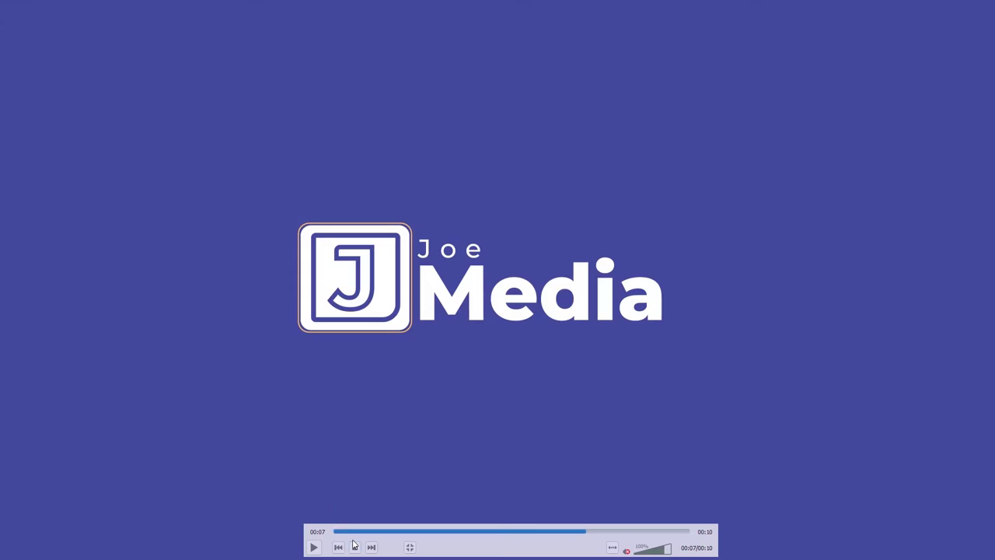
Replay the Joe Media logo video from 00:00, pause on the finished logo, and exit full screen.
left_click(339, 532)
left_click_drag(339, 532, 333, 532)
left_click(598, 266)
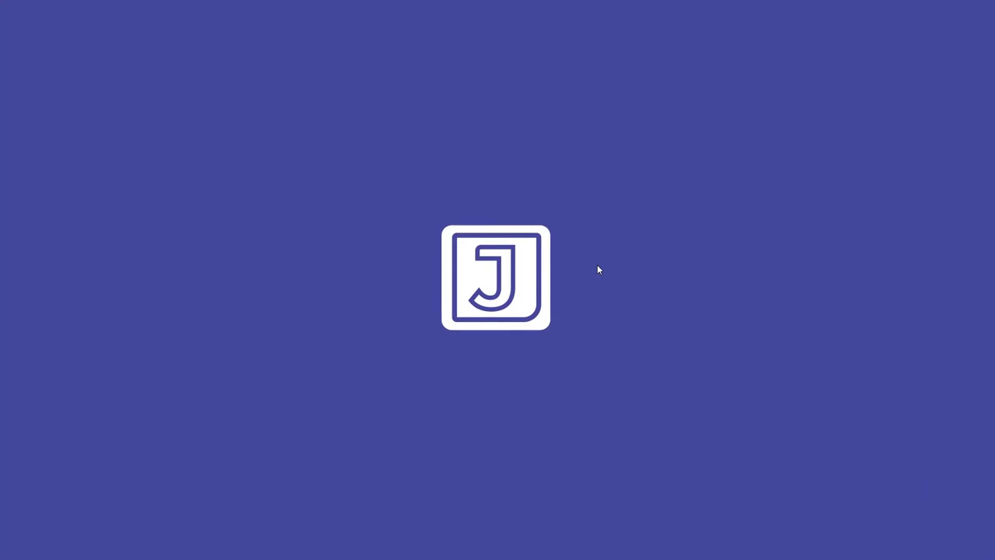
left_click(597, 265)
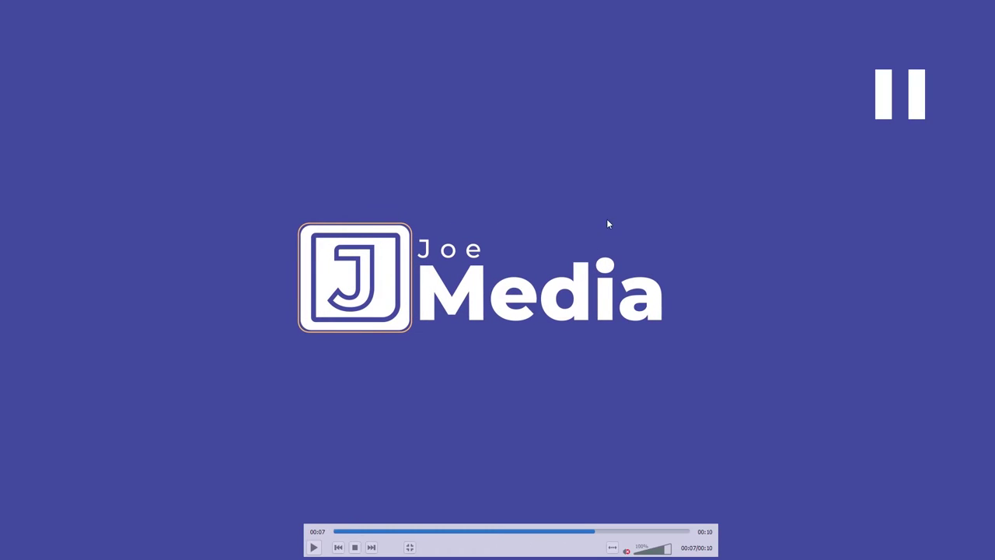
key("Escape")
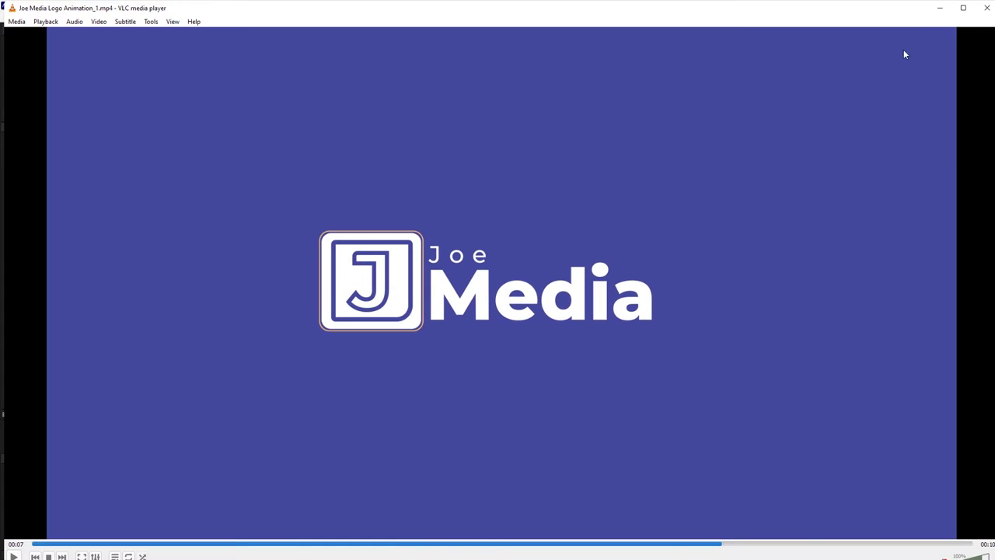
Minimize VLC to reveal the empty Untitled Project in After Effects.
left_click(942, 10)
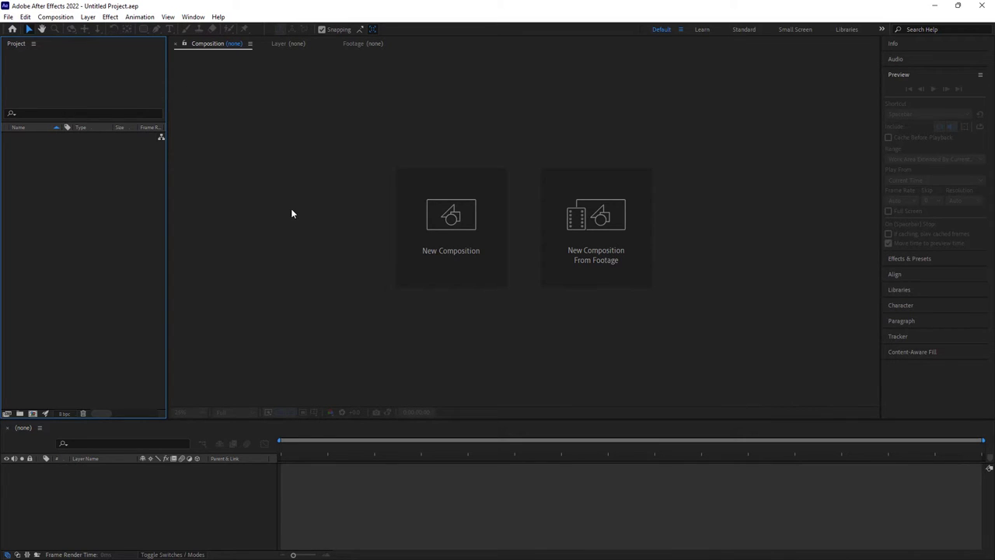
Create a new composition named 'Joe Logo Animation'.
left_click(32, 413)
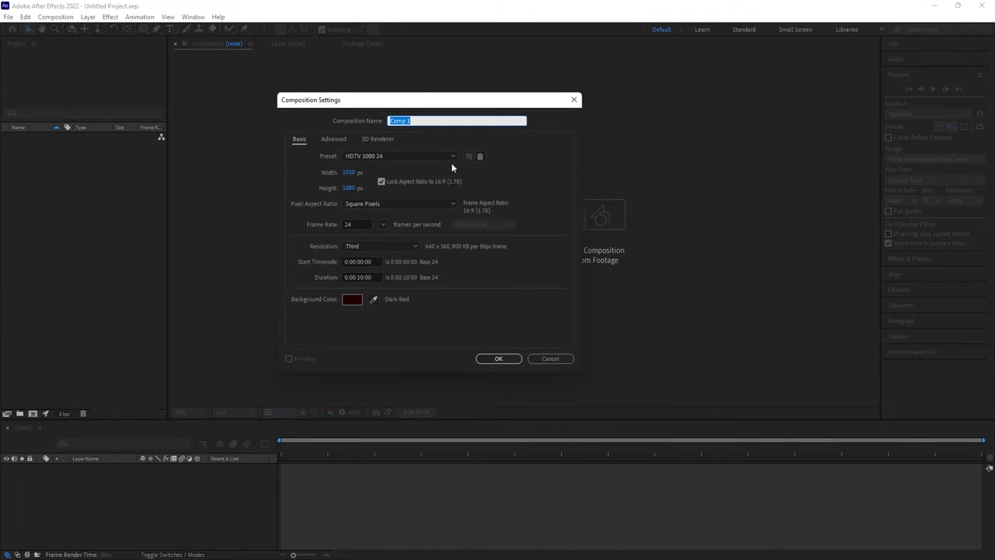
key("BackSpace")
type("Joe Logo Animation")
key("Return")
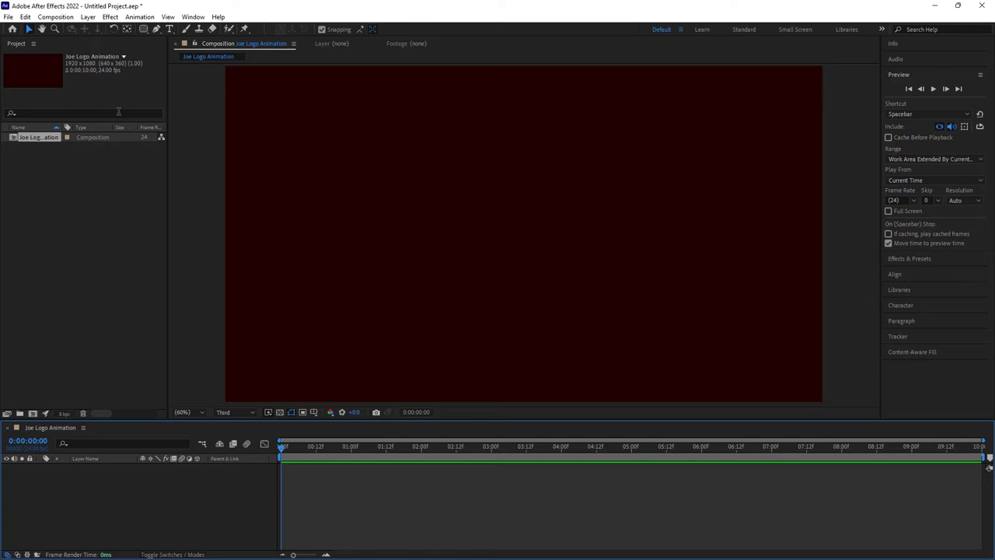
In Composition Settings, set 24 fps, a black background and a 0:00:20:00 duration.
right_click(33, 137)
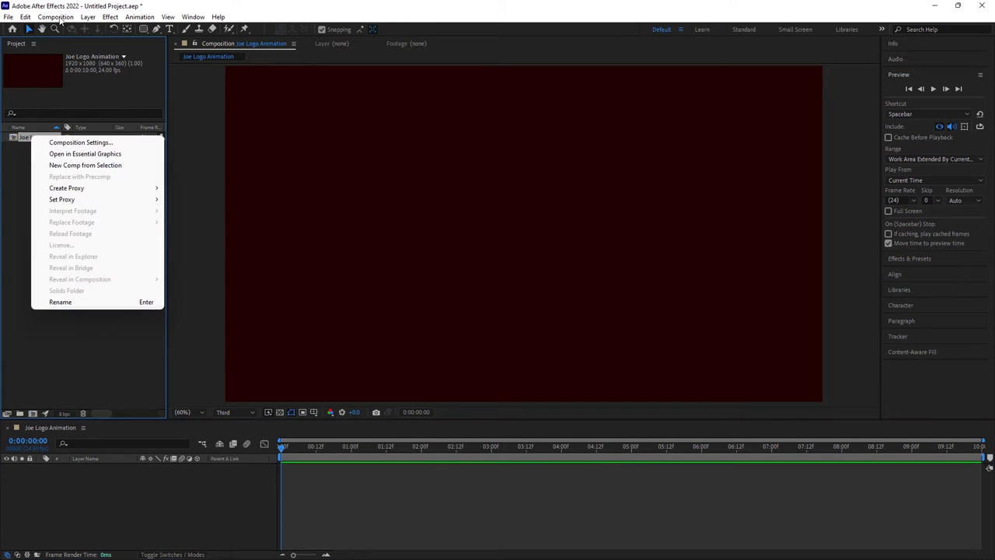
left_click(60, 17)
left_click(69, 42)
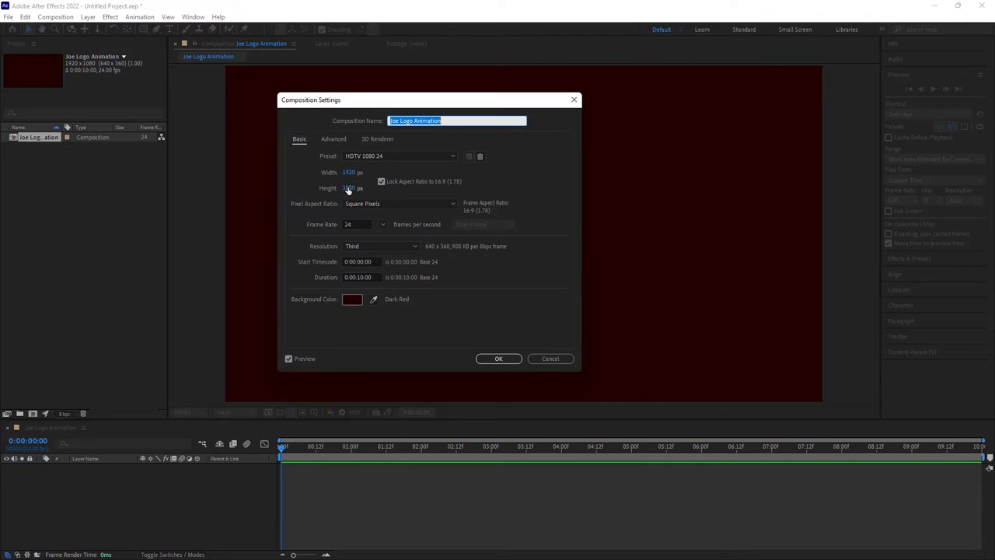
left_click(356, 224)
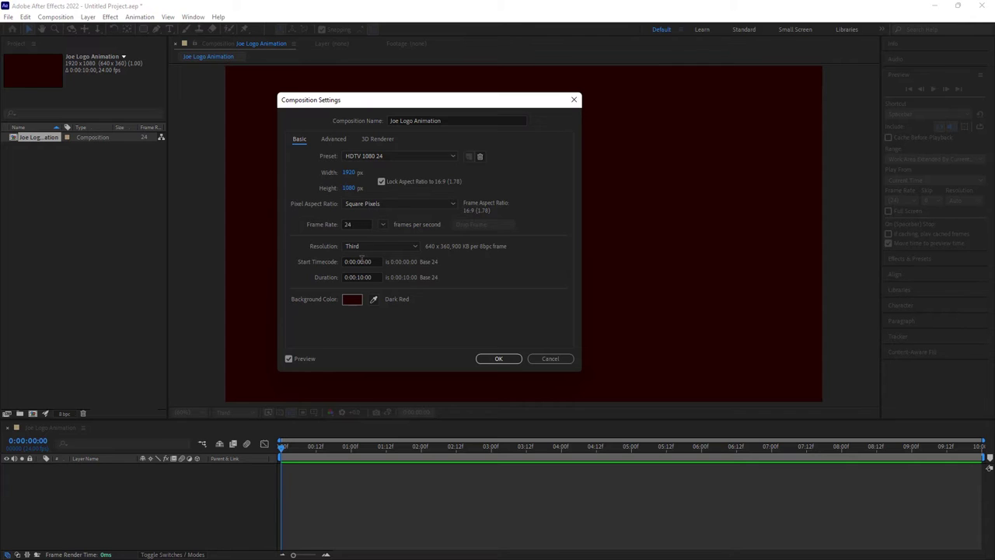
left_click(352, 299)
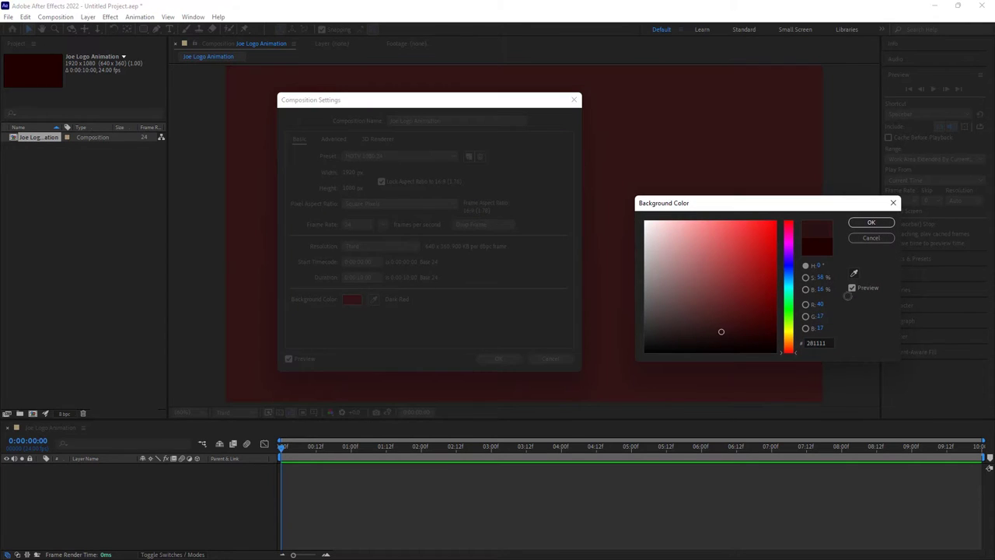
left_click_drag(723, 340, 843, 399)
left_click(871, 222)
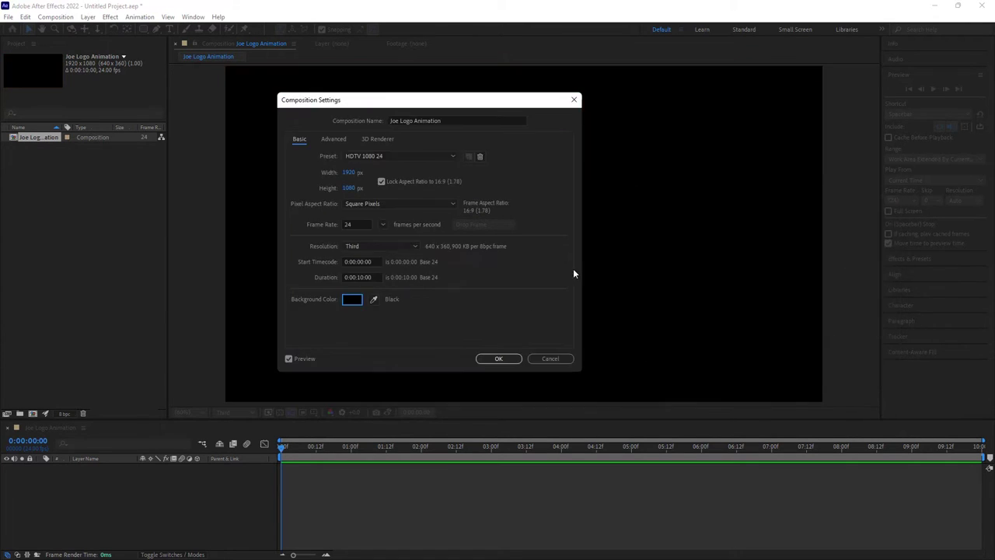
left_click(358, 277)
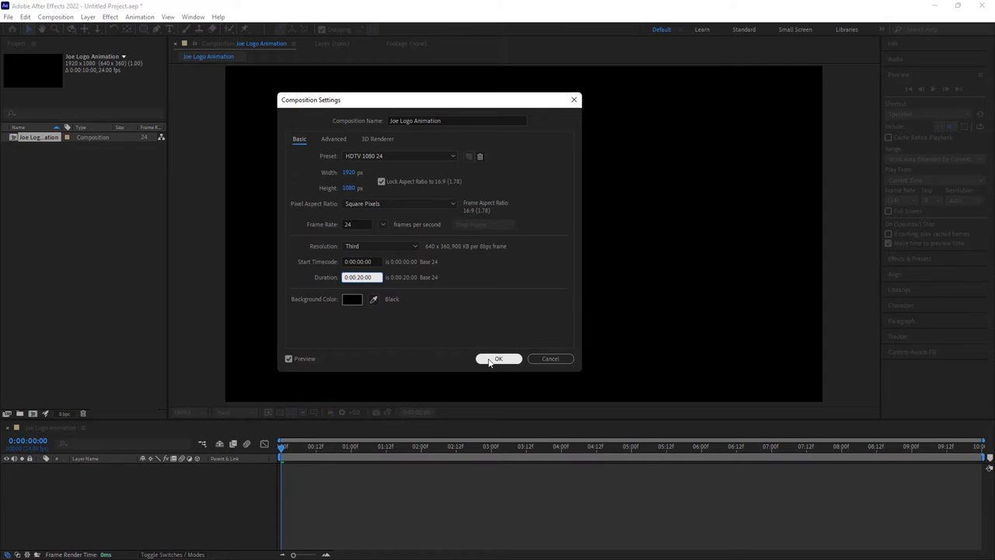
left_click(498, 360)
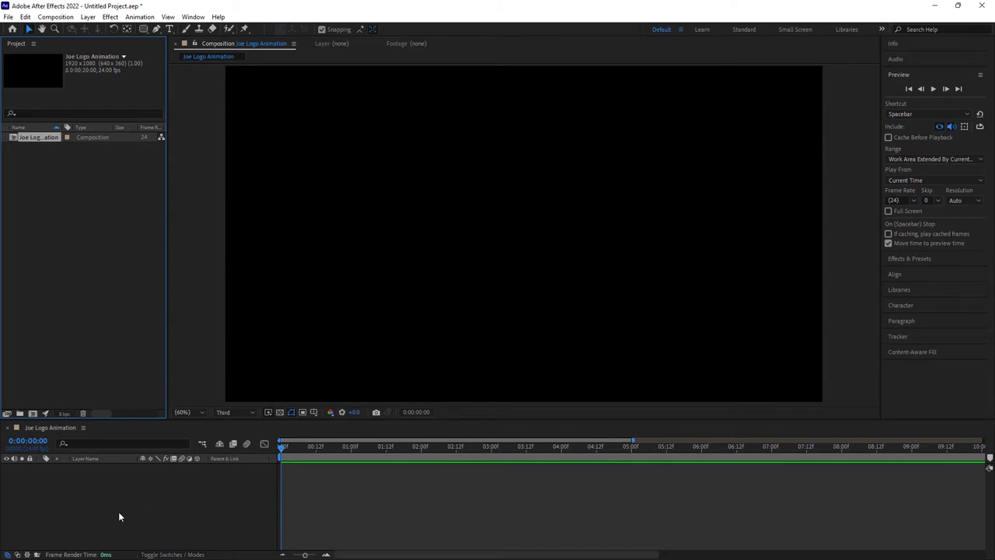
Add a full-frame deep blue (#182B9F) solid layer, Deep Blue Solid 1, to the composition.
right_click(90, 516)
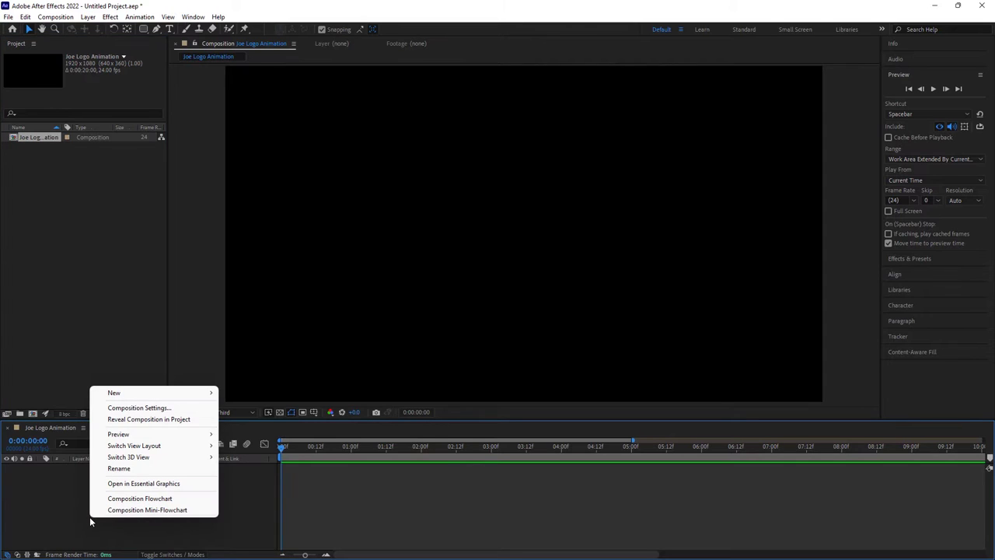
mouse_move(143, 398)
left_click(243, 419)
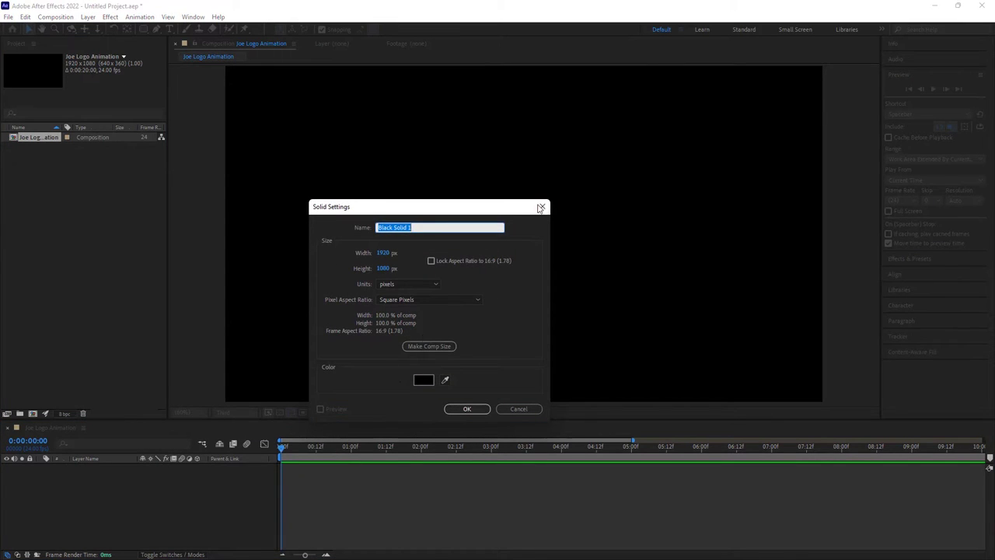
left_click(422, 380)
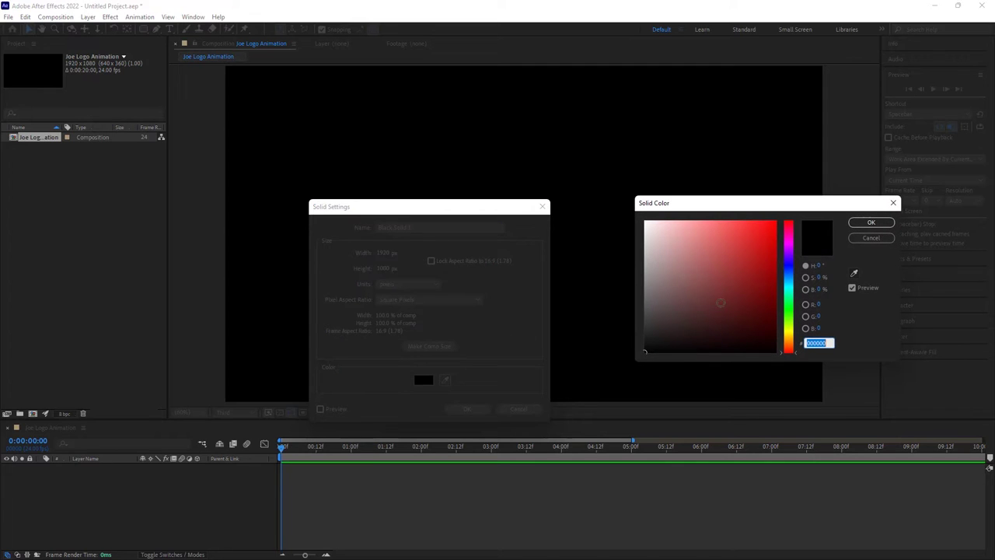
left_click(789, 268)
left_click_drag(766, 265, 755, 270)
left_click(864, 223)
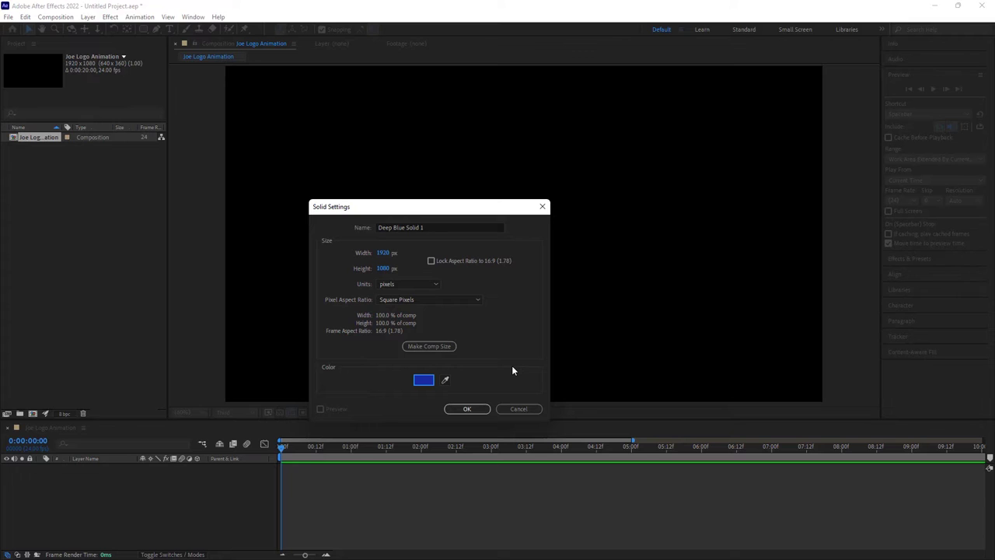
left_click(466, 409)
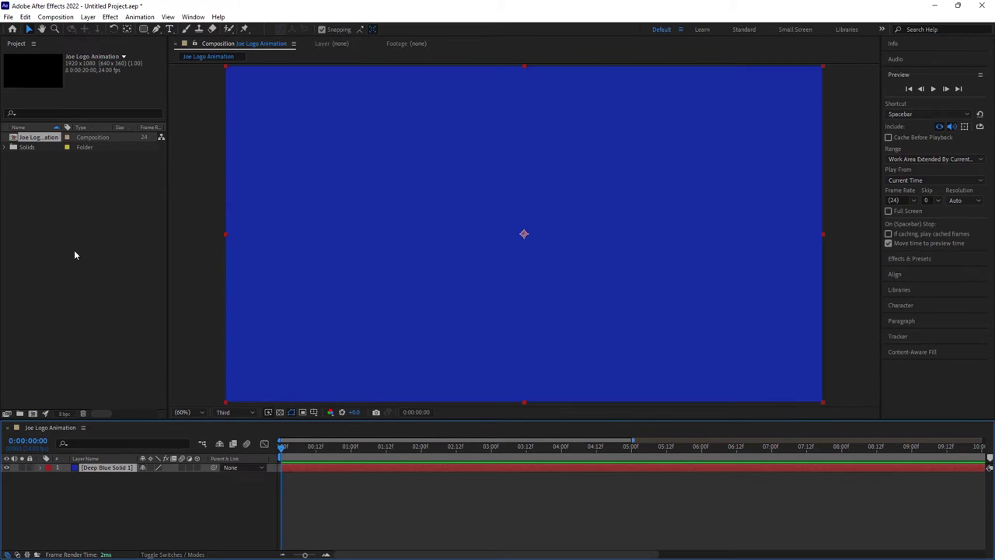
left_click(71, 249)
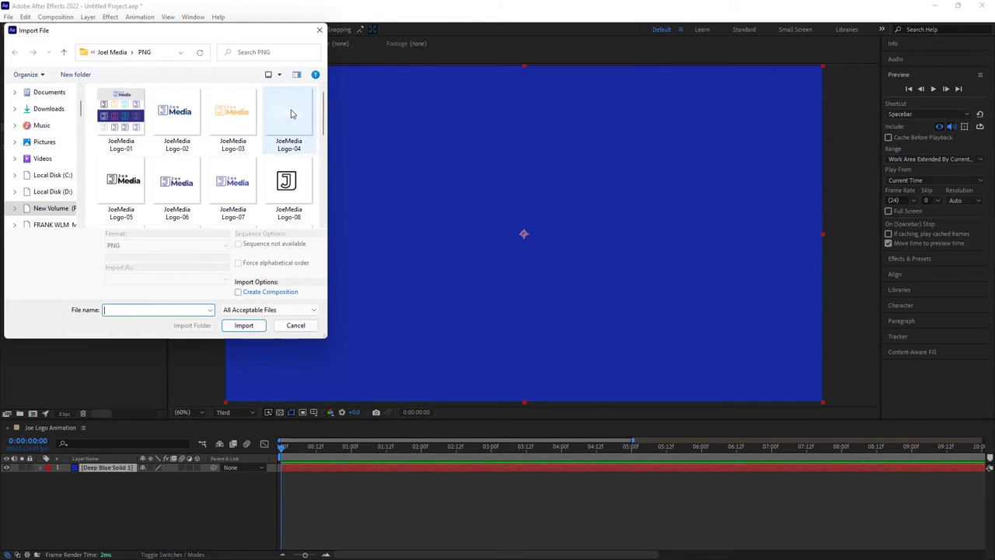
Import JoeMedia Logo-19.png and place it in the timeline above the blue solid.
scroll(226, 203, "down", 1)
scroll(253, 193, "down", 3)
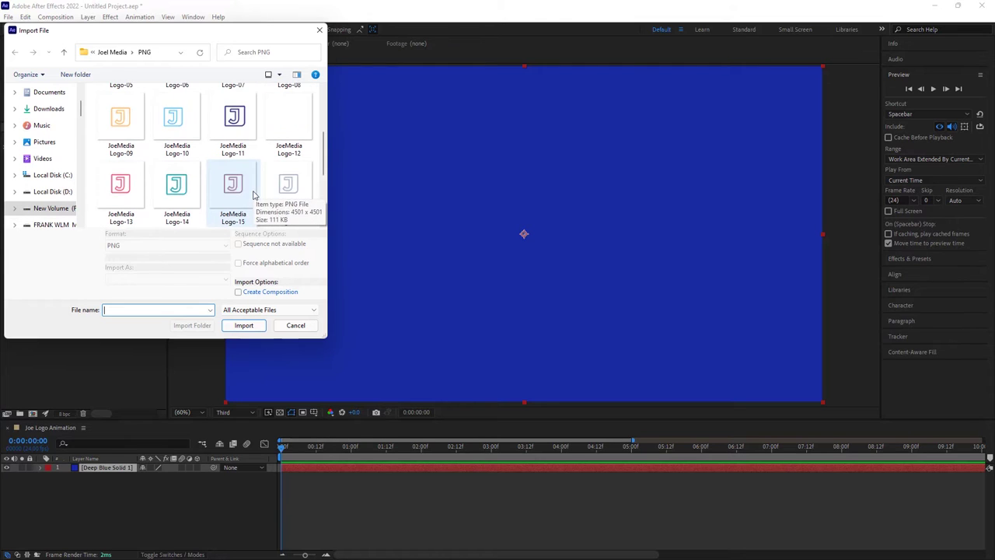
double_click(237, 116)
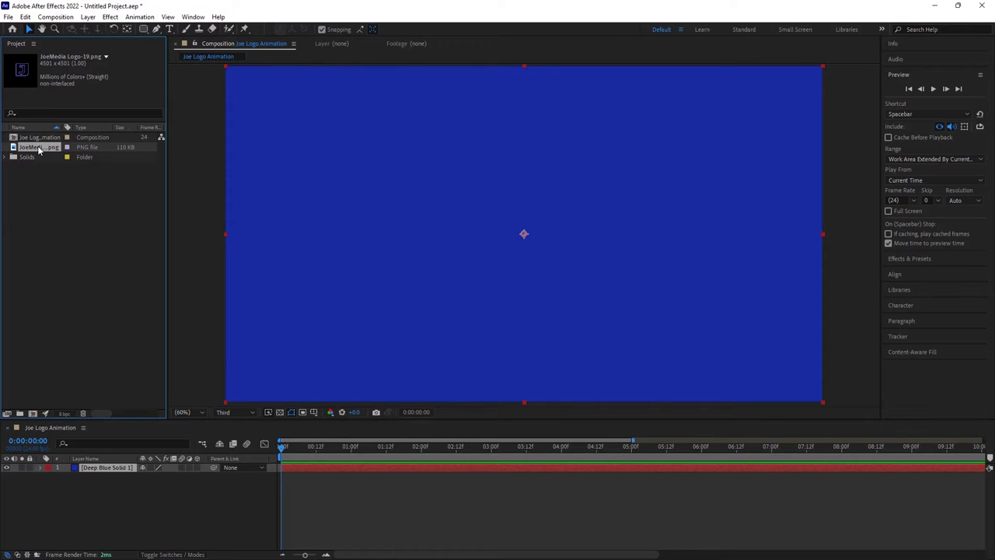
left_click_drag(38, 151, 115, 471)
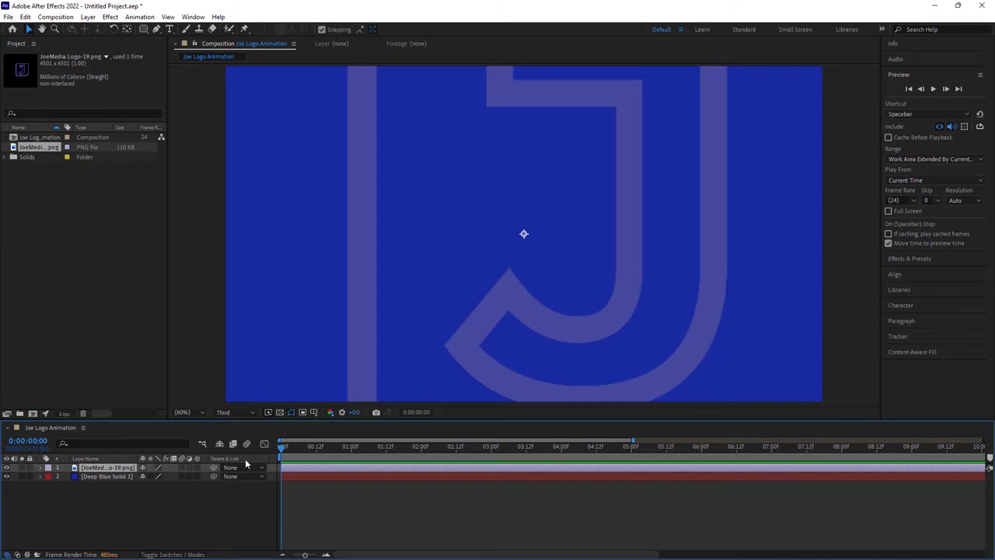
Scale the JoeMedia logo layer down to 10% so a small J sits centred.
key("s")
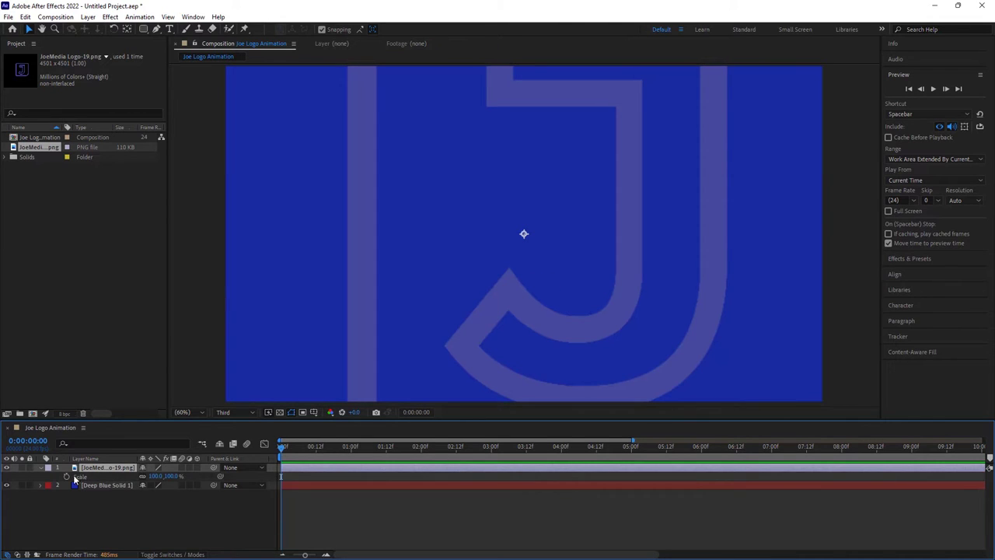
left_click(42, 467)
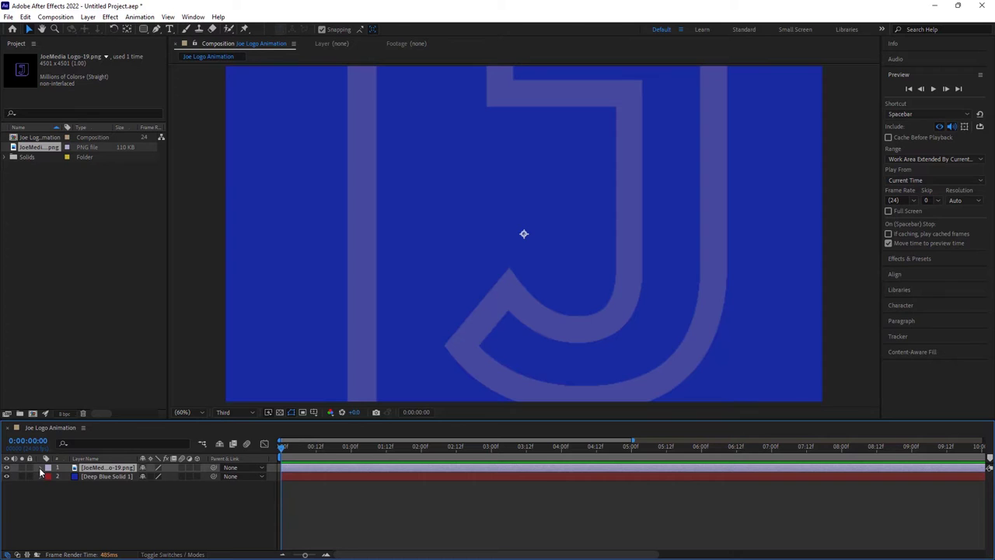
left_click(42, 468)
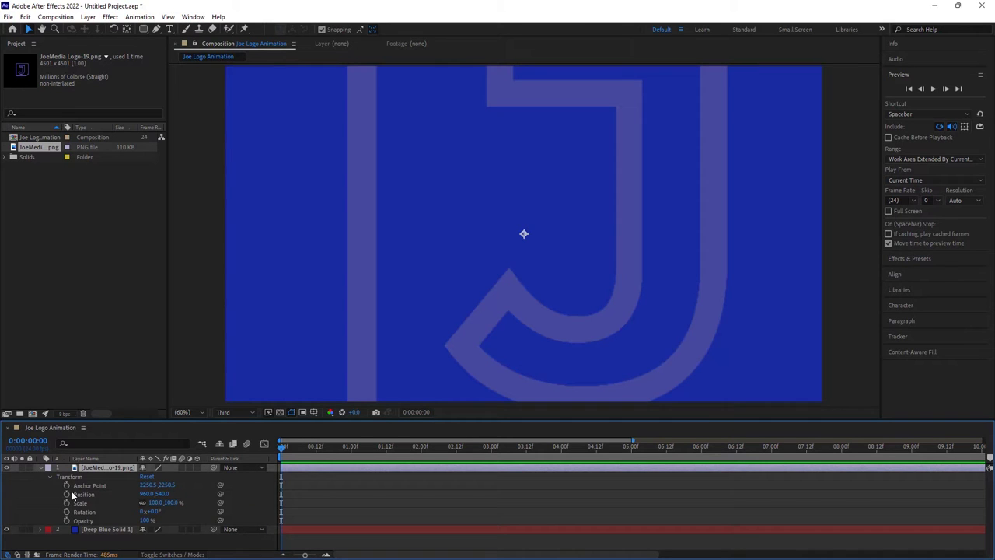
left_click_drag(155, 503, 119, 502)
left_click(158, 503)
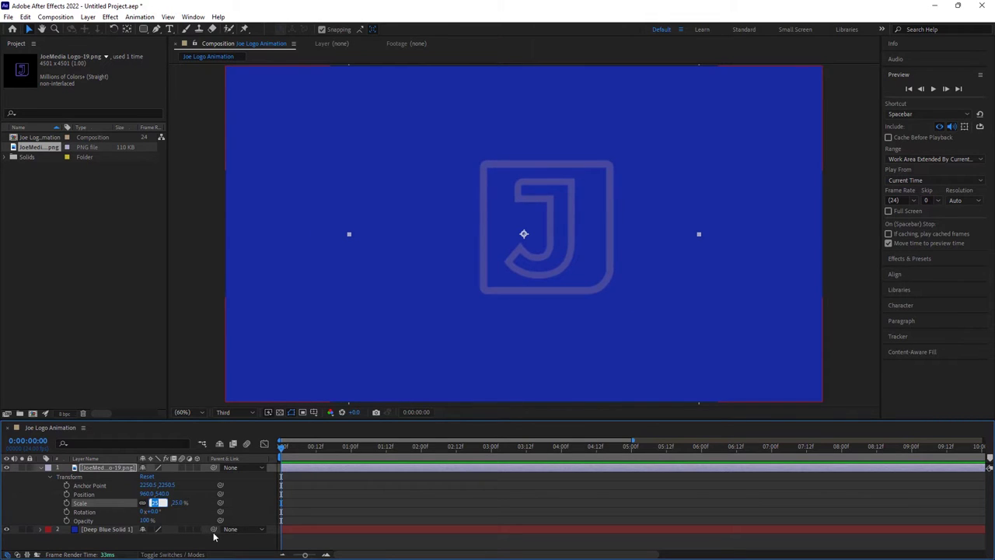
type("10")
key("Return")
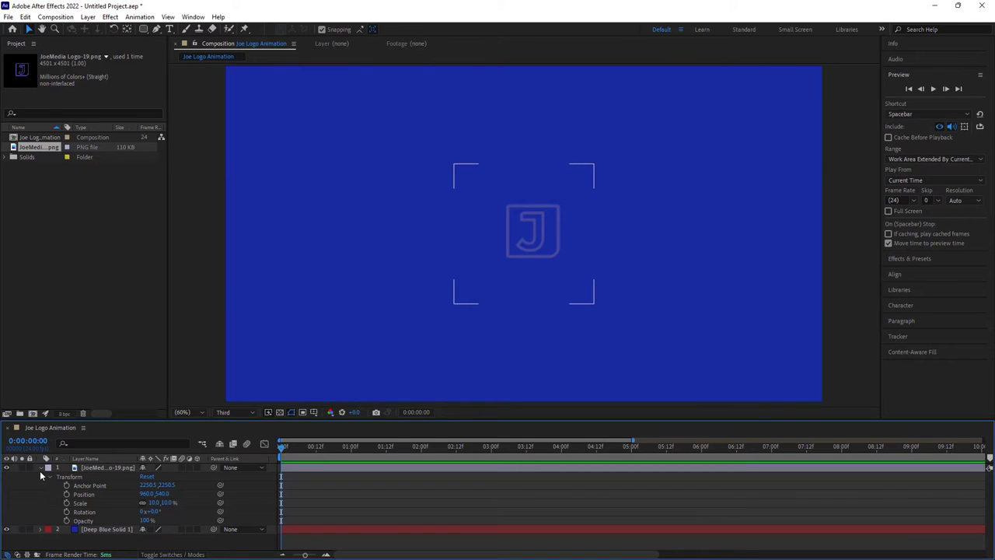
left_click(41, 468)
left_click(47, 491)
Rename the Deep Blue Solid 1 layer to Background.
left_click(101, 477)
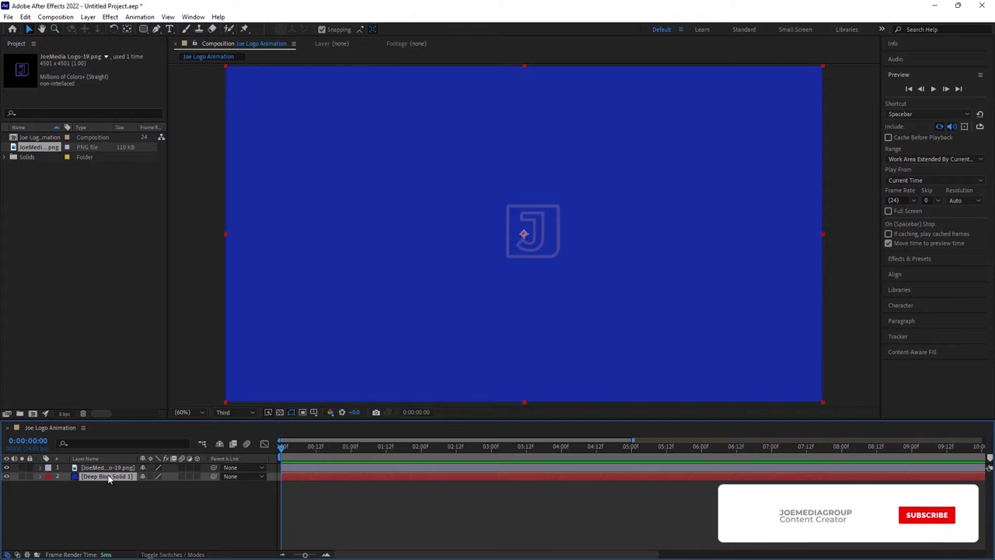
right_click(109, 479)
left_click(142, 461)
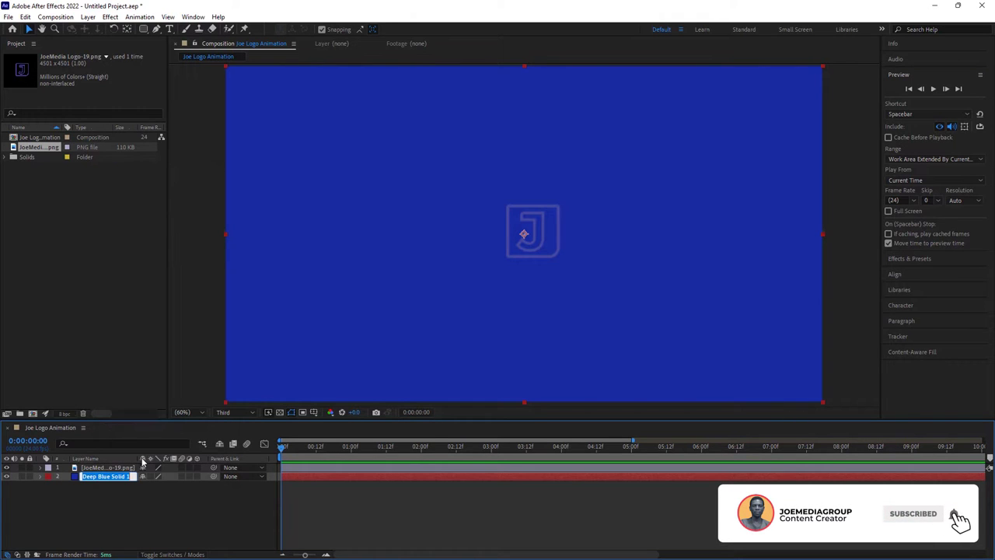
type("B")
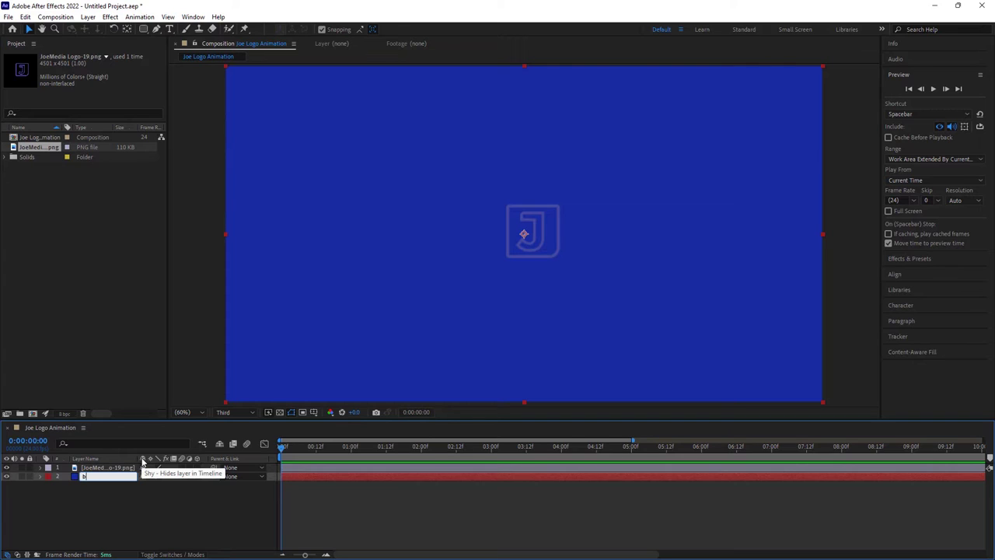
type("ackground")
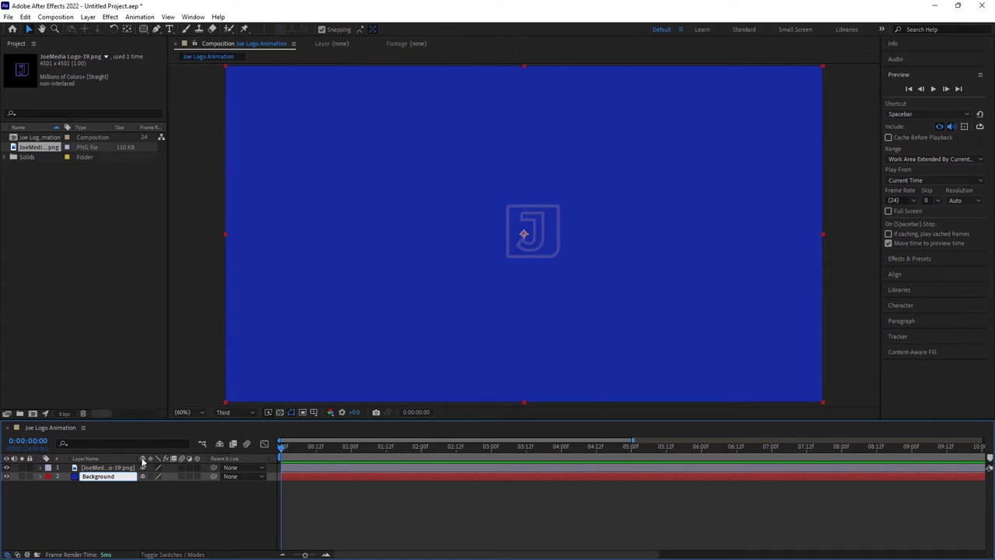
Recolour the Background solid to the logo's purple-blue using the eyedropper in Solid Settings.
left_click(149, 506)
left_click(102, 476)
left_click(89, 17)
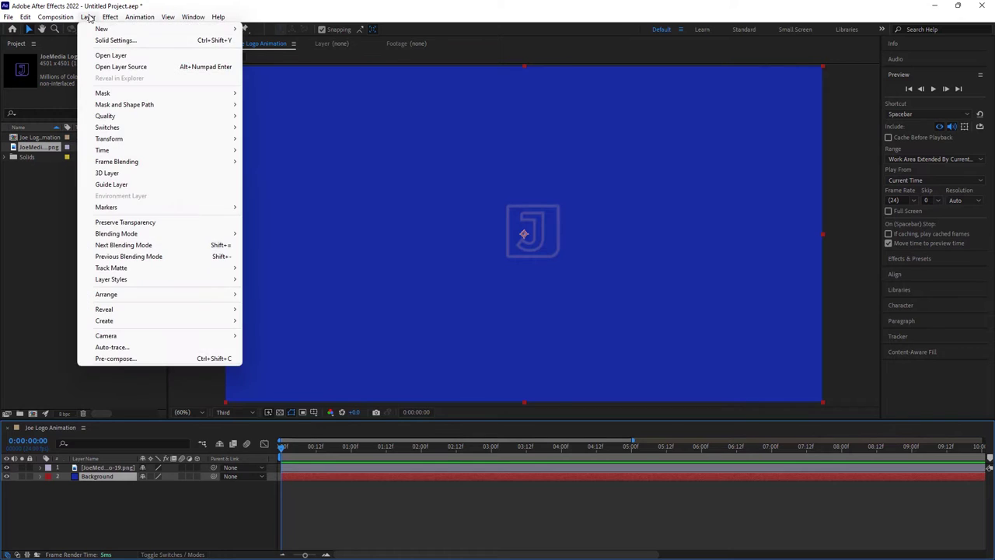
left_click(114, 40)
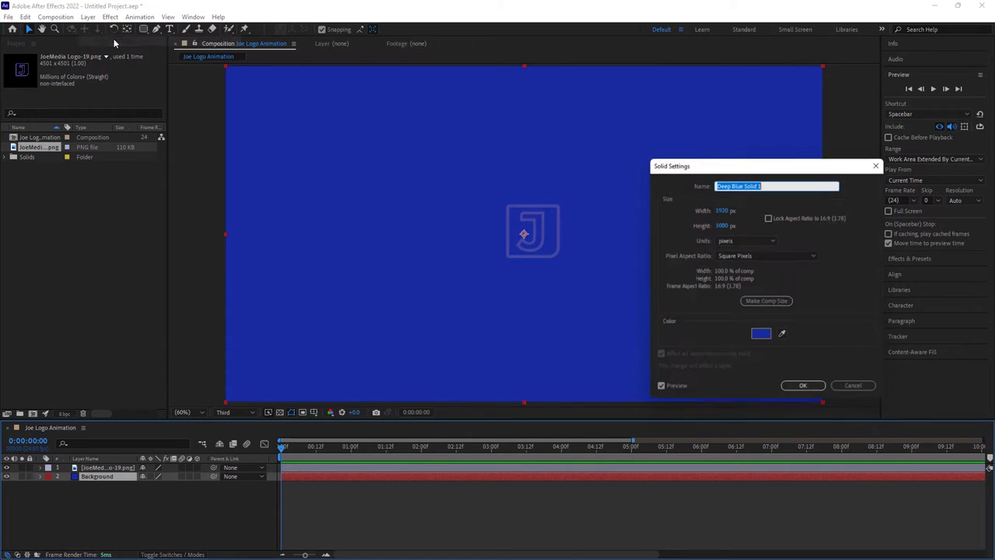
left_click(784, 337)
left_click(777, 183)
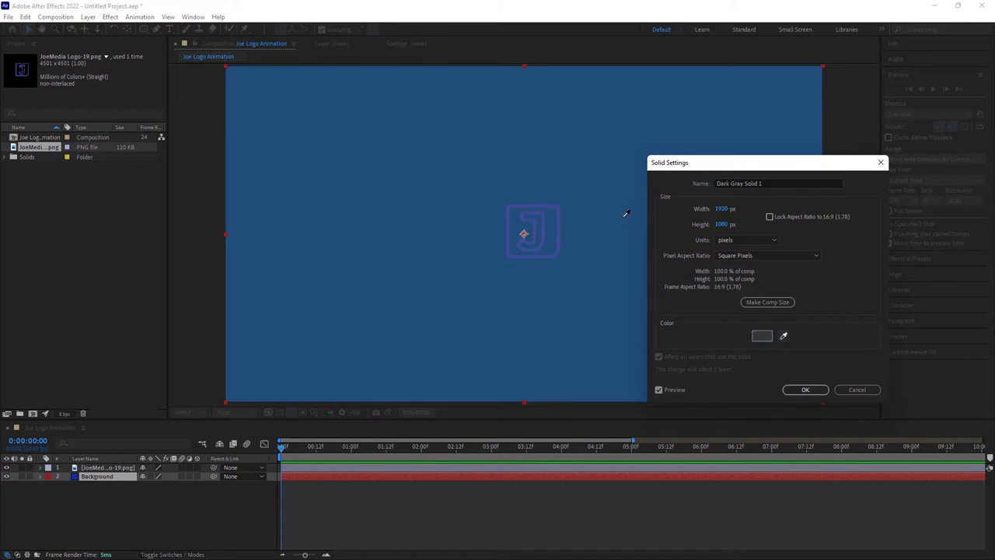
left_click(545, 204)
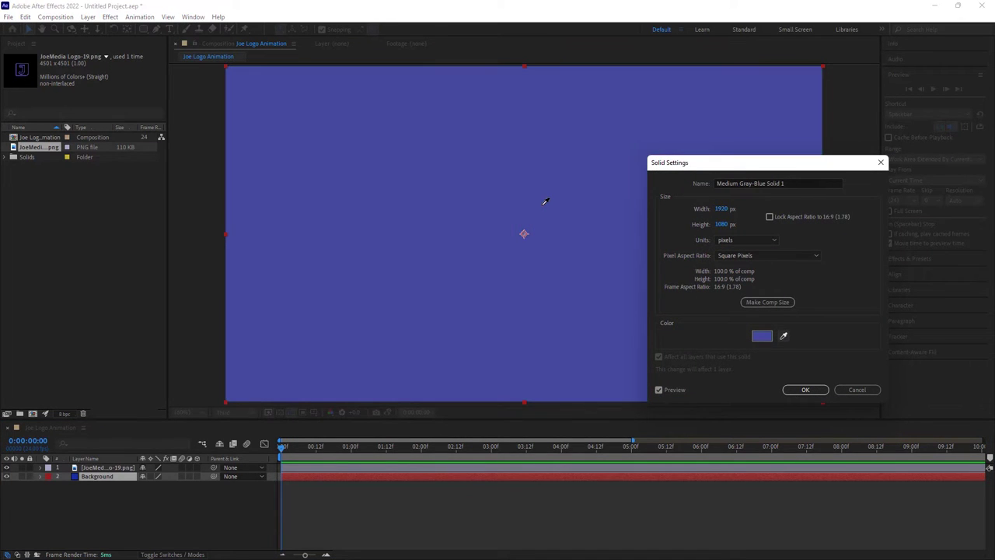
left_click(805, 390)
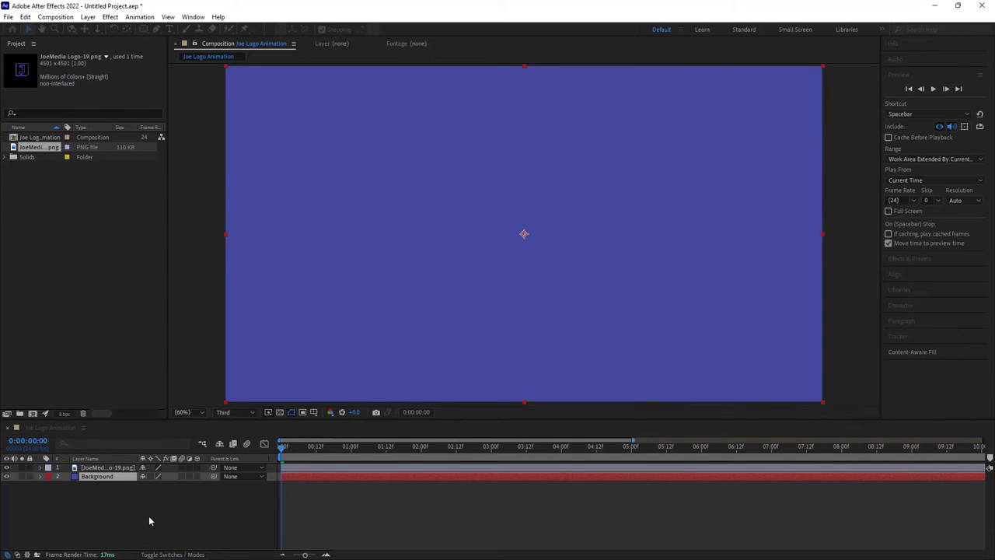
Zoom the timeline out to whole seconds and move the current time to one second.
left_click(108, 467)
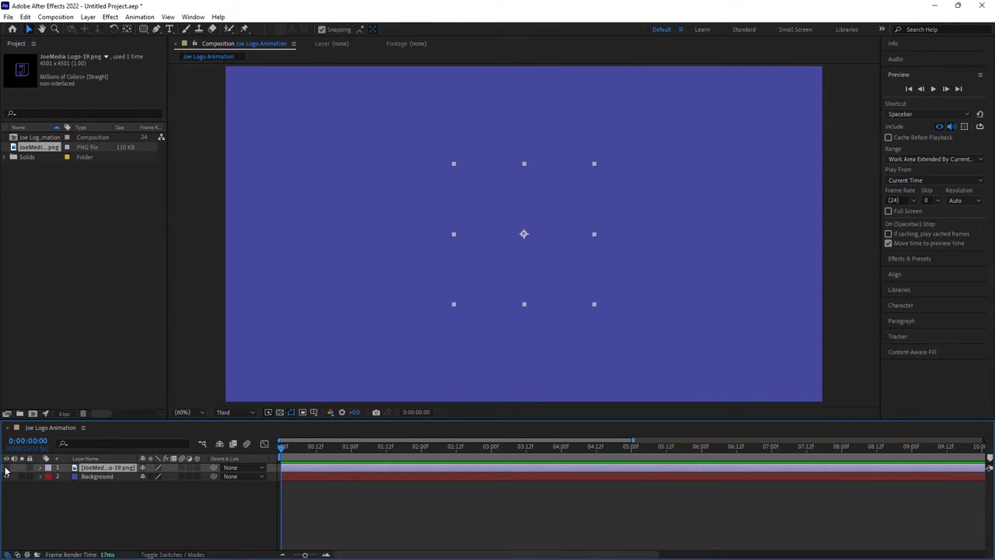
left_click(101, 475)
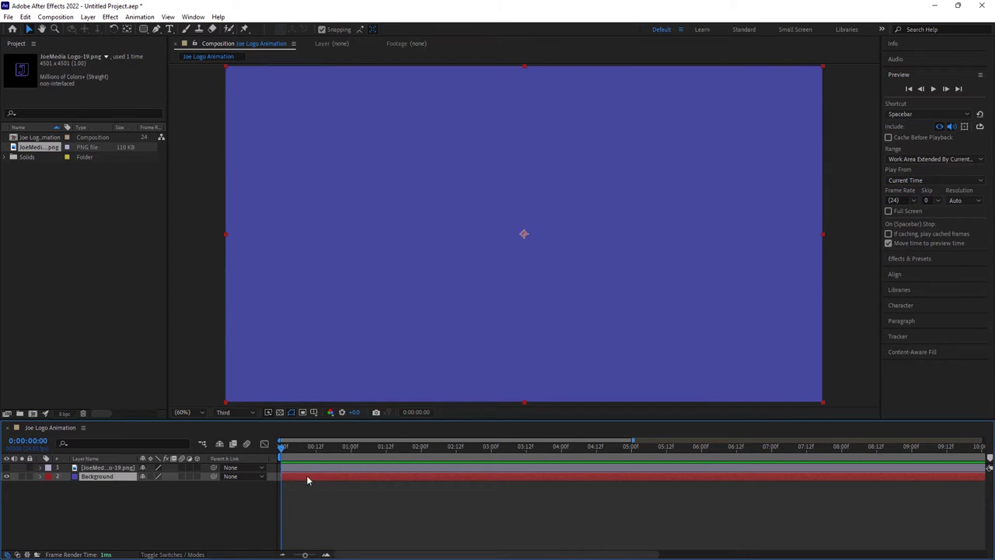
left_click_drag(307, 555, 284, 555)
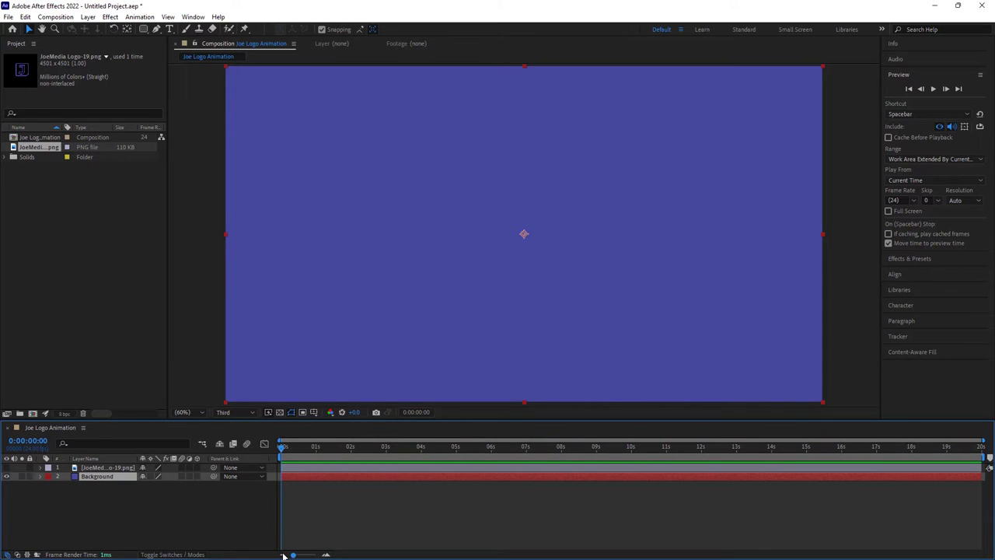
left_click_drag(283, 450, 317, 449)
Keyframe Background Scale at 100% at one second and 0% at the start.
key("s")
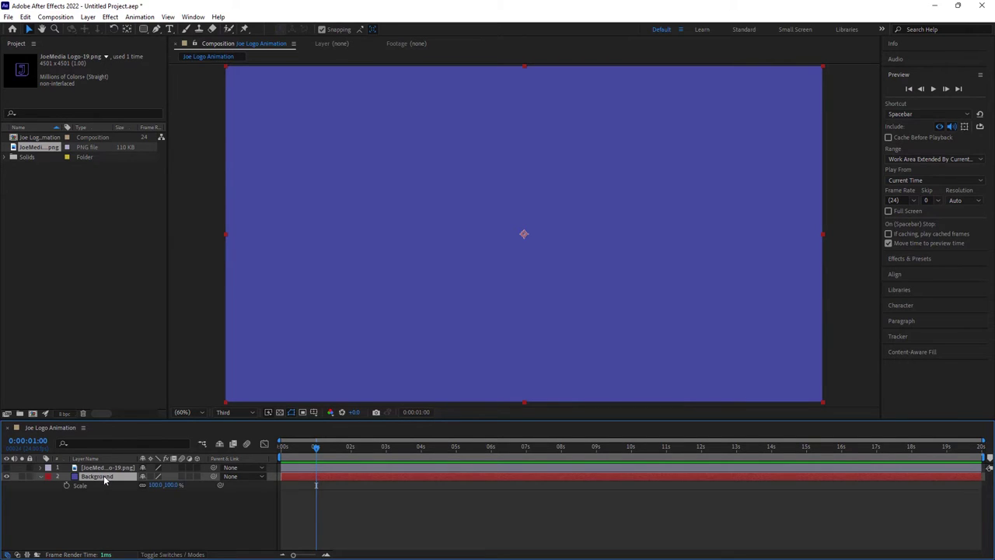
left_click(66, 485)
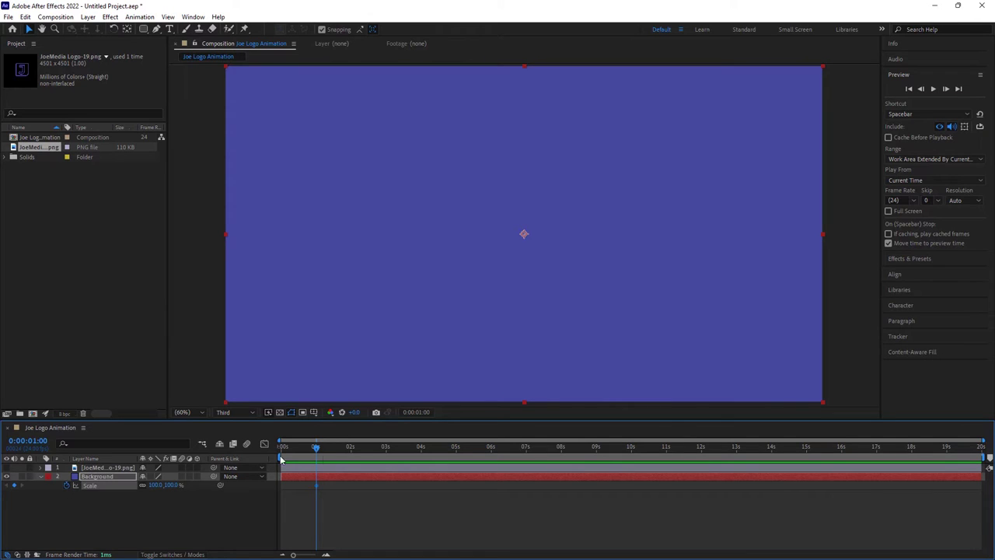
left_click_drag(318, 450, 265, 460)
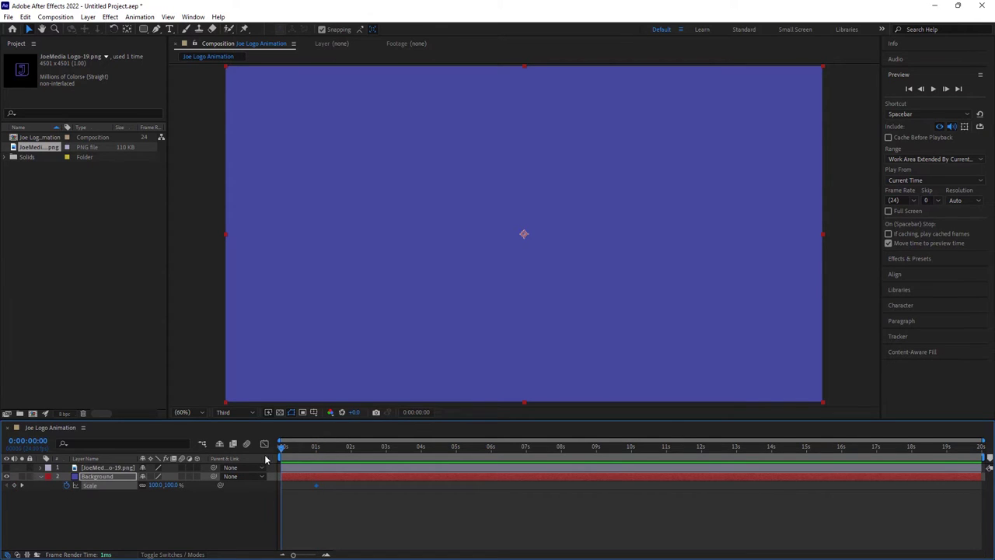
left_click(186, 504)
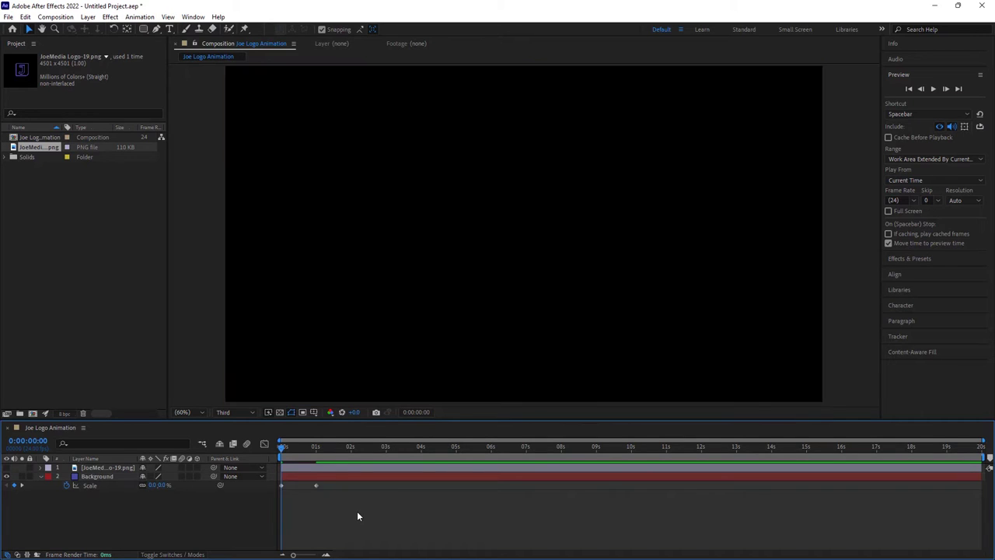
Preview the scale-in, return to the start, and select both Scale keyframes.
key("space")
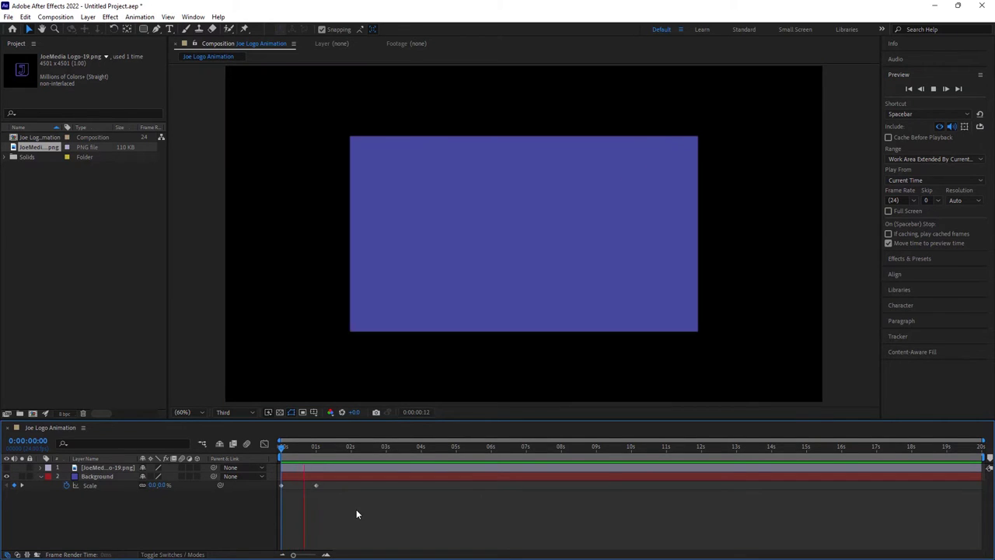
left_click(344, 448)
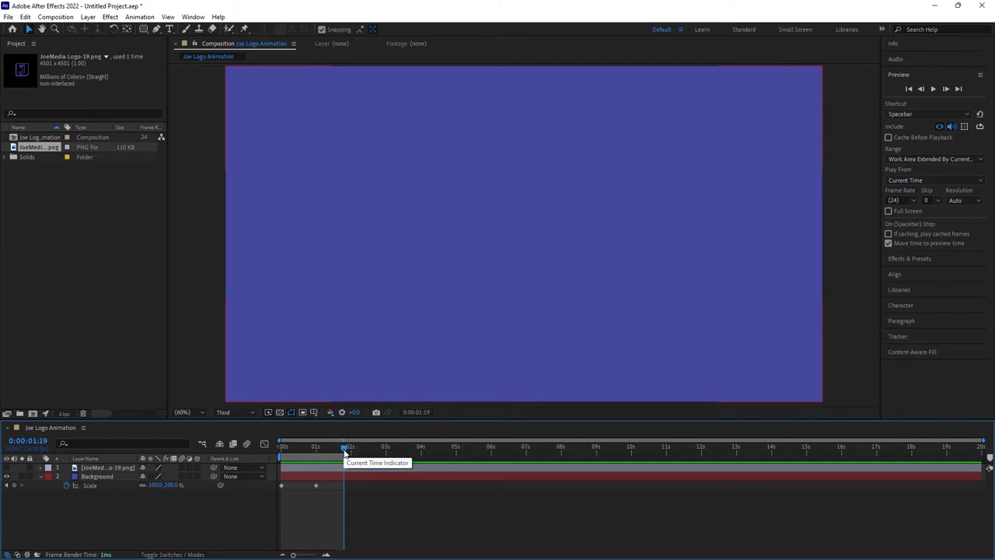
left_click(308, 447)
key("Home")
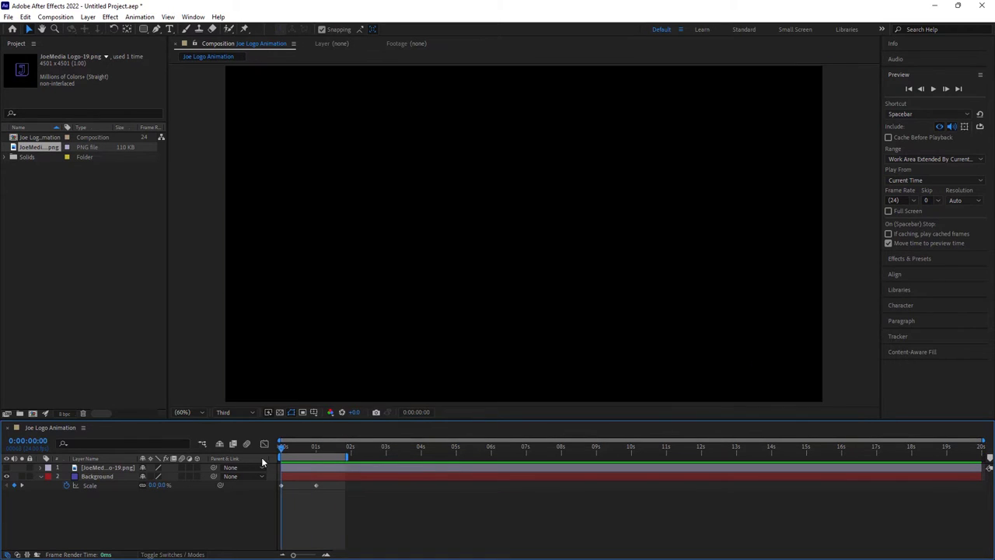
left_click_drag(346, 484, 256, 494)
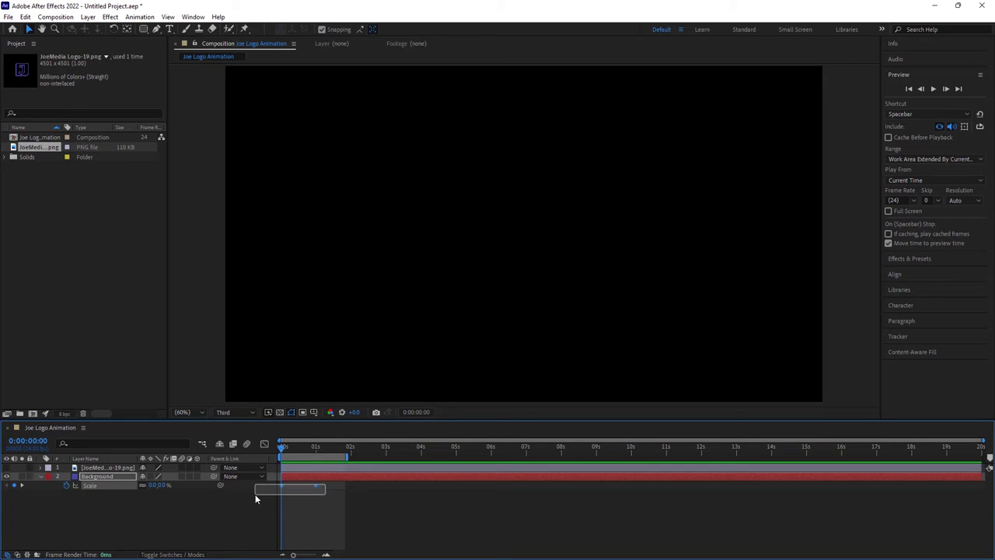
Apply Easy Ease to both Scale keyframes and inspect the speed curve in the Graph Editor.
right_click(316, 489)
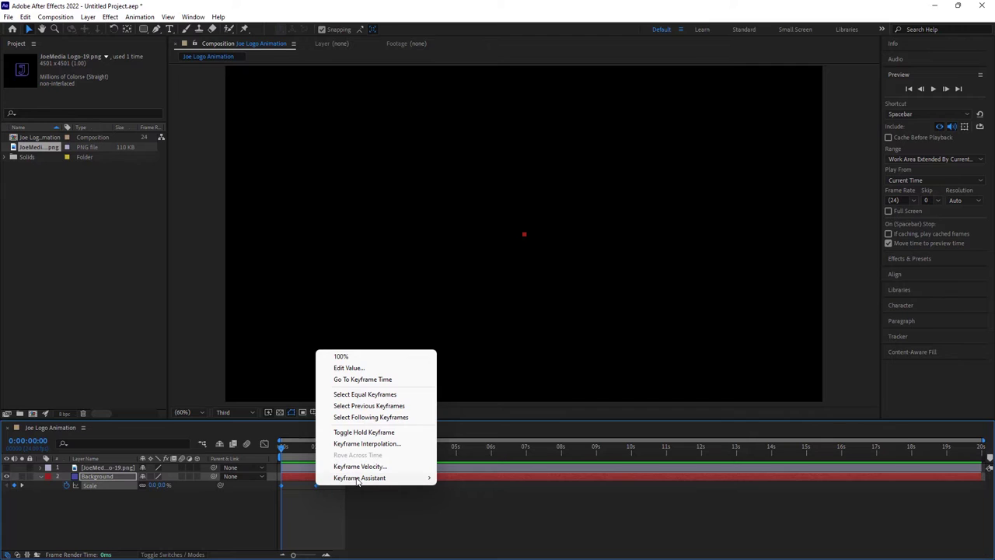
mouse_move(359, 478)
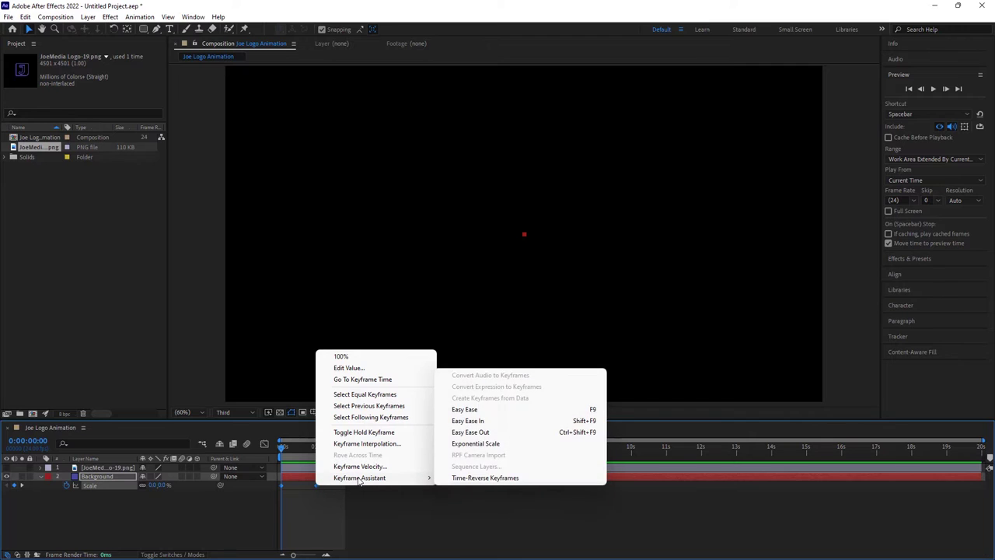
left_click(466, 409)
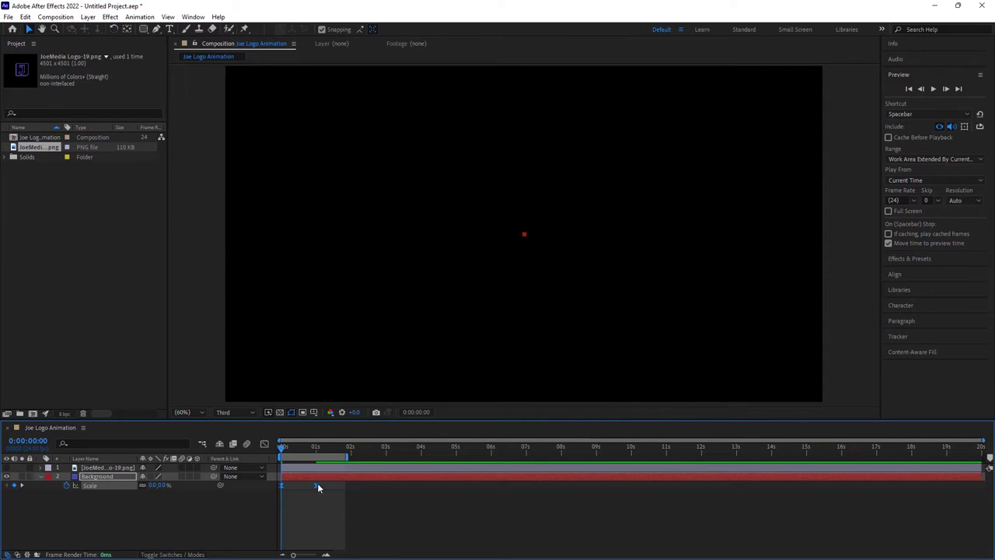
left_click(264, 444)
left_click_drag(400, 498, 298, 529)
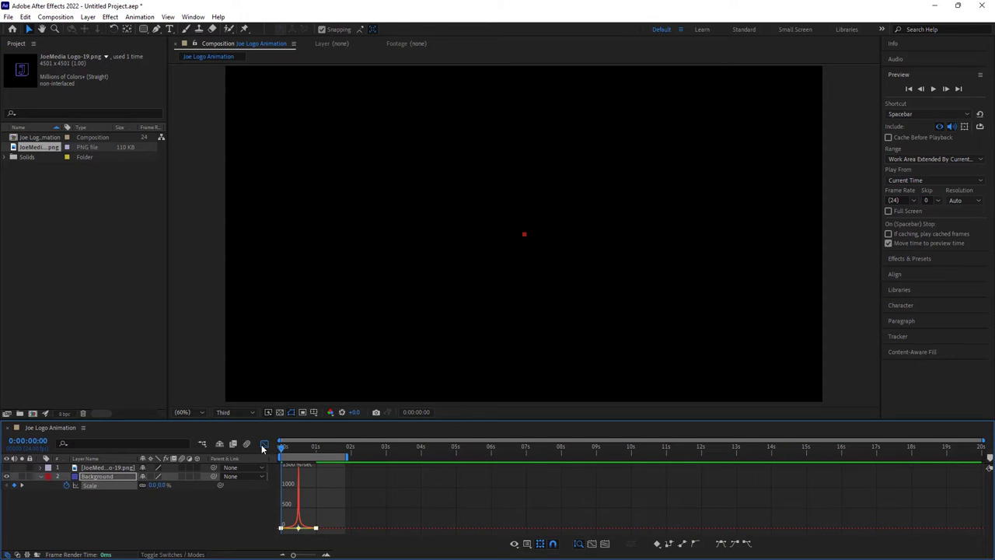
Preview the eased scale-in, then hide the Background layer.
left_click(263, 444)
key("space")
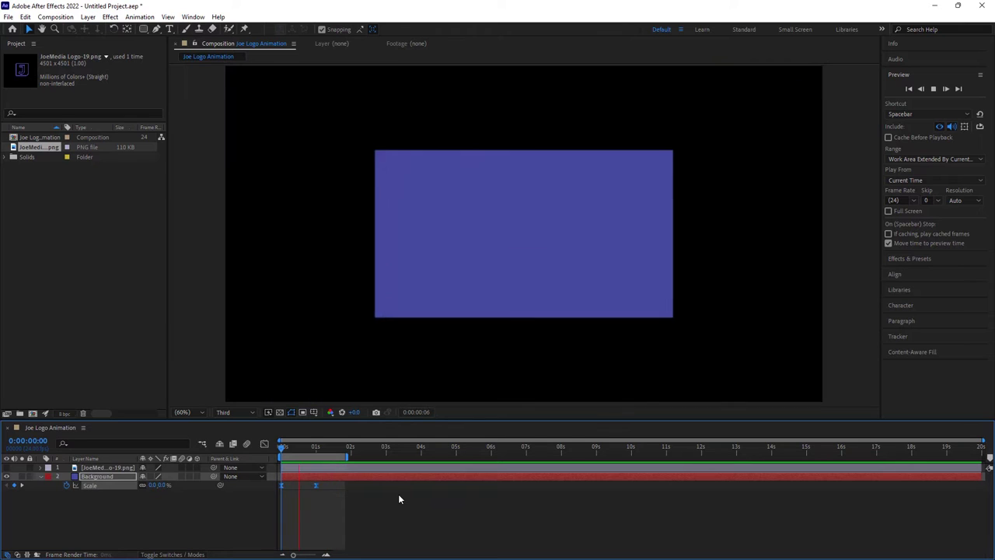
mouse_move(325, 456)
left_mouse_down()
mouse_move(336, 456)
mouse_move(317, 458)
left_mouse_up()
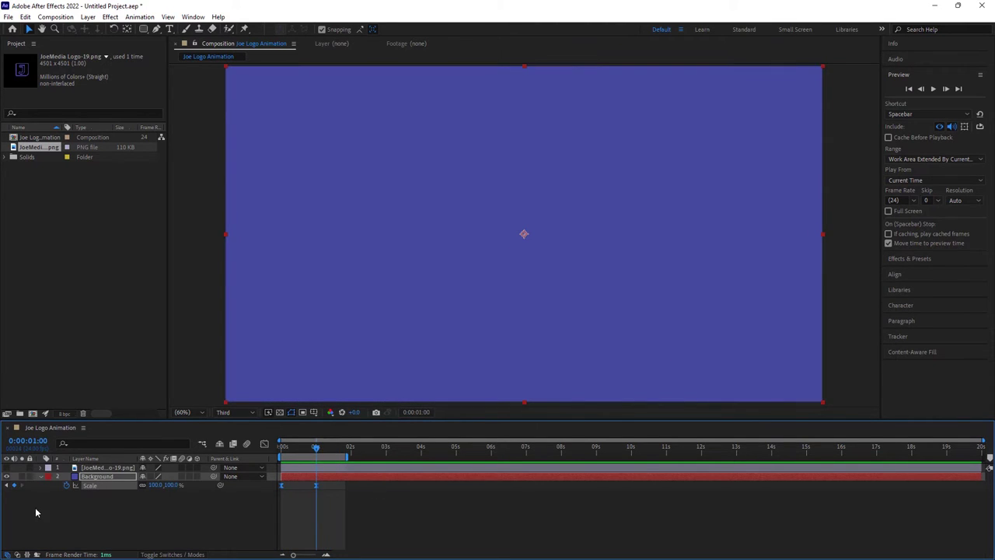
left_click(104, 468)
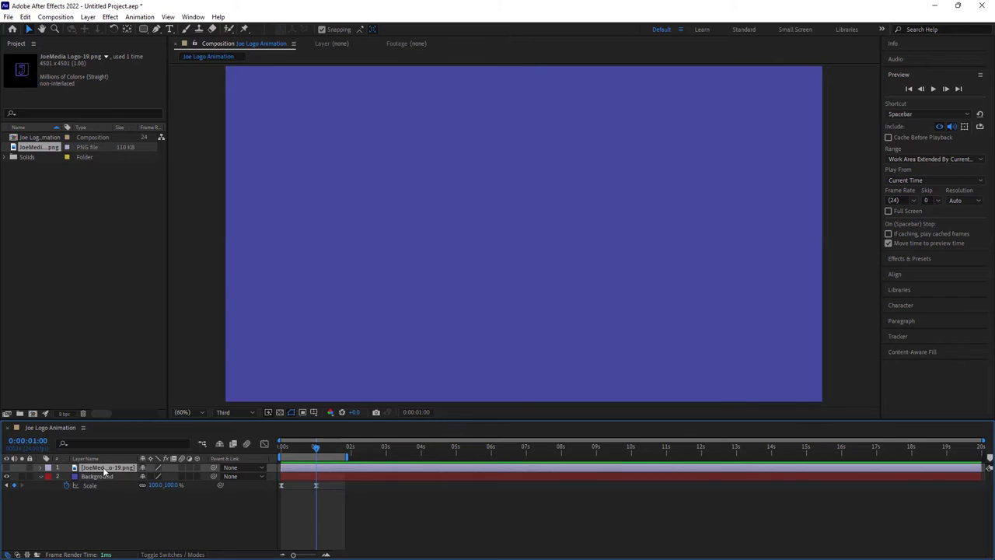
left_click(8, 477)
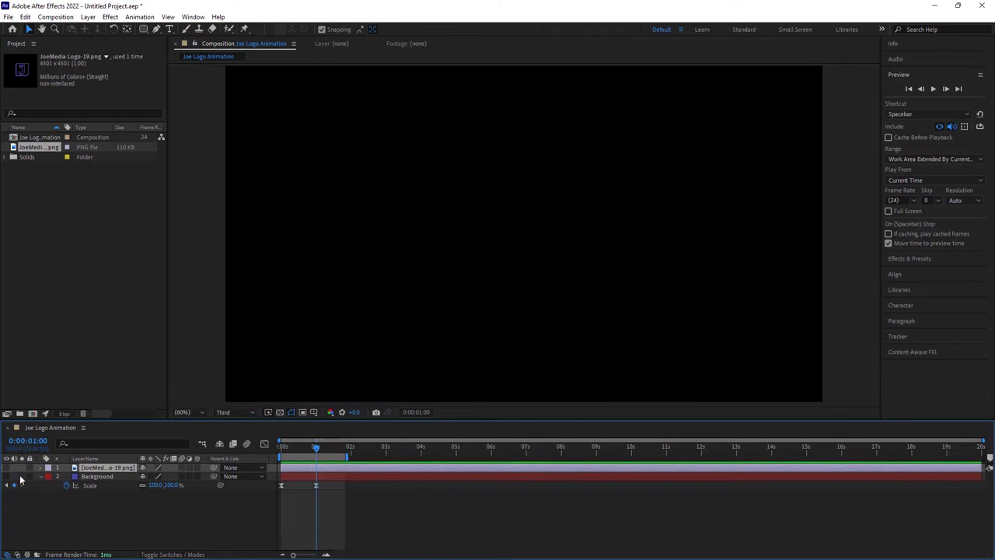
Turn the J logo layer's visibility back on.
left_click(92, 478)
left_click(88, 468)
left_click(8, 467)
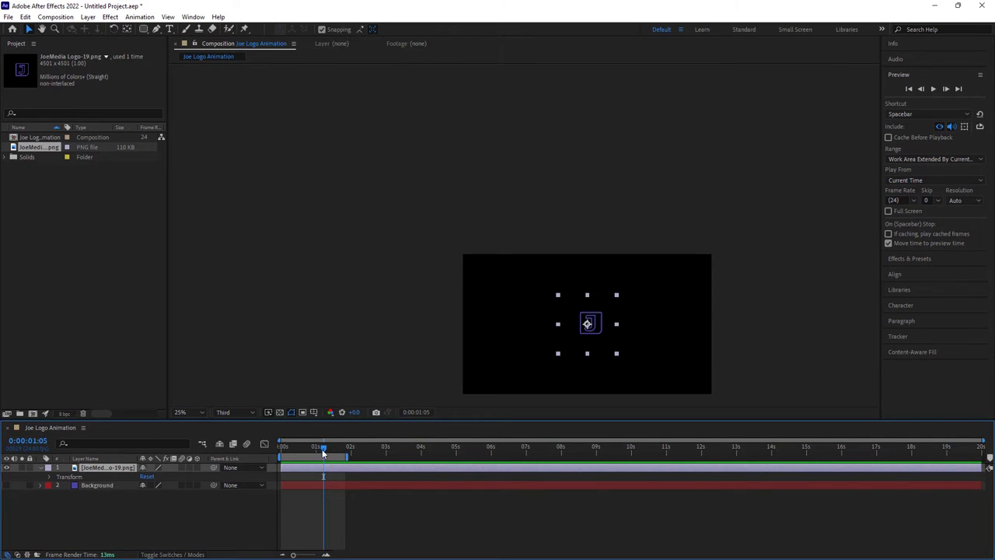
left_click(111, 509)
Zoom the composition viewer in and pan with the Hand tool to centre the J logo.
left_click(609, 307)
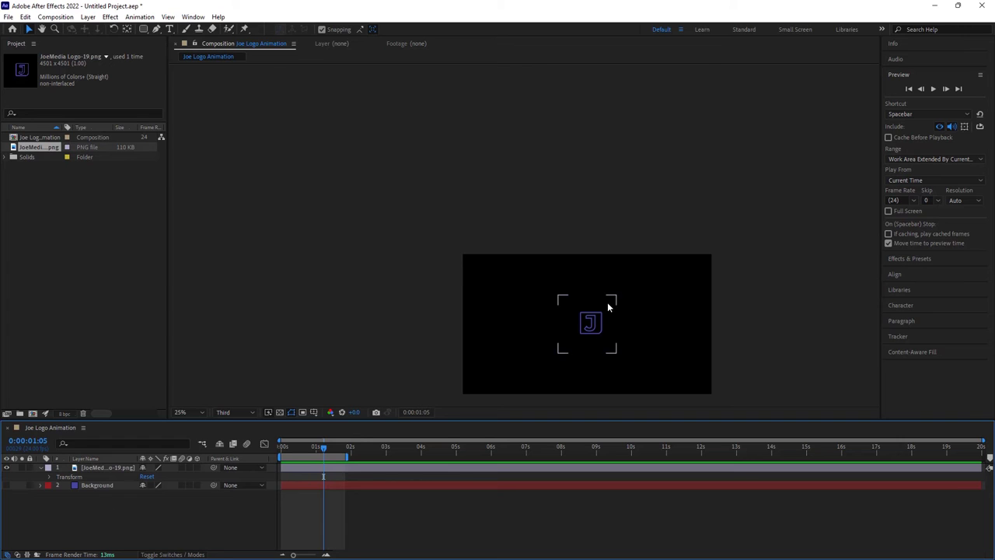
scroll(691, 327, "up", 4)
left_click(42, 28)
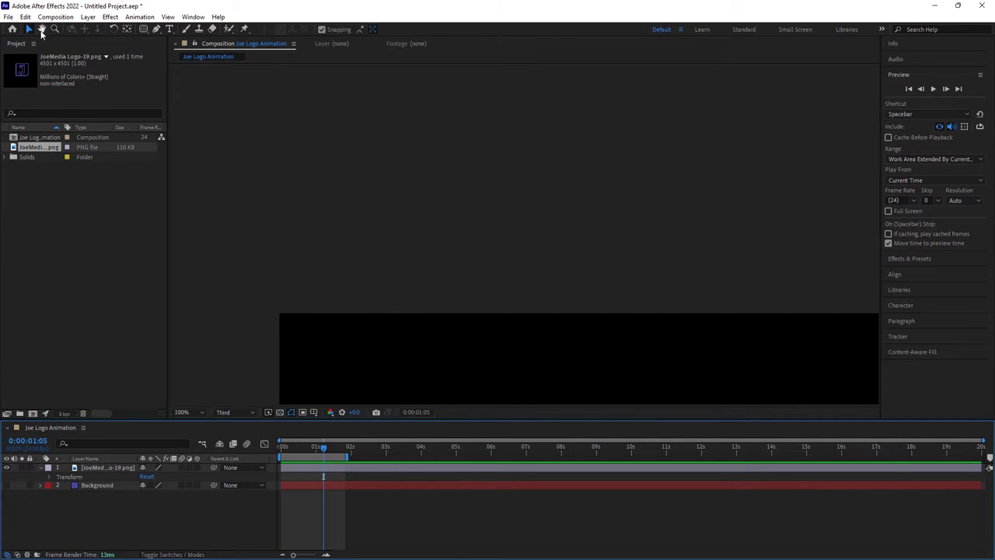
left_click_drag(453, 216, 409, 110)
left_click_drag(591, 295, 484, 187)
left_click_drag(646, 233, 509, 189)
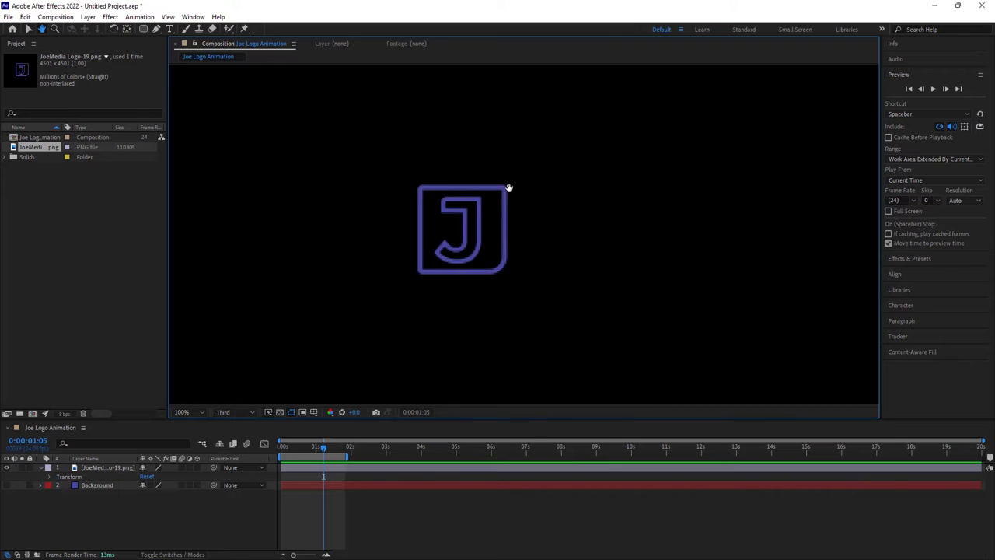
Draw a rounded rectangle shape around the J logo.
left_click(143, 29)
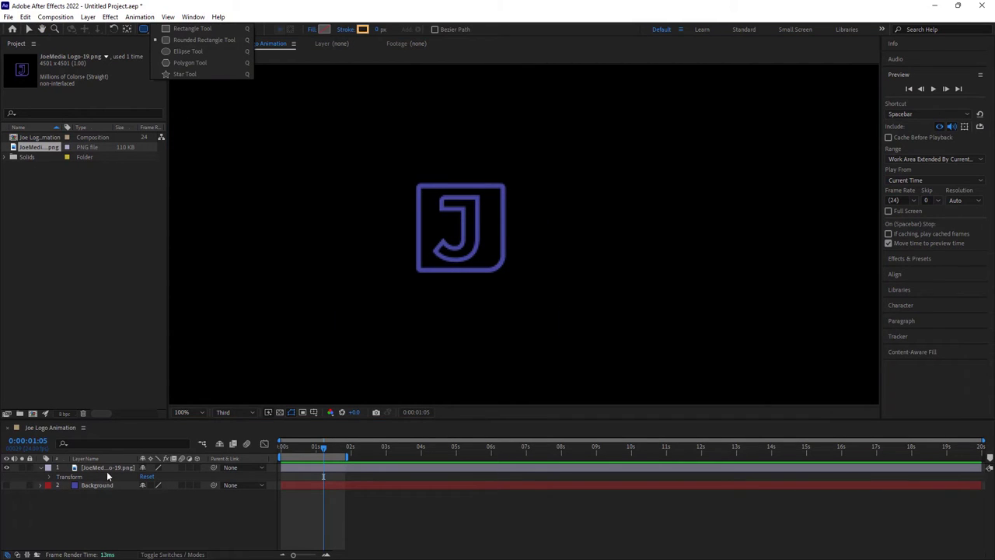
mouse_move(408, 177)
left_mouse_down()
mouse_move(460, 210)
mouse_move(514, 280)
left_mouse_up()
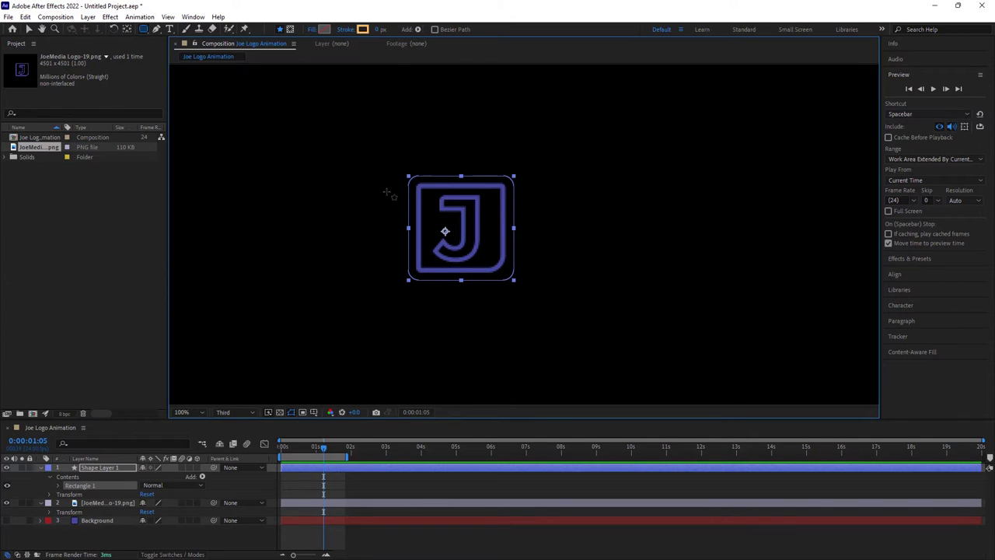
left_click(314, 30)
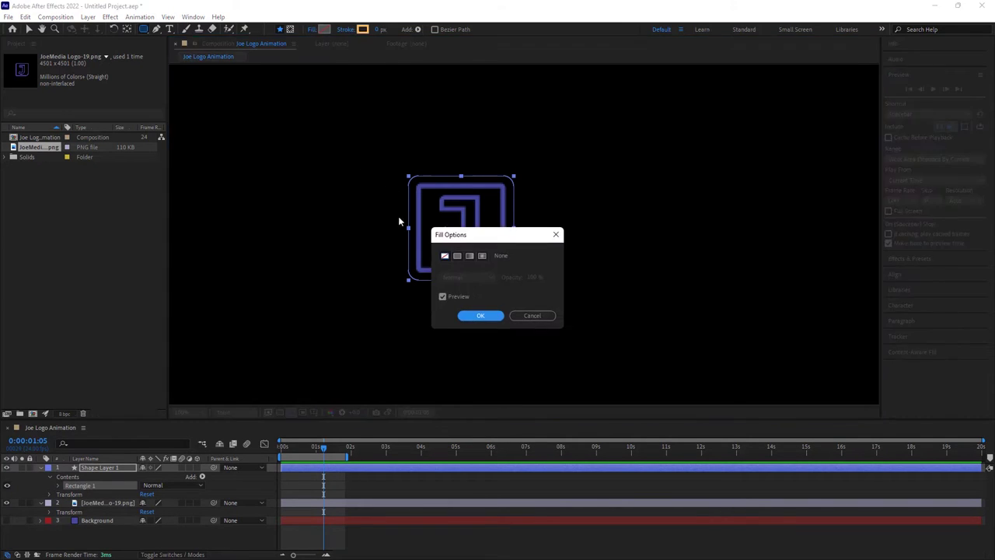
left_click(515, 316)
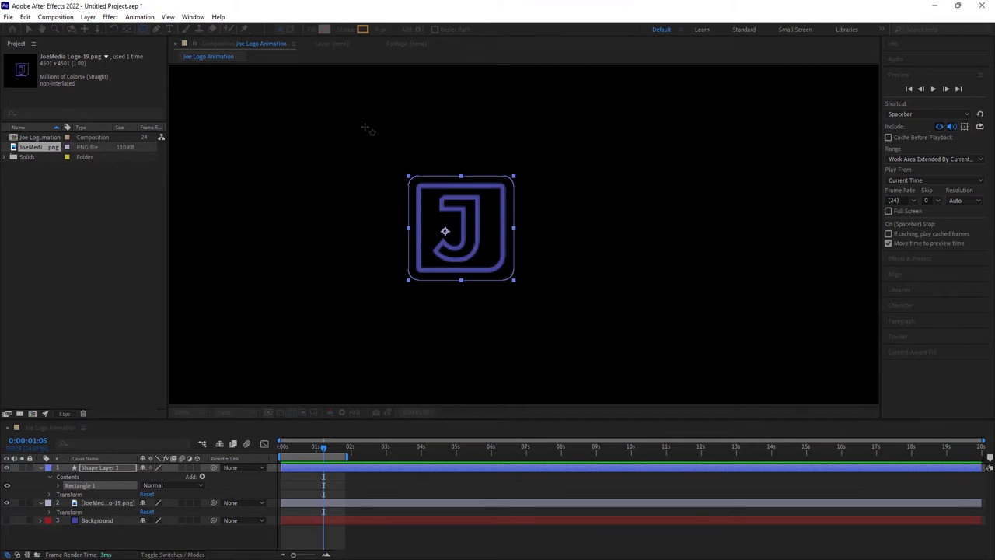
Set the shape's fill to pure white and its stroke to None, then return to the Selection tool.
left_click(324, 29)
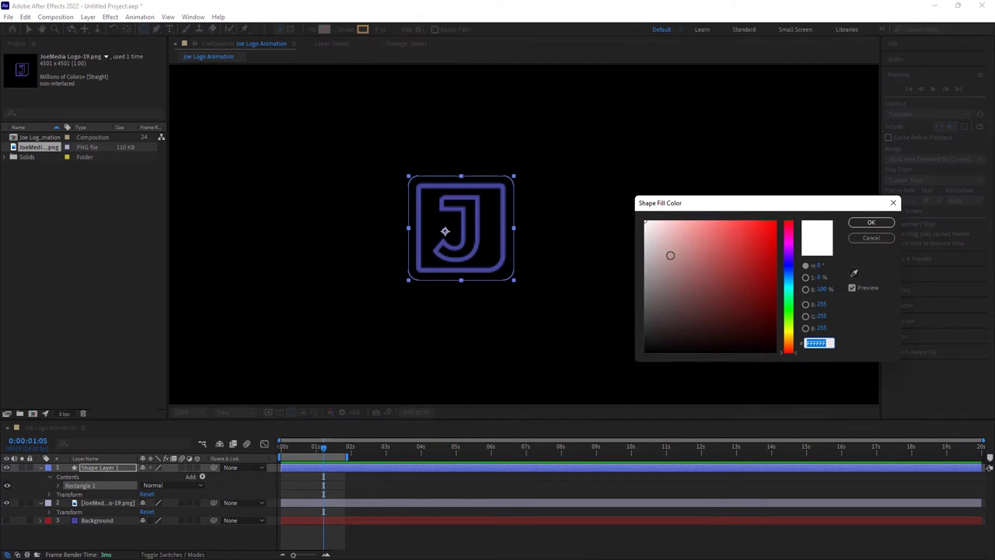
left_click_drag(669, 256, 596, 186)
left_click(871, 224)
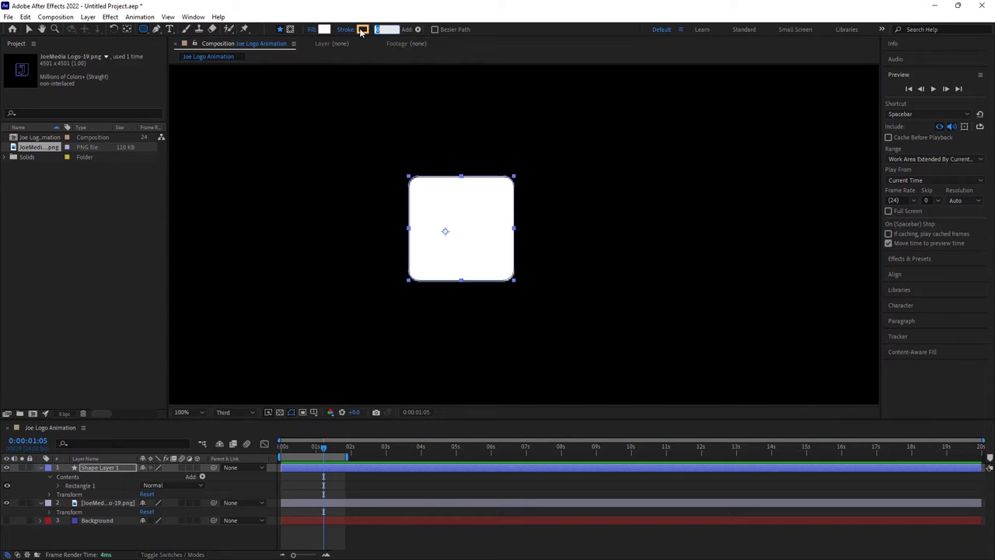
left_click(347, 31)
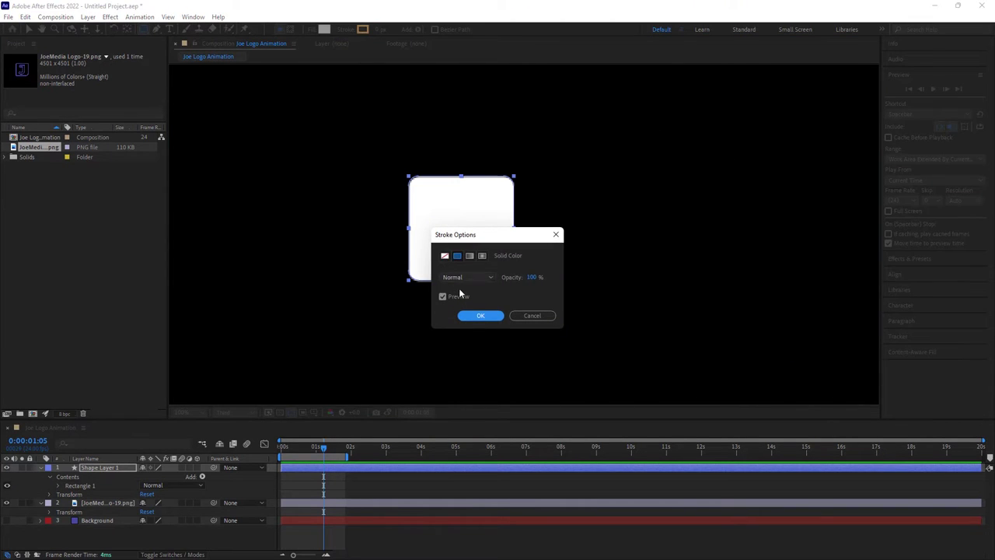
left_click(442, 257)
left_click(480, 316)
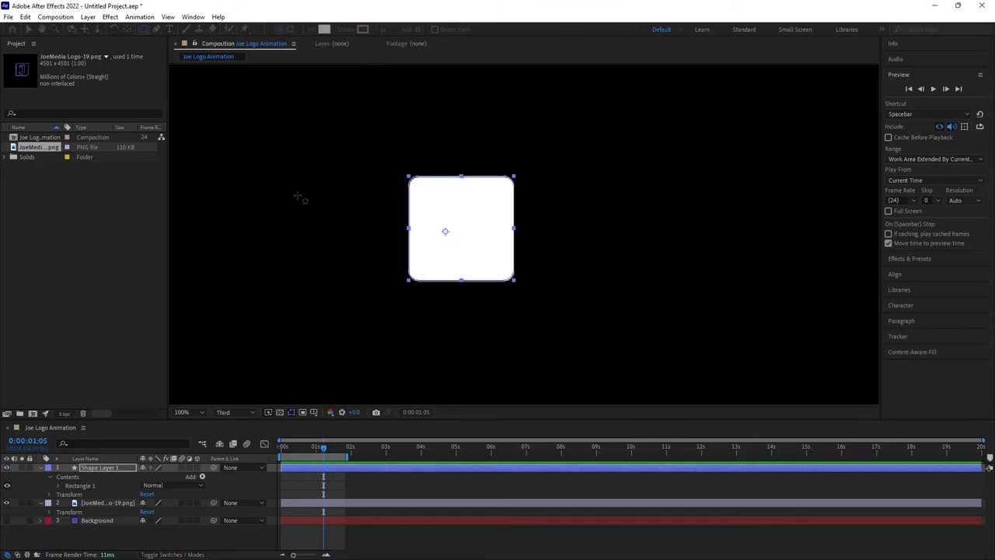
left_click(29, 29)
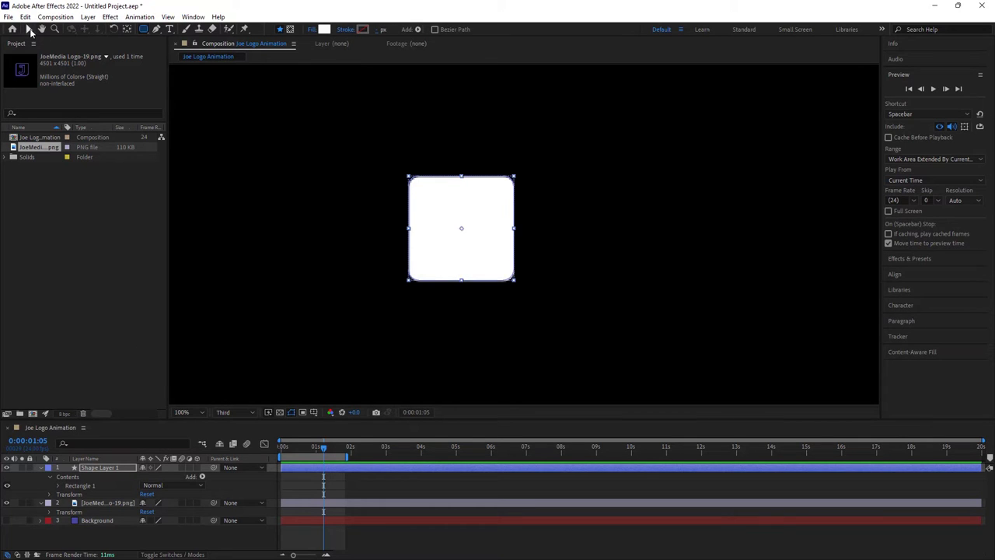
Rename the shape layer to 'Logo Shape'.
right_click(110, 468)
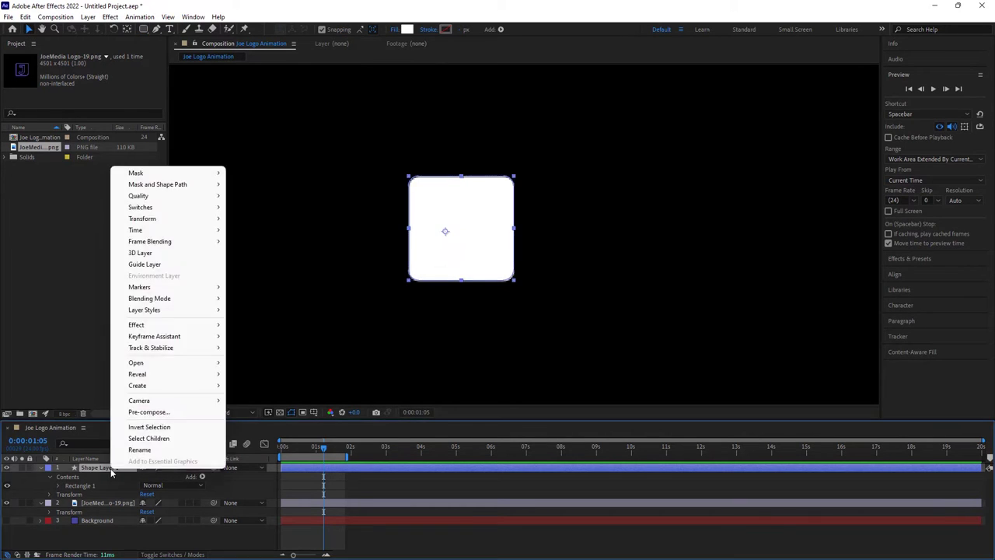
left_click(160, 449)
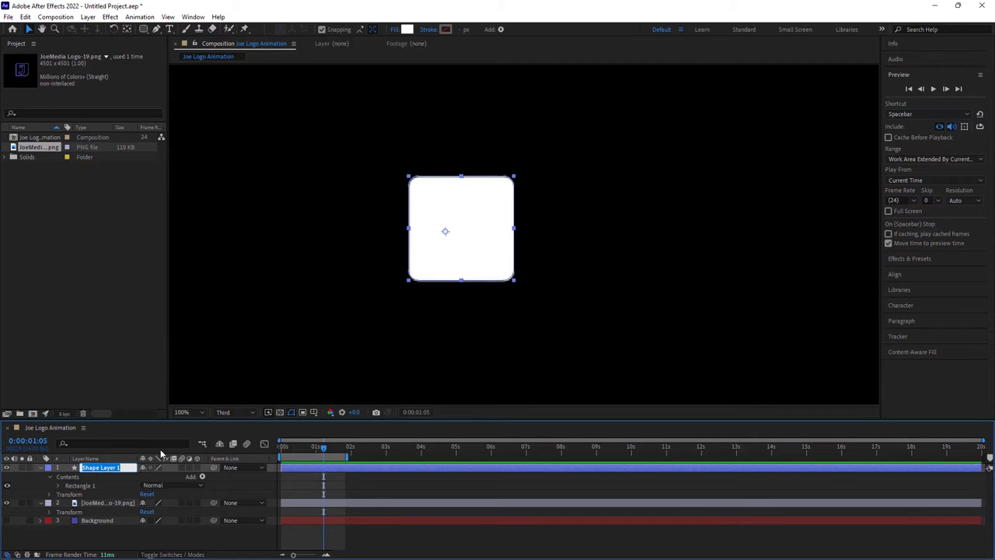
type("Shape")
left_click(97, 293)
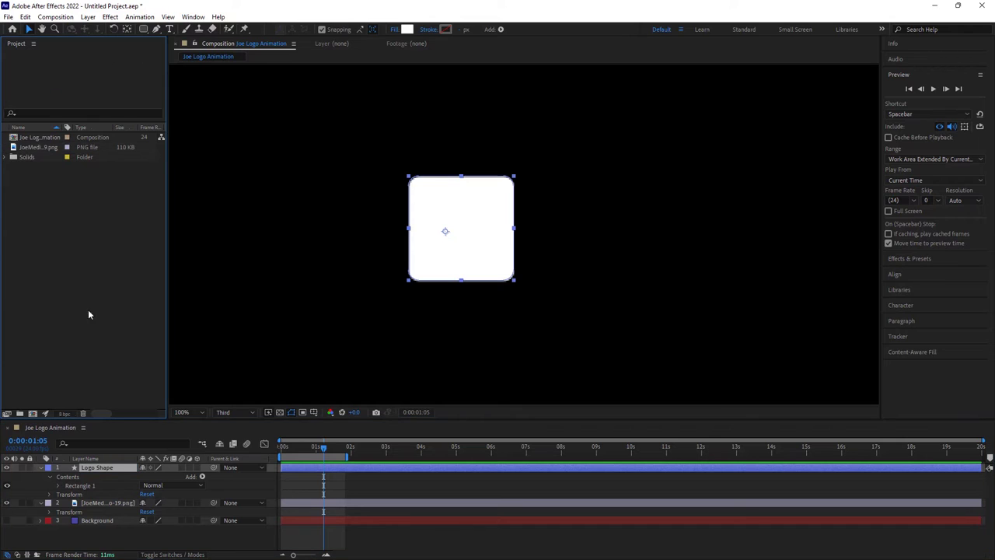
Collapse Logo Shape and move the JoeMedia image layer above it in the timeline.
left_click(41, 468)
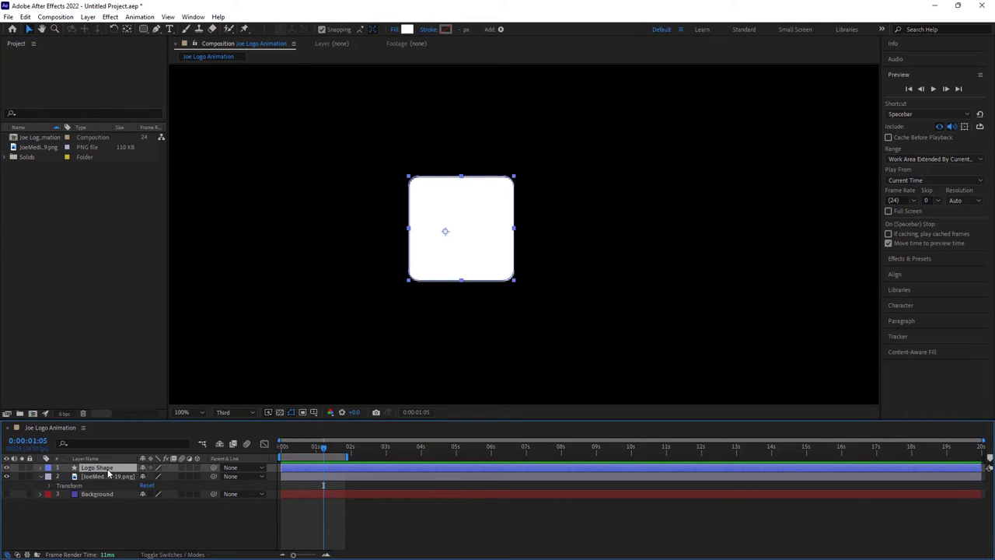
left_click(108, 478)
left_click_drag(109, 477, 110, 467)
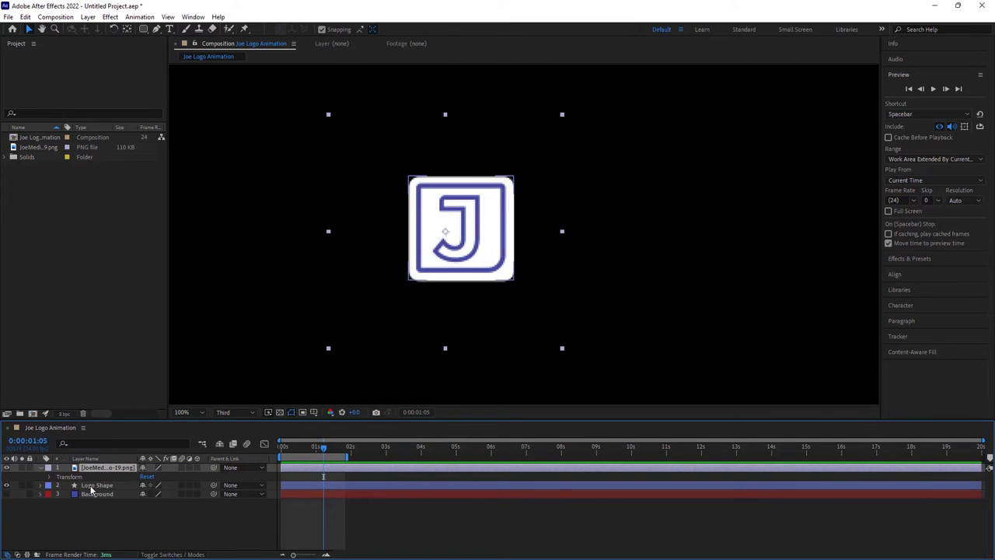
left_click(97, 485)
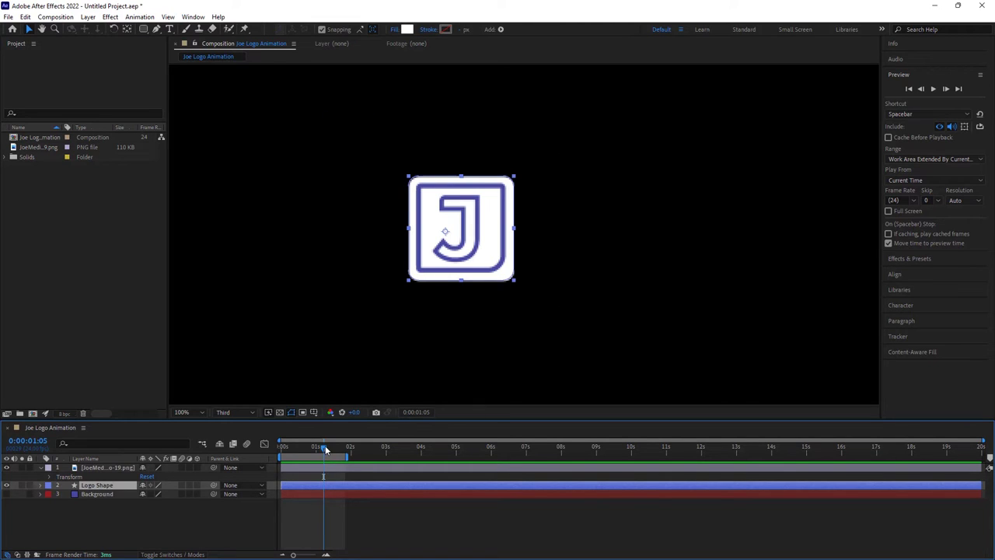
Turn on the purple Background layer's visibility and scrub to check it appears.
left_click_drag(324, 448, 275, 460)
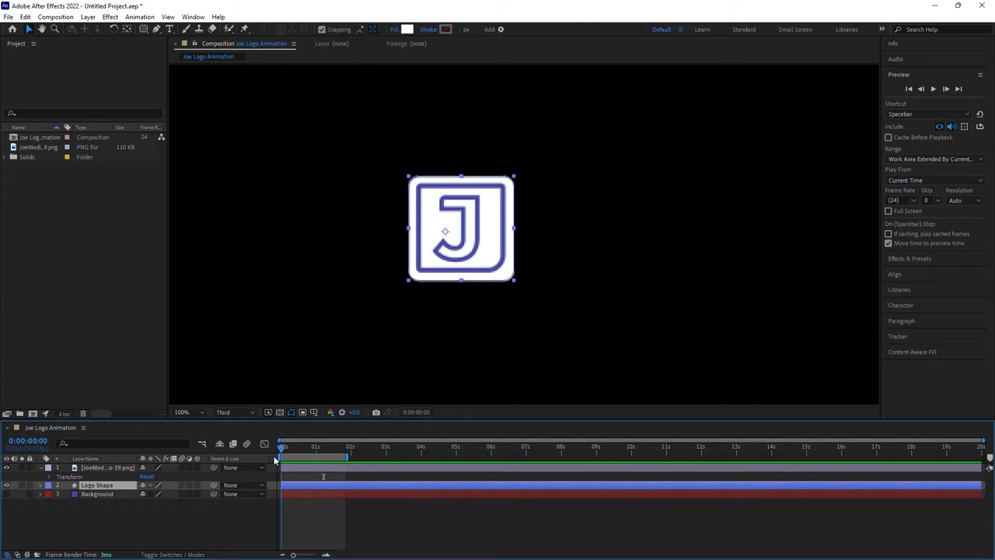
left_click(6, 495)
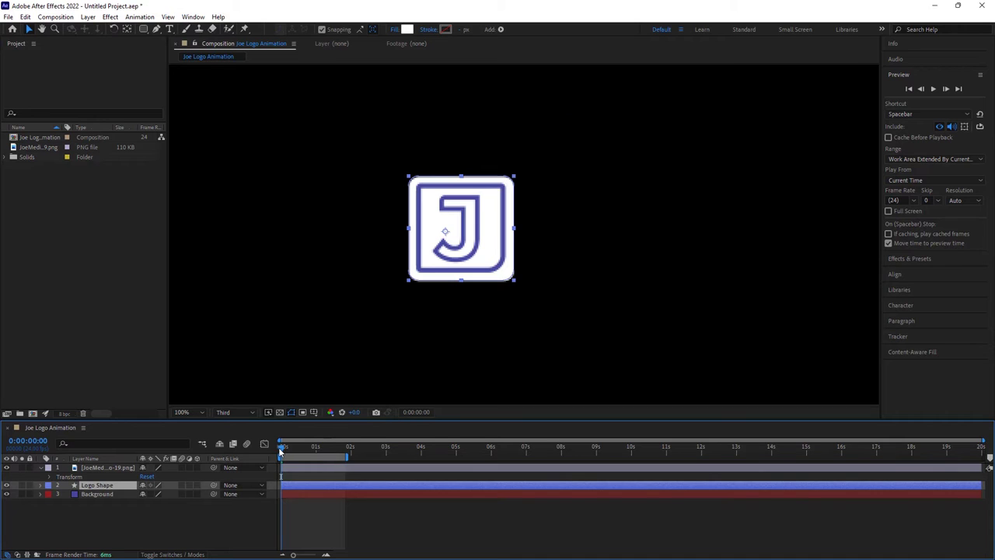
left_click_drag(281, 451, 302, 460)
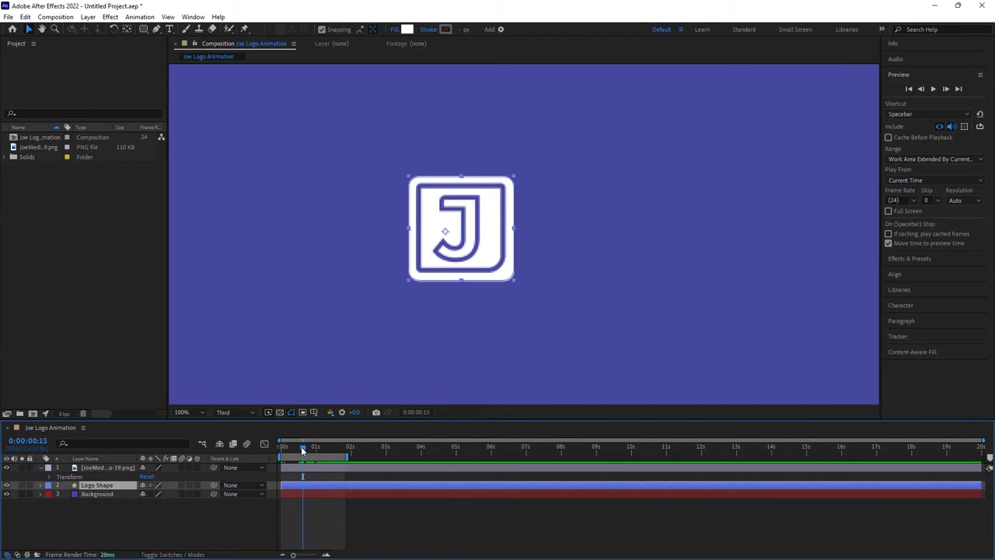
left_click_drag(303, 451, 301, 451)
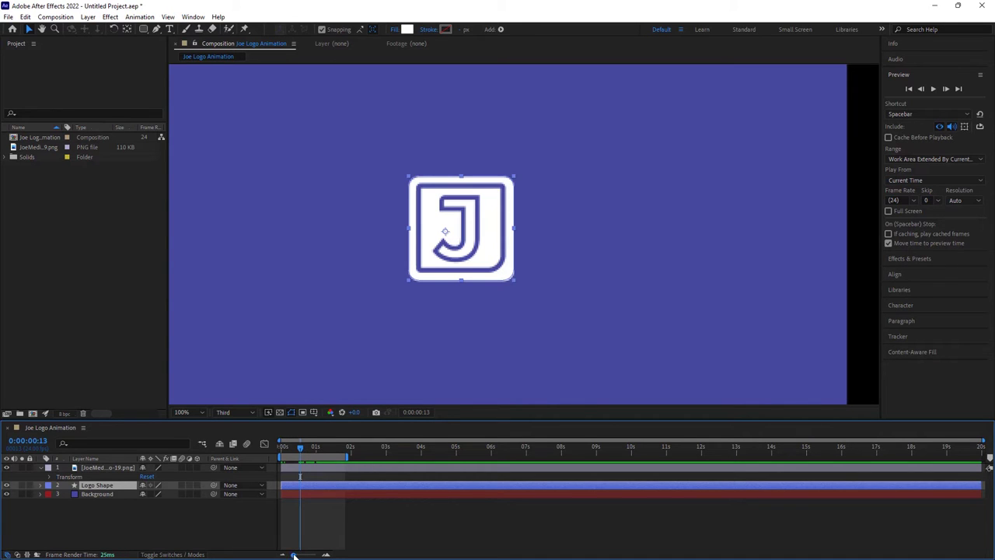
At frame 12, add a 100% Scale keyframe on Logo Shape.
left_click_drag(294, 555, 312, 555)
left_click_drag(418, 457, 422, 456)
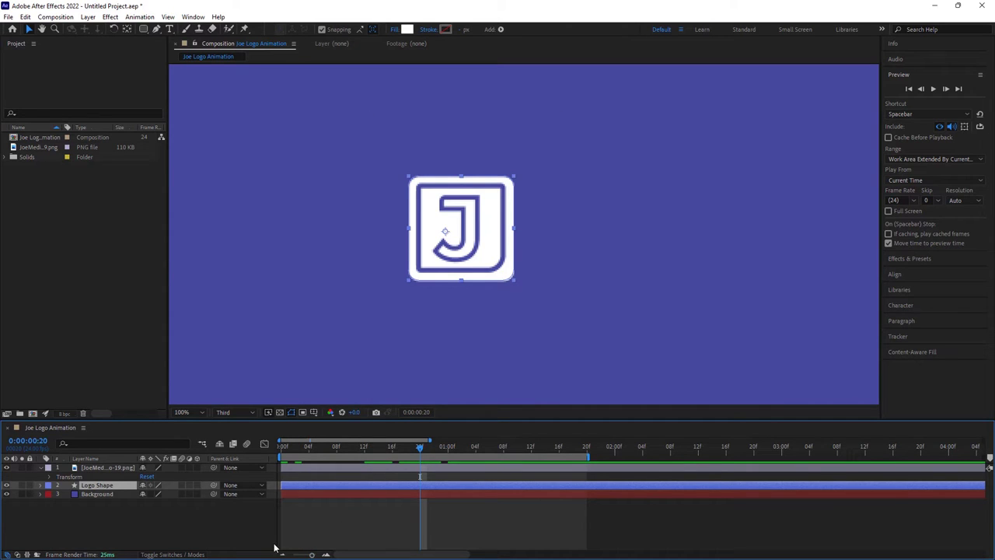
left_click_drag(312, 555, 295, 555)
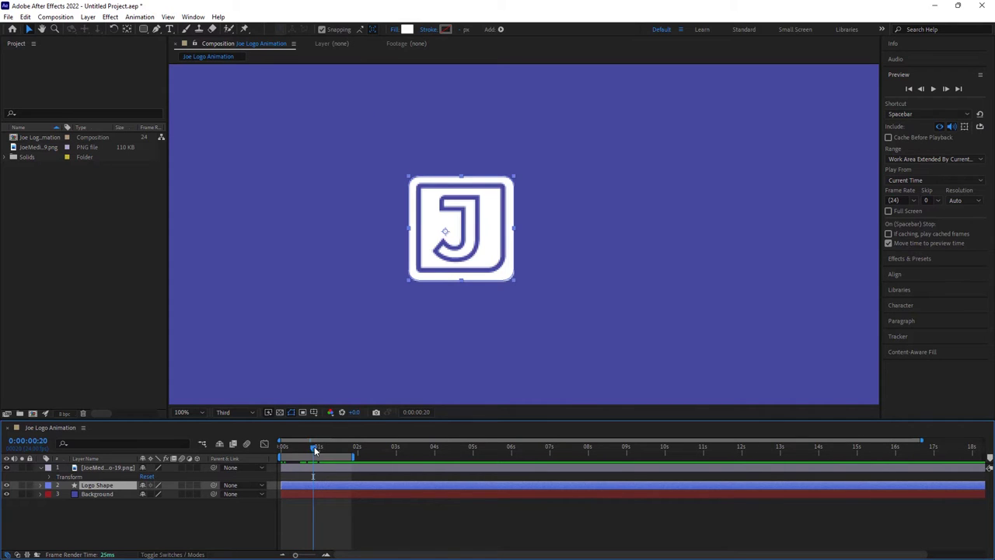
left_click_drag(314, 449, 303, 456)
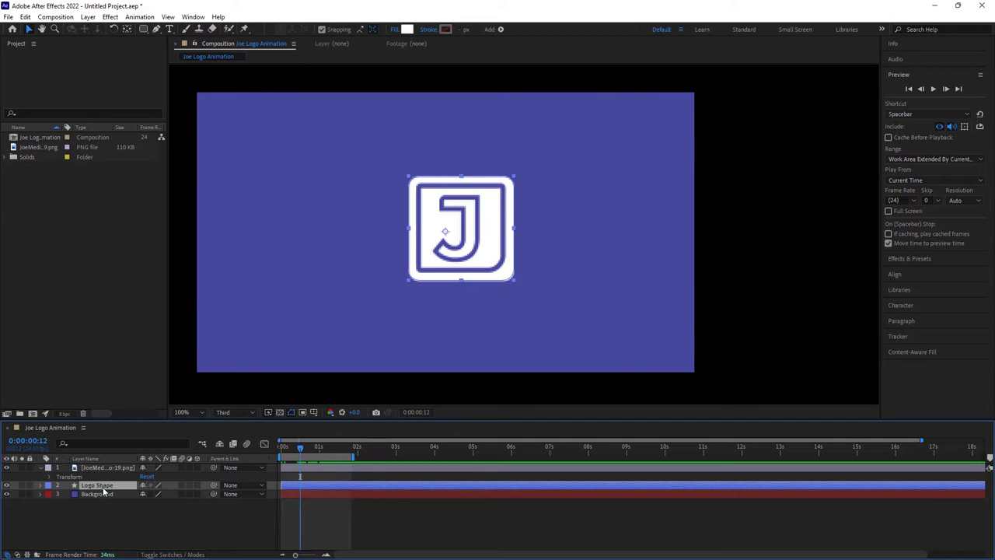
key("s")
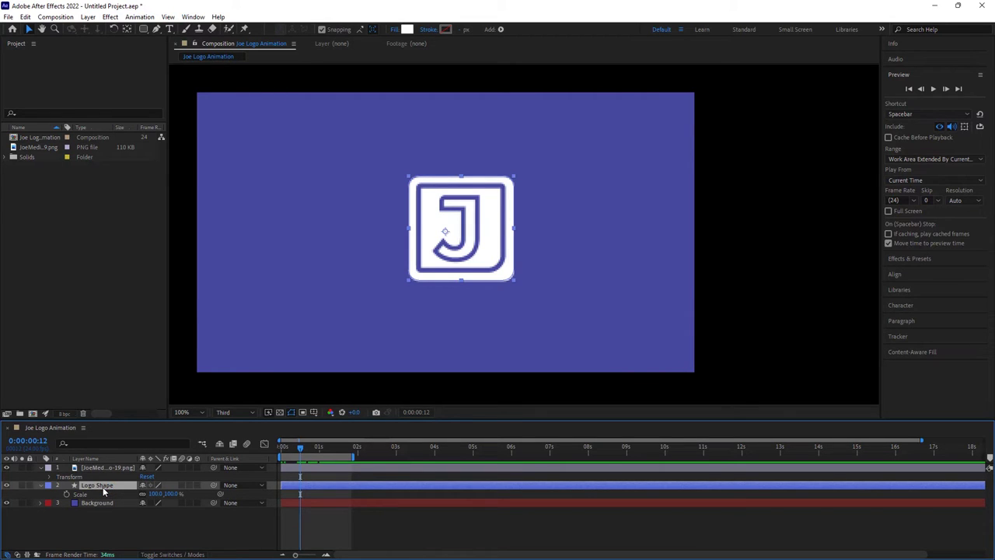
left_click(66, 495)
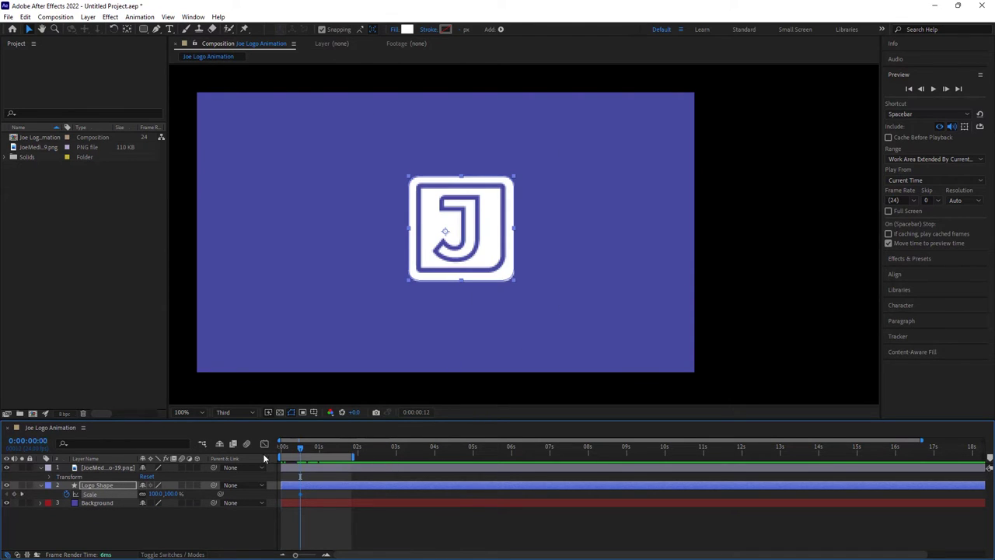
Set Logo Shape's Scale to 0% at frame 0, preview the scale-up, and select both Scale keyframes.
key("Home")
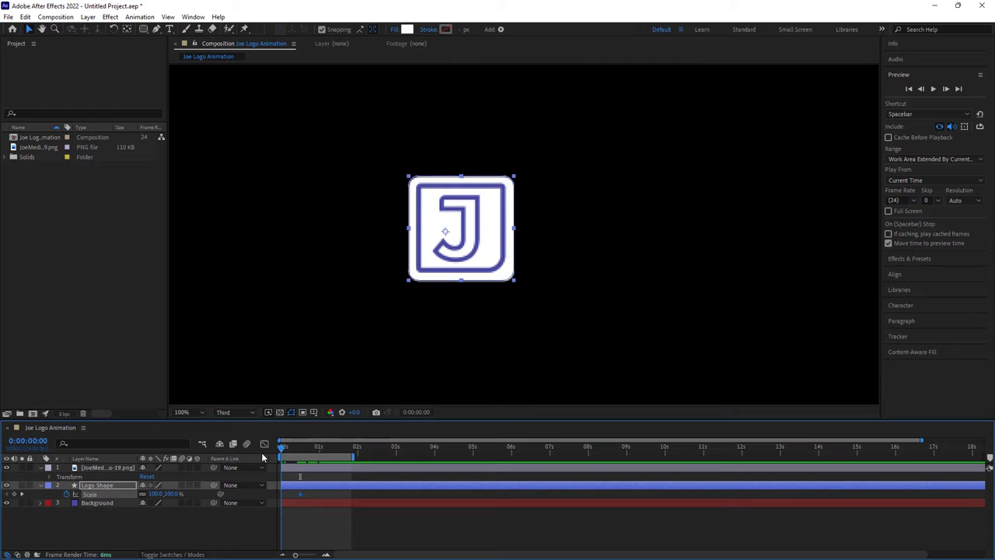
left_click(156, 495)
key("Return")
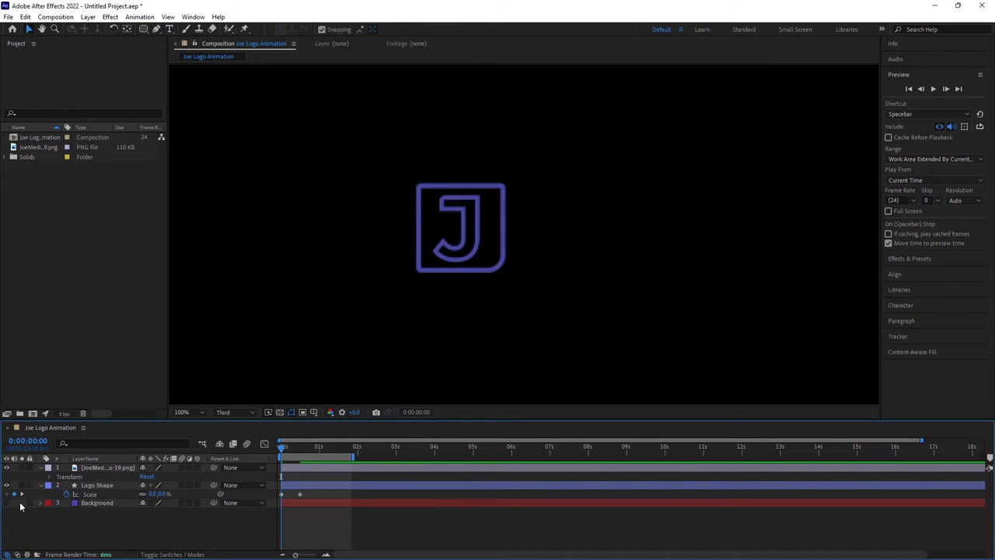
key("space")
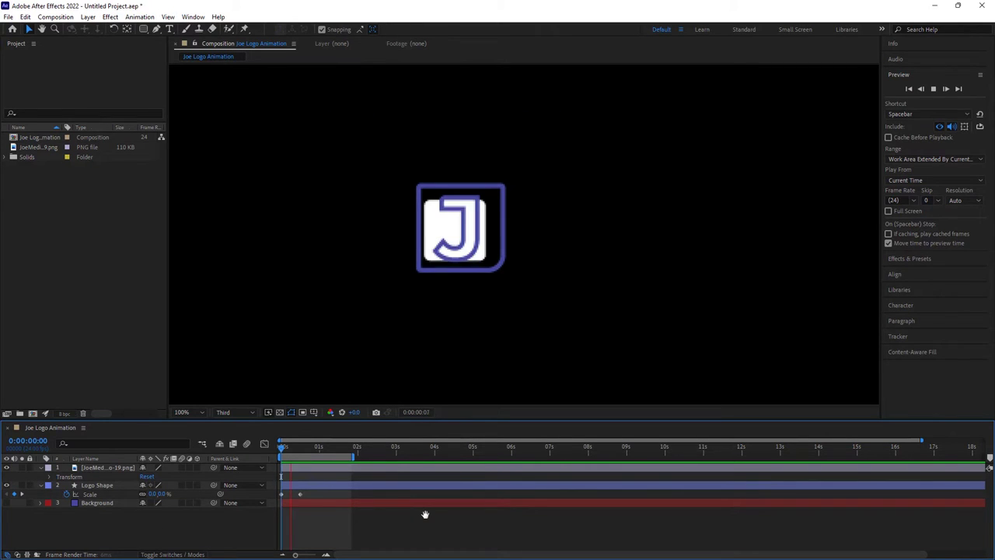
left_click_drag(318, 492, 231, 511)
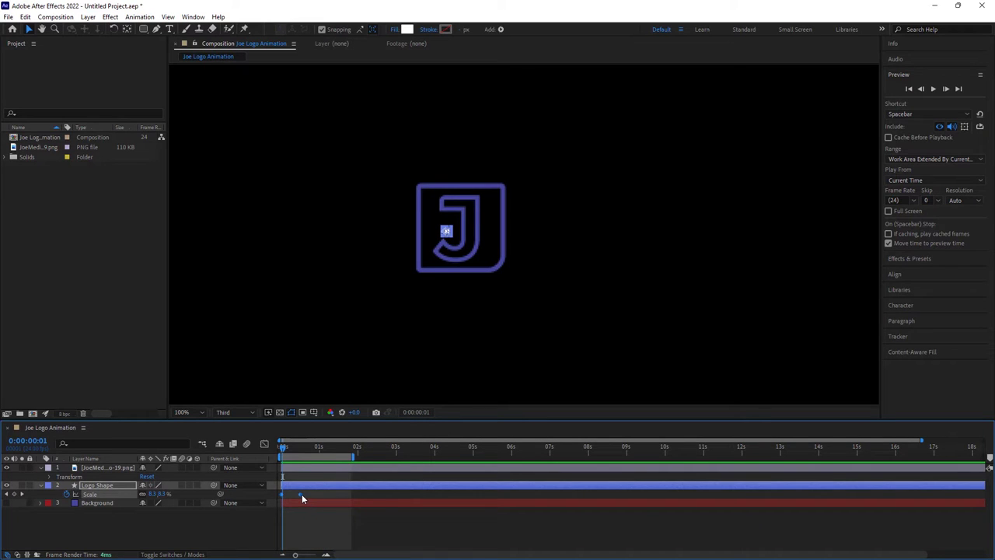
Apply Easy Ease to both Logo Shape Scale keyframes.
right_click(302, 494)
mouse_move(345, 487)
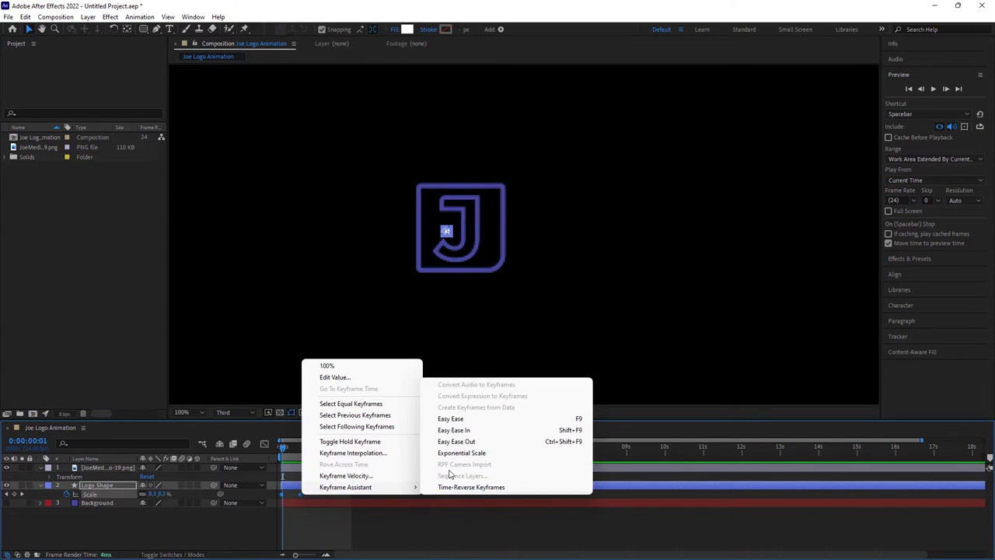
left_click(485, 419)
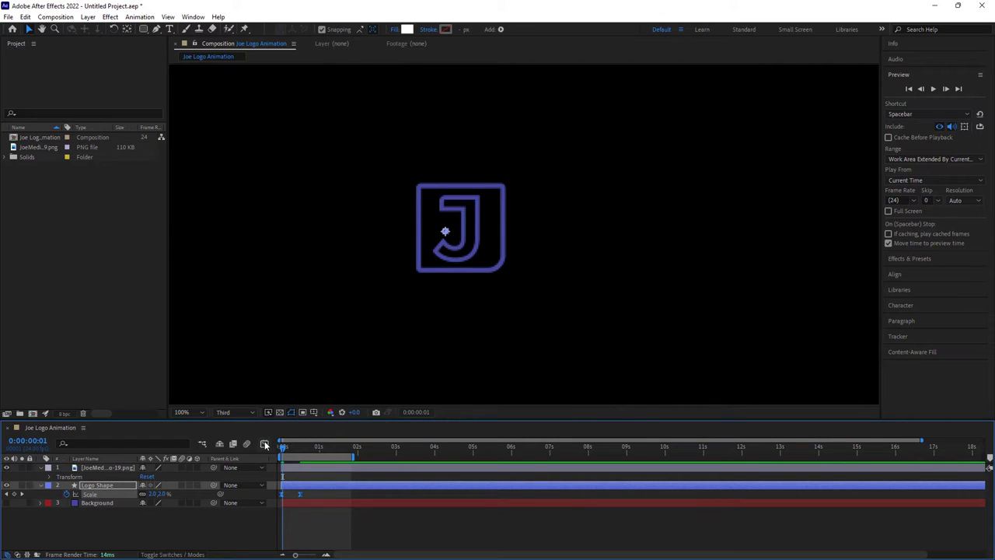
In the Graph Editor, stretch the Scale influence to about 84% so the speed peaks early.
left_click(264, 443)
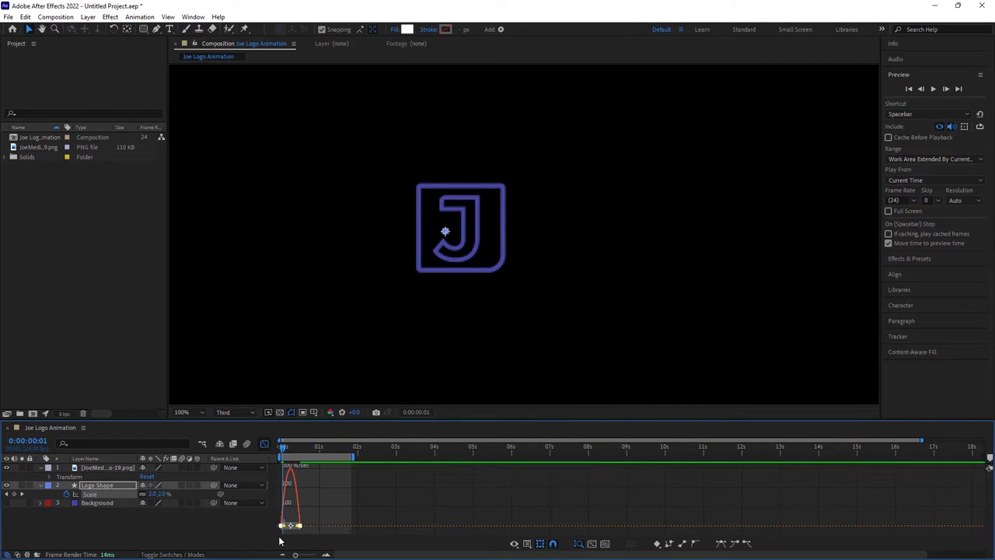
left_click_drag(295, 555, 312, 555)
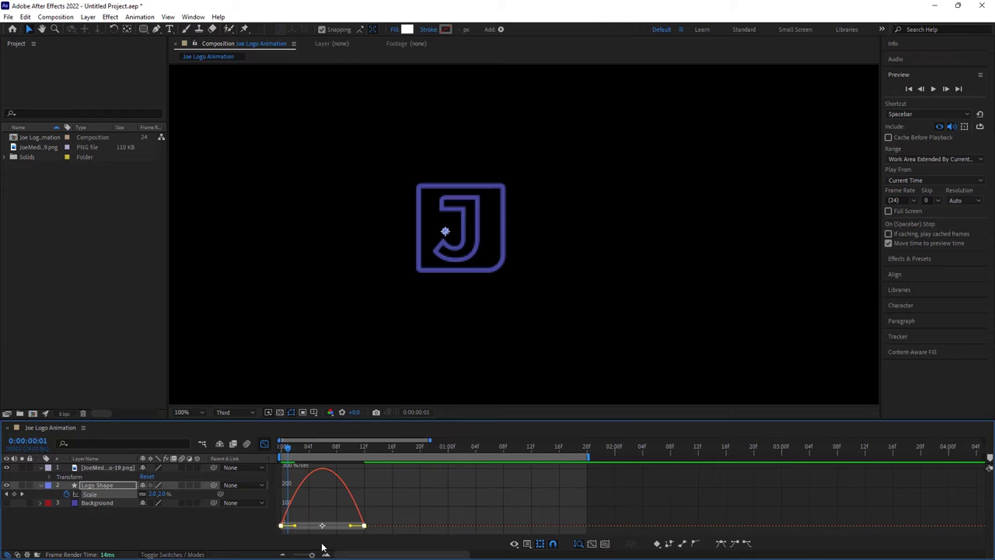
left_click_drag(354, 528, 323, 533)
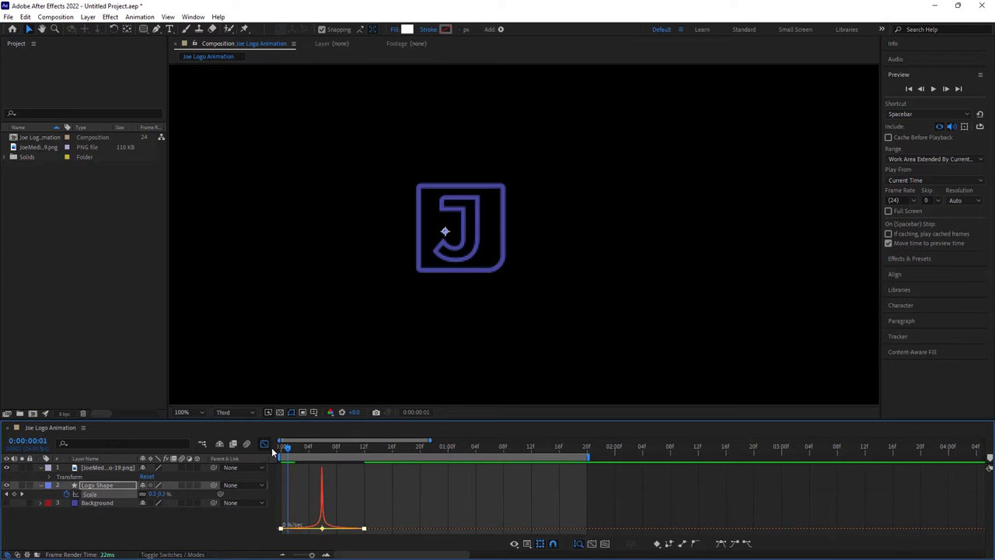
left_click(265, 444)
left_click_drag(293, 448, 247, 470)
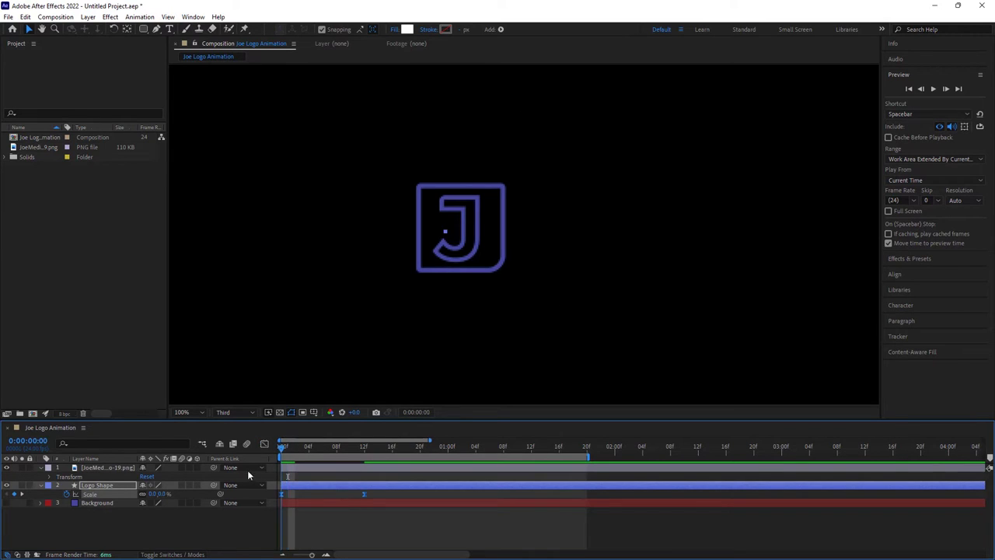
Preview the eased scale-in, then collapse the layer properties and select Logo Shape.
key("space")
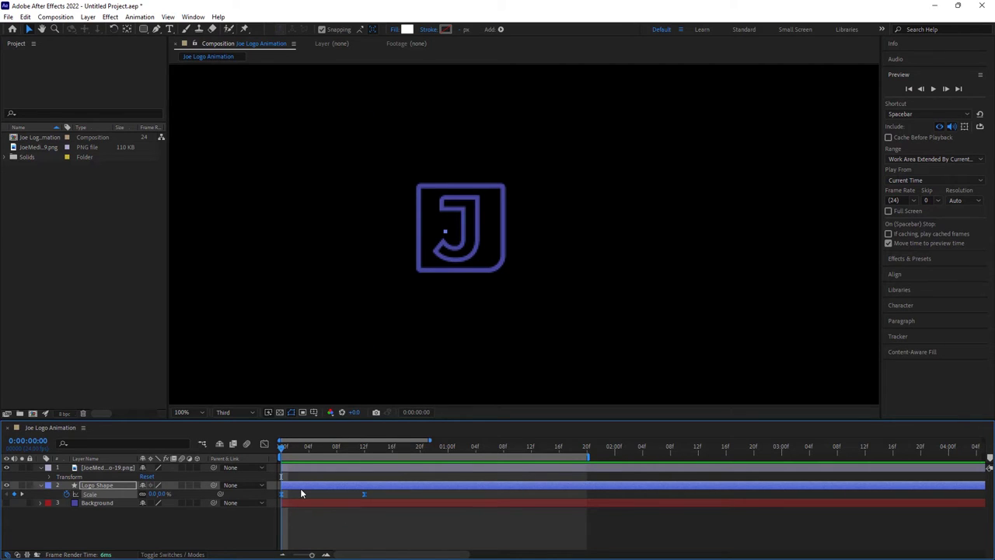
key("u")
left_click(177, 533)
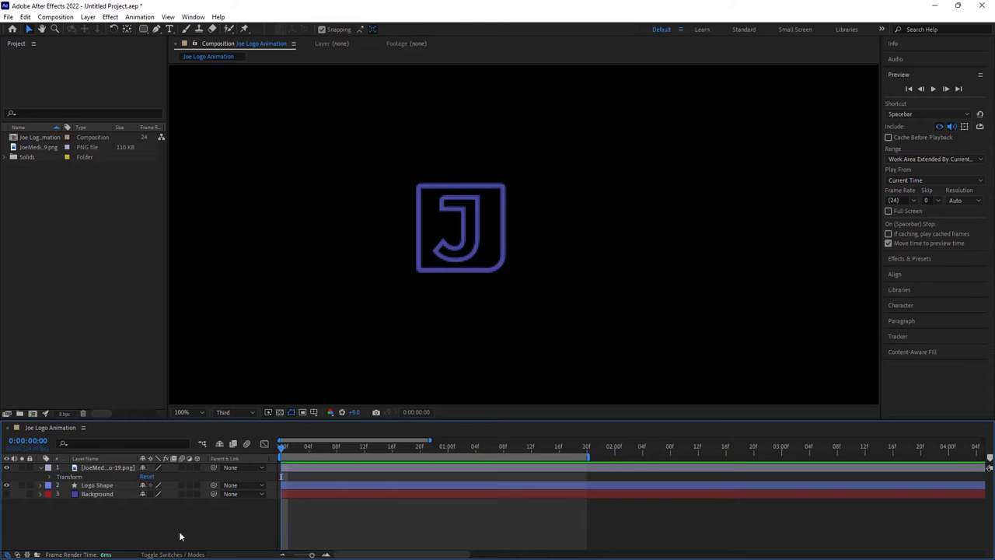
key("u")
key("u")
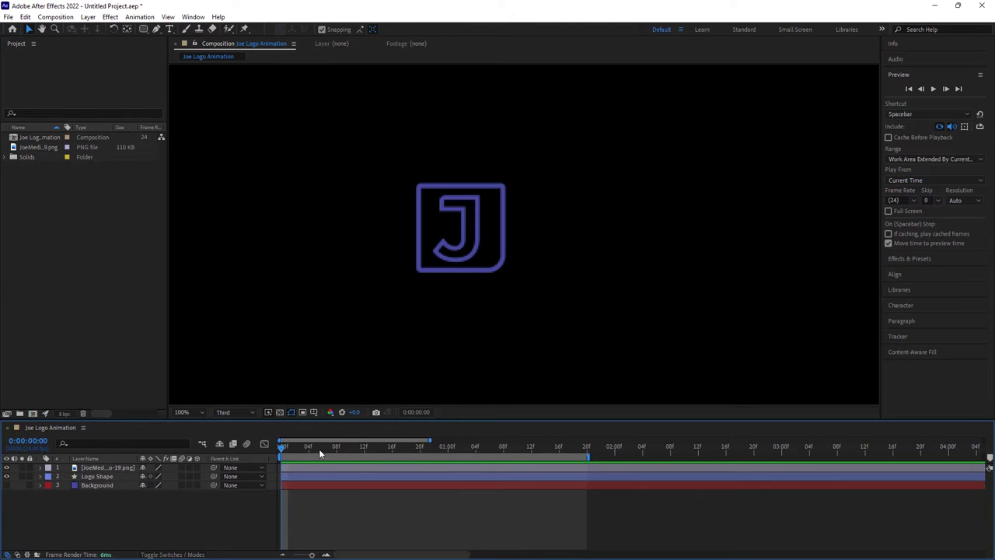
left_click(99, 476)
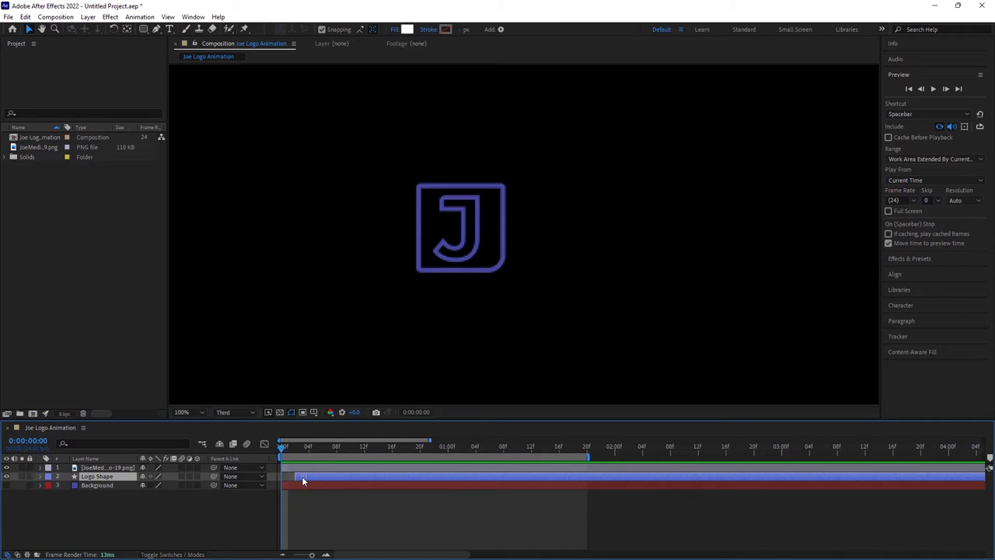
Delay the Logo Shape layer to start around one second, preview, and hide the J logo layer.
left_click_drag(313, 555, 300, 555)
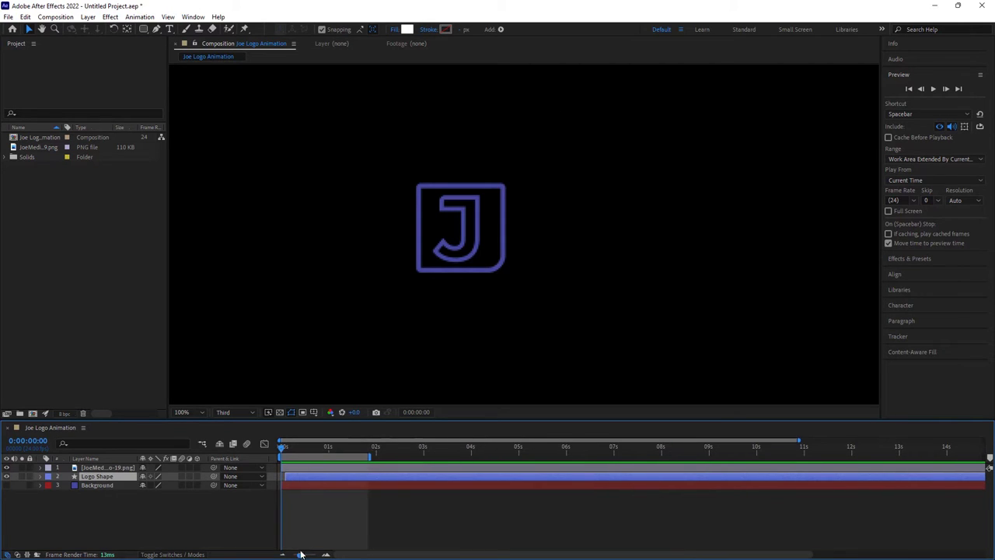
left_click_drag(293, 476, 313, 475)
key("space")
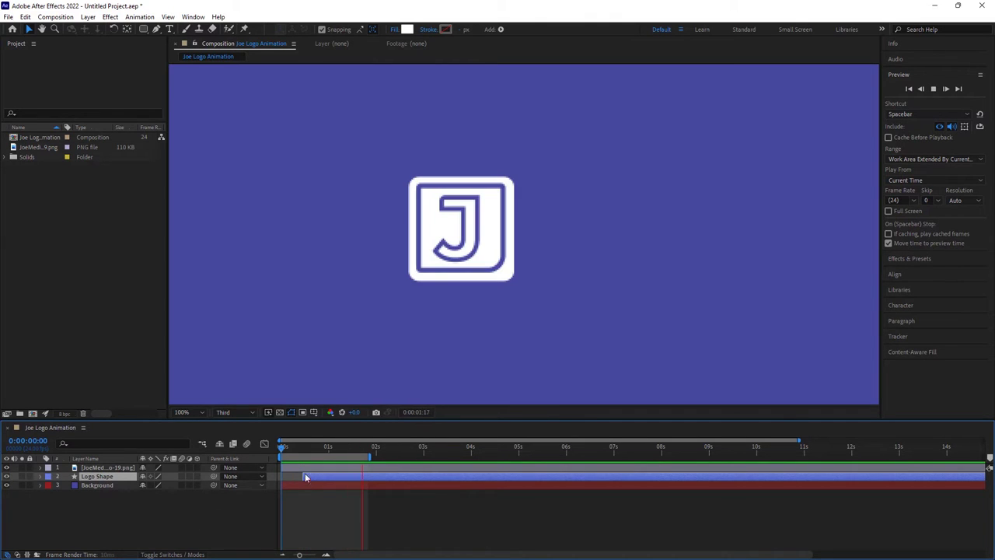
left_click_drag(305, 476, 339, 477)
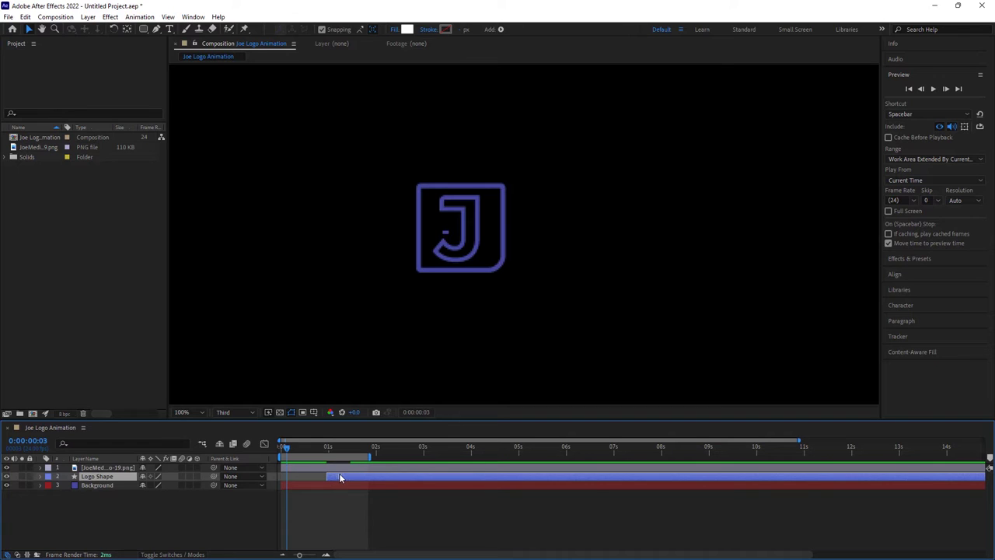
left_click(280, 445)
key("space")
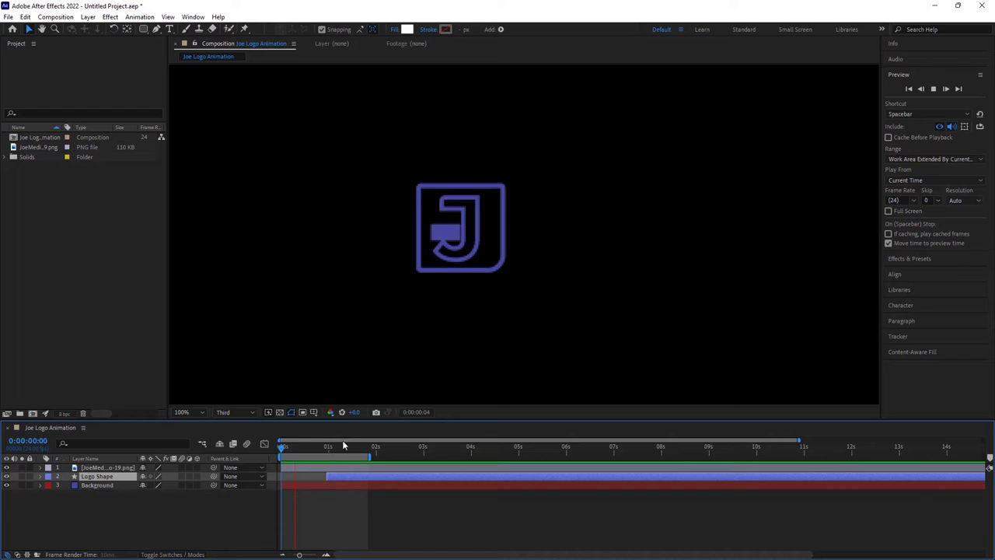
key("space")
mouse_move(293, 448)
left_mouse_down()
mouse_move(329, 448)
mouse_move(307, 448)
left_mouse_up()
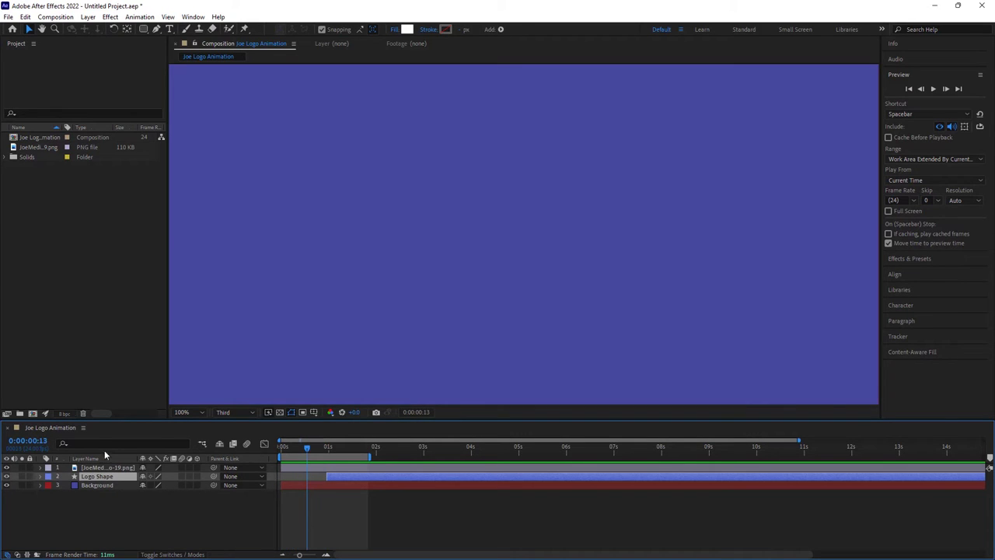
left_click(7, 467)
Preview the animation and scrub to where the white square appears, around 0:00:01:16.
key("Home")
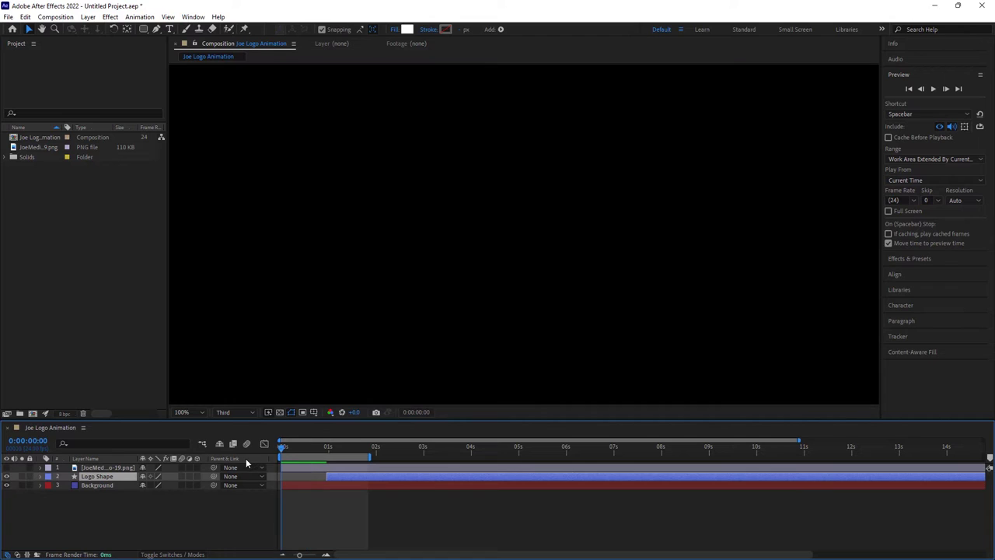
key("space")
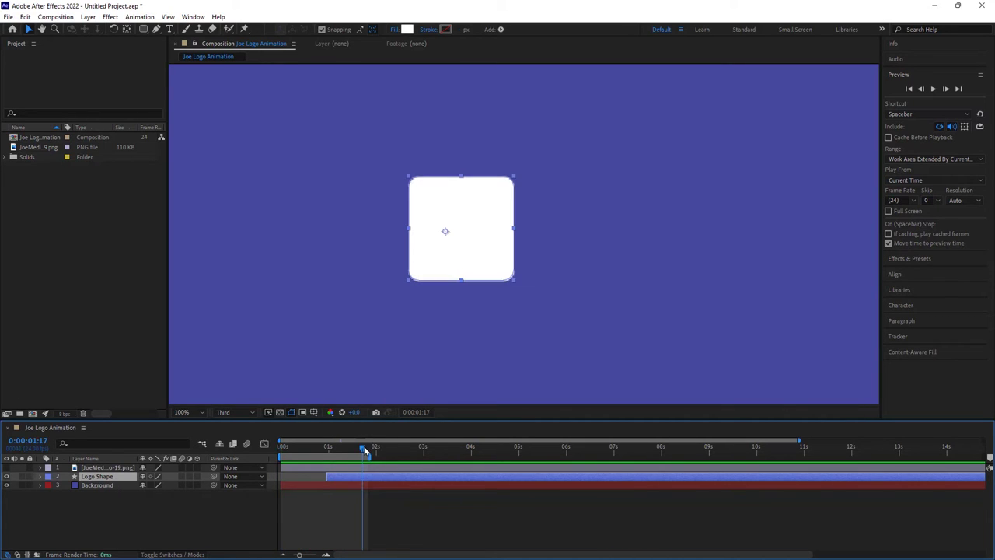
left_click(281, 462)
mouse_move(281, 462)
left_mouse_down()
mouse_move(405, 456)
mouse_move(261, 457)
left_mouse_up()
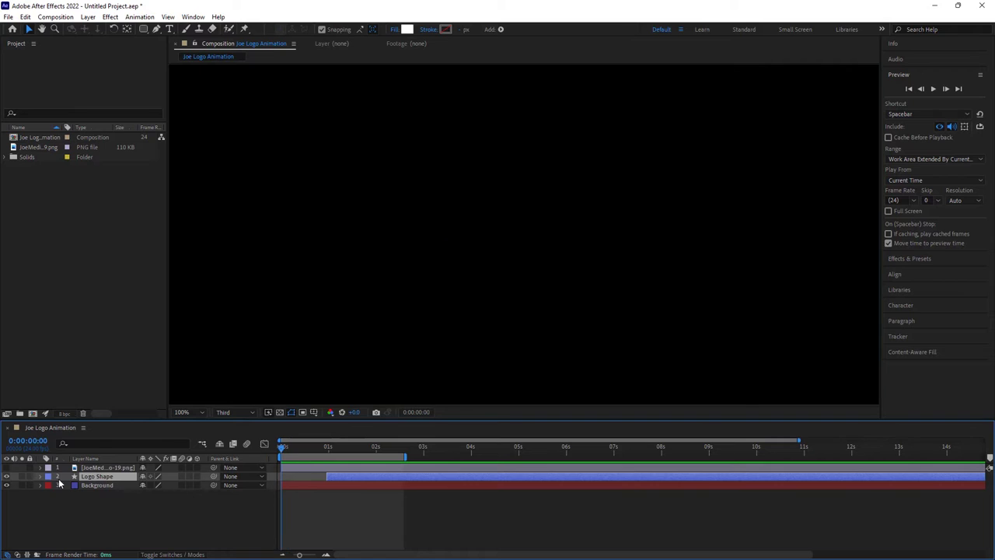
left_click(106, 469)
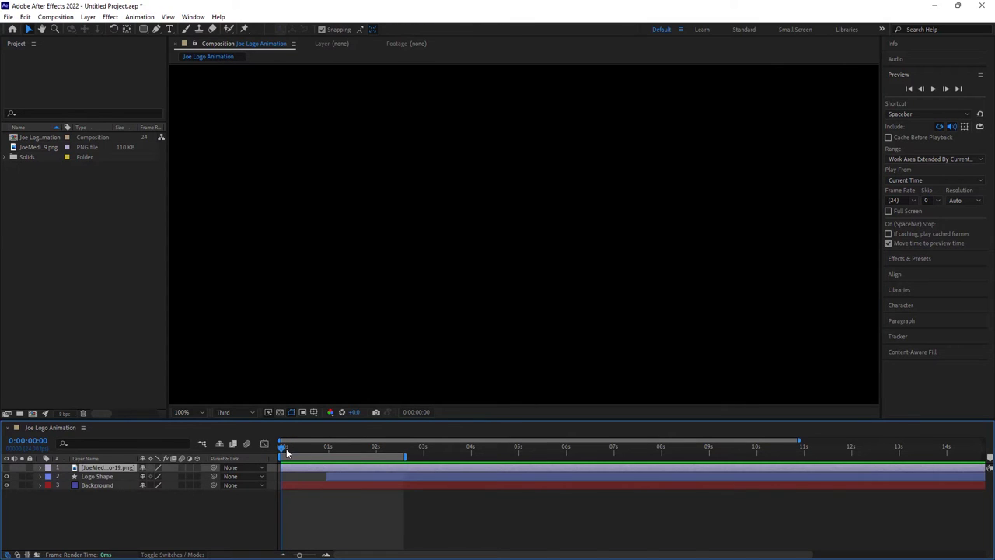
left_click_drag(283, 451, 360, 451)
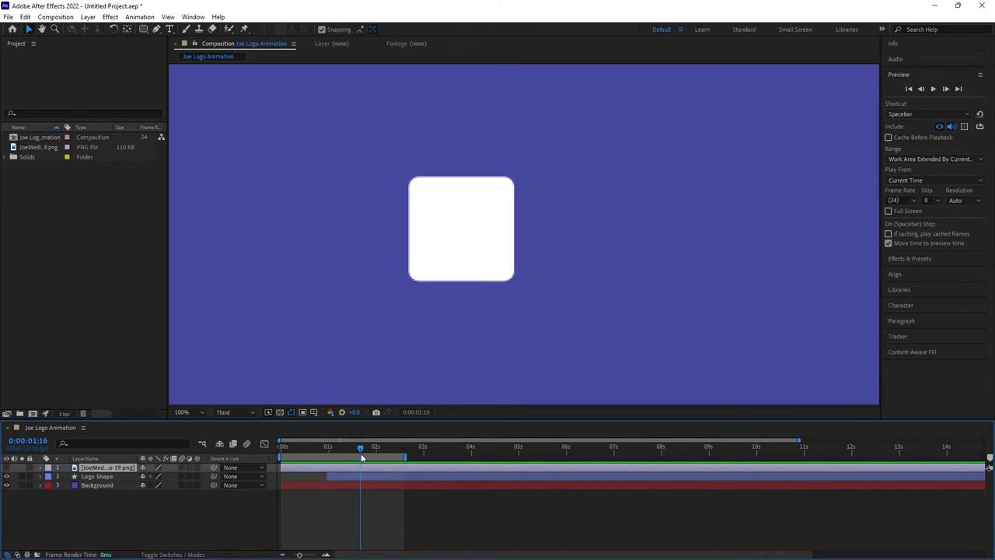
Make the J logo layer visible again, then preview from the start and stop at 0:00:00:19.
left_click(7, 467)
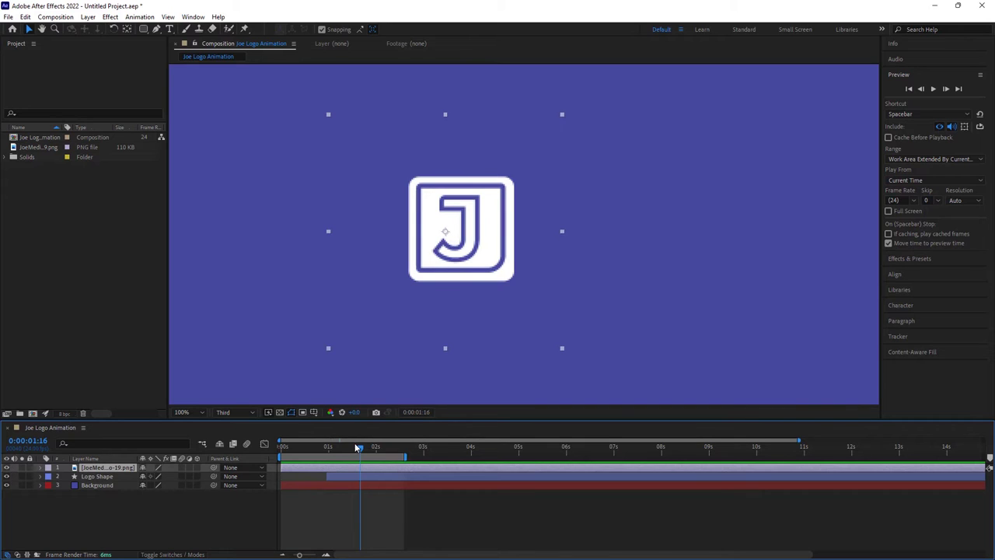
left_click_drag(363, 451, 316, 463)
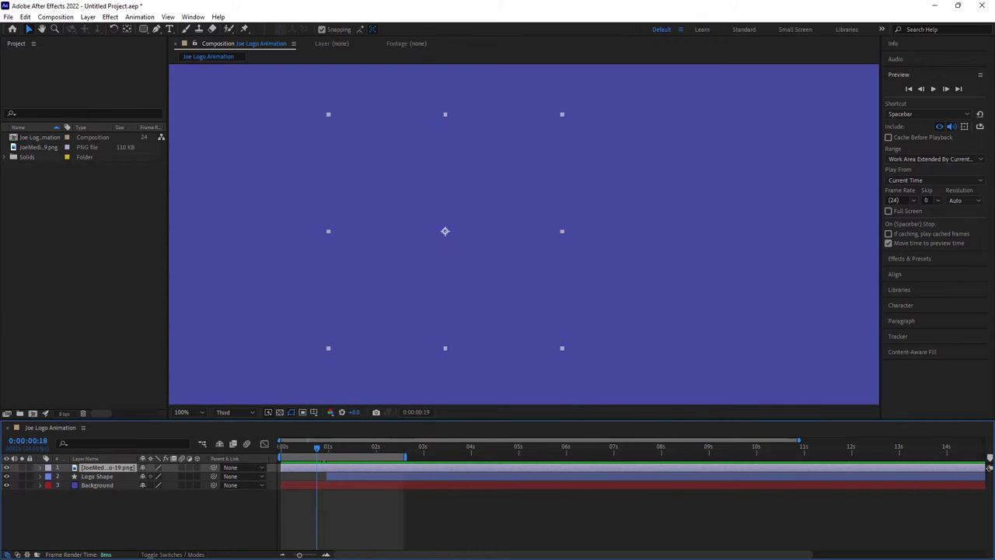
left_click(334, 477)
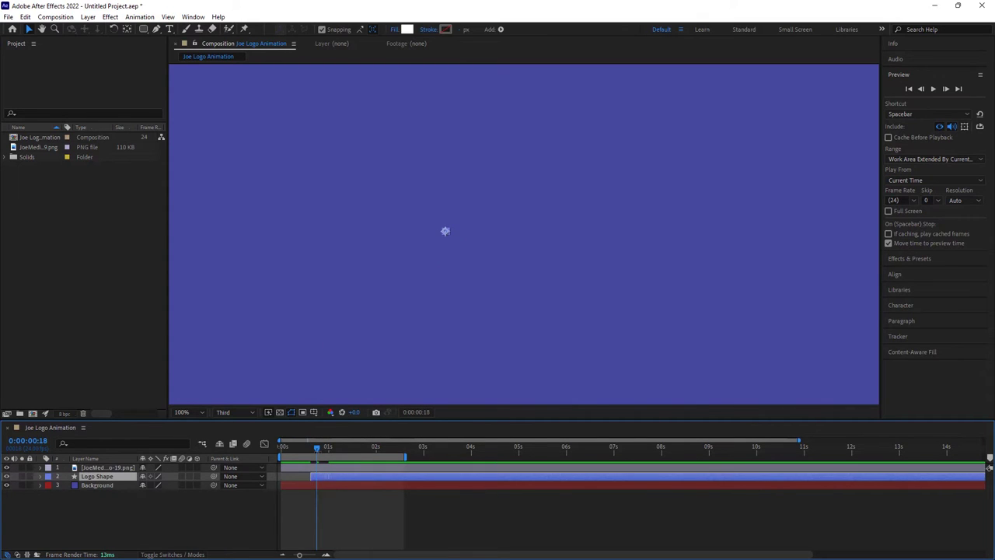
key("Home")
key("space")
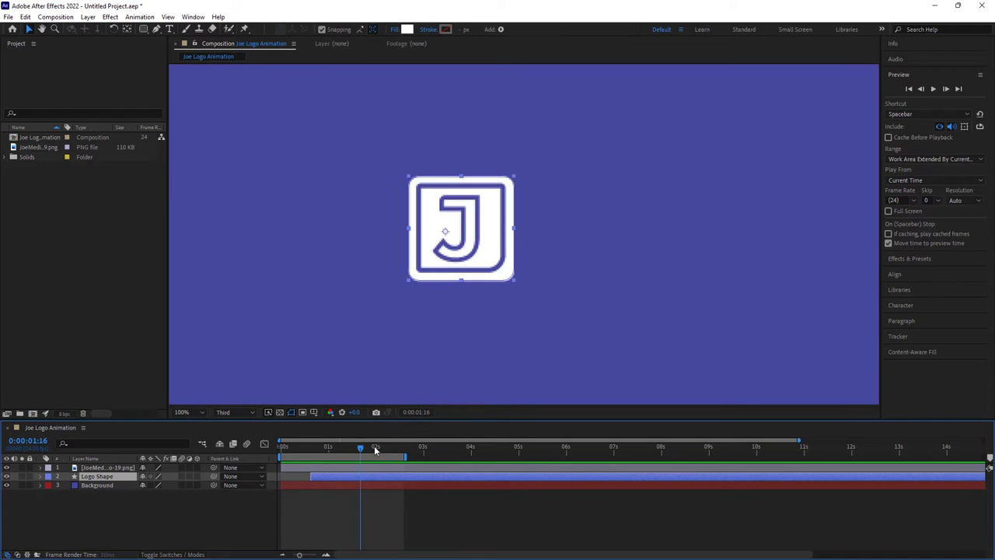
key("space")
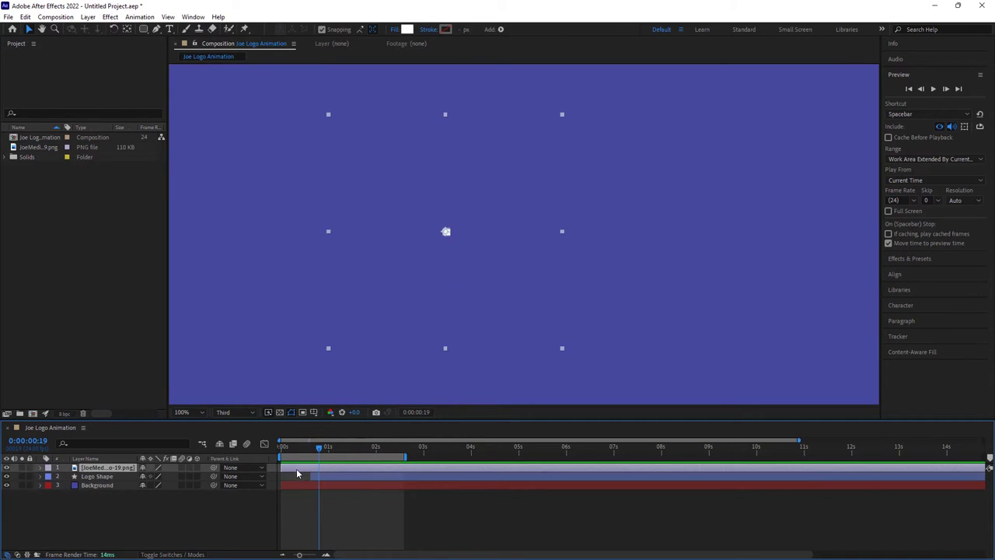
Start the J logo layer at 0:00:00:19 and add a 100% Scale keyframe at 2 seconds.
left_click_drag(296, 468, 333, 468)
key("s")
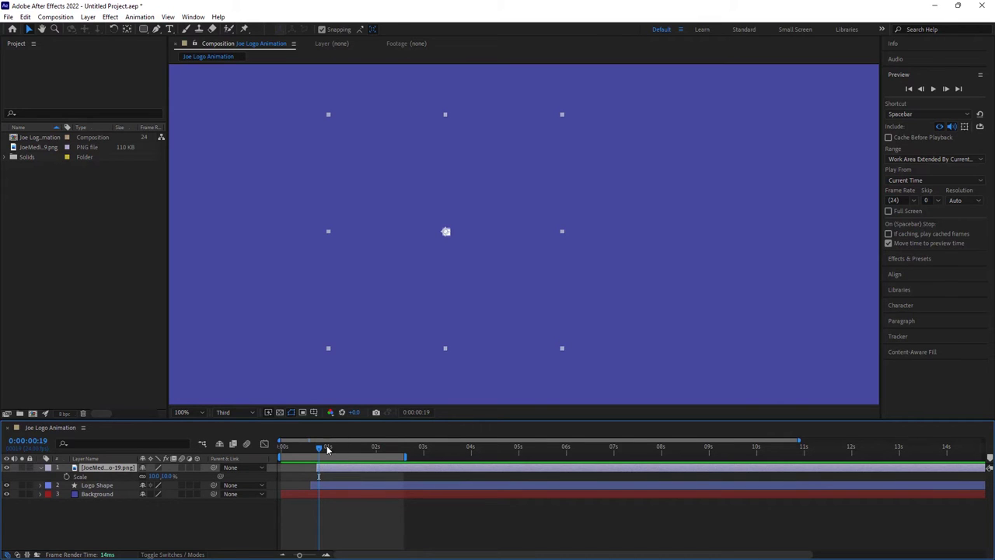
key("shift+Page_Down")
mouse_move(363, 457)
left_mouse_down()
mouse_move(379, 457)
mouse_move(327, 460)
mouse_move(379, 464)
left_mouse_up()
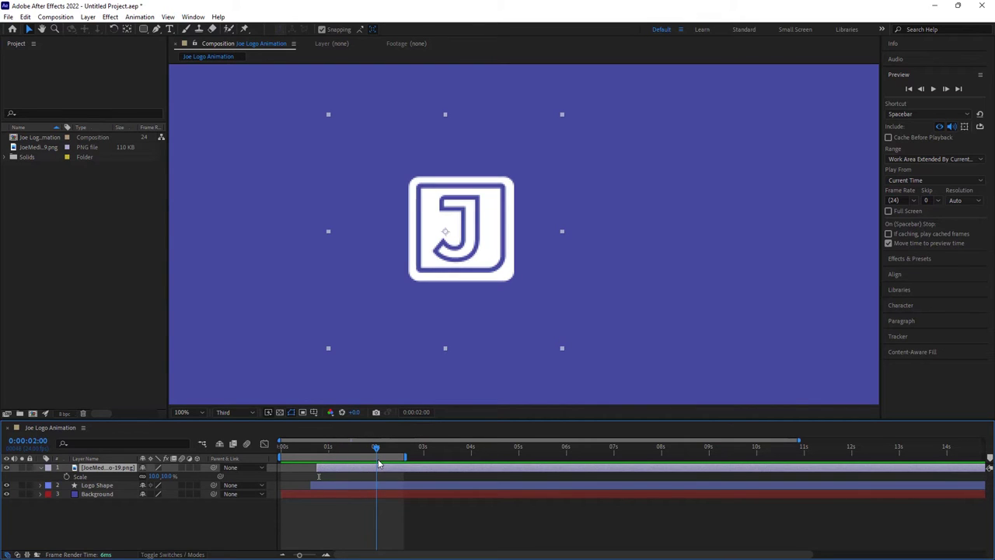
left_click(67, 476)
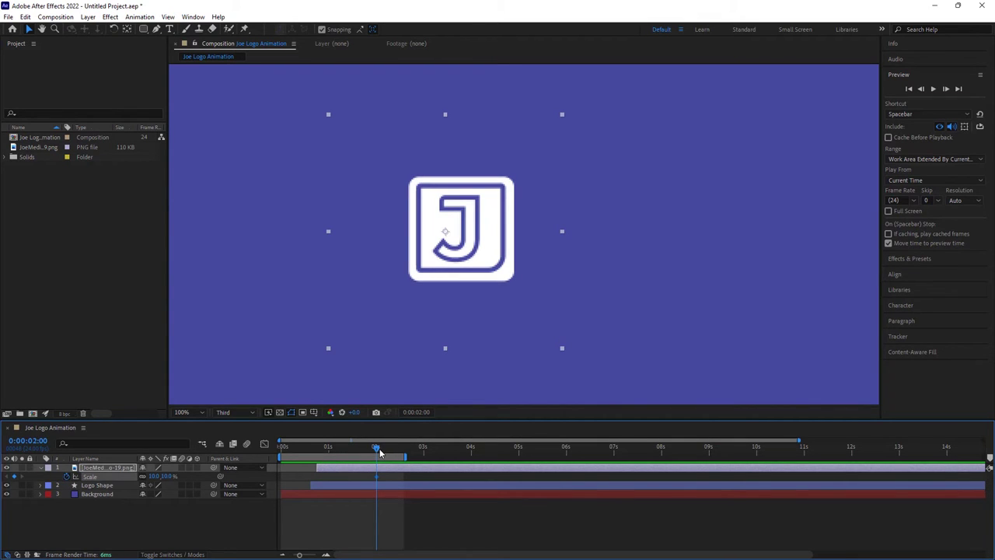
Set the J logo's Scale to 0% at about frame 22 and select both Scale keyframes.
left_click_drag(378, 453, 327, 457)
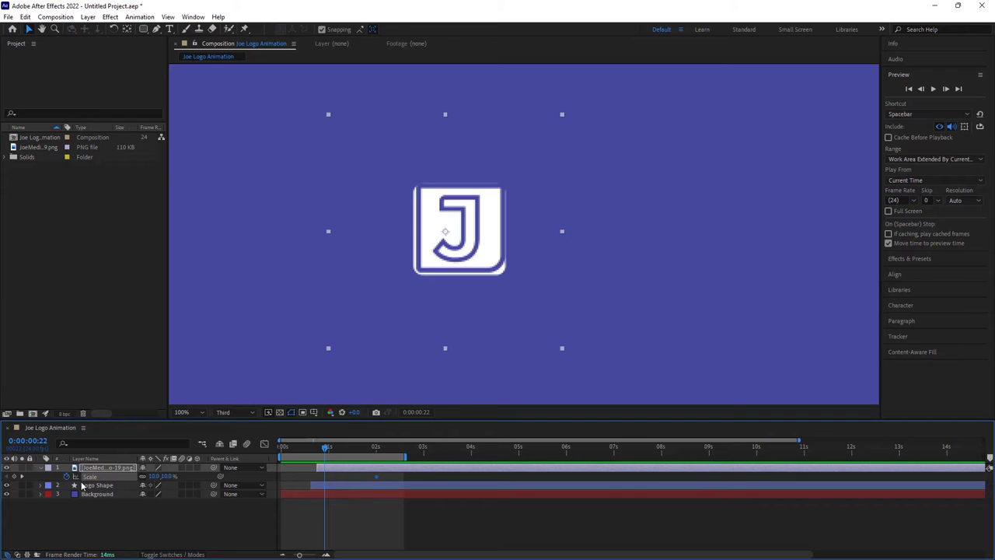
left_click(153, 476)
type("0")
key("Return")
left_click_drag(339, 449, 251, 467)
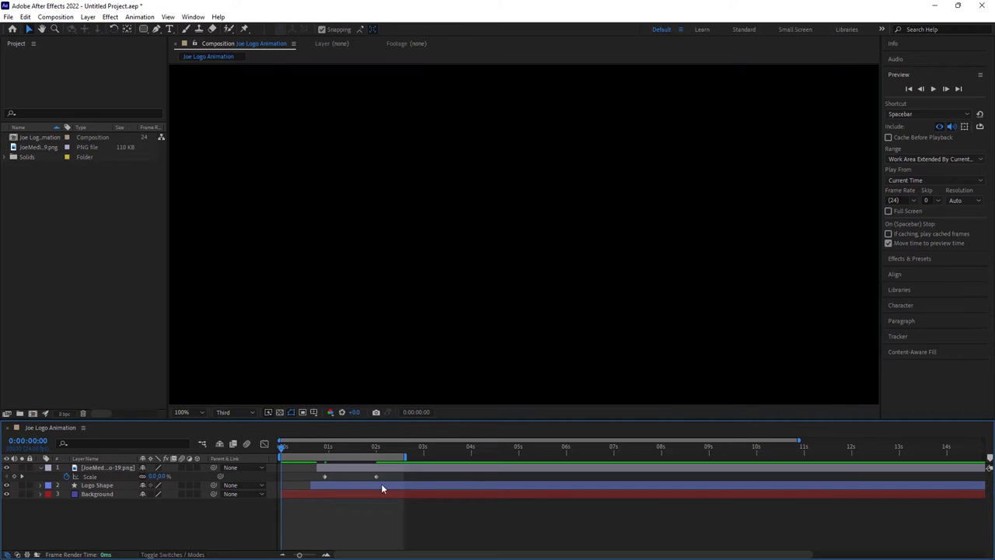
left_click_drag(400, 476, 302, 488)
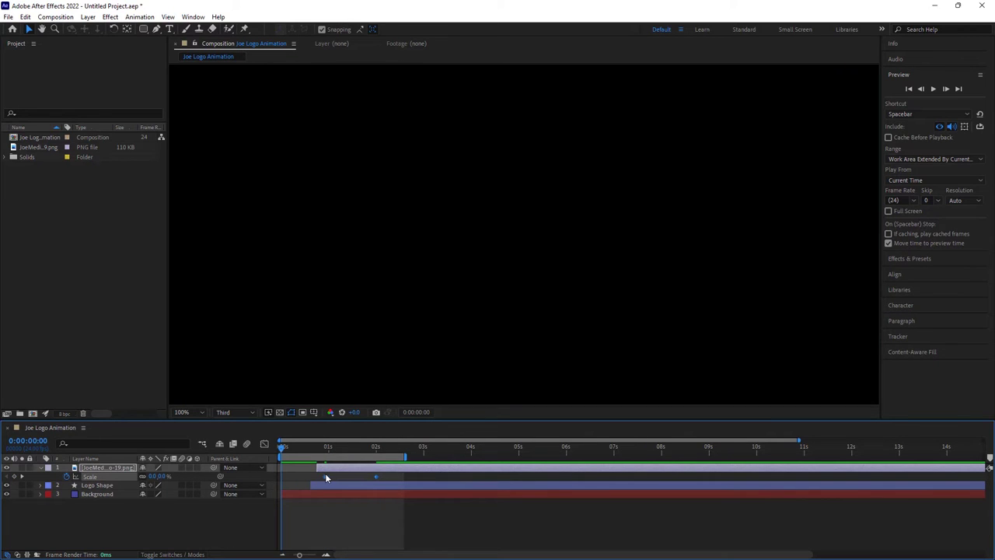
Apply Easy Ease to both J logo Scale keyframes.
right_click(327, 477)
mouse_move(389, 467)
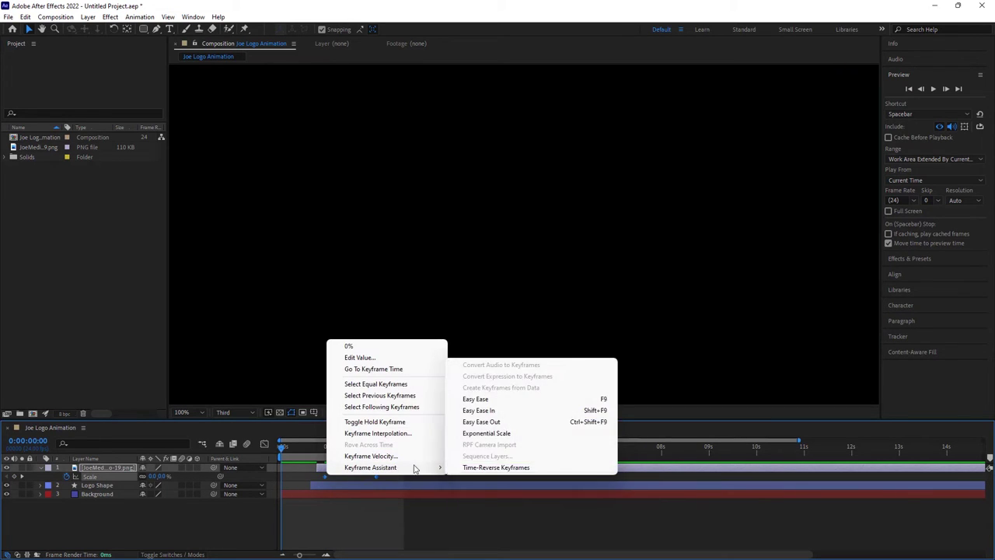
left_click(505, 401)
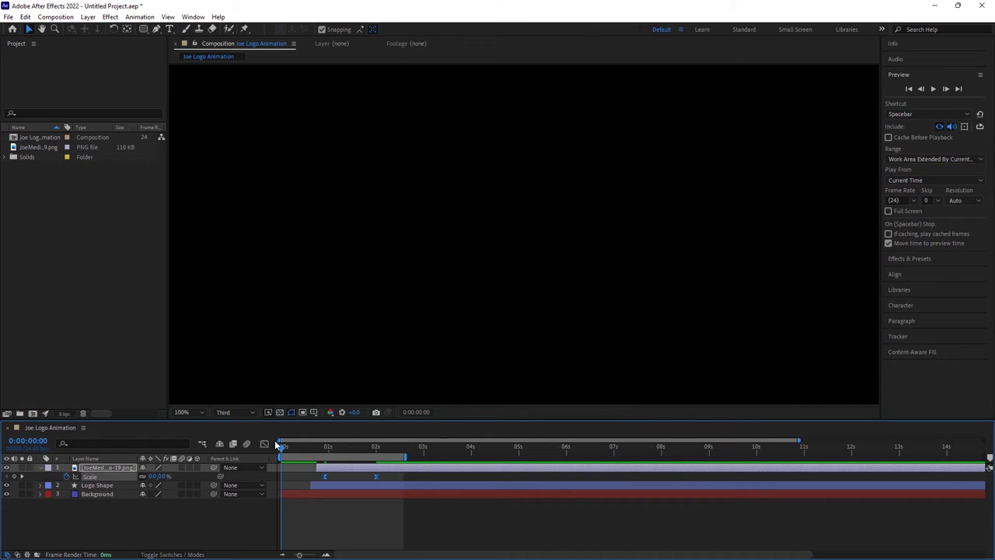
In the Graph Editor, pull the influence to about 99.98% for a sharp speed peak, then preview.
left_click(265, 444)
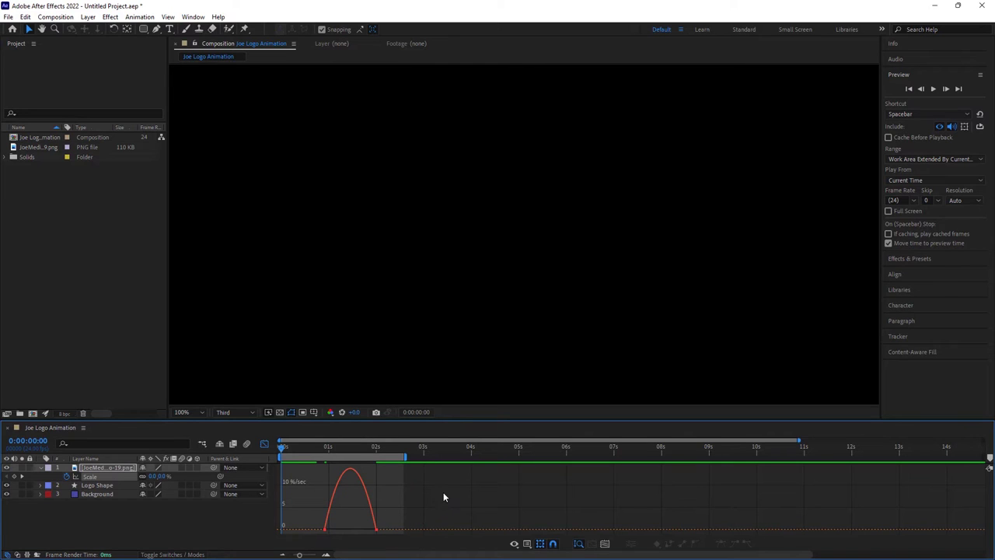
left_click_drag(443, 493, 286, 548)
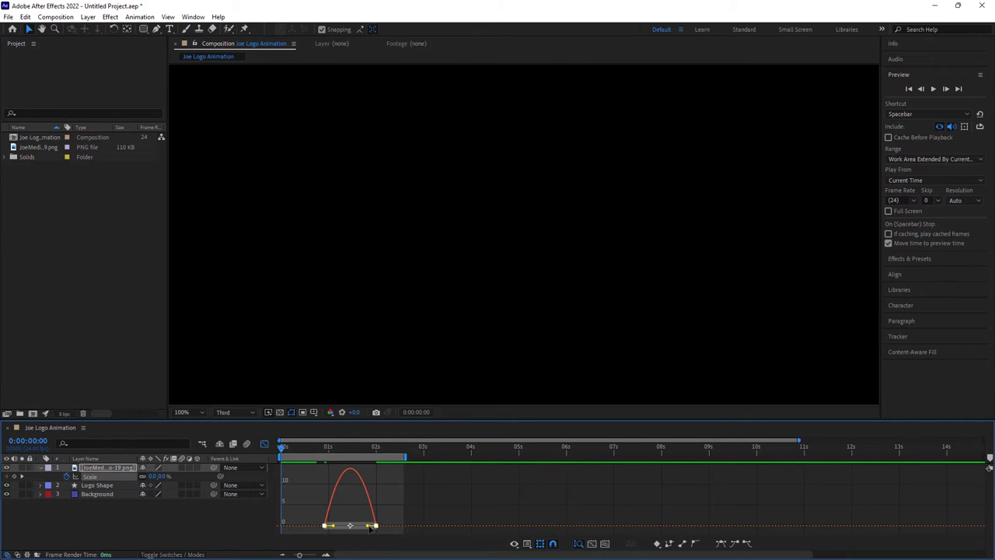
scroll(354, 531, "up", 2)
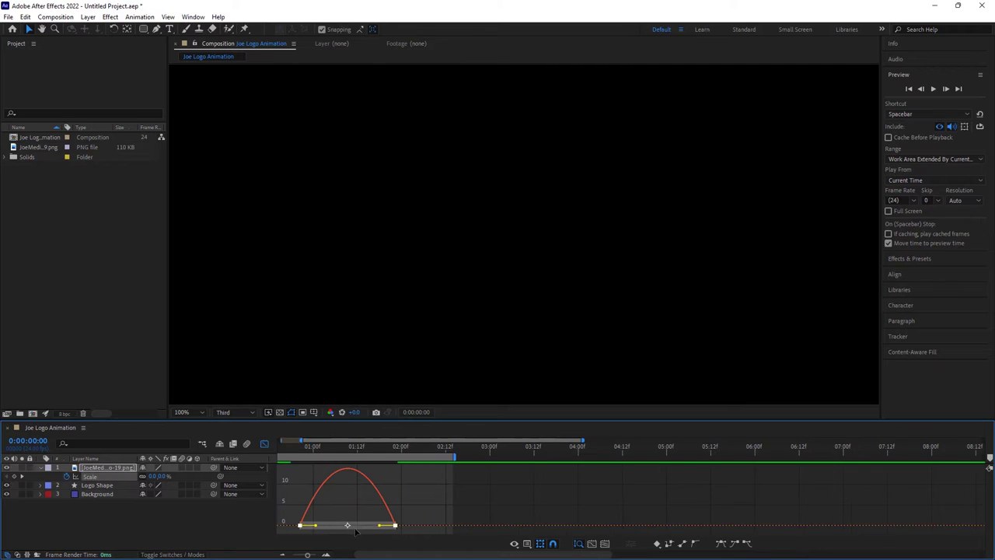
left_click_drag(378, 527, 384, 527)
left_click_drag(387, 527, 355, 529)
key("space")
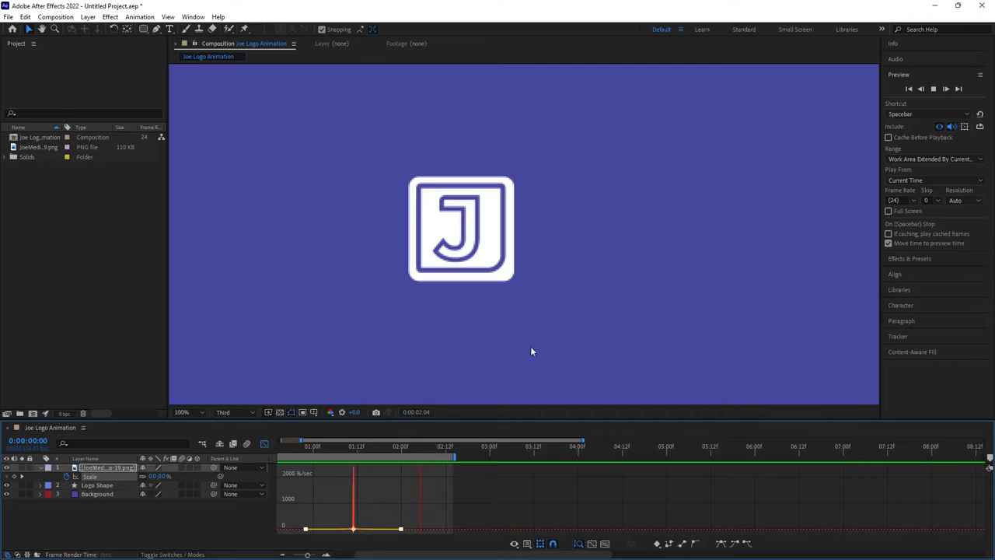
key("comma")
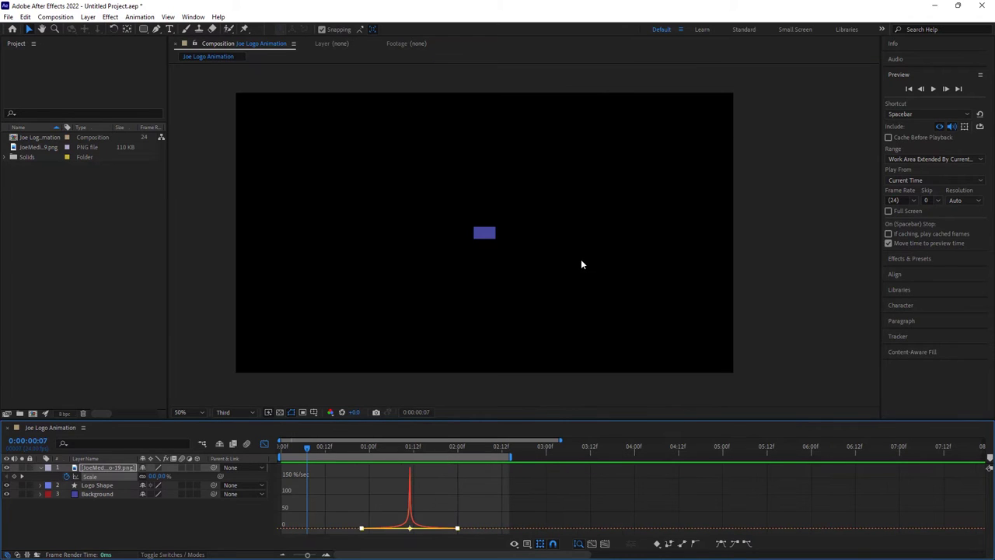
key("space")
Move the J logo's later Scale keyframe earlier and reveal Scale on Logo Shape and Background.
left_click(264, 444)
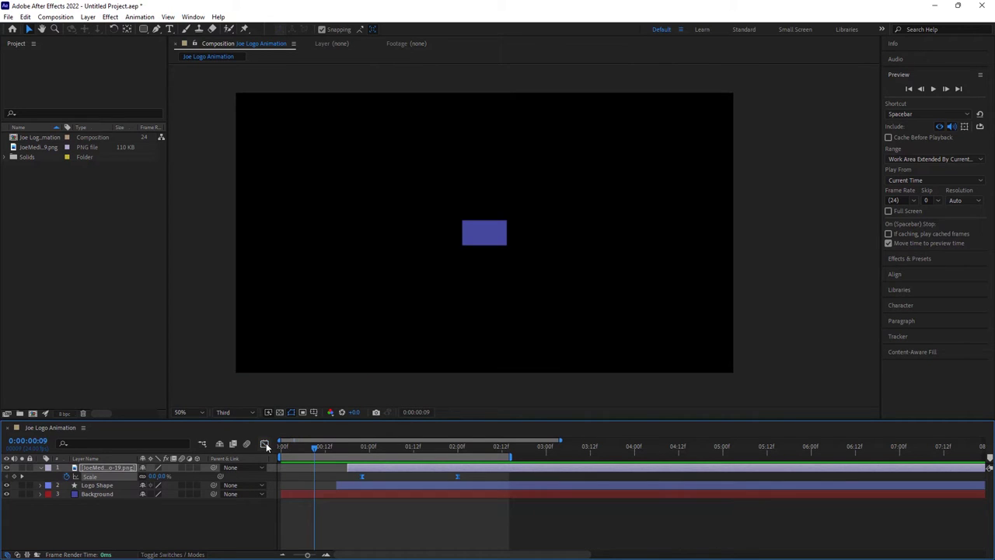
left_click(456, 475)
left_click_drag(459, 476, 405, 476)
left_click_drag(300, 557, 294, 555)
left_click(328, 486)
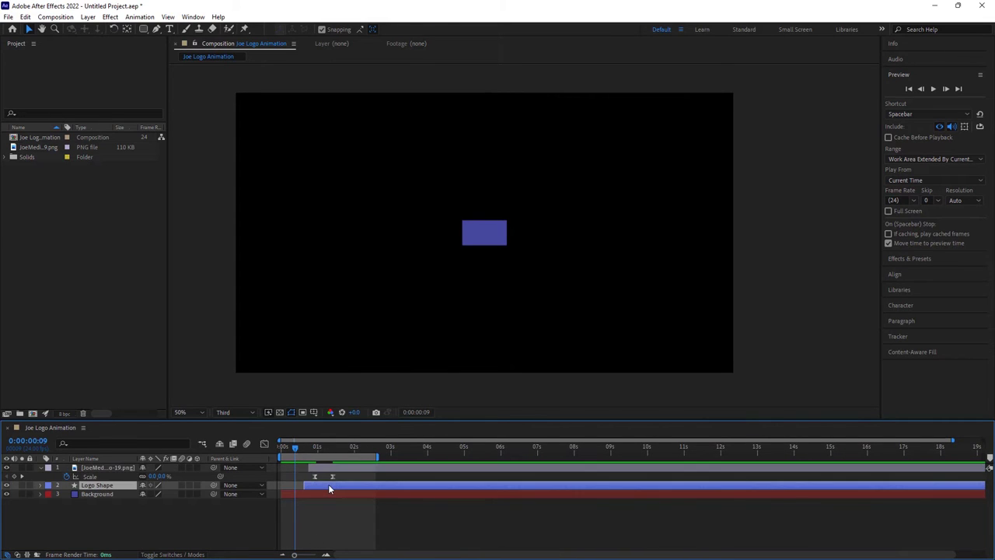
key("s")
left_click(337, 503)
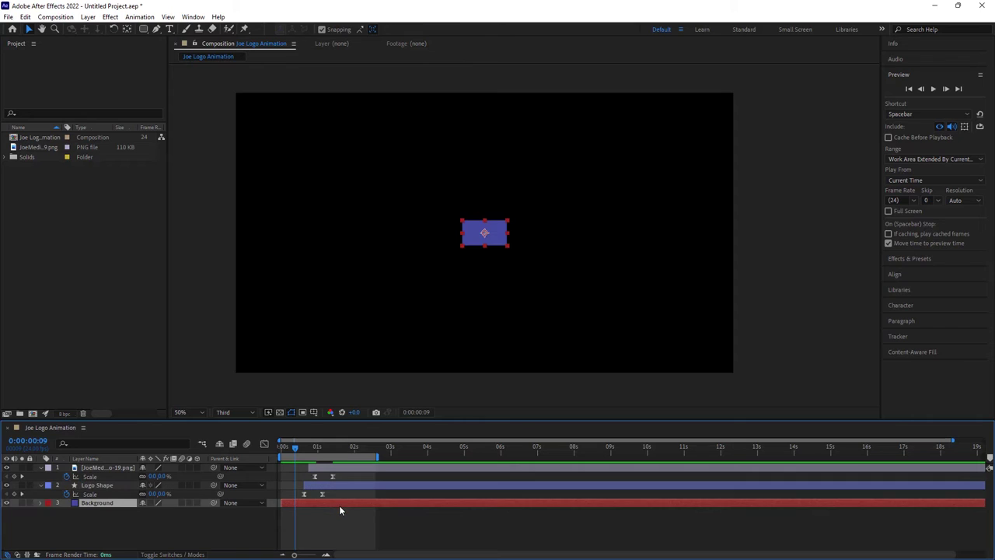
key("s")
Nudge the J logo's Scale keyframes slightly earlier to line up with Logo Shape, previewing between adjustments.
left_click_drag(332, 476, 327, 476)
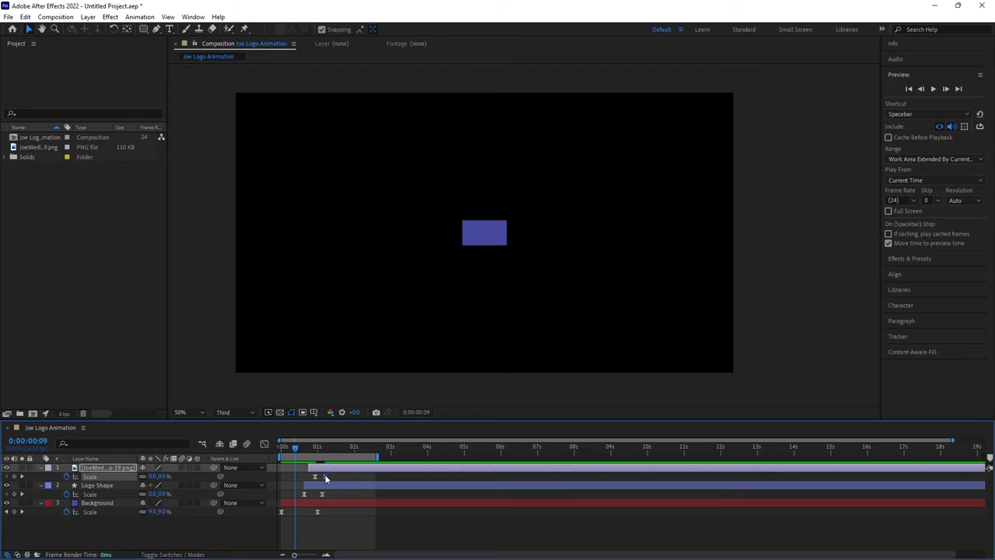
key("space")
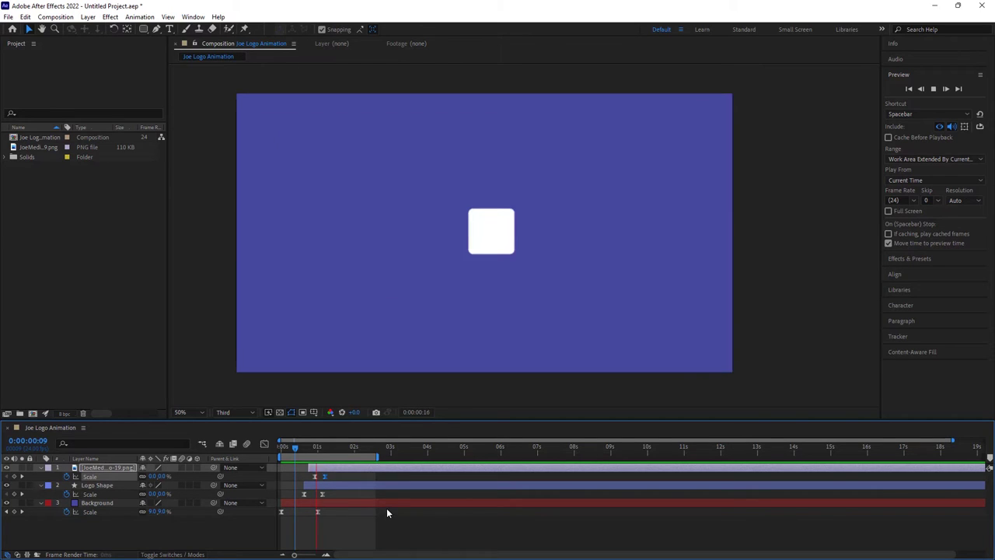
left_click_drag(315, 475, 311, 477)
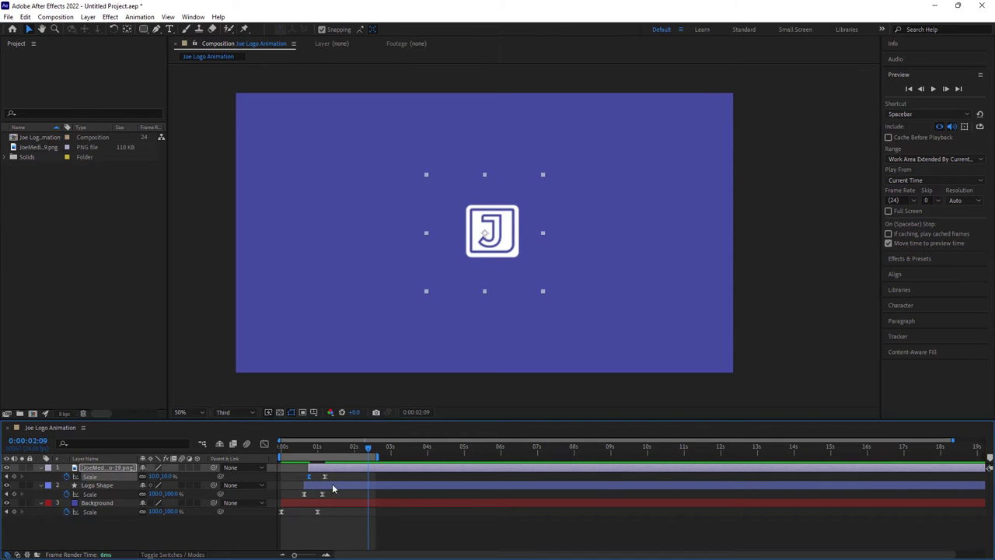
key("space")
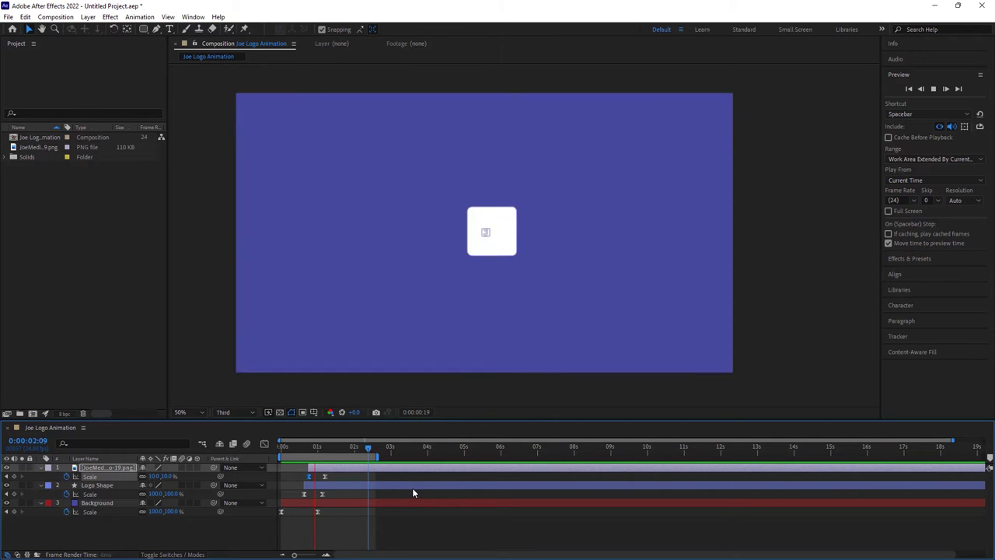
left_click_drag(310, 476, 307, 475)
Preview from the first frame, then push both layers' final Scale keyframes later and replay.
left_click(356, 448)
left_click_drag(357, 451, 248, 465)
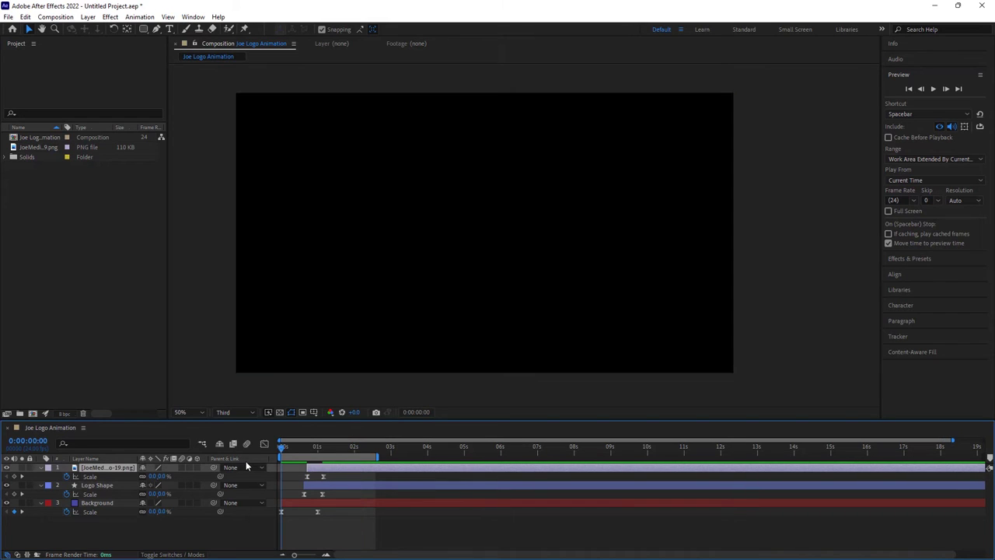
key("space")
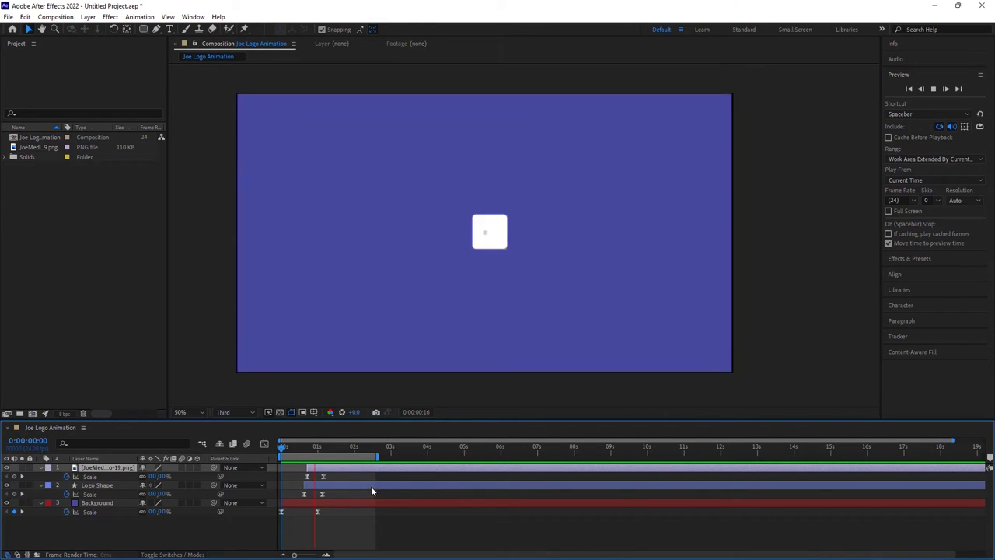
key("space")
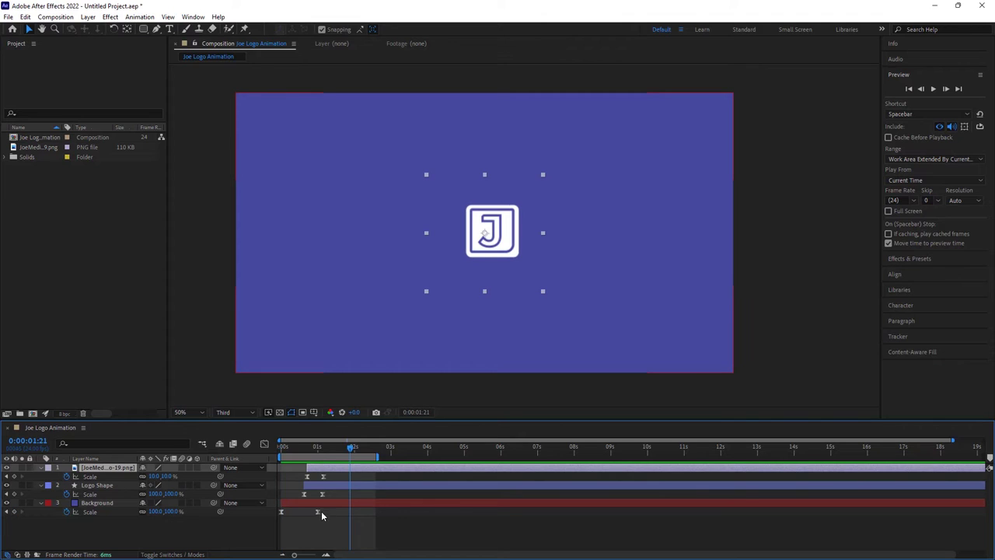
left_click_drag(340, 476, 355, 494)
key("Home")
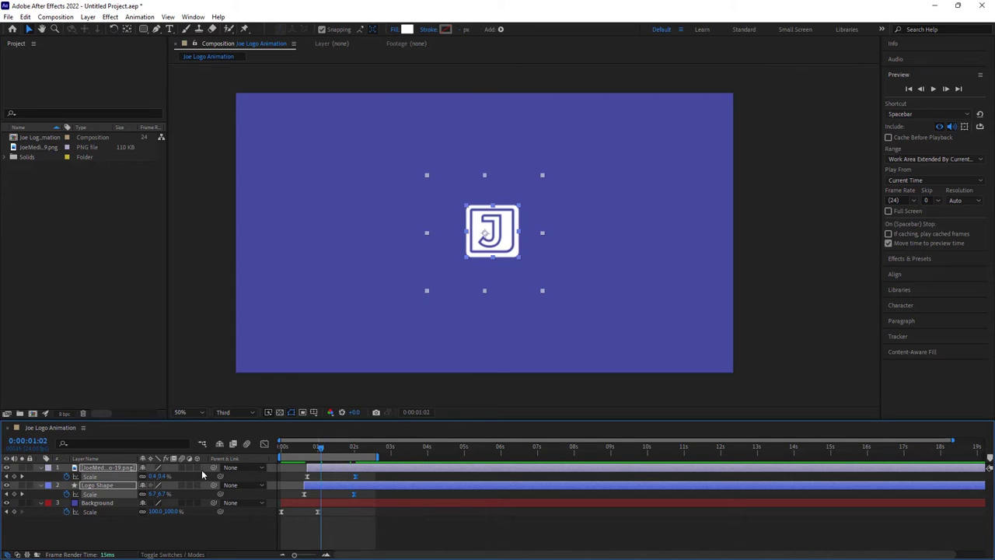
key("space")
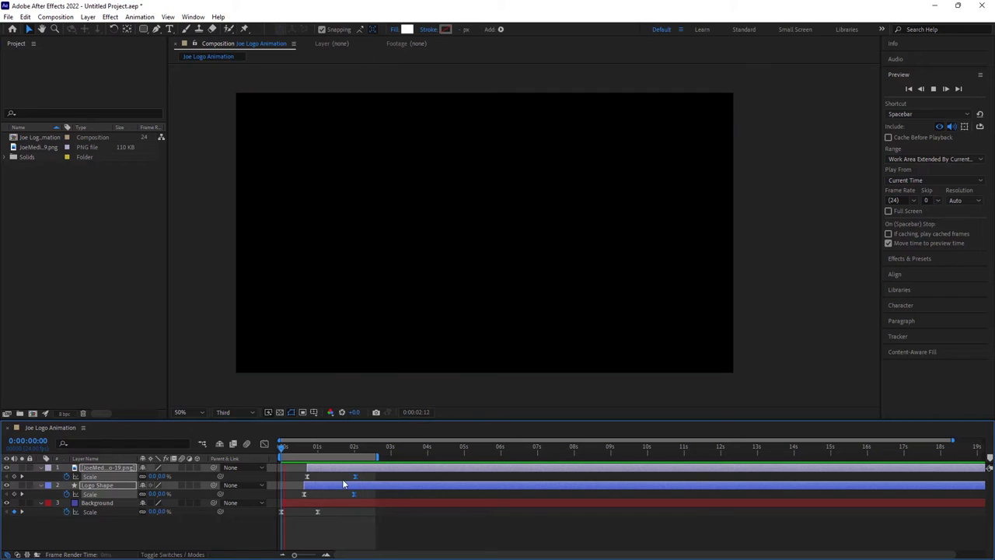
key("space")
Fine-tune the J icon layer's timing by small bar slides with previews, then save.
left_click(338, 469)
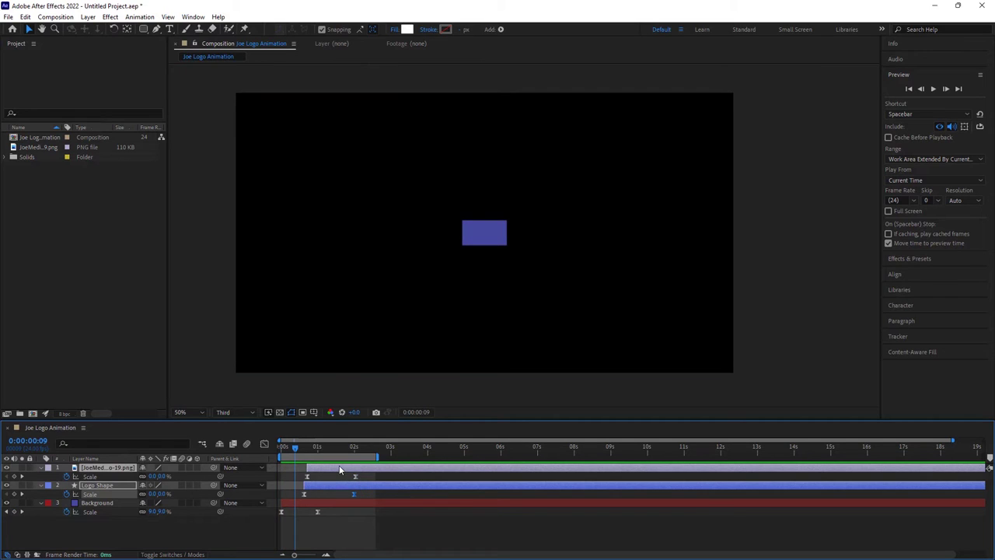
left_click_drag(339, 465, 343, 472)
key("ctrl+z")
left_click(393, 467)
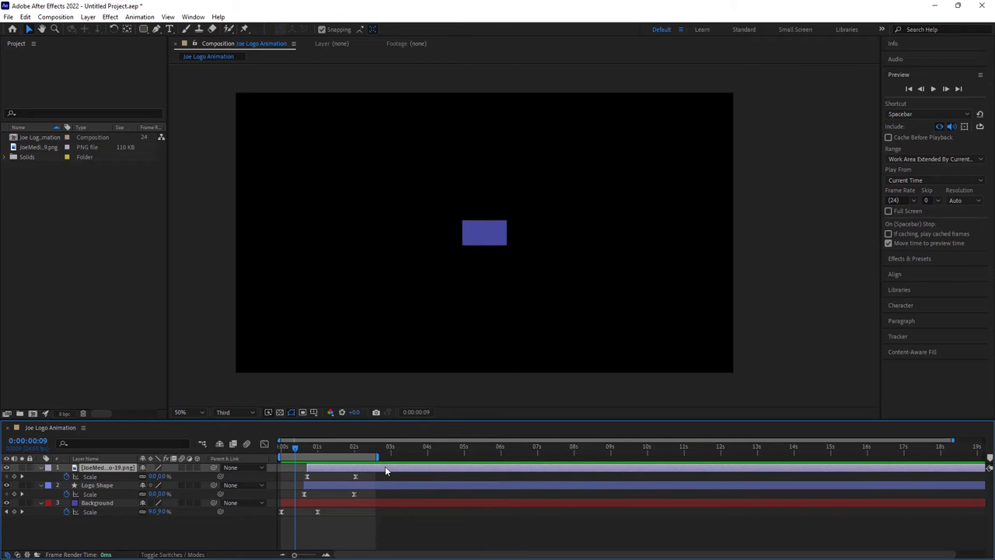
left_click_drag(383, 471, 381, 467)
key("space")
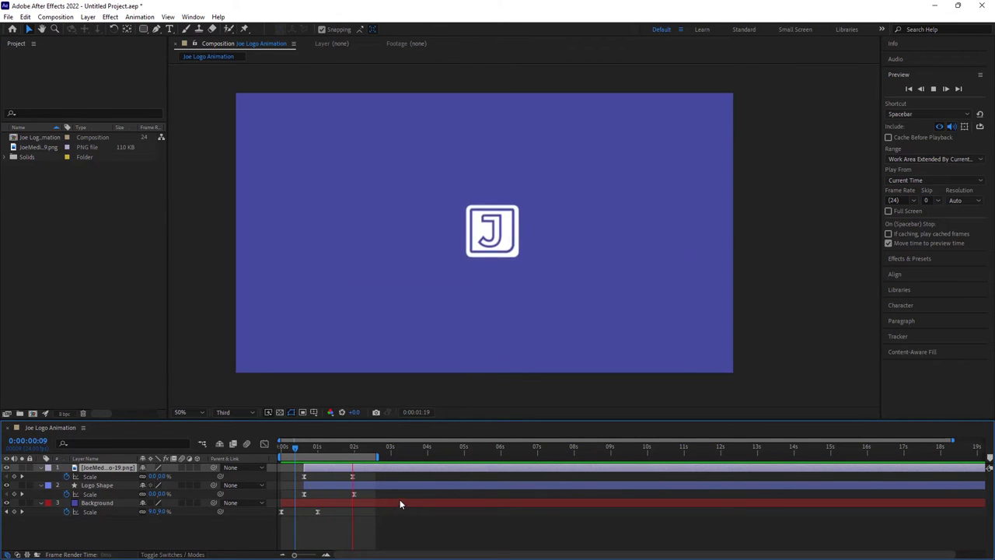
left_click_drag(318, 475, 321, 475)
key("space")
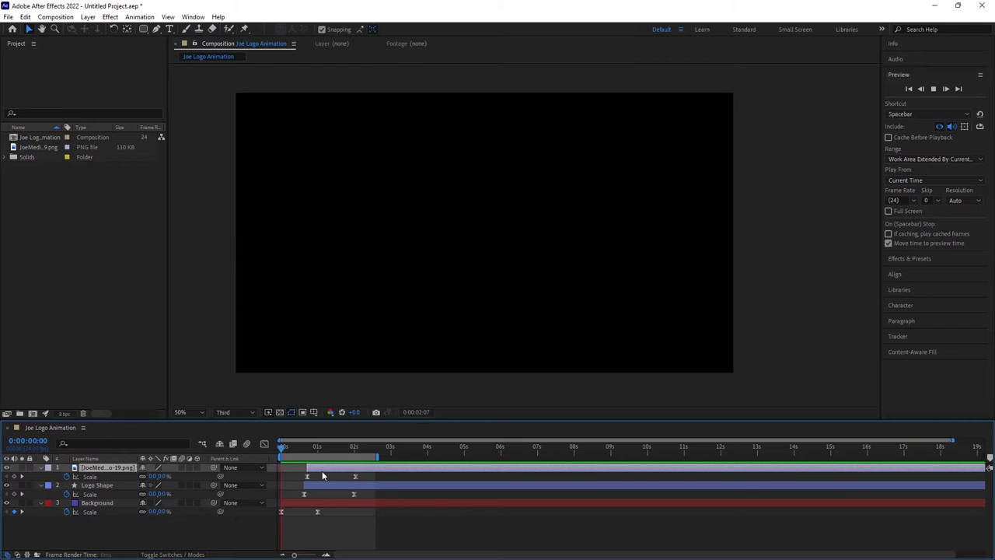
left_click(322, 471)
left_click_drag(332, 468, 331, 468)
key("space")
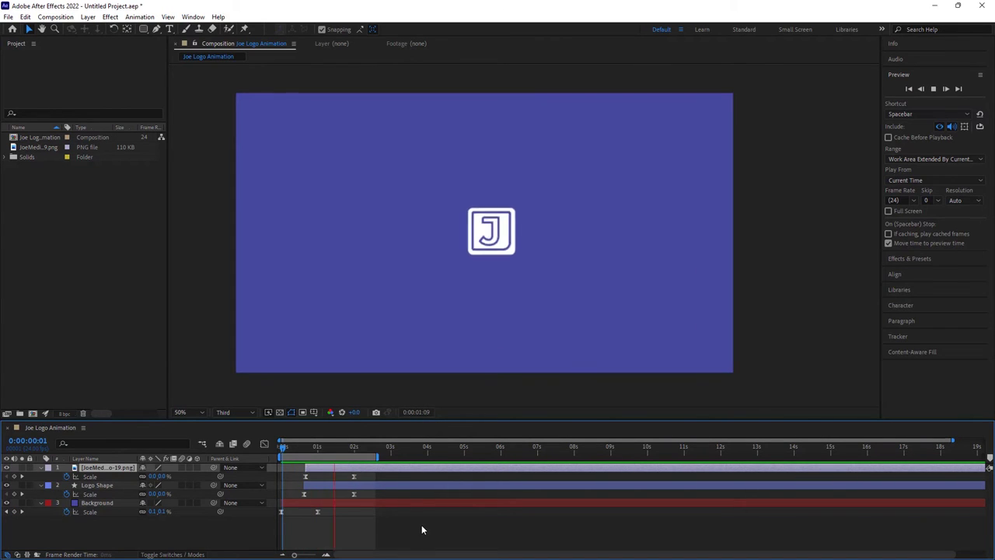
key("space")
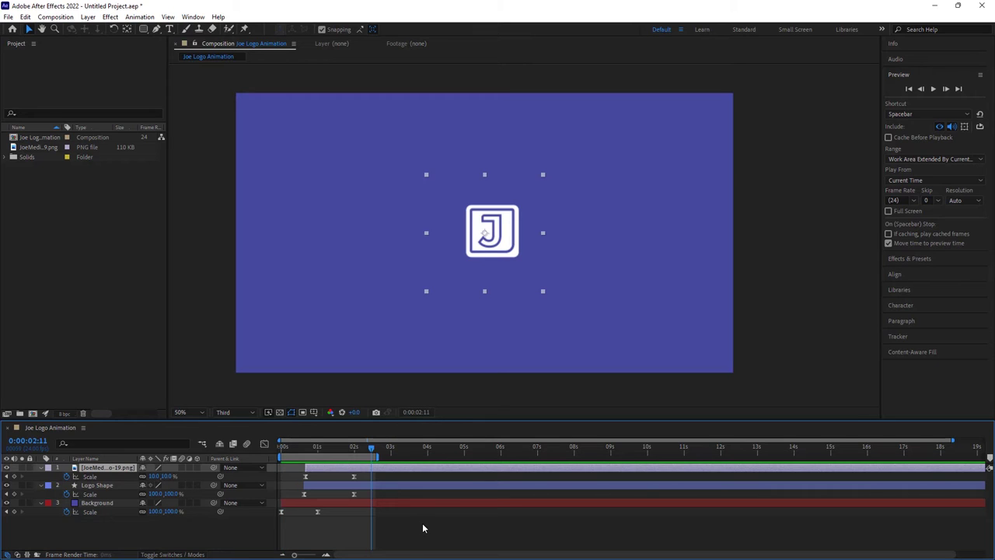
key("ctrl+s")
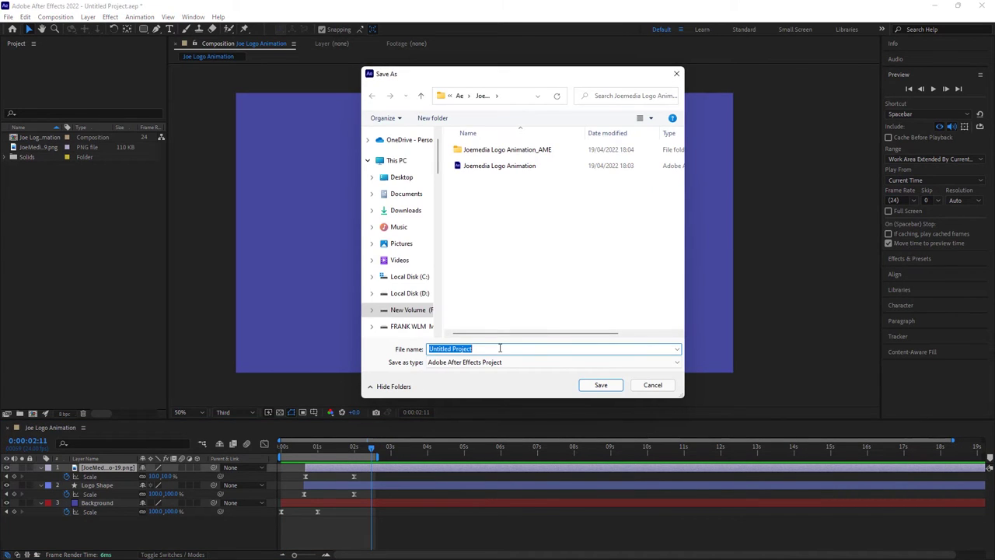
Save the project as 'Joe Logo Animation Tuts' and return to the first frame.
key("BackSpace")
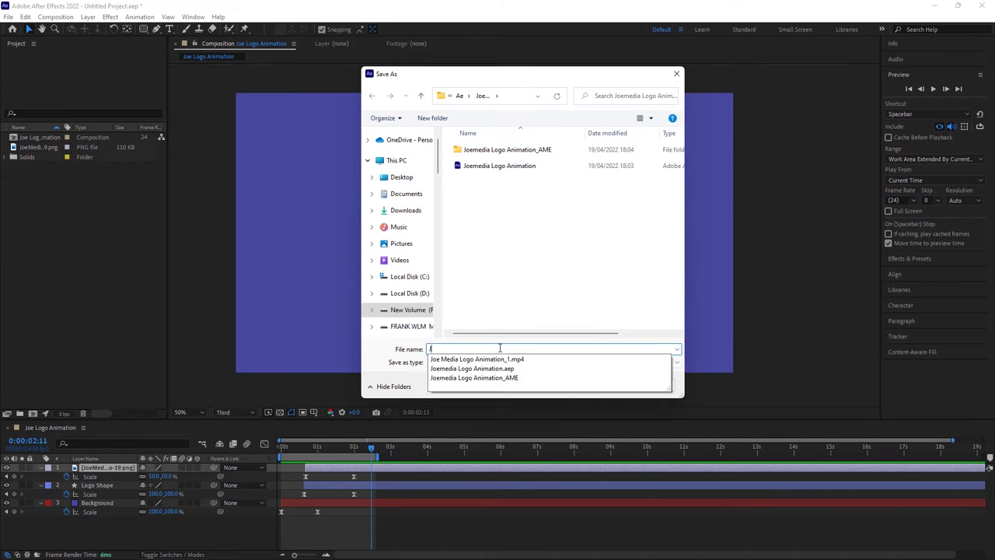
type("Joe Logo Animation")
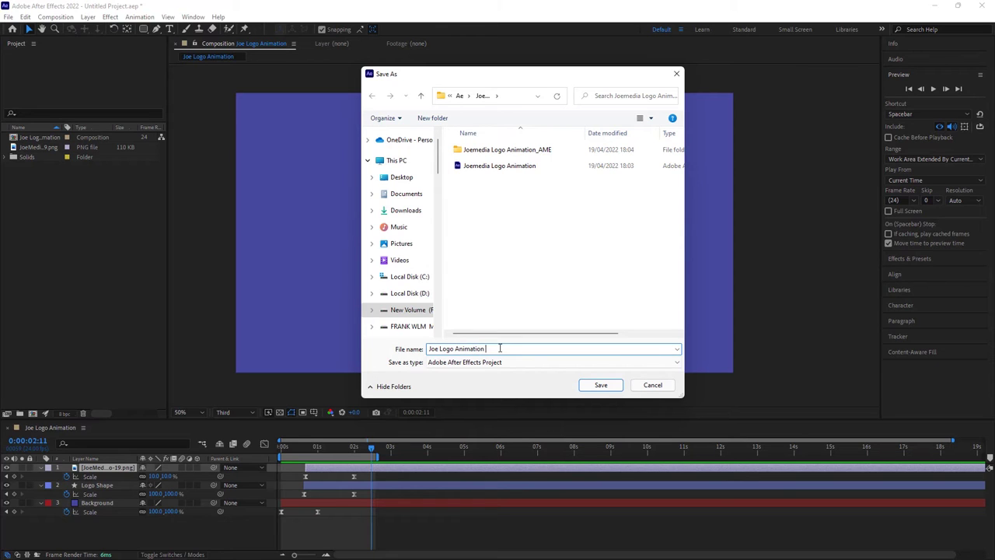
type("Tuts")
key("Return")
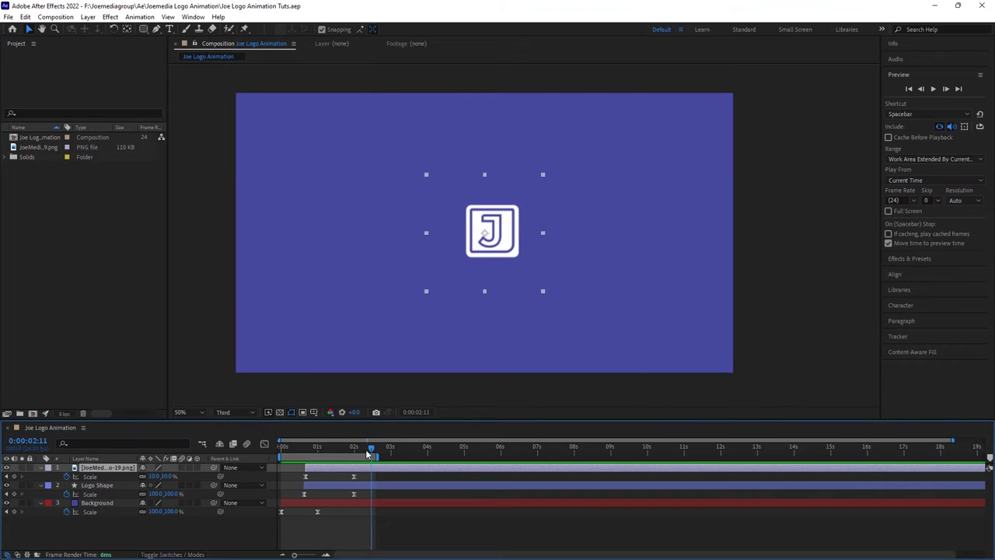
key("Home")
Preview, extend the work area to 4 seconds and move the playhead to about 3 seconds.
key("space")
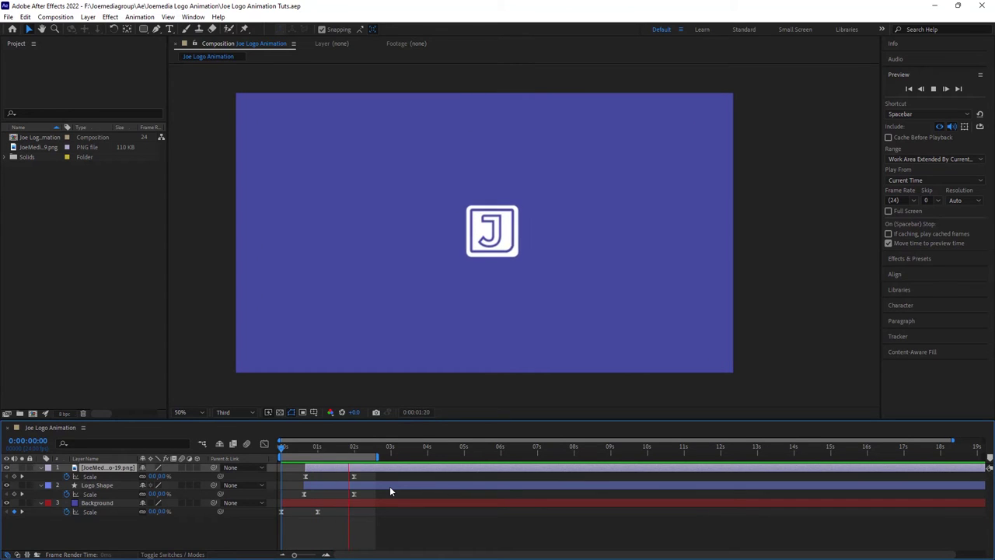
key("space")
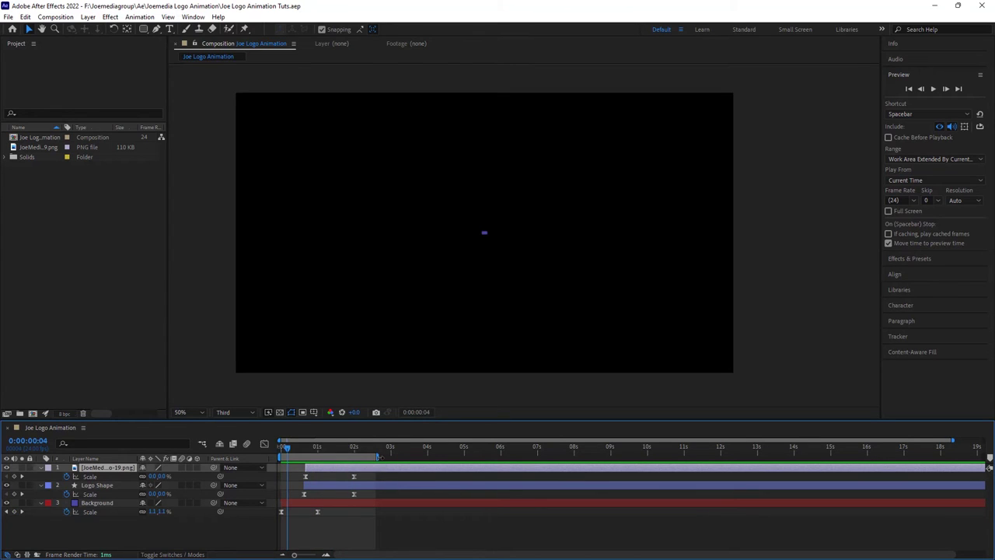
left_click_drag(381, 462, 430, 456)
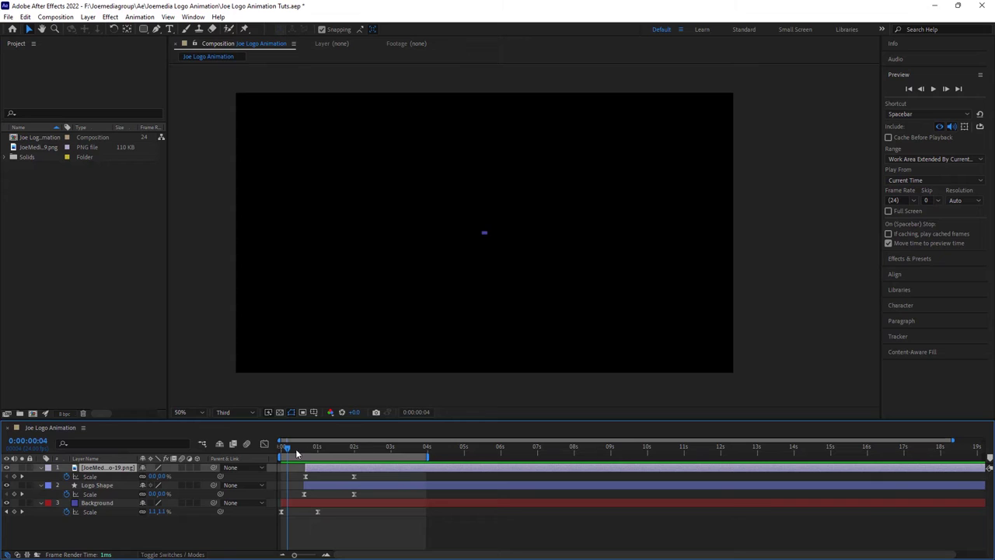
left_click_drag(287, 448, 393, 445)
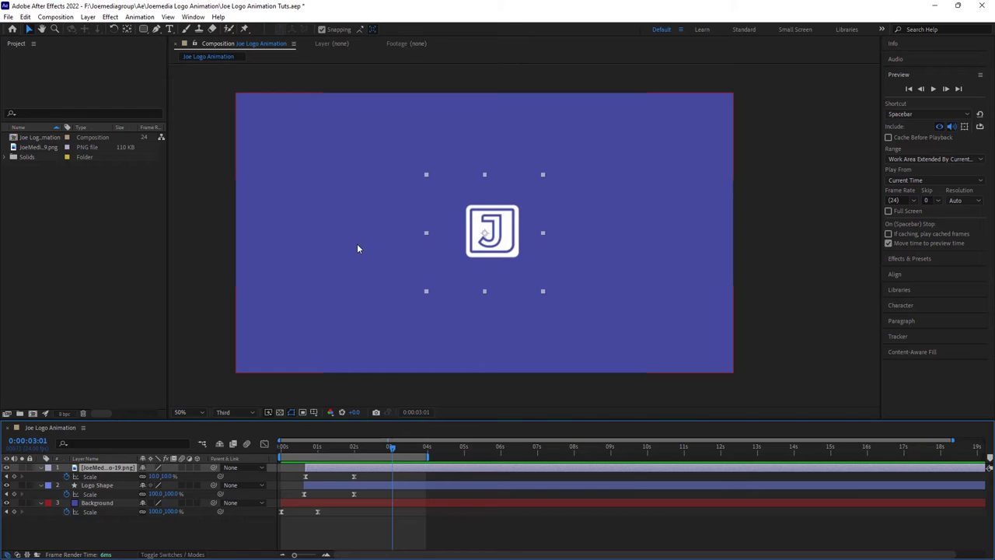
Collapse the Logo Shape, J icon and Background layers' properties.
left_click(42, 485)
left_click(42, 468)
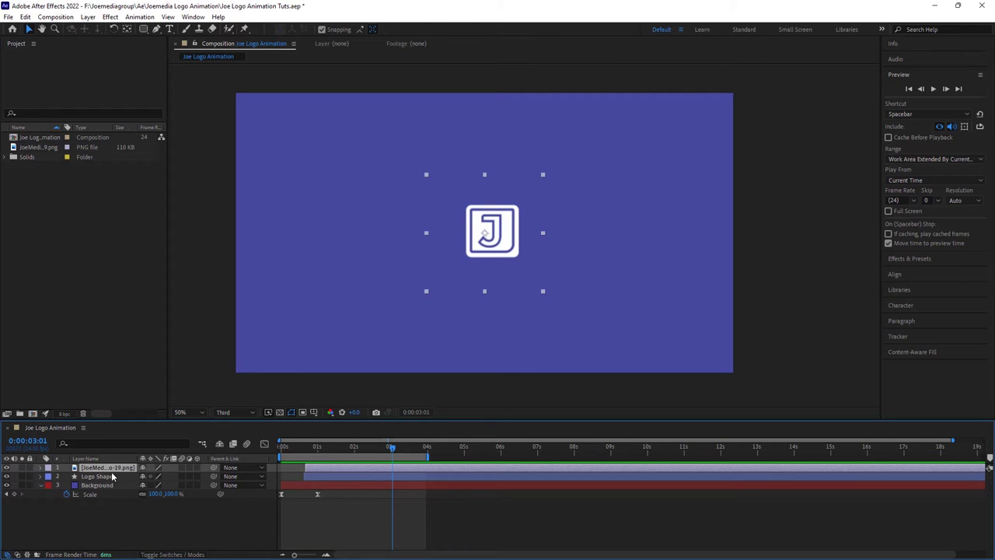
left_click(109, 478)
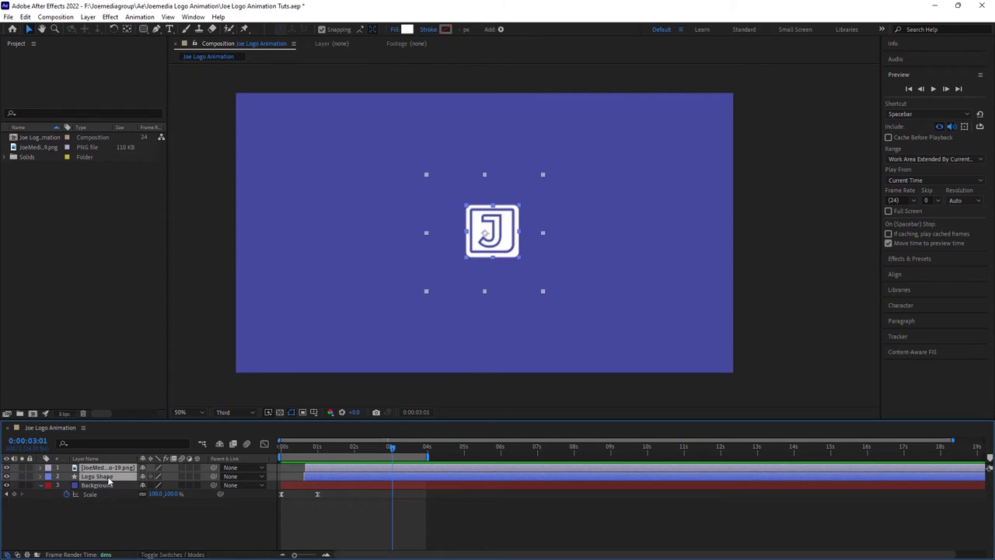
left_click(119, 525)
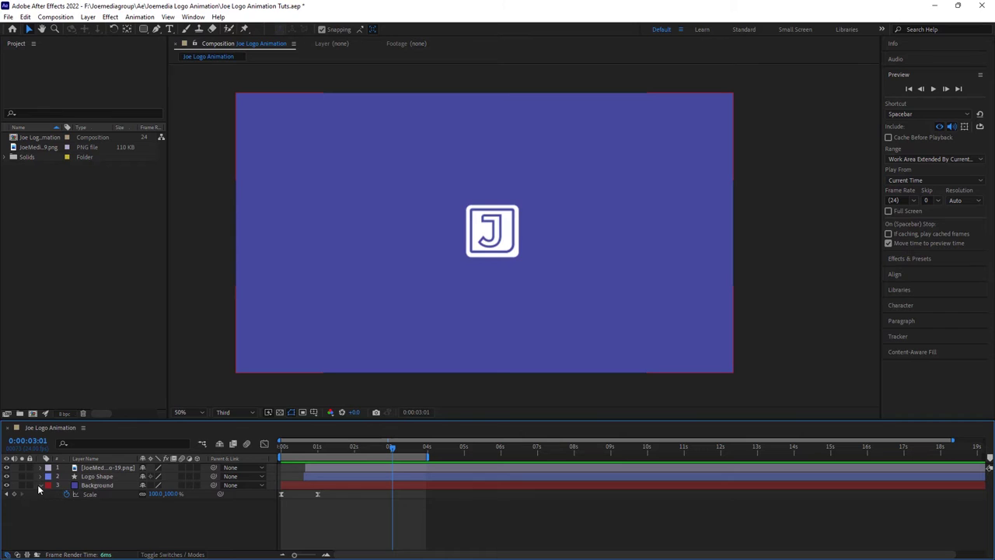
left_click(40, 485)
left_click(105, 487)
left_click(118, 510)
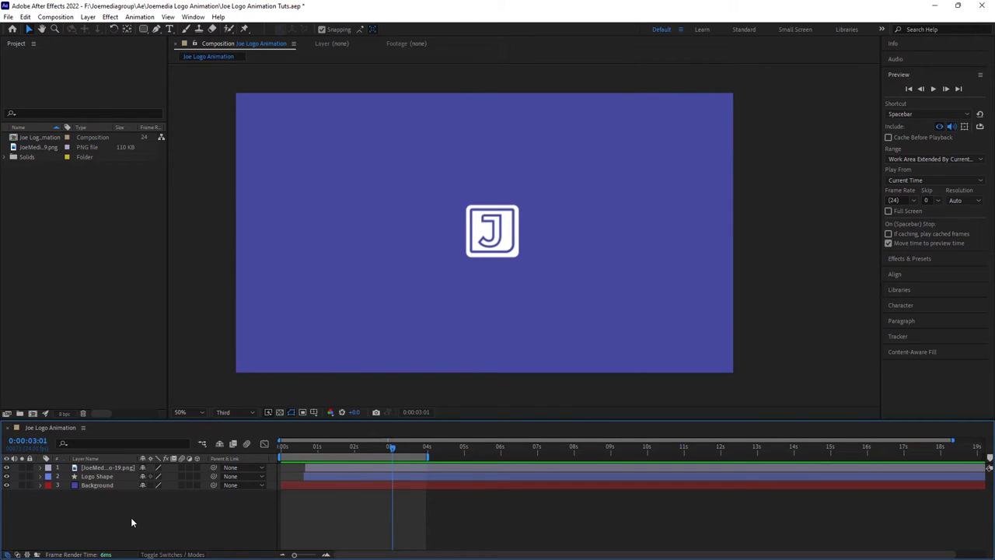
Add a Null Object layer and parent the J image and Logo Shape layers to Null 1.
right_click(130, 517)
left_click(104, 510)
right_click(103, 509)
mouse_move(221, 391)
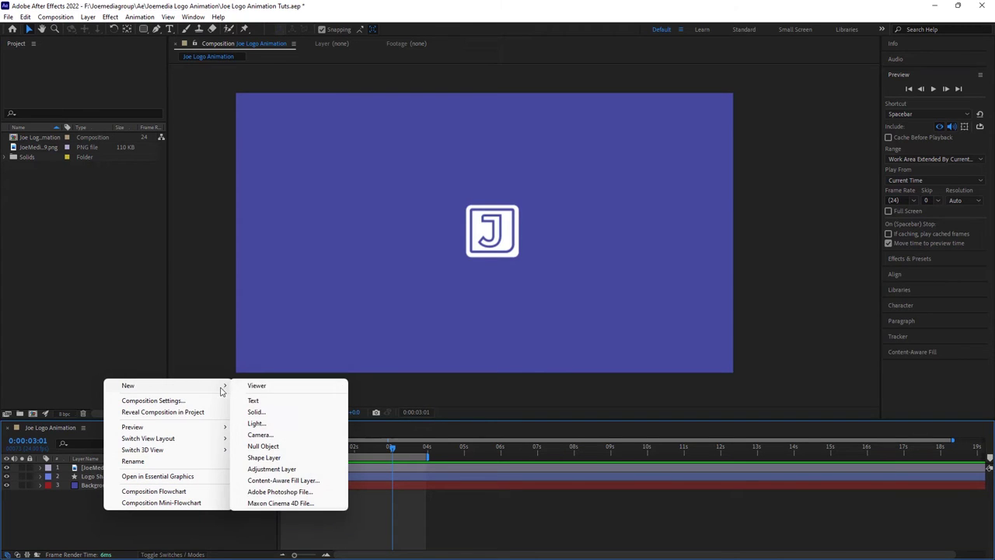
left_click(272, 447)
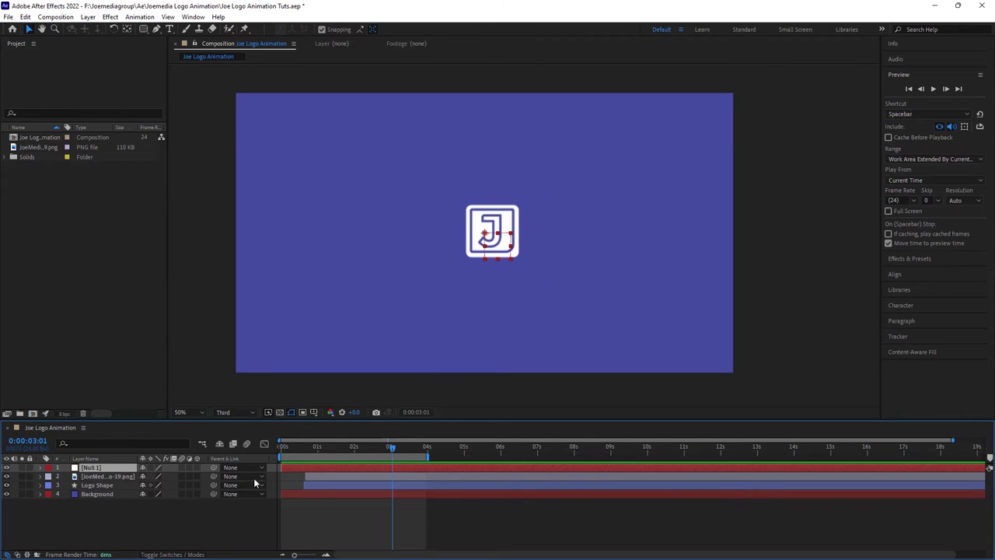
left_click(102, 477)
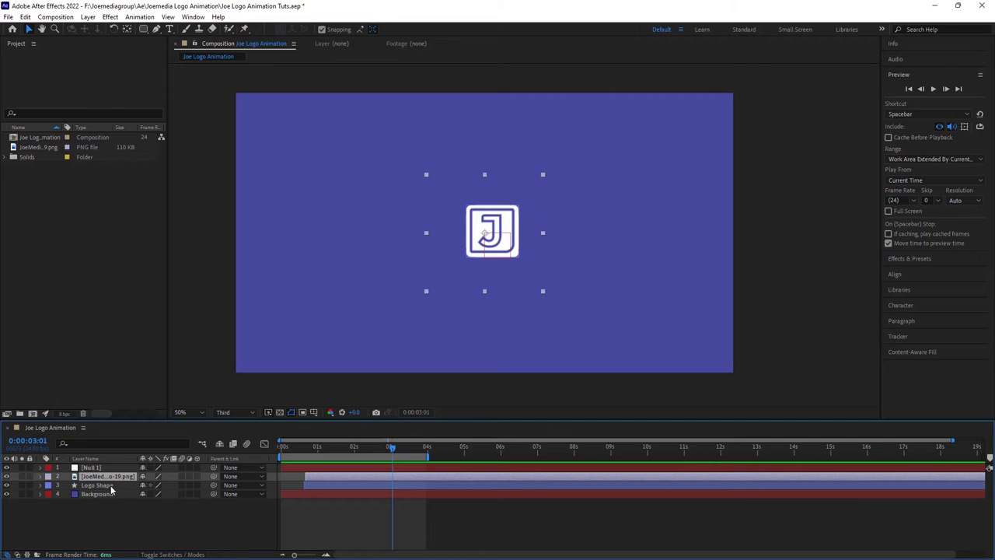
left_click(111, 486, "ctrl")
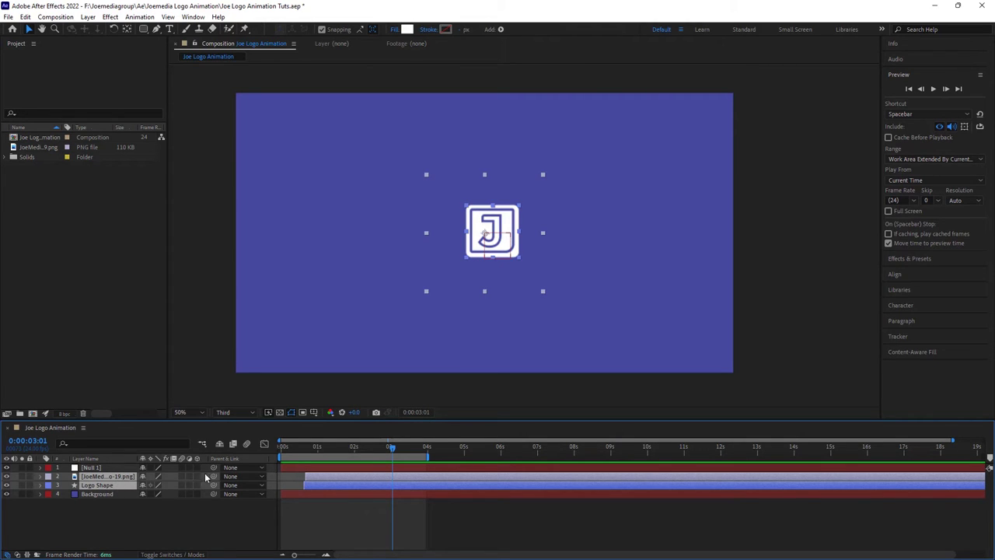
left_click_drag(213, 475, 99, 468)
At 2 seconds, reveal the Scale keyframes and set a Position keyframe on Null 1.
left_click(374, 451)
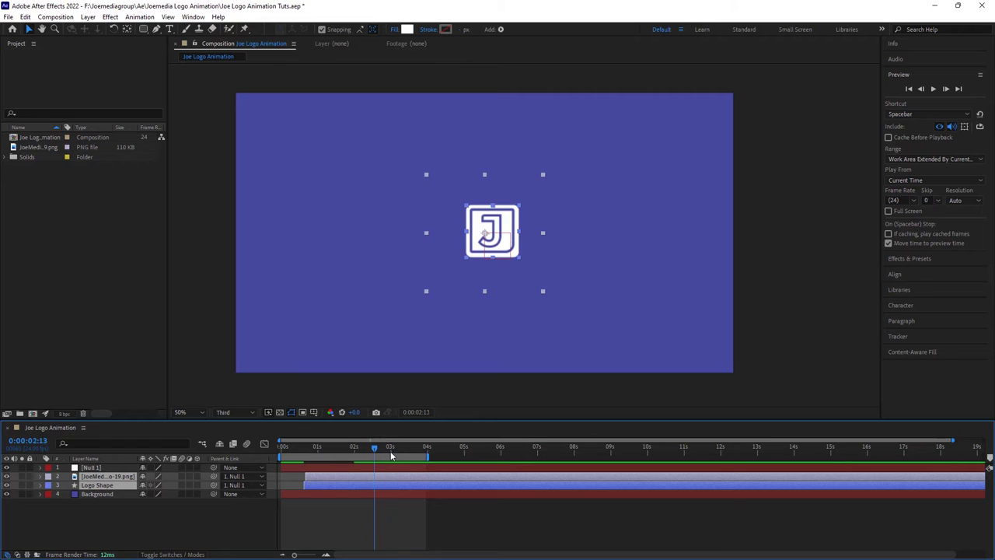
left_click(392, 456)
left_click_drag(395, 456, 358, 458)
key("s")
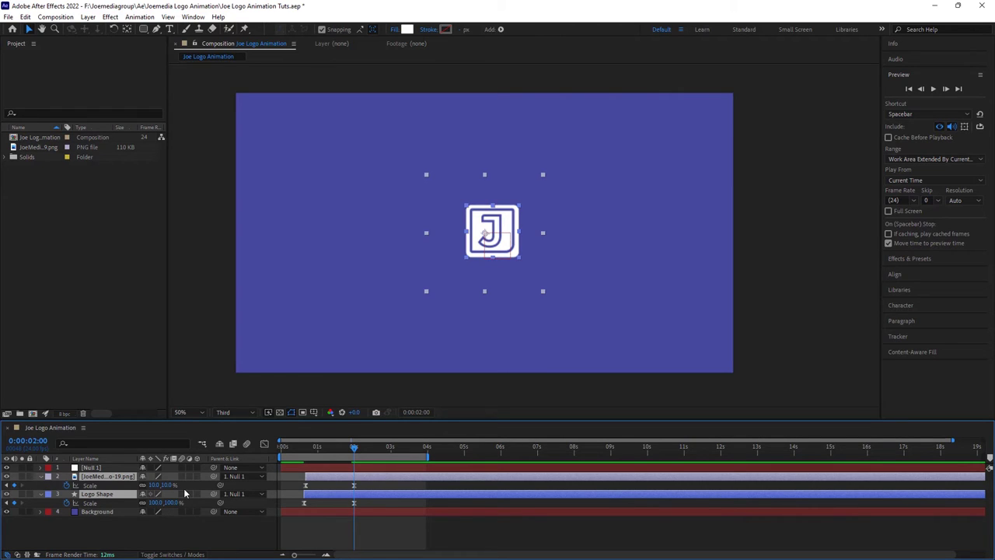
left_click(109, 468)
left_click(42, 468)
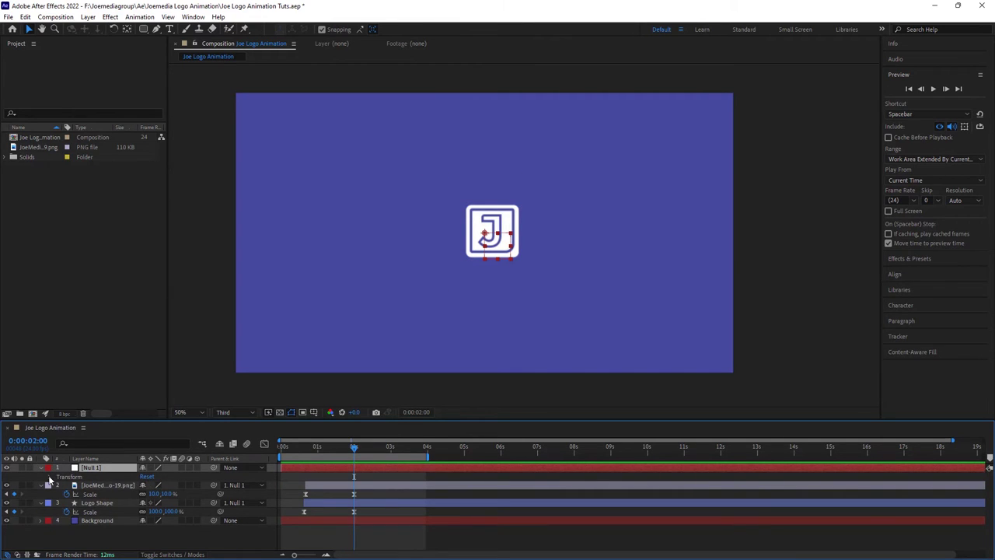
left_click(50, 477)
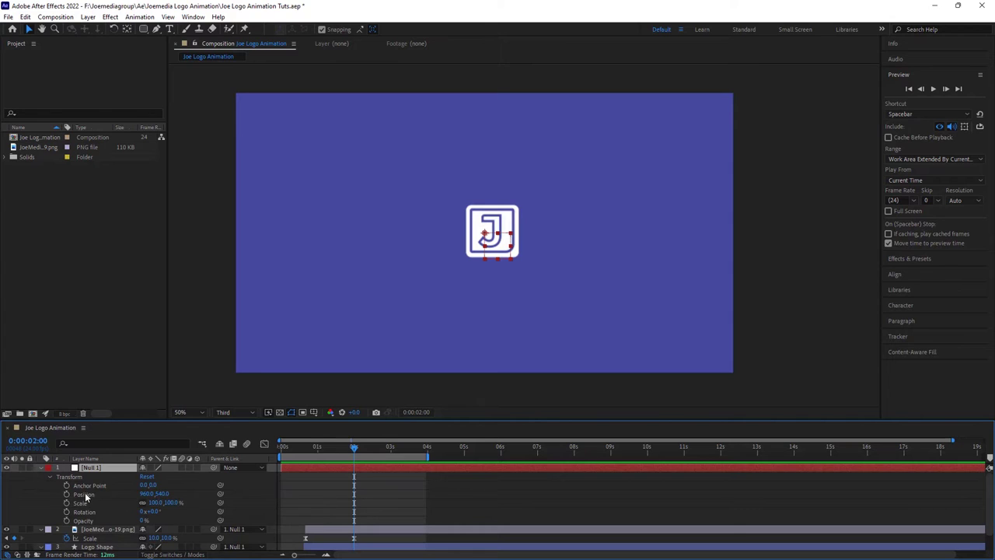
left_click(67, 494)
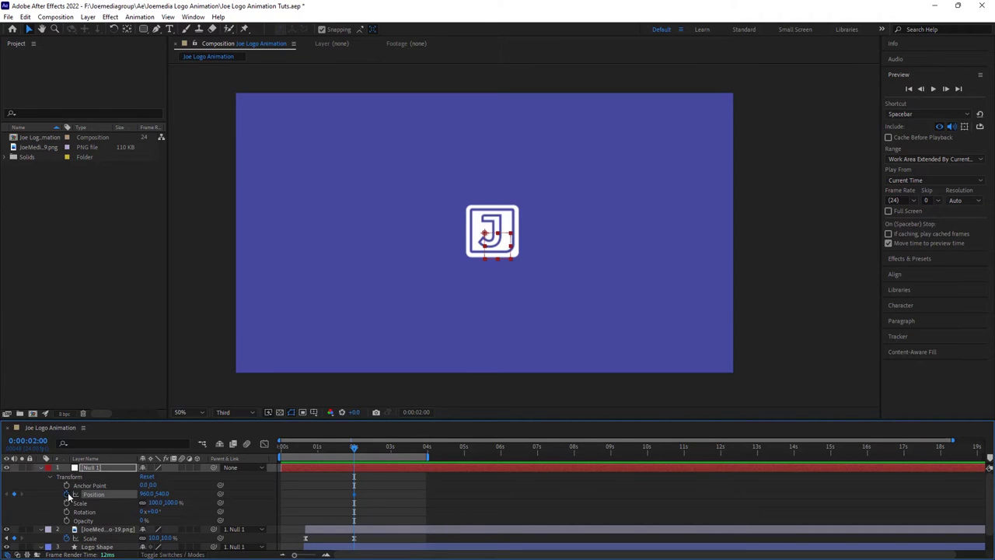
At 0:00:03:00, slide Null 1 left to x 667 with Title/Action Safe guides shown.
left_click_drag(357, 444, 393, 450)
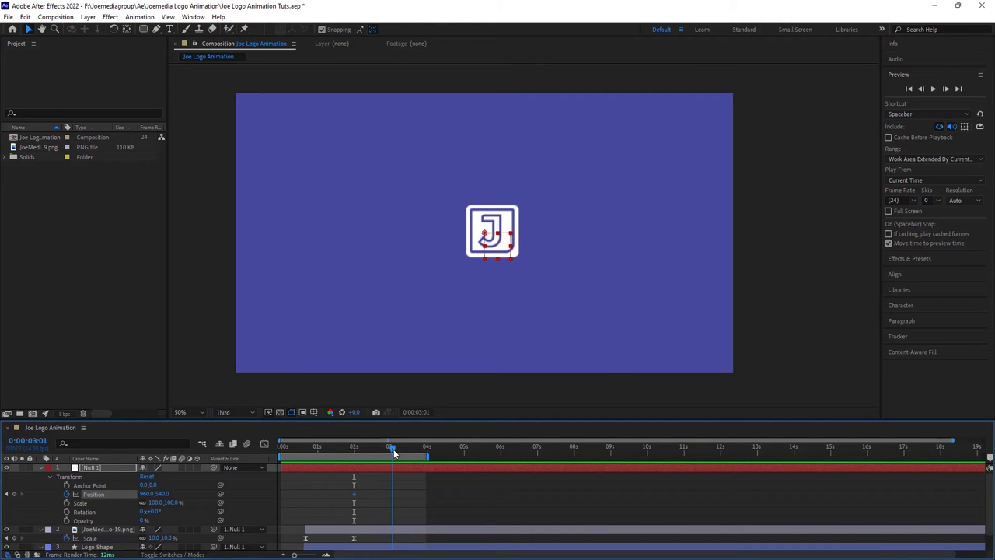
key("Page_Up")
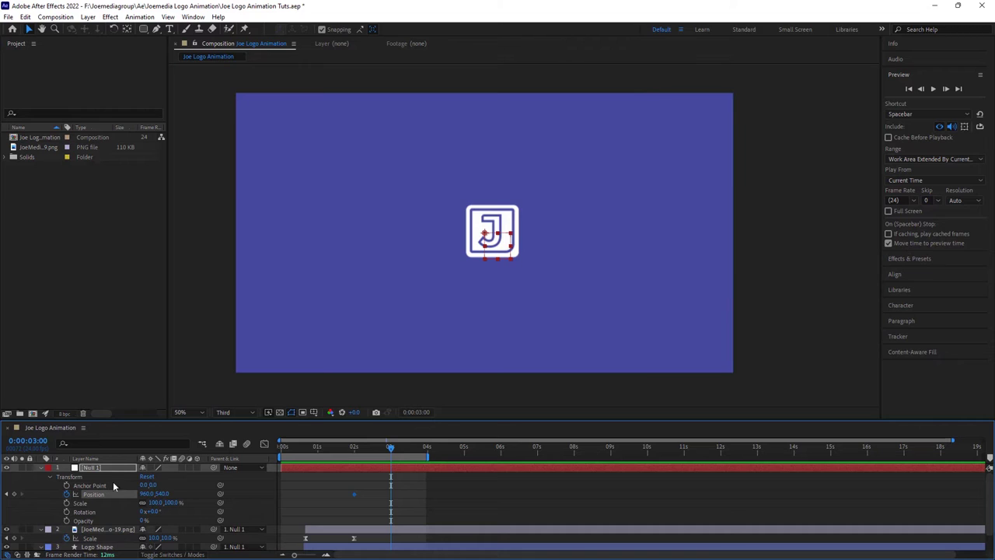
left_click_drag(144, 495, 63, 492)
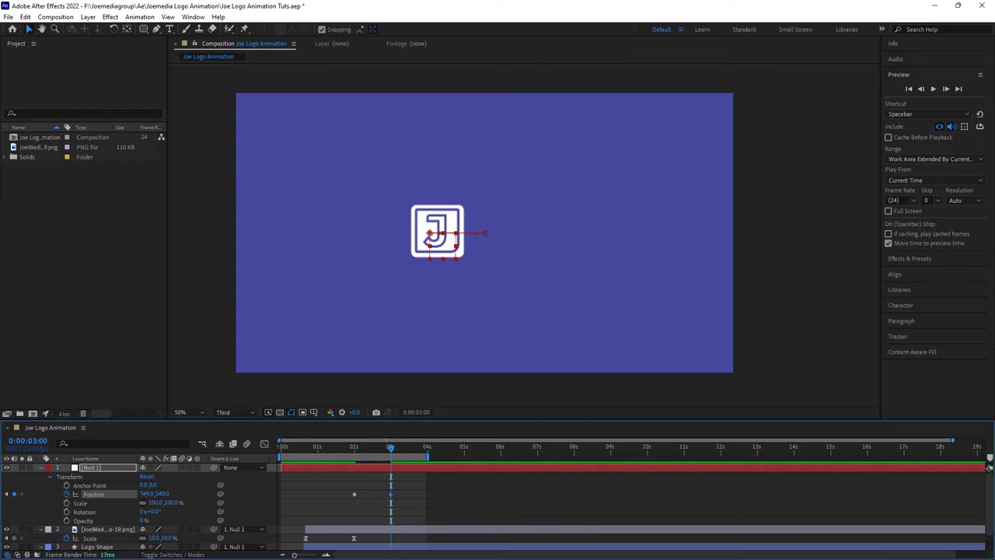
left_click_drag(145, 495, 81, 485)
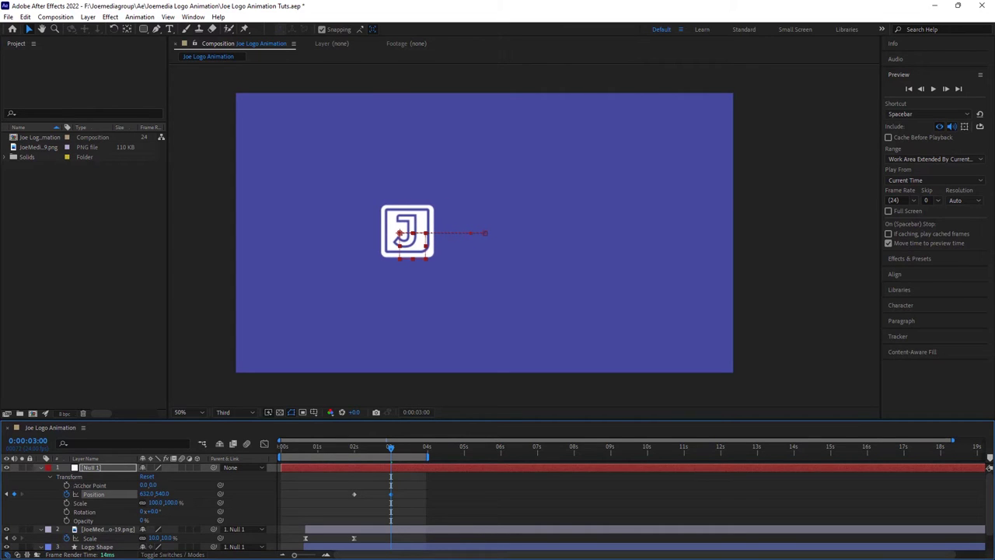
left_click(311, 414)
left_click(340, 425)
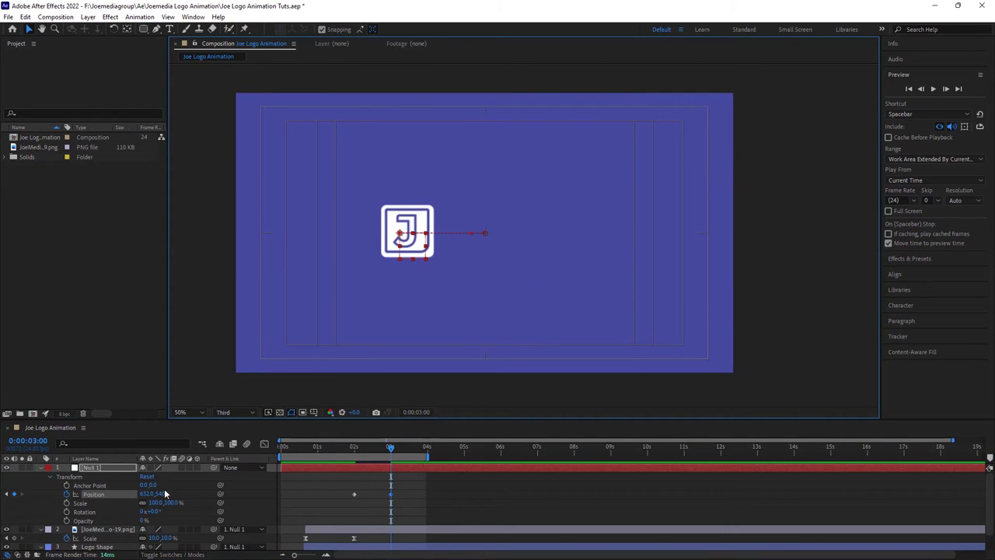
left_click_drag(152, 494, 162, 494)
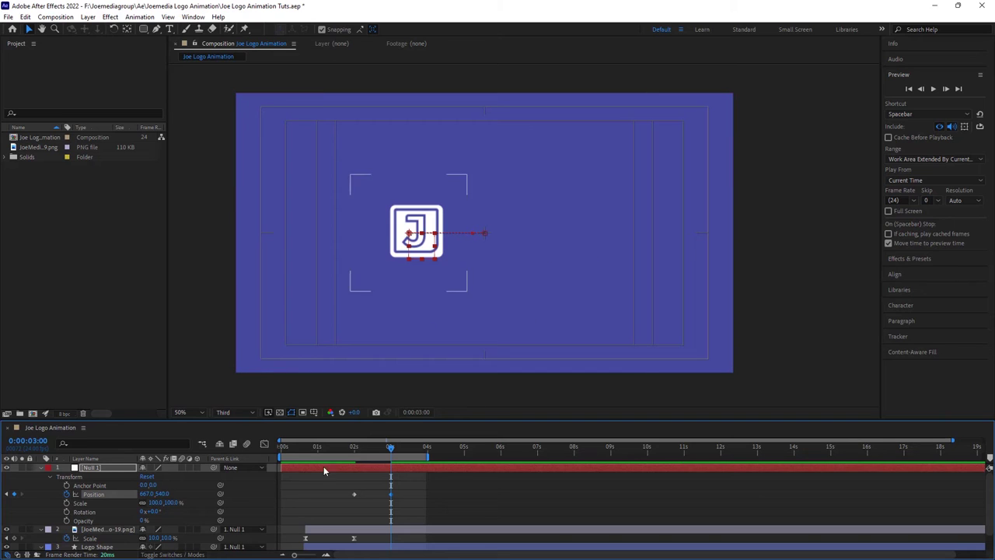
Apply Easy Ease to Null 1's Position keyframes, inspect the speed graph, and preview.
left_click(354, 494)
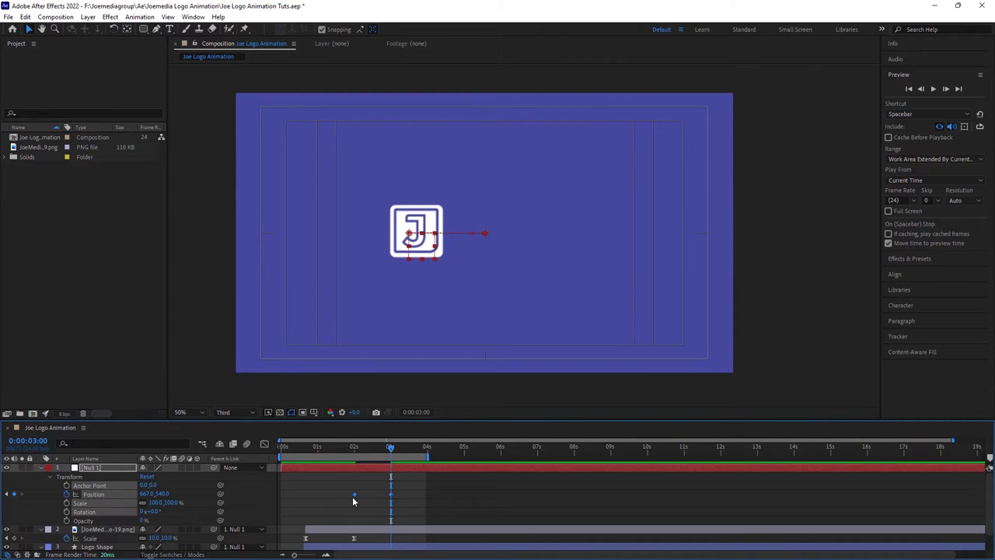
right_click(355, 493)
mouse_move(413, 488)
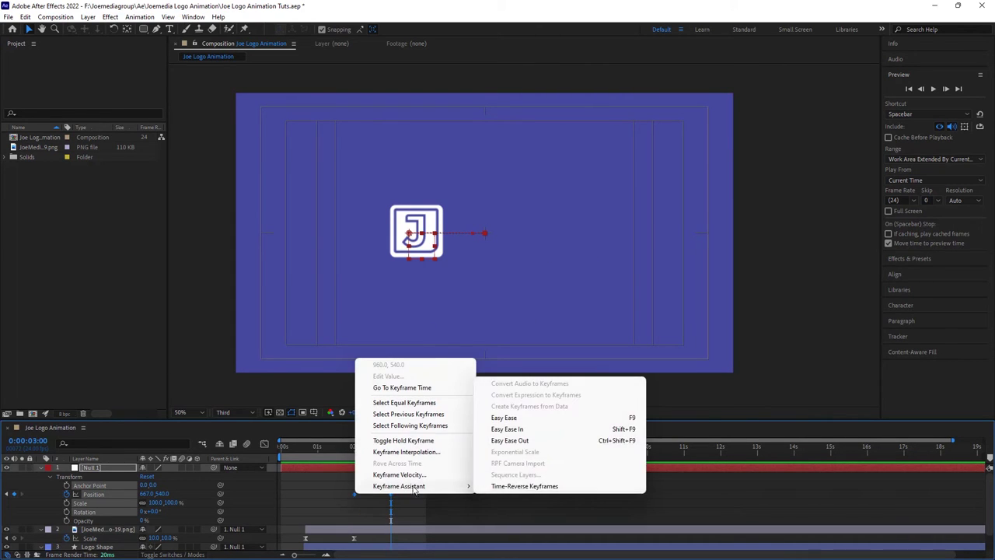
left_click(517, 420)
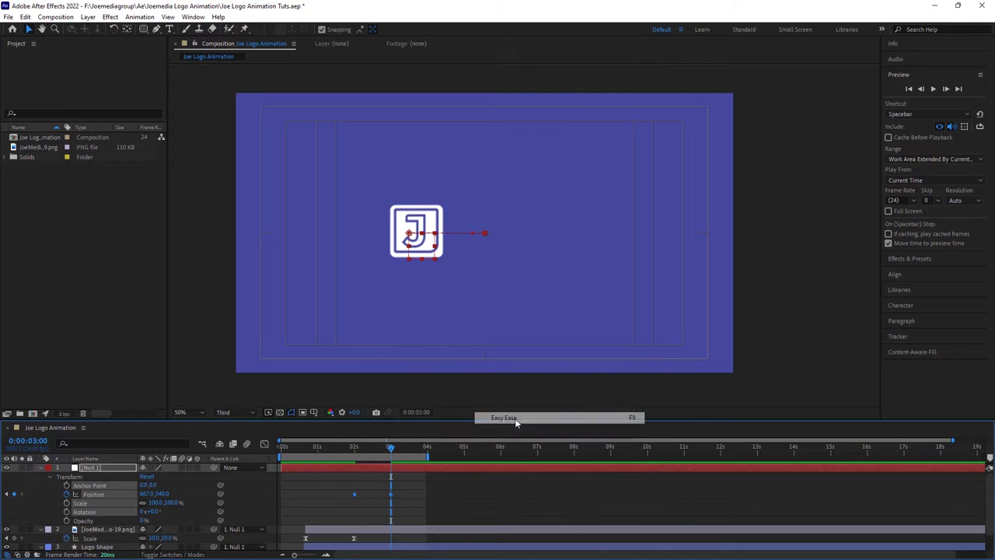
left_click(265, 445)
left_click_drag(434, 511, 372, 530)
left_click(264, 445)
key("space")
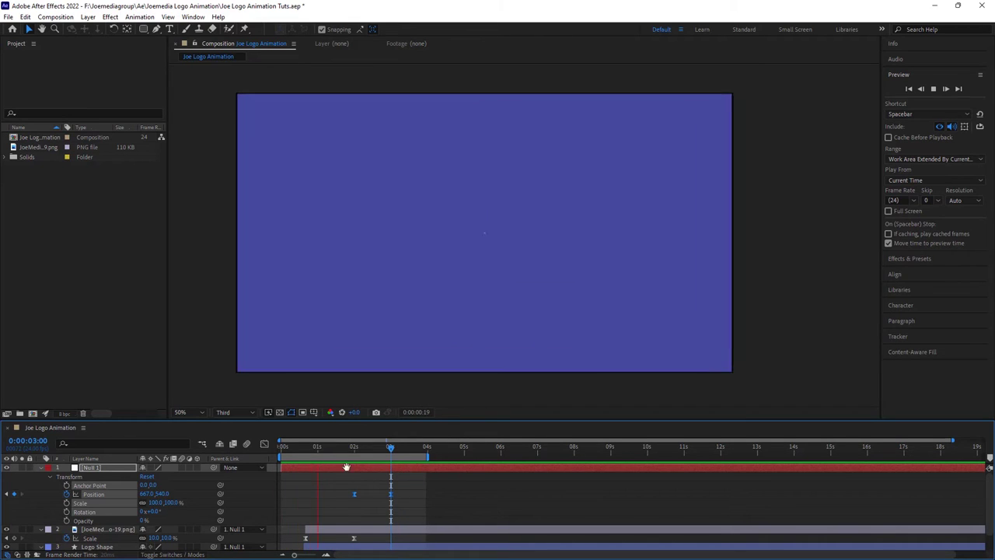
Stop the preview, enlarge the timeline and collapse Null 1's Transform properties.
key("space")
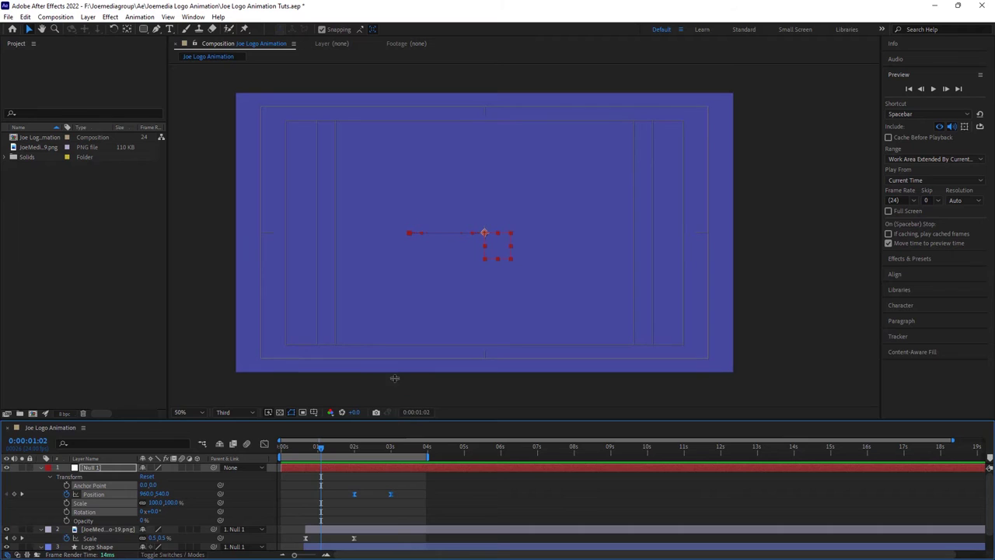
left_click_drag(390, 424, 389, 360)
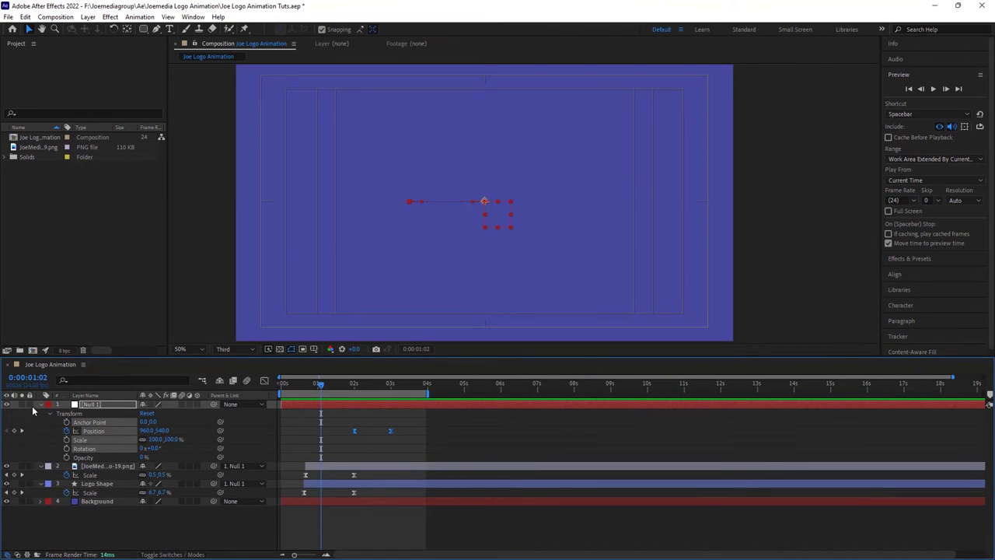
left_click(41, 405)
left_click(363, 427)
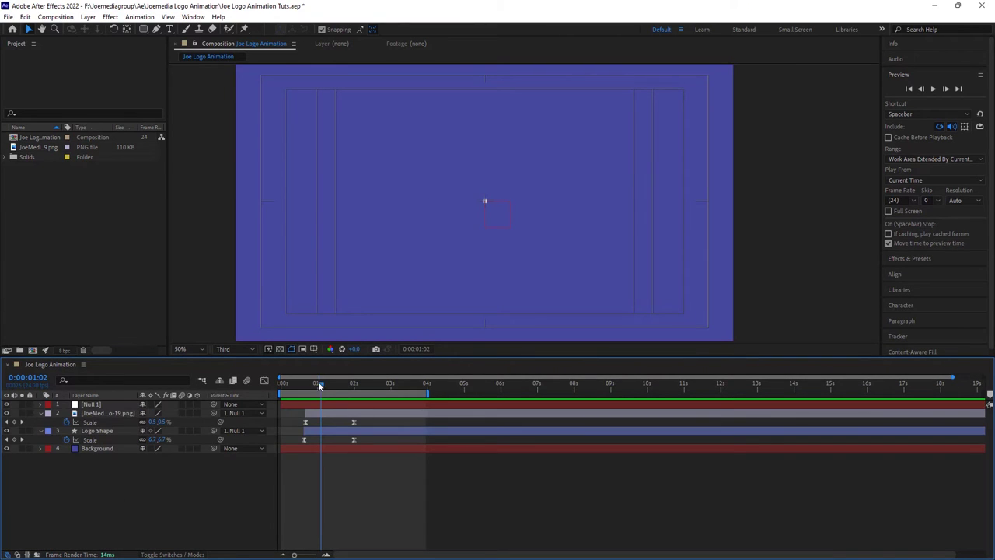
left_click_drag(321, 383, 354, 383)
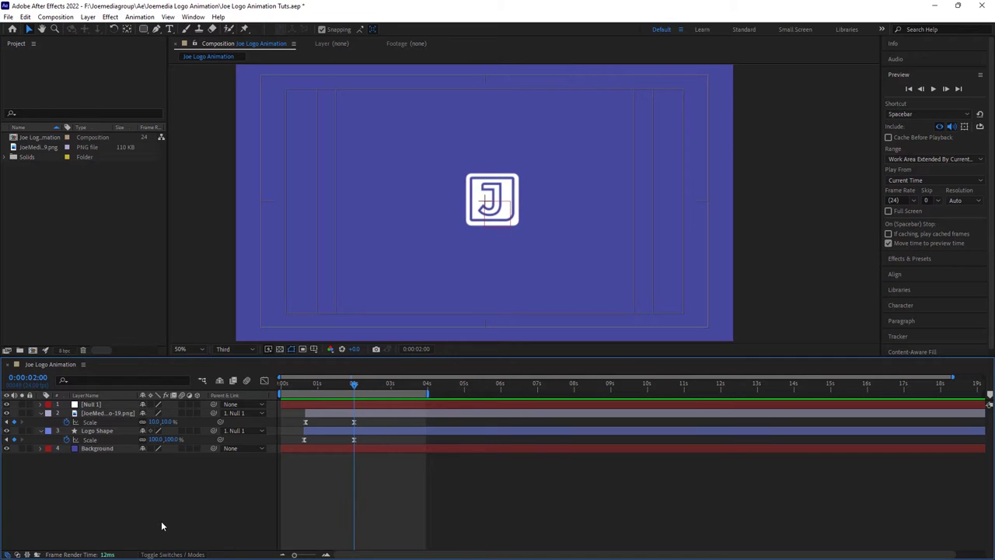
Hide the J image and Logo Shape Scale properties and park the playhead at 0:00:03:00.
left_click(42, 417)
left_click(41, 415)
left_click(43, 423)
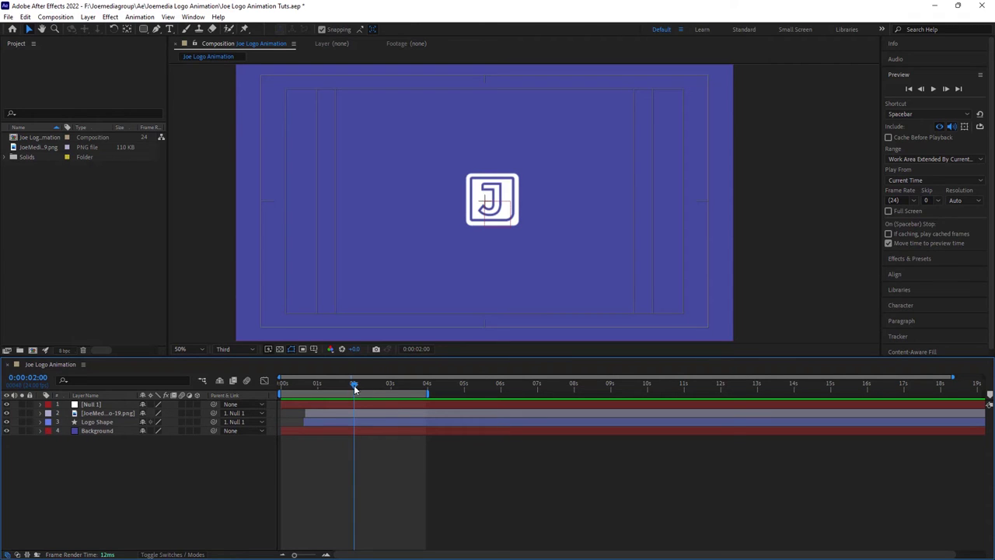
left_click(392, 386)
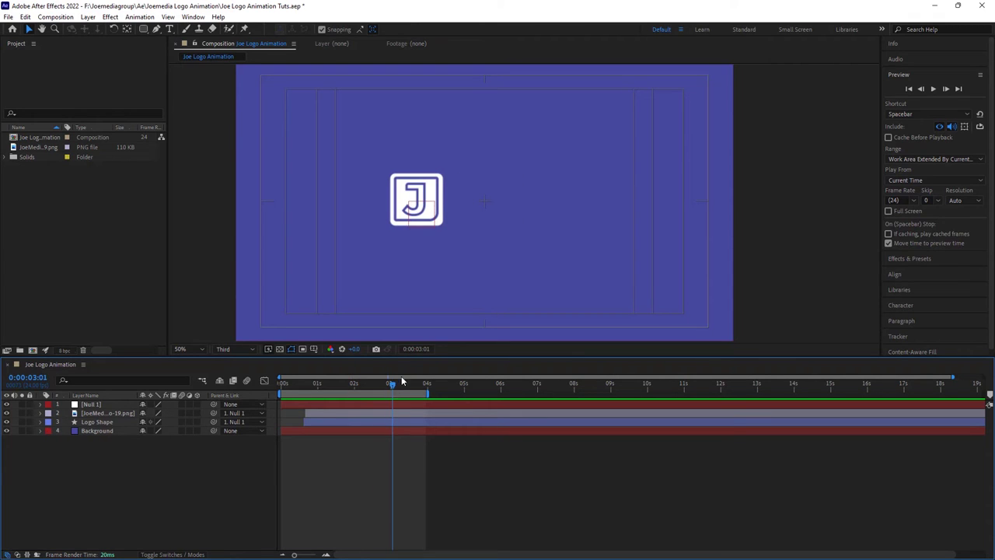
left_click_drag(401, 381, 394, 387)
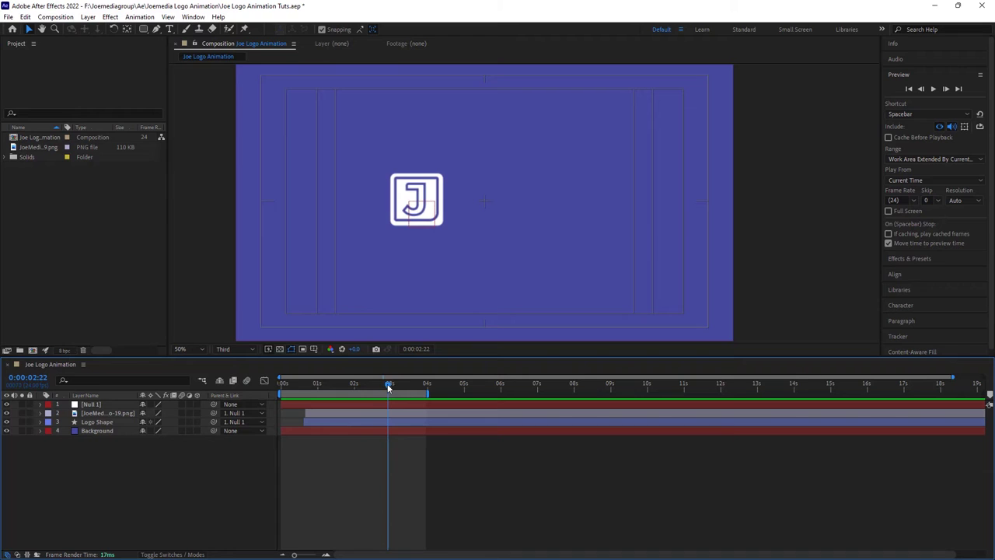
left_click(391, 385)
left_click(391, 384)
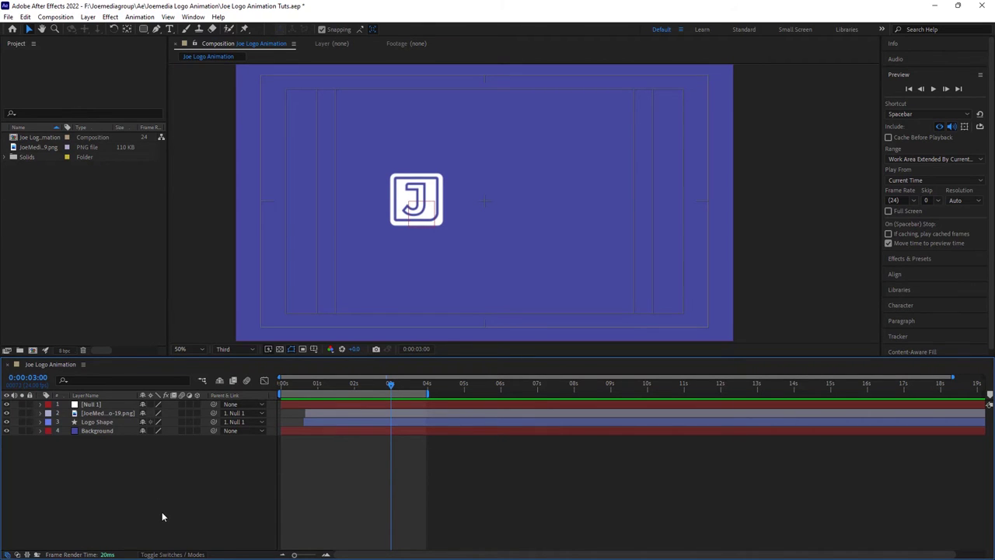
Create a new text layer reading 'Joe'.
right_click(133, 502)
mouse_move(181, 381)
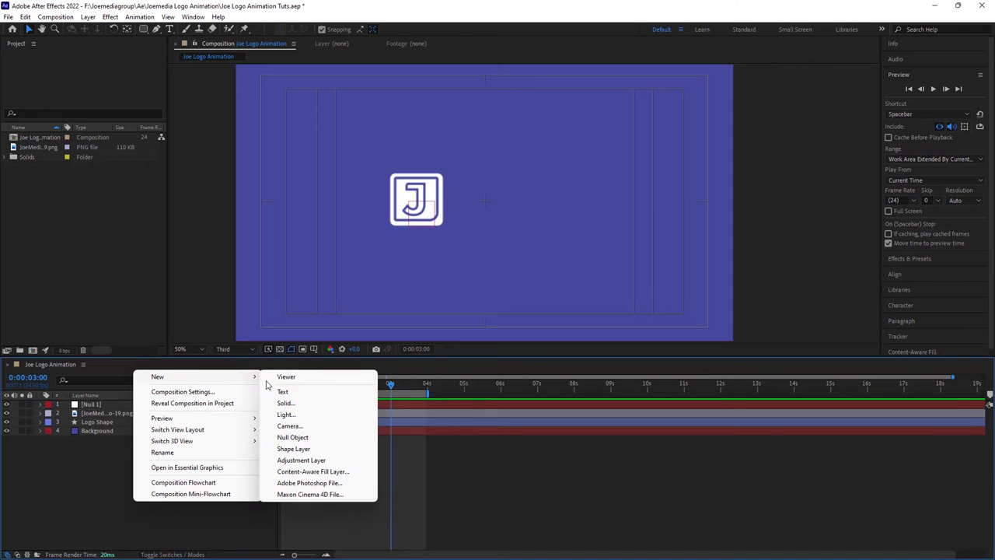
left_click(282, 391)
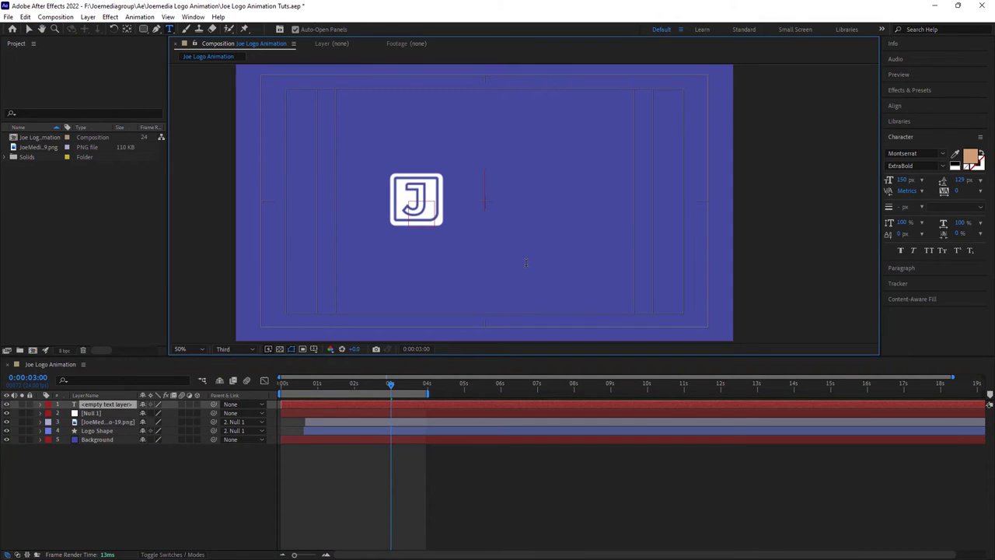
type("Joe")
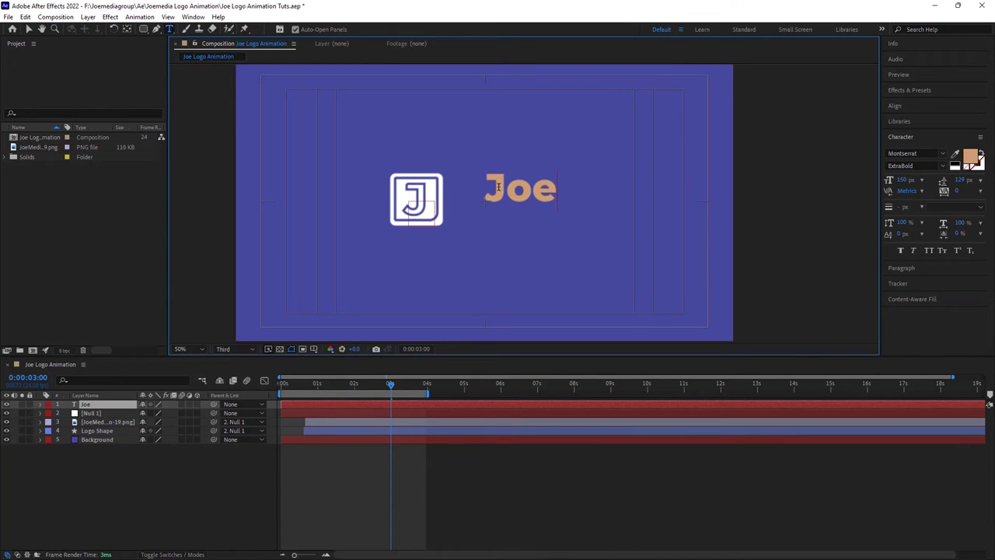
Set the Joe text to 50 px Medium weight and select its layer.
key("ctrl+a")
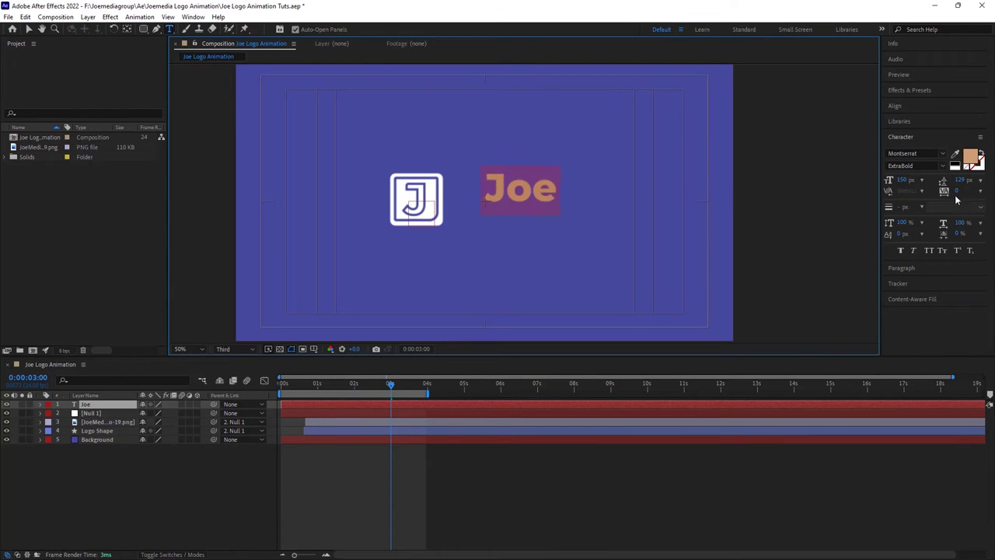
left_click(906, 181)
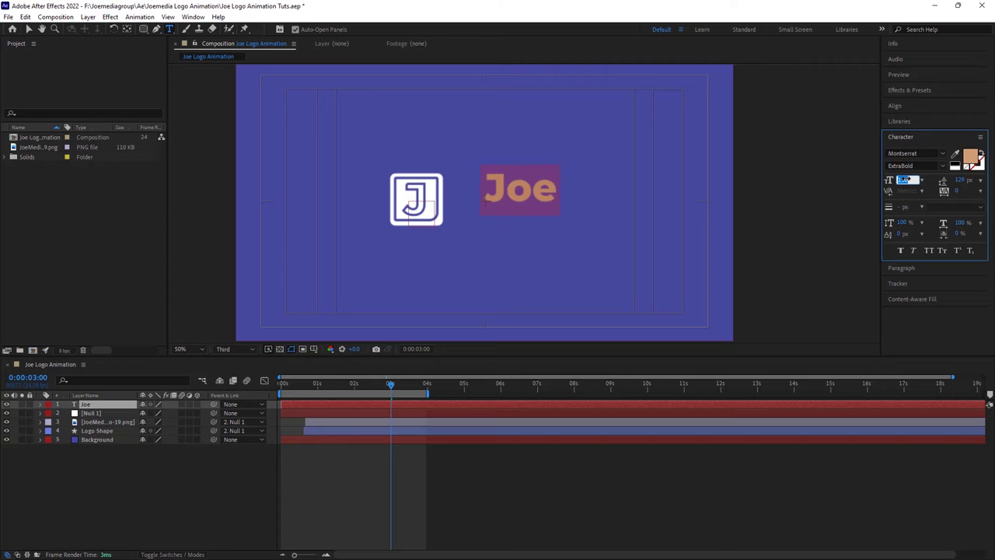
type("50")
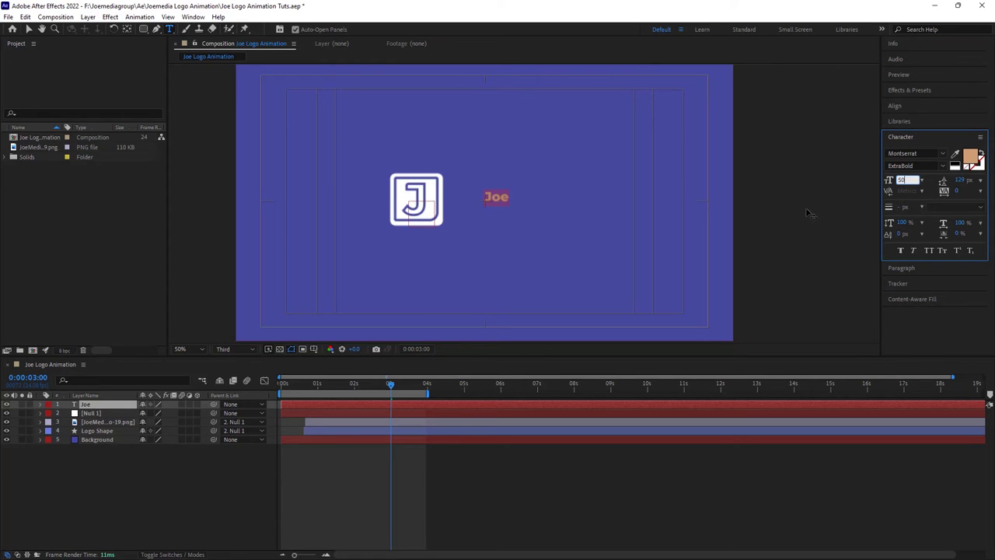
left_click(944, 166)
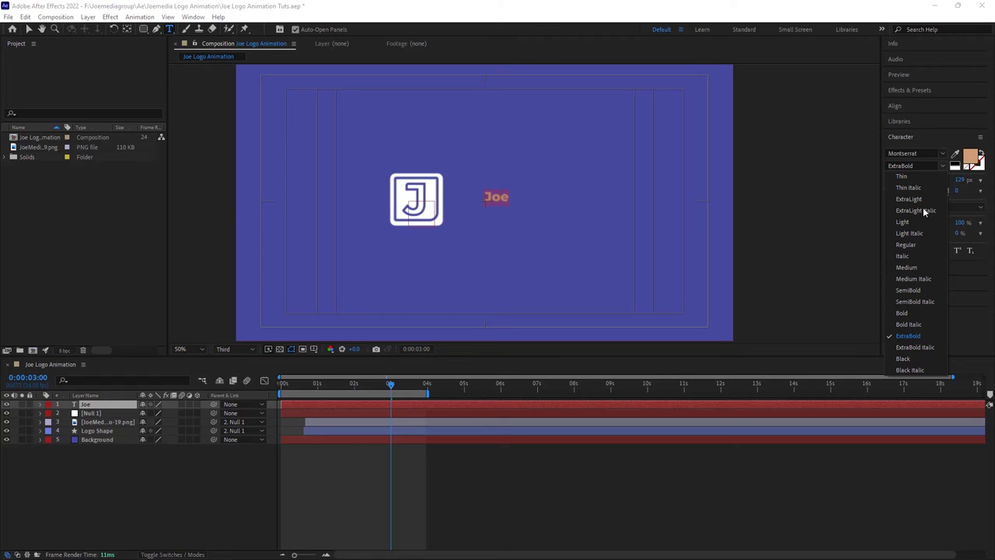
left_click(911, 267)
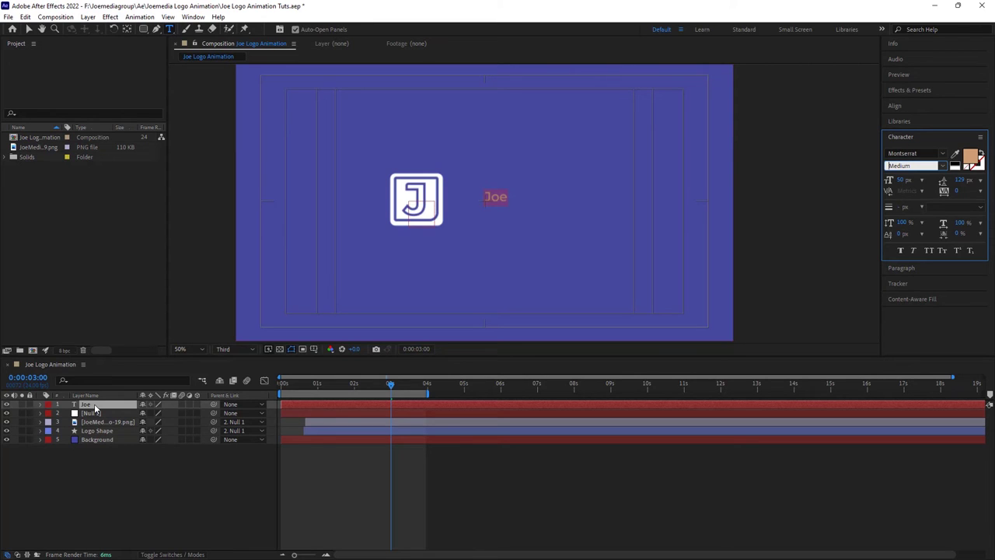
left_click(28, 29)
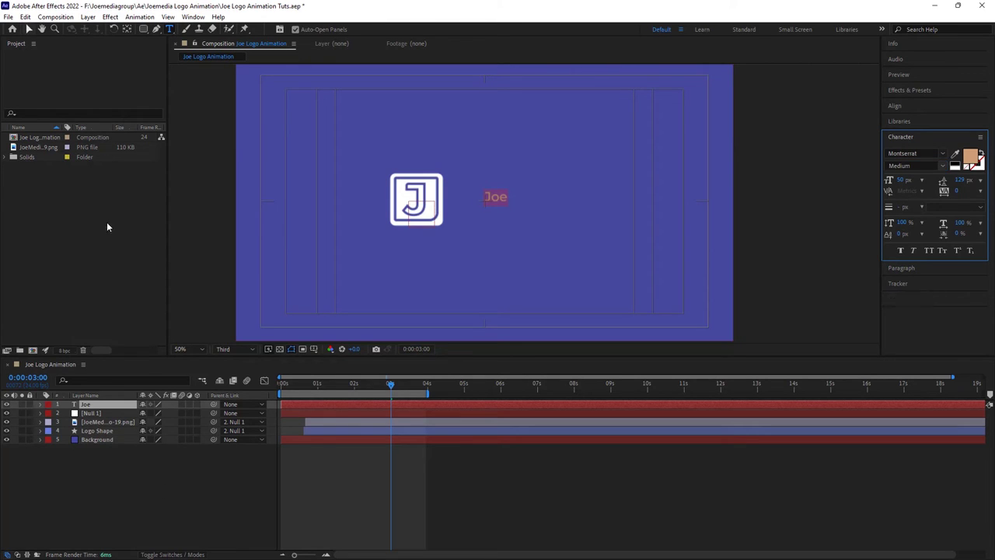
left_click(135, 481)
left_click(110, 404)
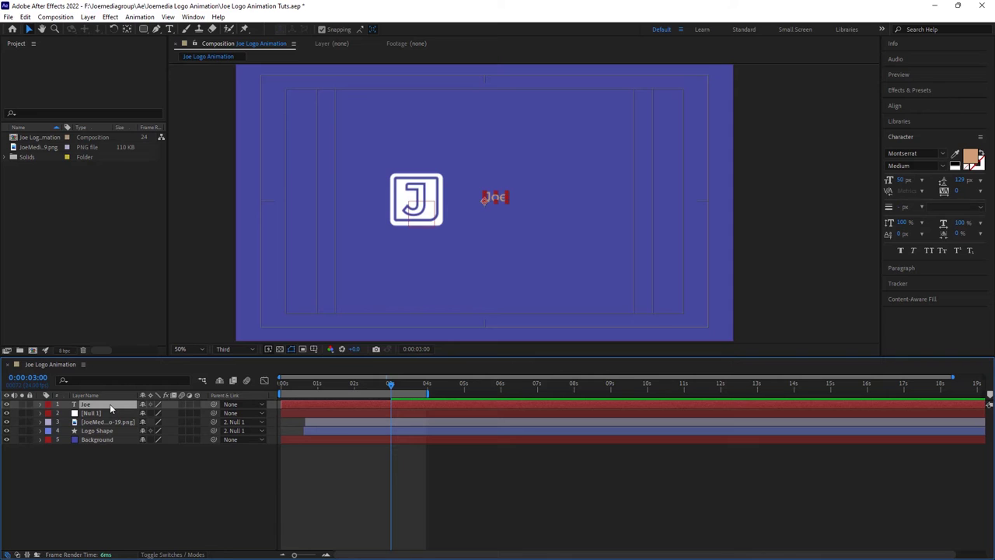
Duplicate the Joe layer, retype it as 'Media' and move it below Joe.
key("ctrl+d")
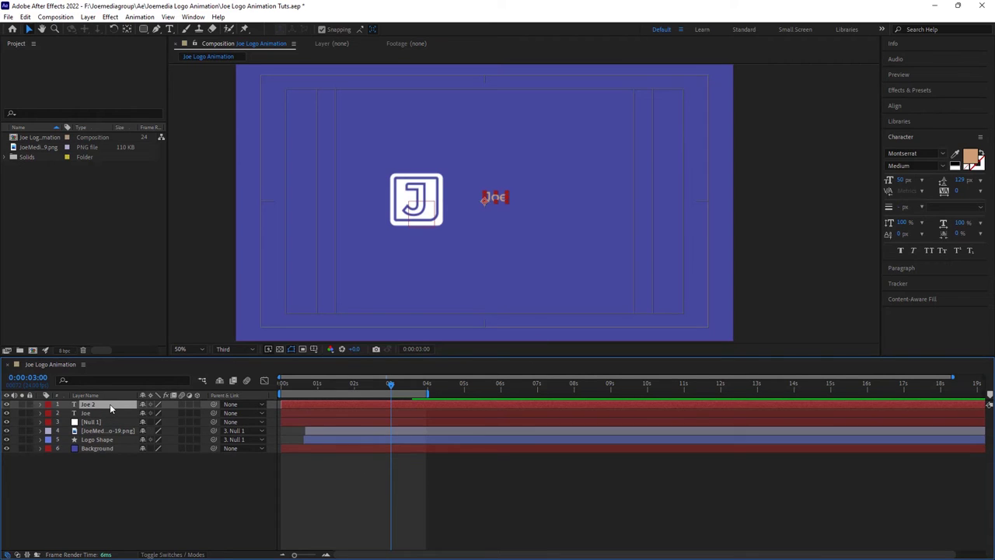
double_click(500, 199)
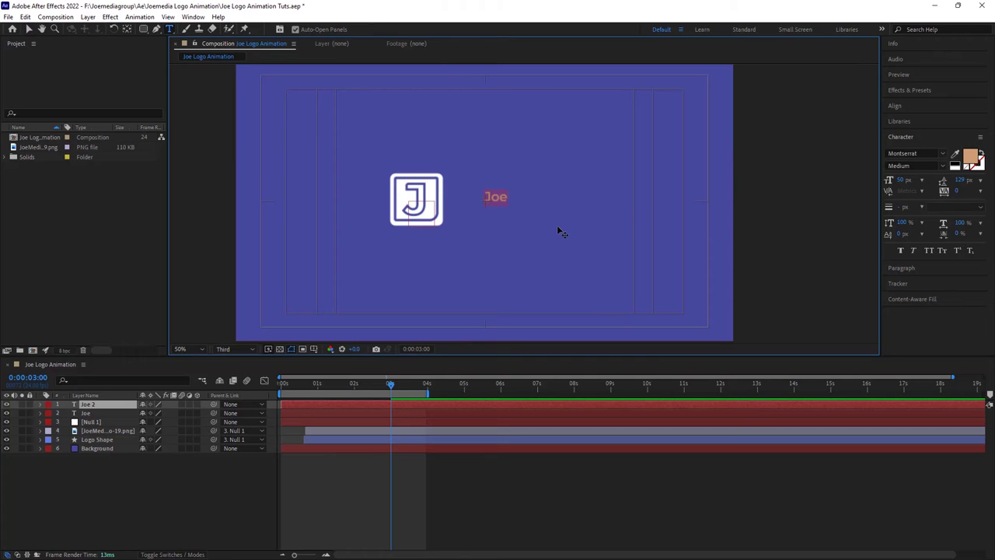
type("M")
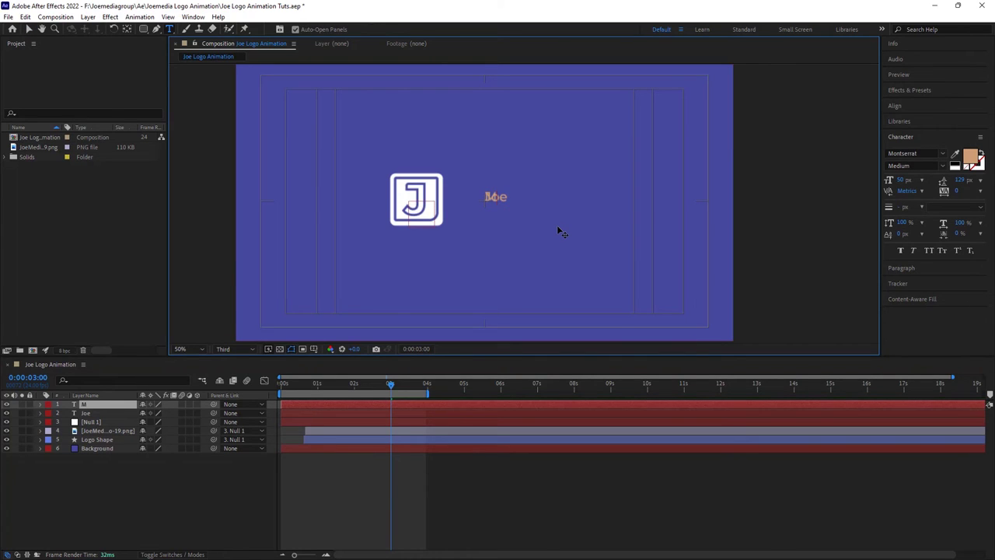
type("edia")
left_click(28, 29)
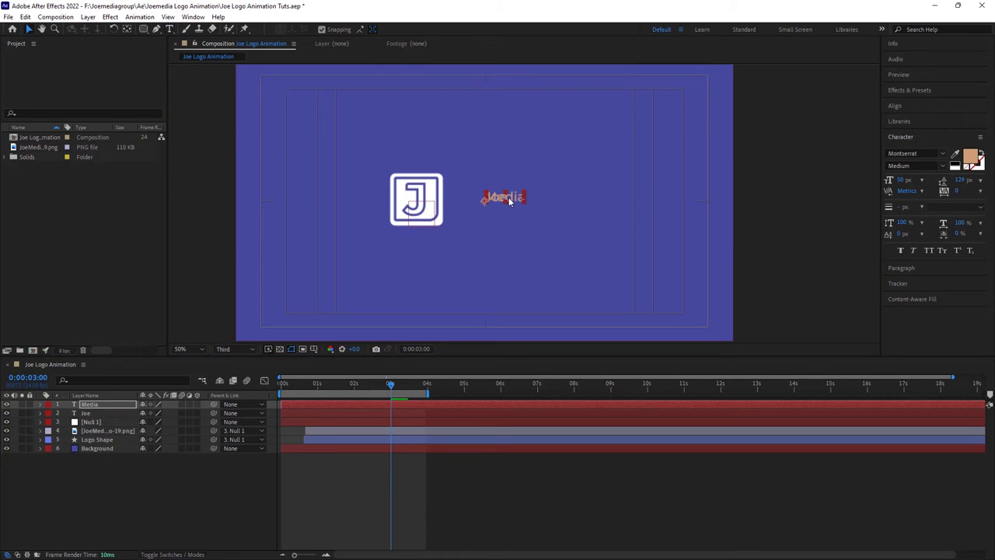
left_click_drag(510, 201, 506, 223)
Make the Media text 150 px ExtraBold.
key("h")
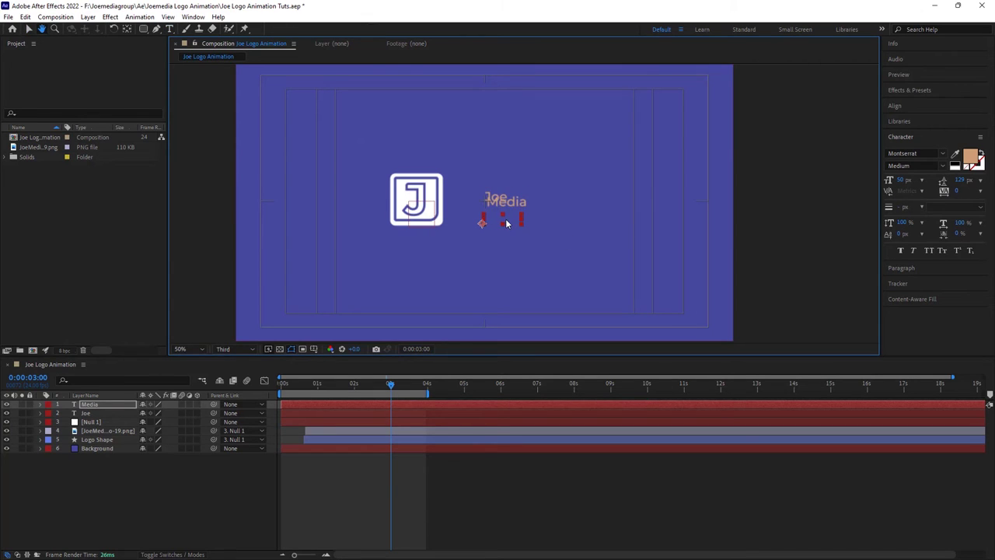
double_click(504, 220)
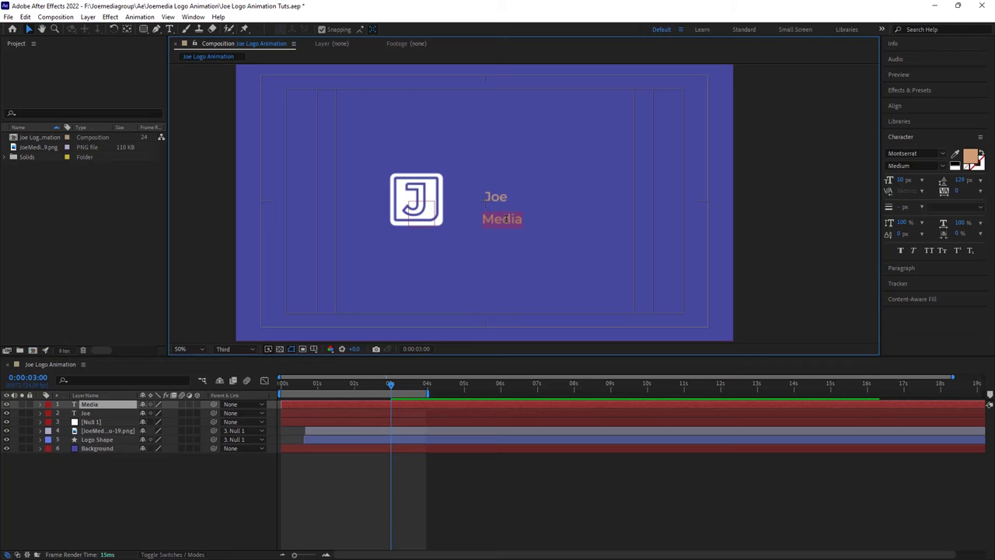
left_click(904, 179)
type("150")
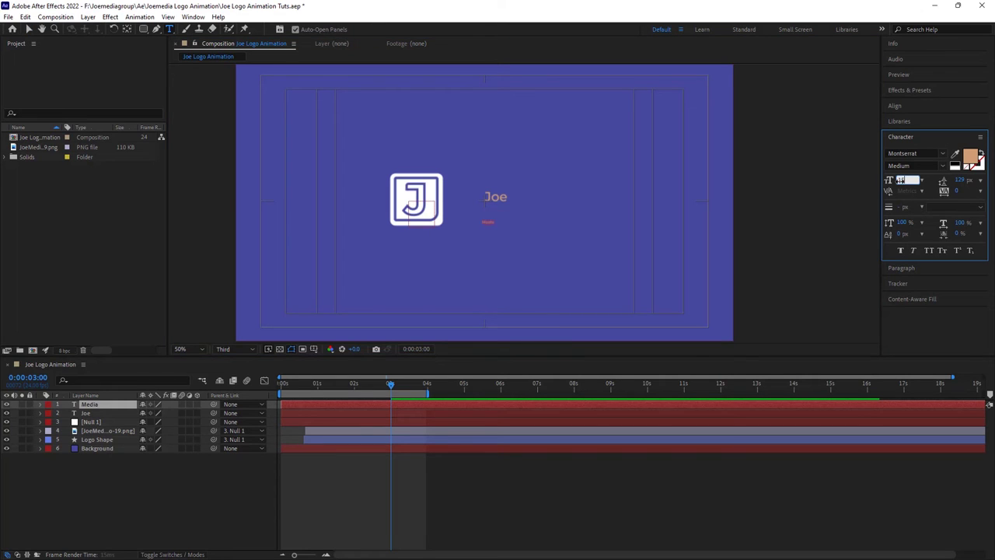
key("Return")
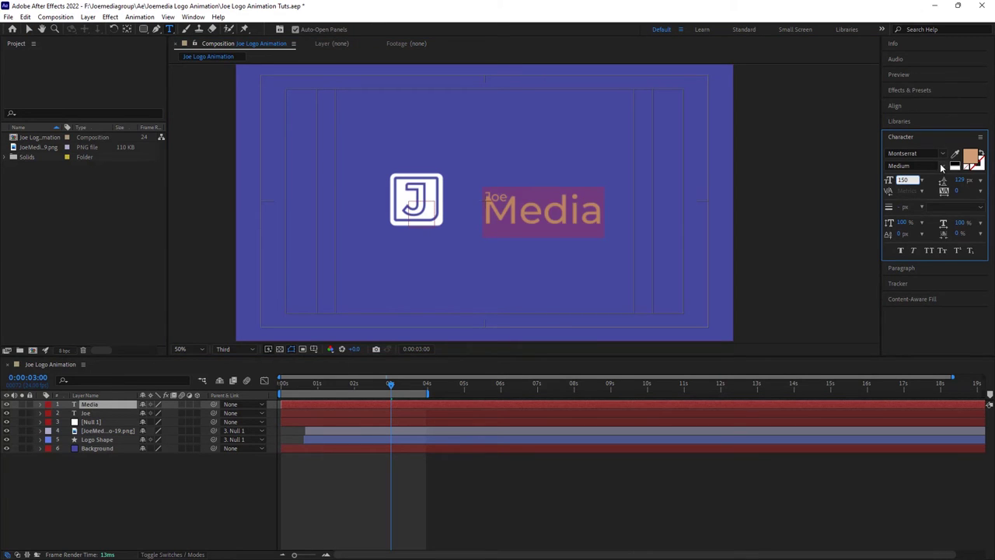
left_click(942, 166)
left_click(910, 335)
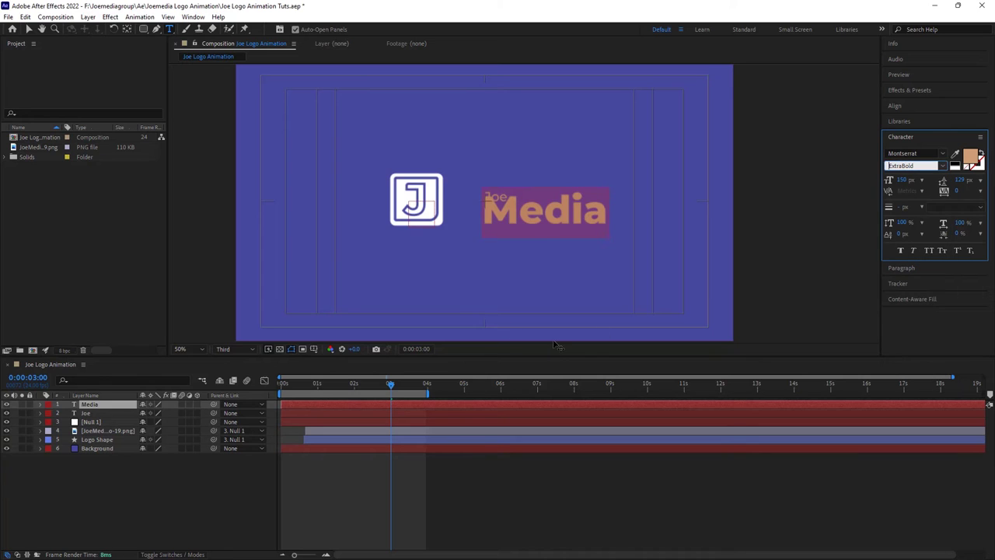
left_click(31, 31)
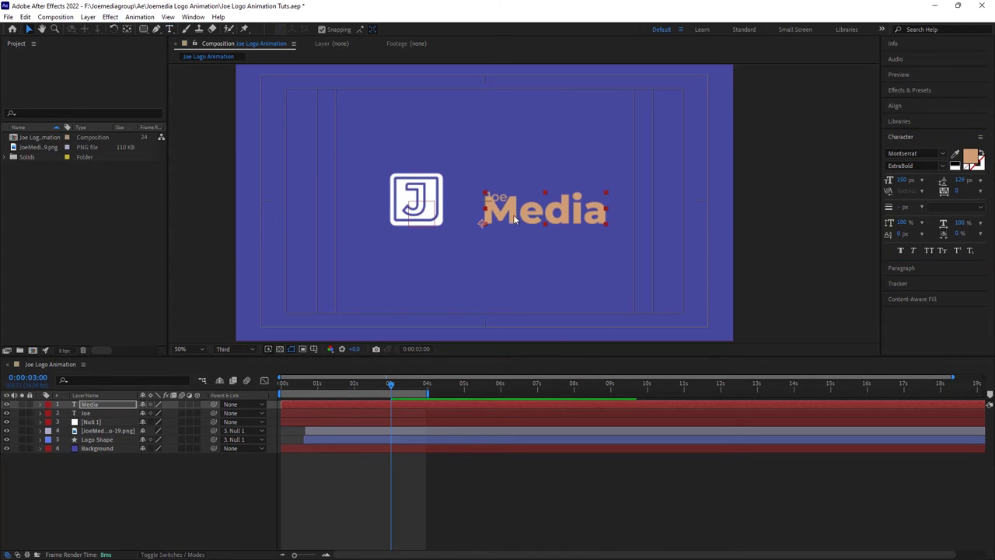
Nudge the Media text left toward the J icon.
left_click_drag(493, 218, 477, 221)
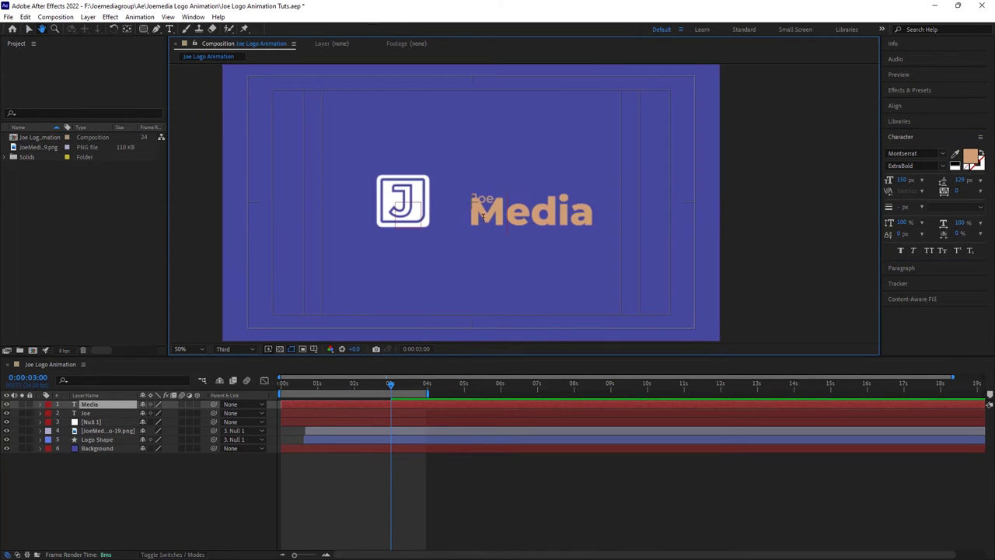
key("ctrl+t")
left_click(30, 30)
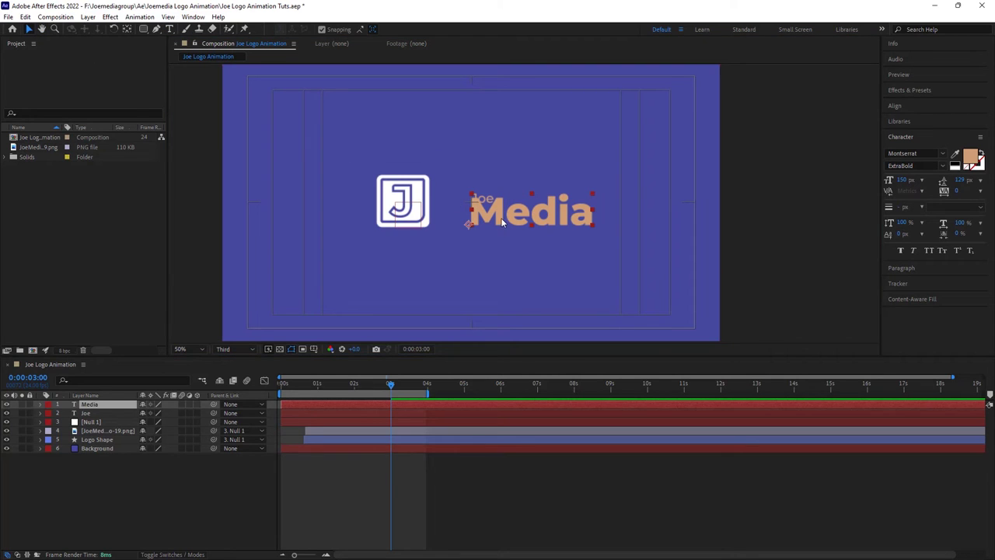
left_click(470, 222)
key("shift+Left")
key("shift+Left")
key("shift+Left")
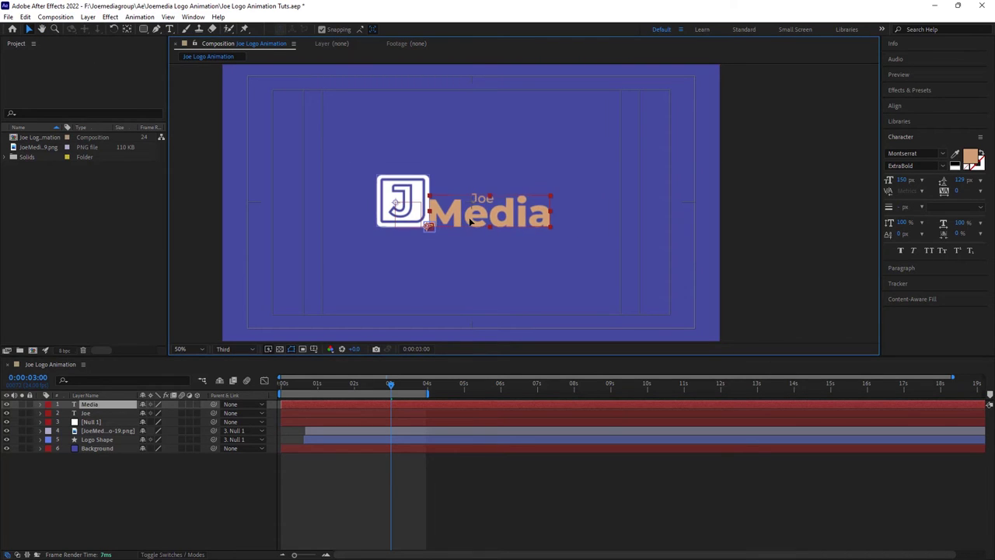
key("shift+Right")
key("shift+Right")
key("shift+Right")
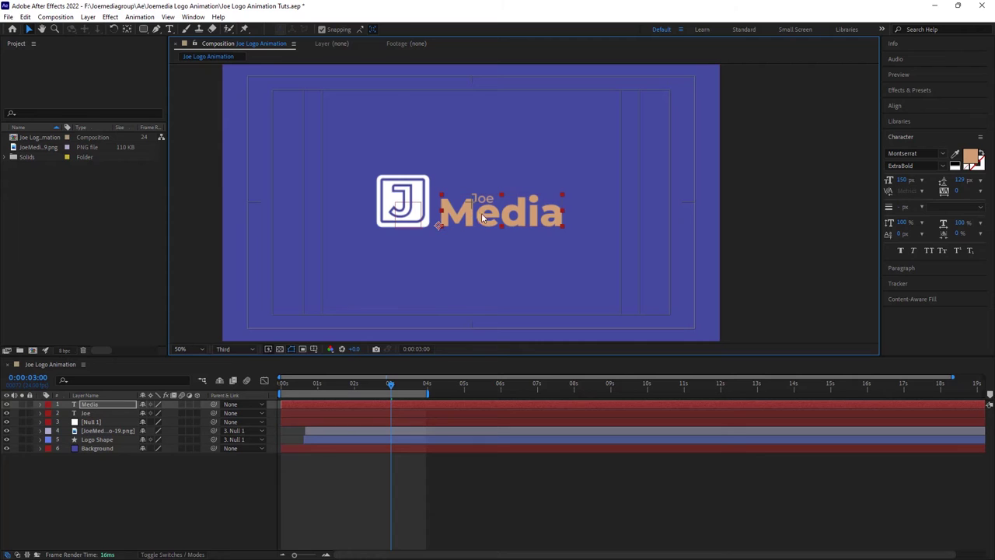
Place Joe above the start of Media and nudge both text layers up together.
left_click(86, 413)
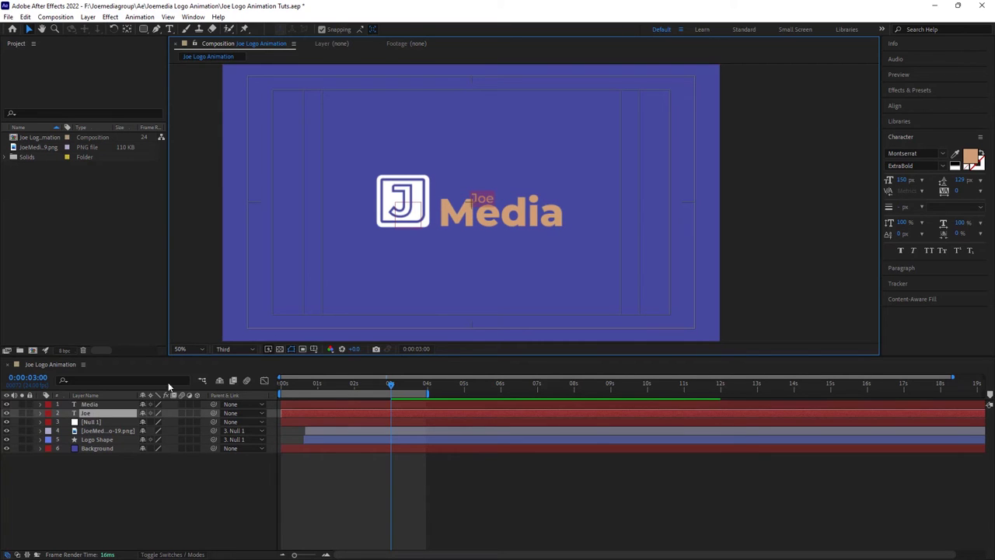
double_click(490, 199)
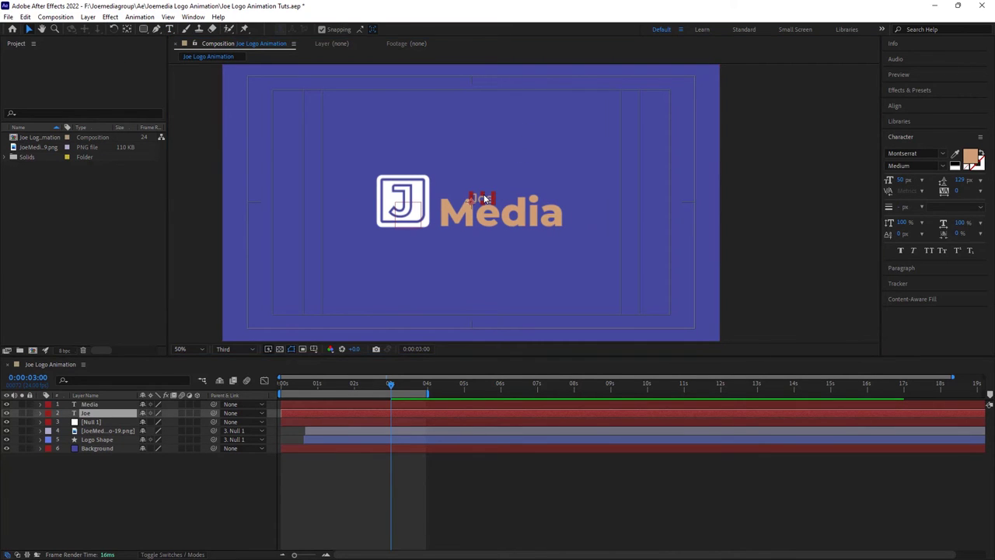
left_click_drag(490, 199, 456, 188)
left_click(210, 486)
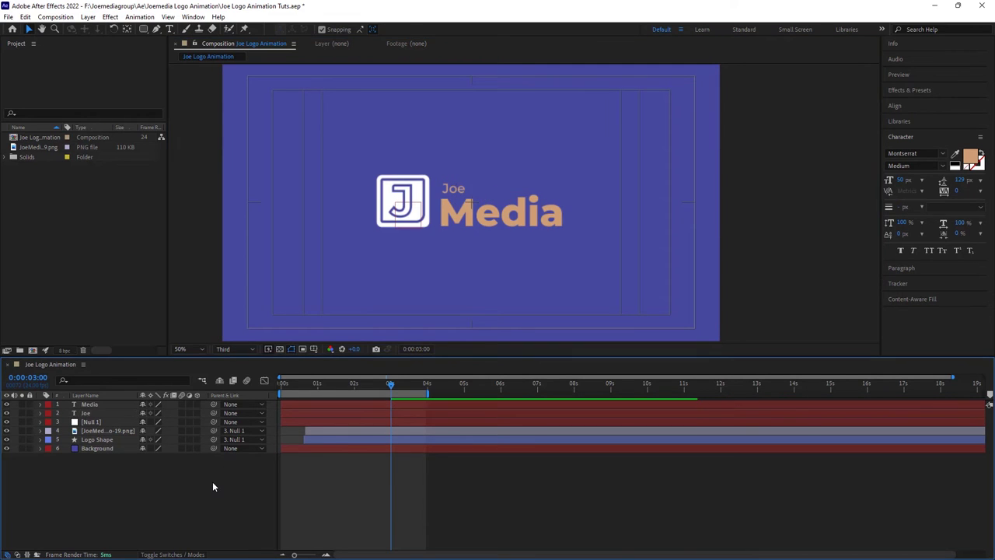
left_click(458, 223)
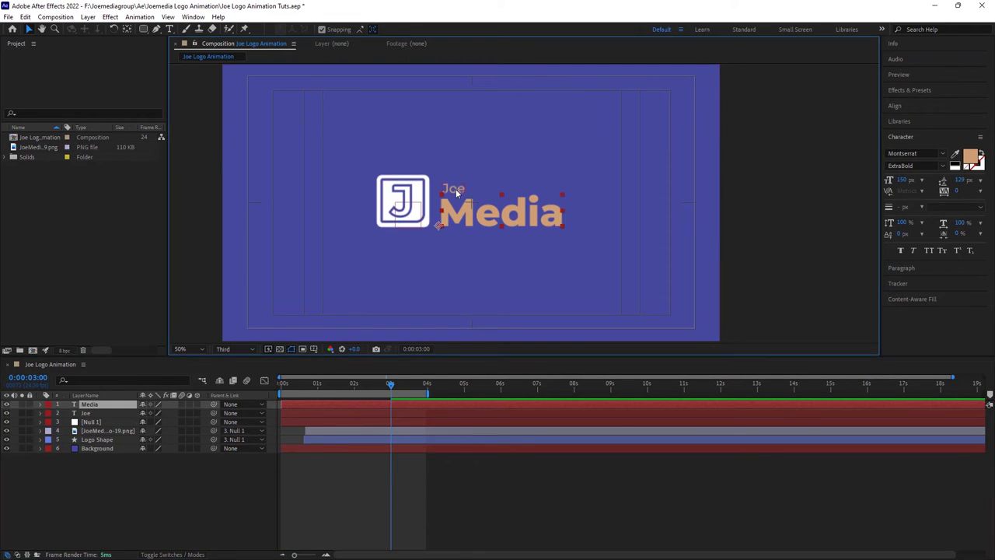
left_click(456, 191, "shift")
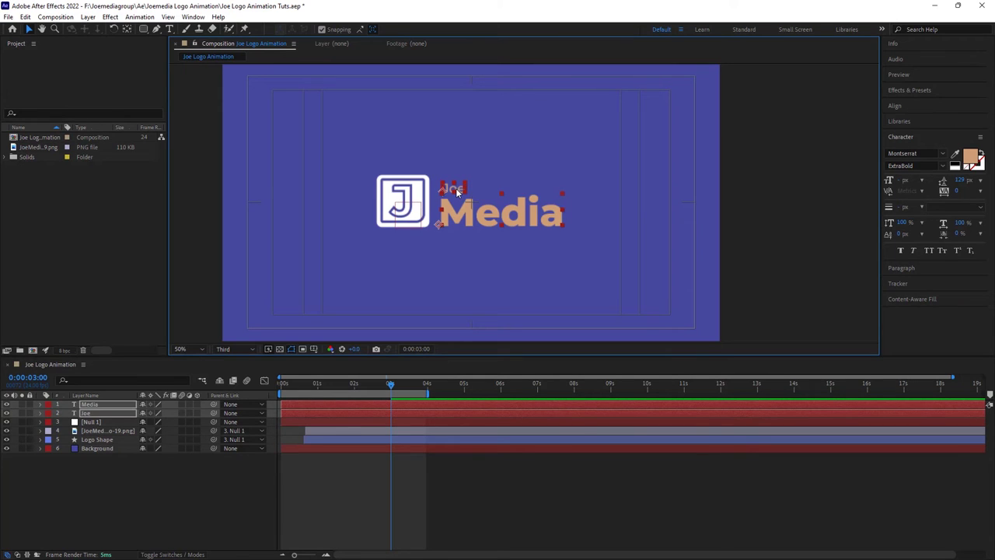
key("shift+Up")
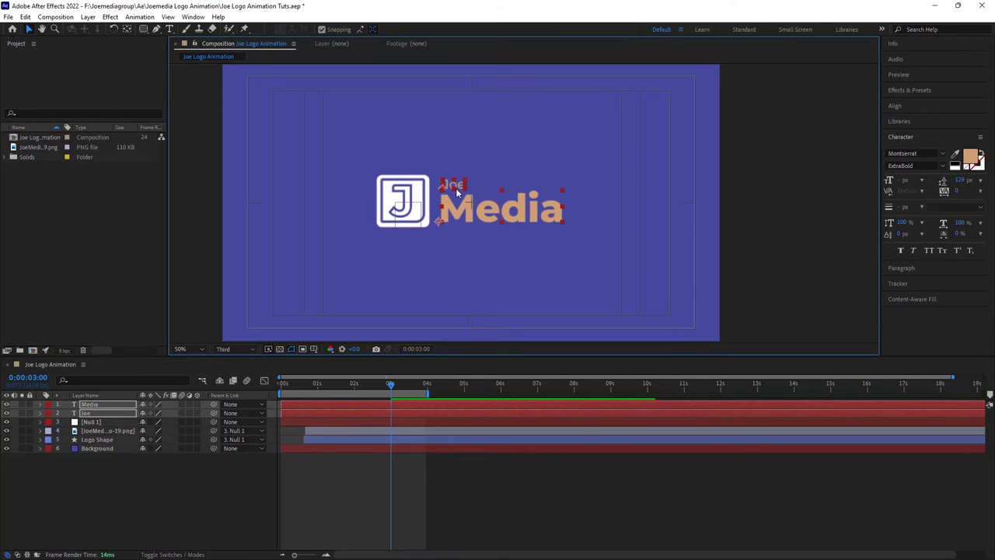
left_click(223, 496)
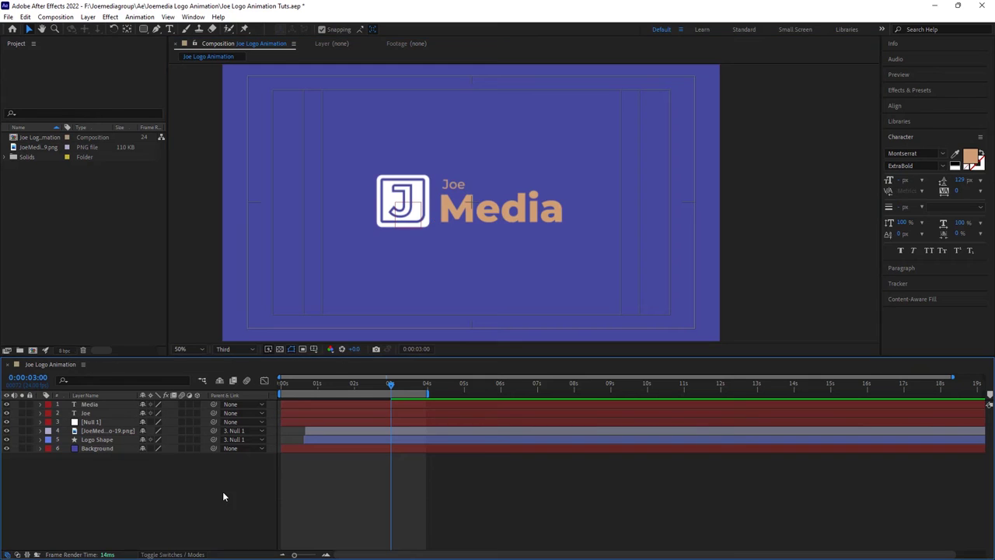
Colour the Media text white and set the current time back to 0:00:02:00.
double_click(507, 208)
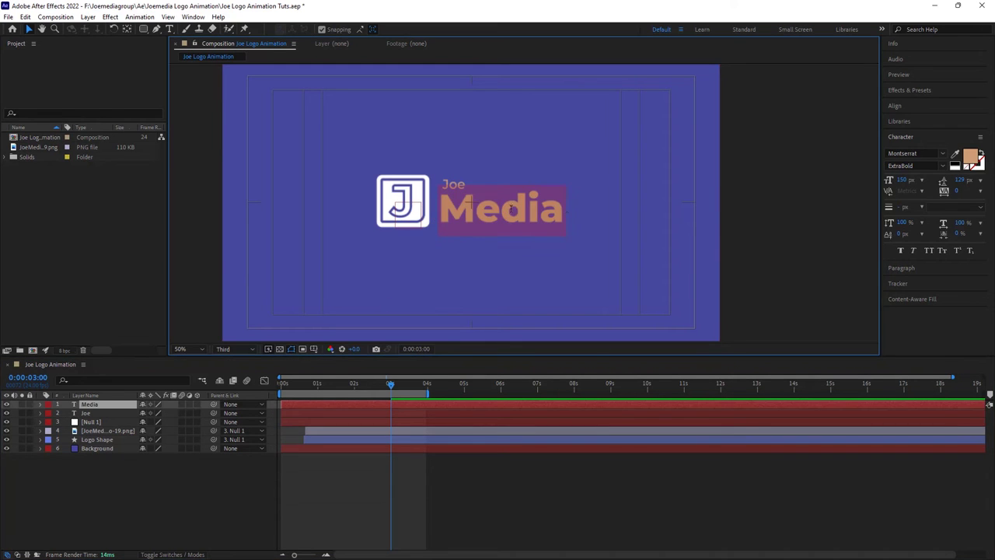
left_click(973, 165)
left_click_drag(707, 249, 595, 180)
left_click(874, 223)
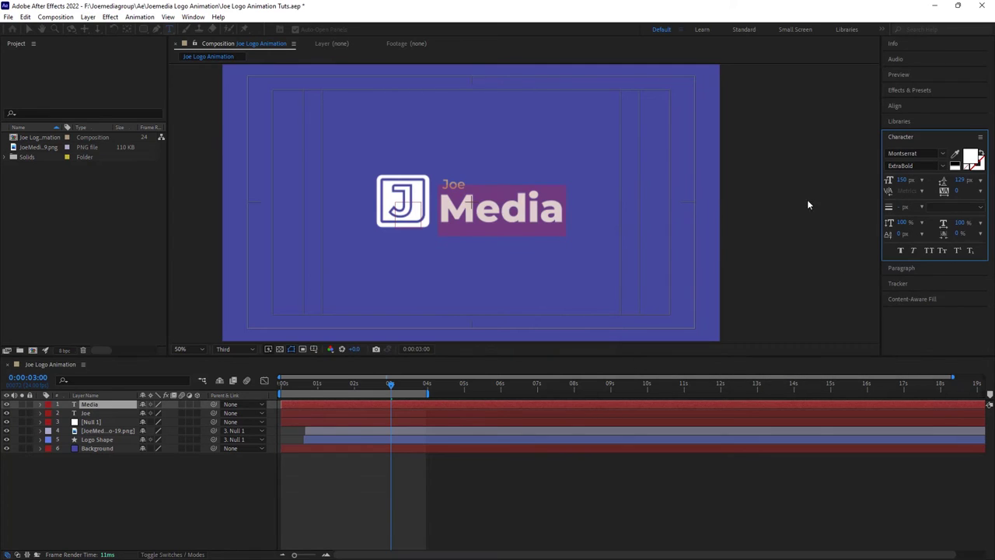
left_click(28, 29)
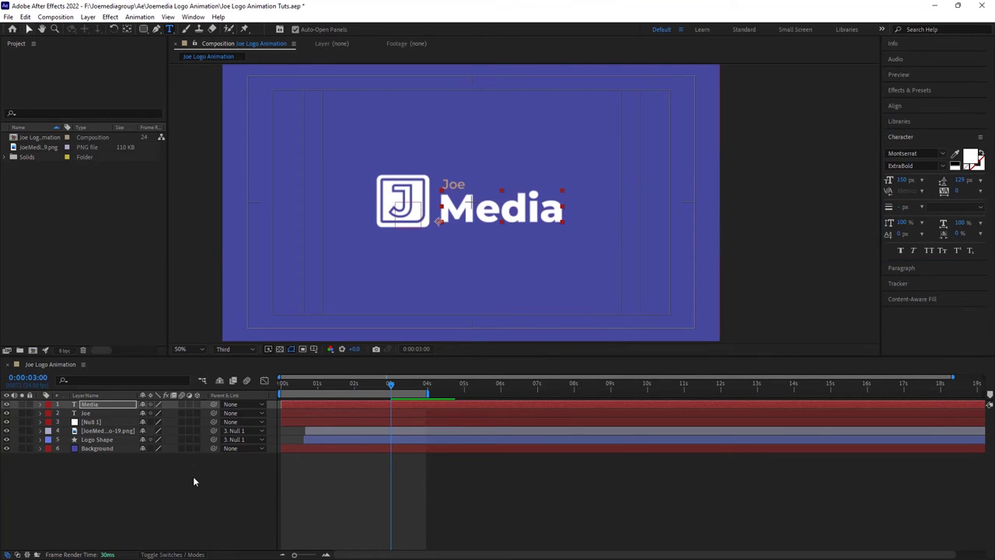
left_click(183, 500)
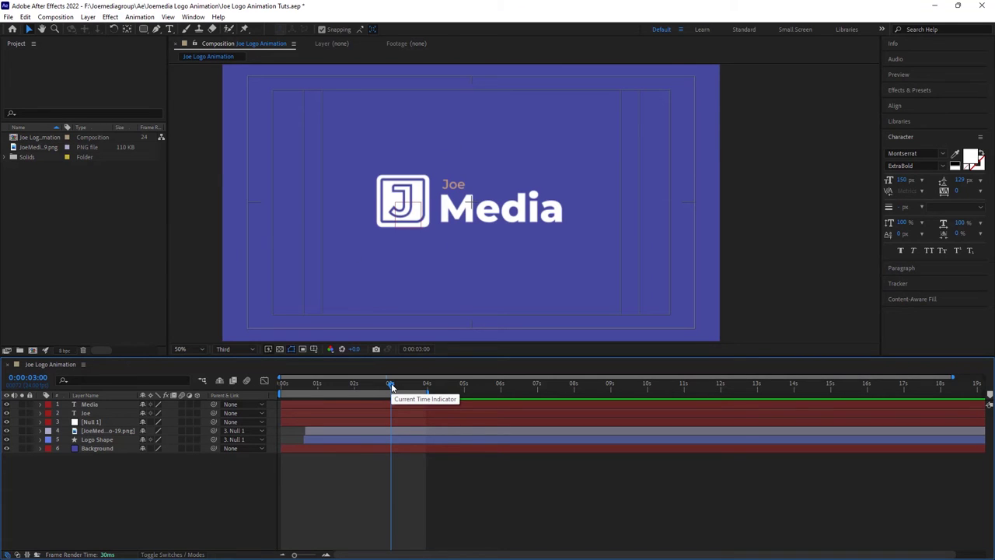
left_click_drag(391, 386, 358, 392)
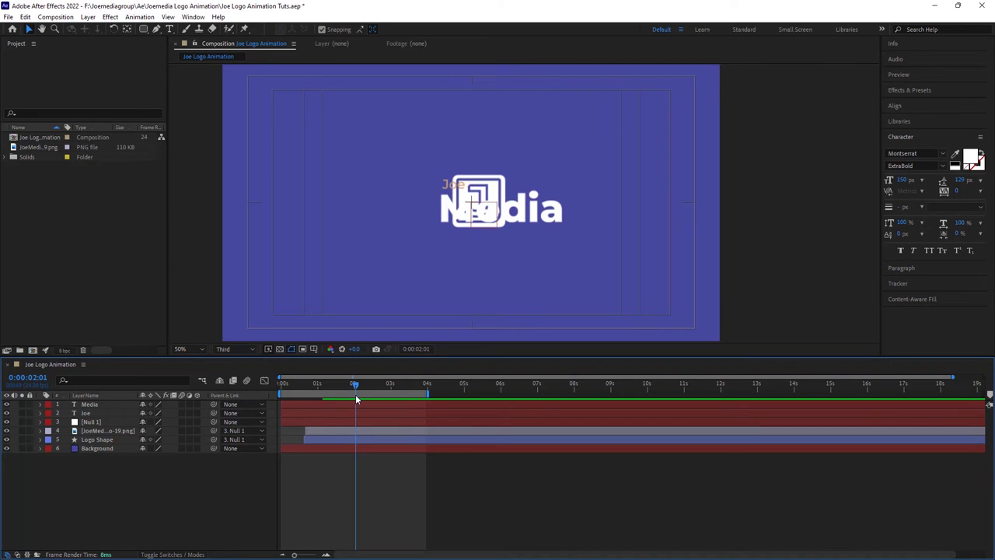
left_click_drag(355, 395, 355, 394)
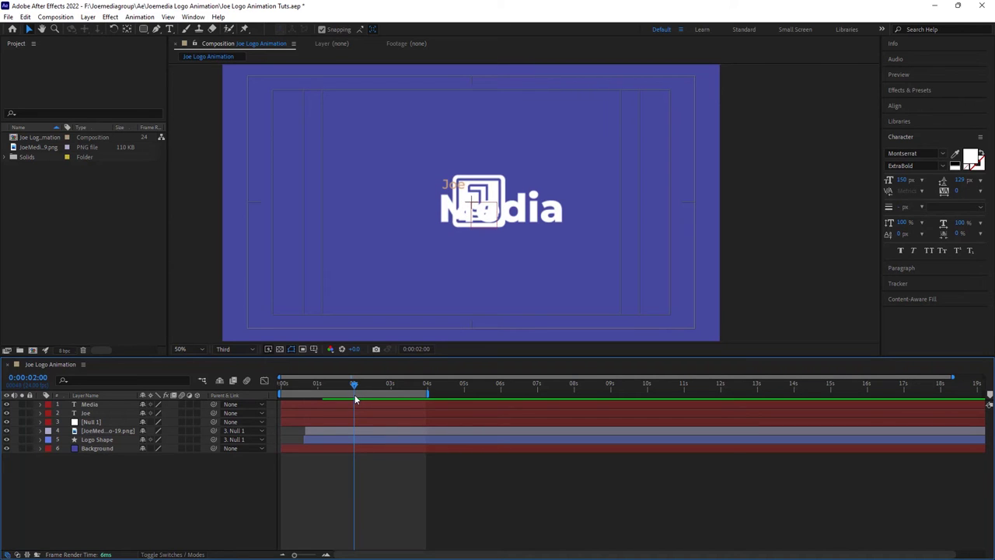
Add a new null object and move Null 2, Media and Joe below Logo Shape.
right_click(140, 507)
mouse_move(238, 383)
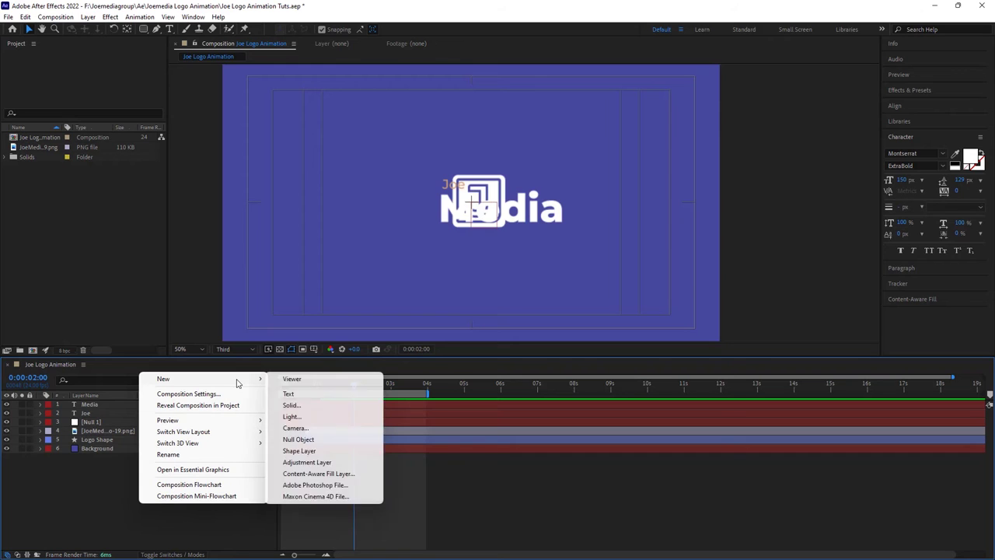
left_click(297, 440)
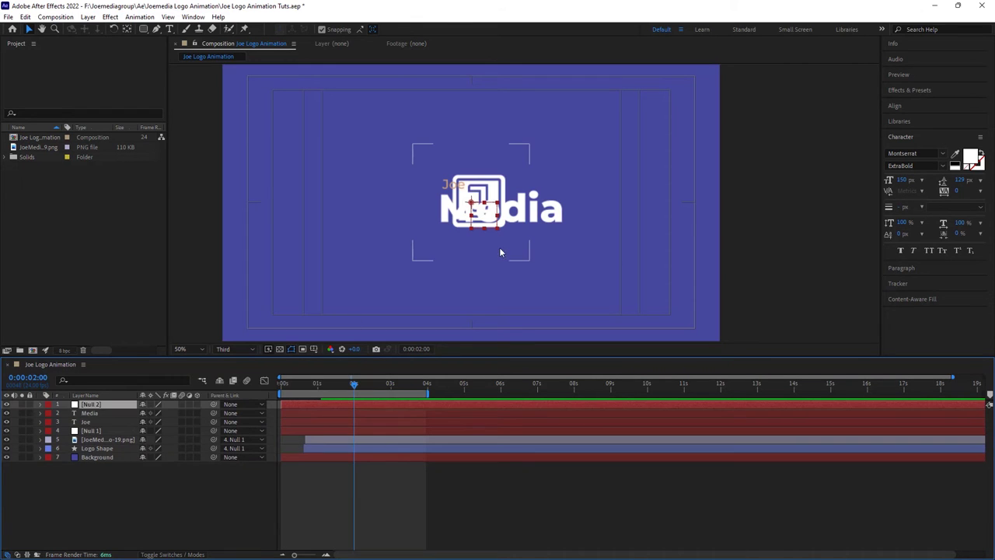
left_click(105, 415)
left_click(104, 421, "shift")
left_click(109, 405, "ctrl")
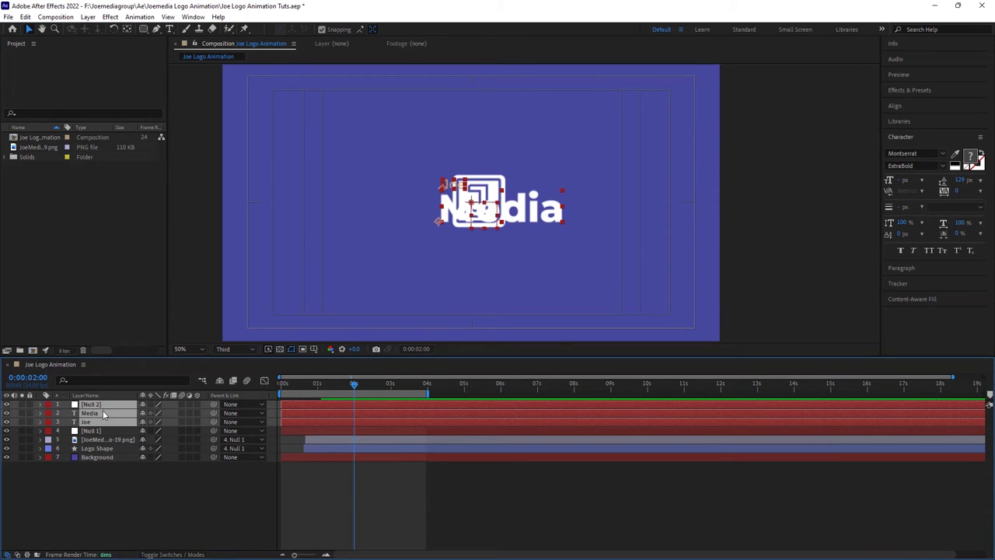
left_click_drag(102, 410, 106, 457)
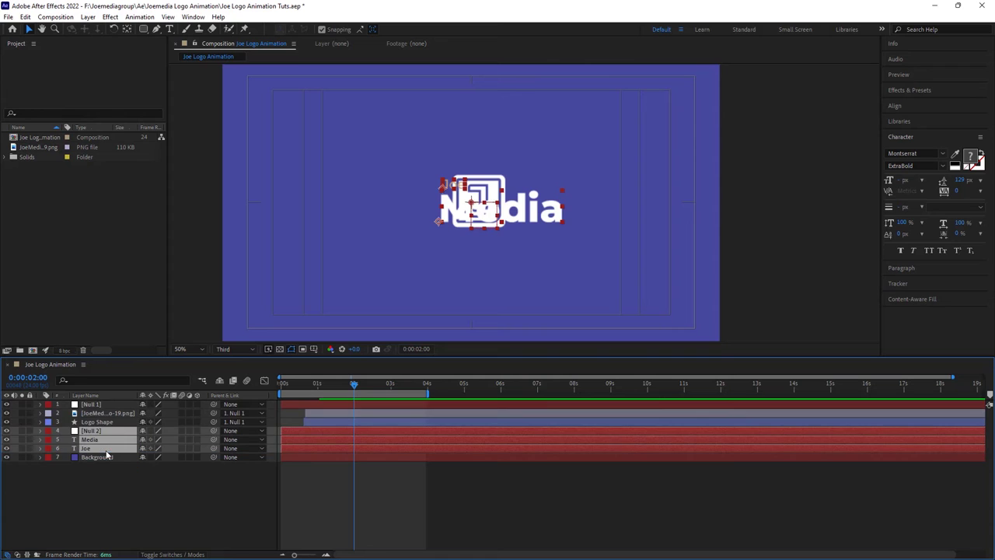
Parent the Media and Joe text layers to Null 2.
left_click(156, 507)
left_click(104, 440)
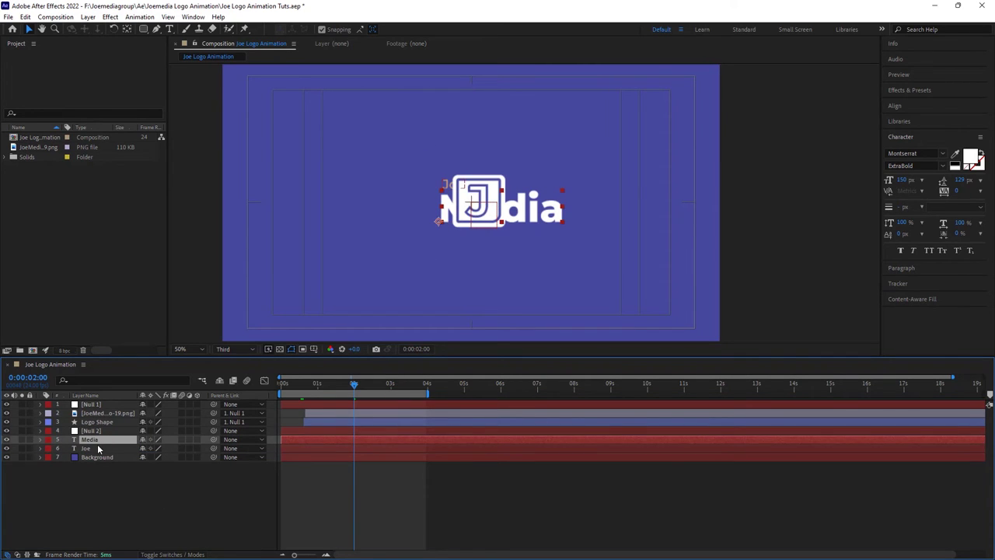
left_click(97, 445, "shift")
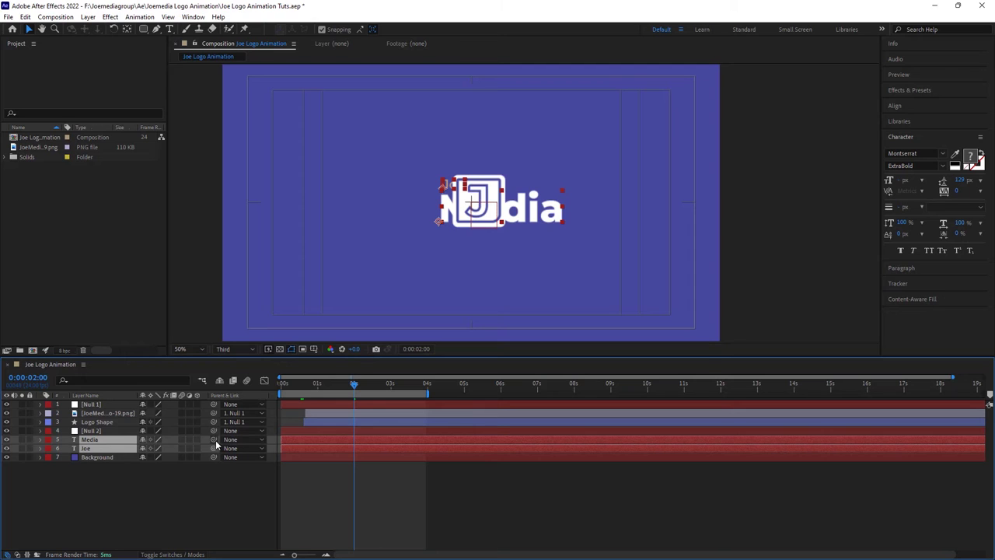
left_click_drag(215, 441, 109, 432)
left_click(96, 431)
Show Null 2's transform properties, go to 3 seconds, and nudge Joe and Media slightly left.
left_click(41, 431)
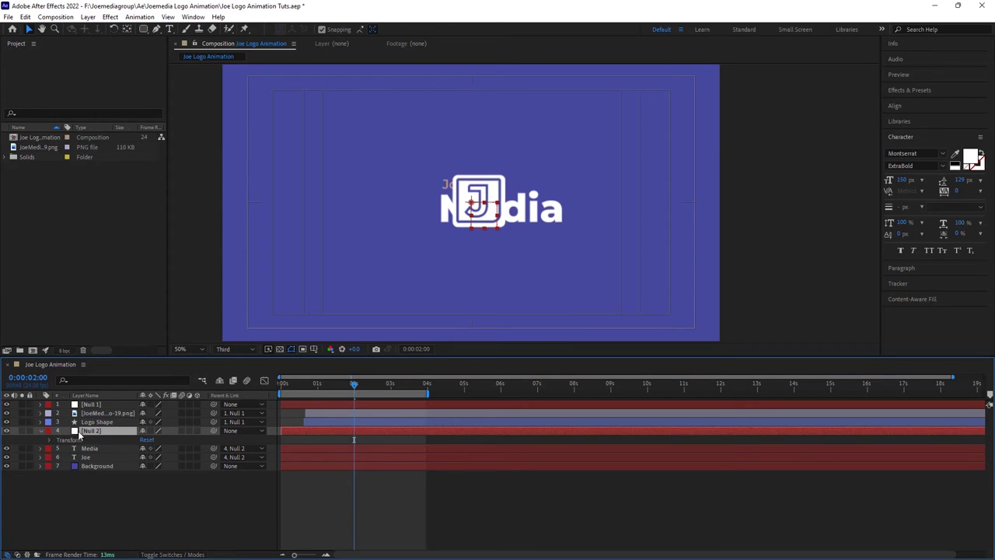
left_click(48, 440)
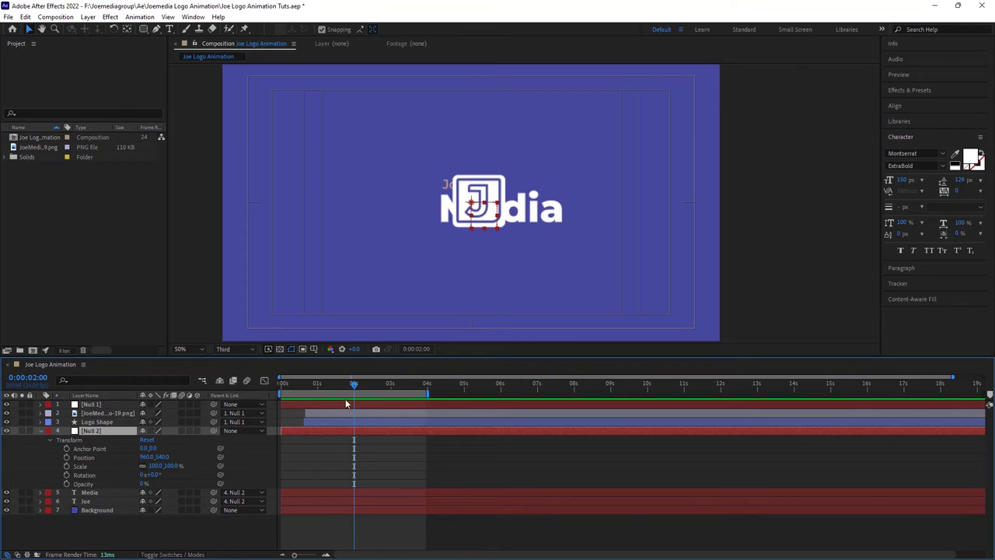
left_click_drag(354, 383, 390, 391)
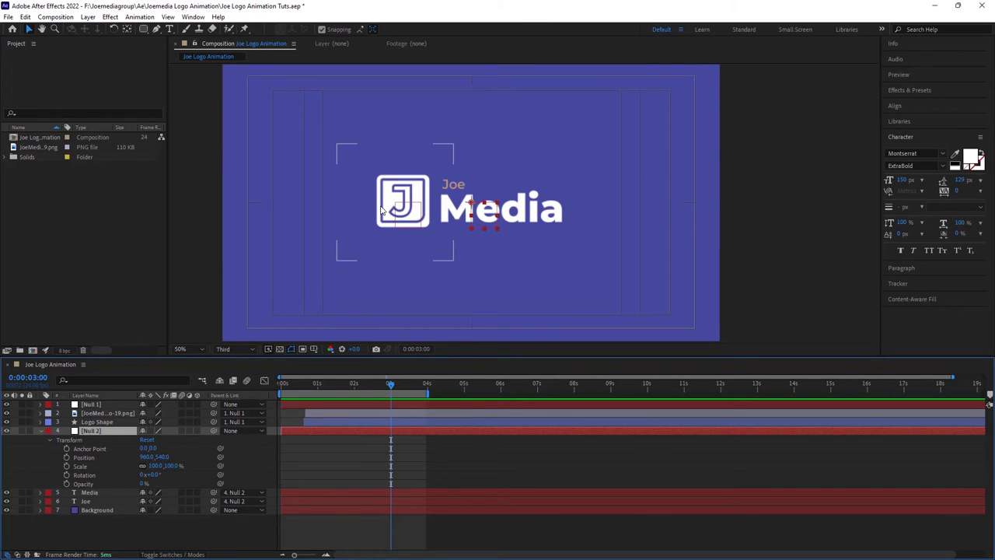
left_click(441, 210)
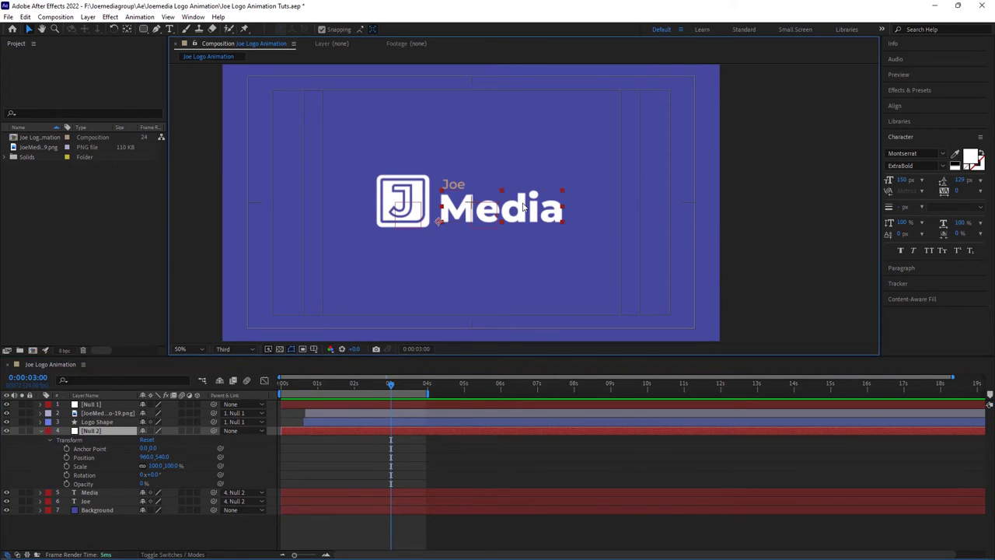
left_click(456, 185, "shift")
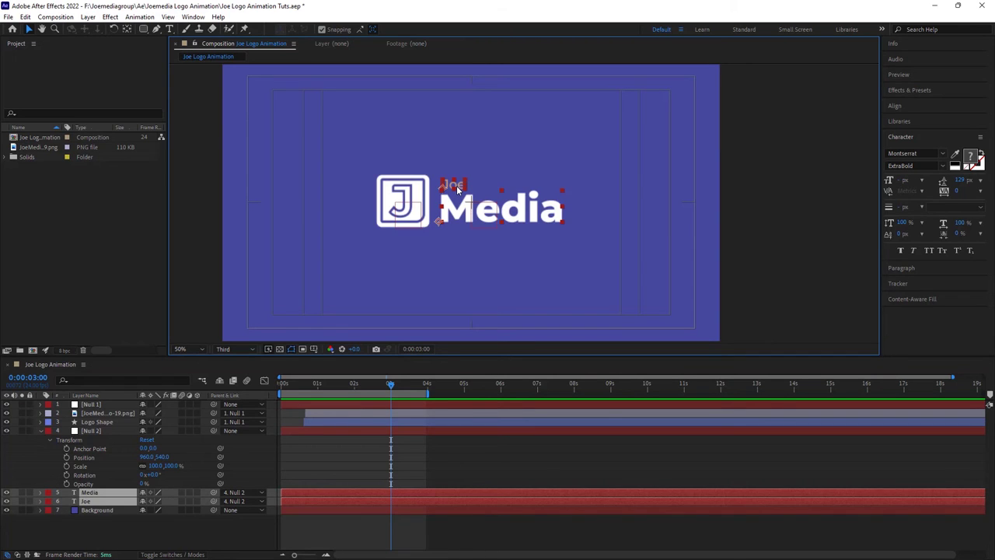
key("Left")
key("Left")
key("Left")
key("Left")
key("Left")
key("Left")
key("Left")
key("Left")
key("Left")
key("Left")
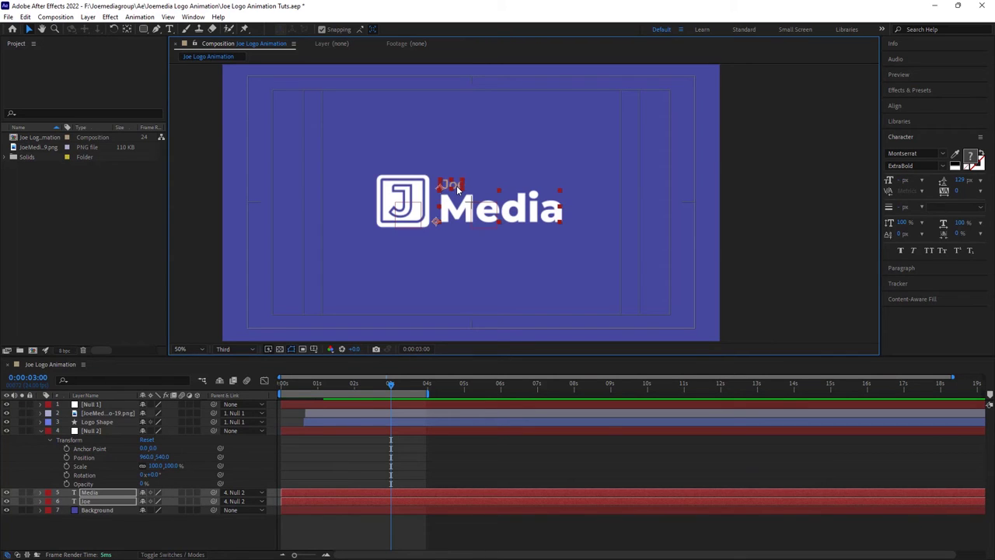
key("Left")
key("Left")
key("Left")
key("Left")
key("Left")
key("Left")
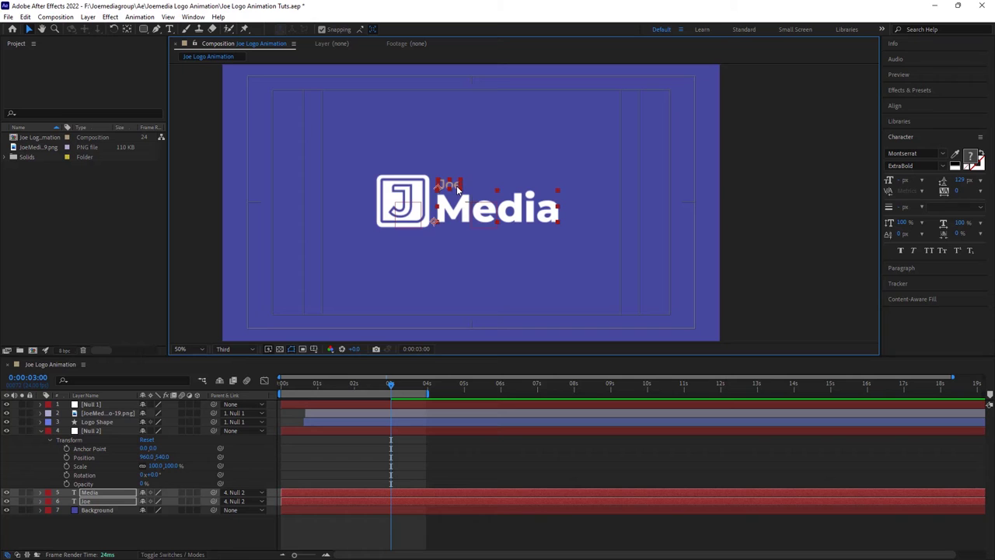
key("Left")
key("Left")
key("Left")
key("Left")
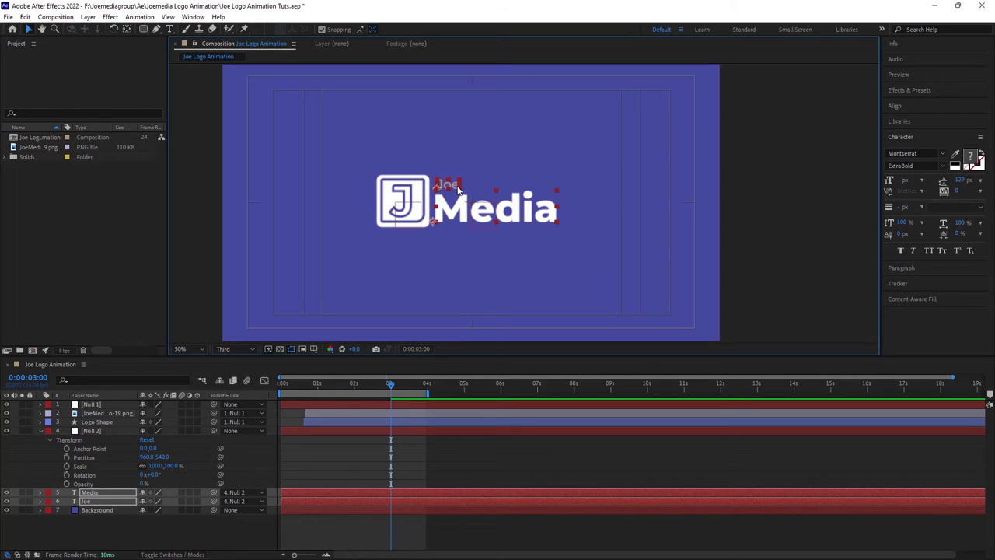
Keyframe Null 2's Position at 3 seconds, then shift it far left (526,540) at 2 seconds.
left_click(67, 458)
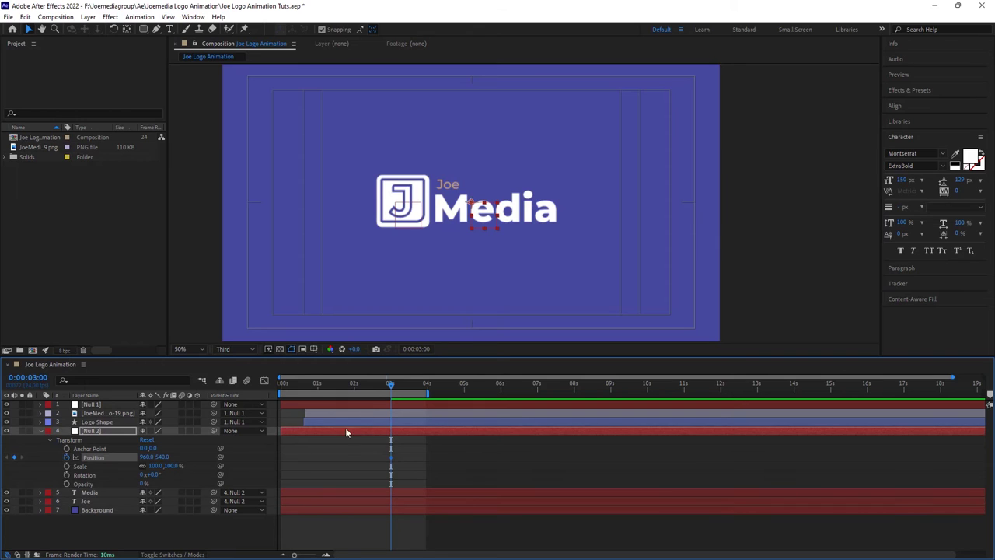
left_click_drag(391, 388, 354, 387)
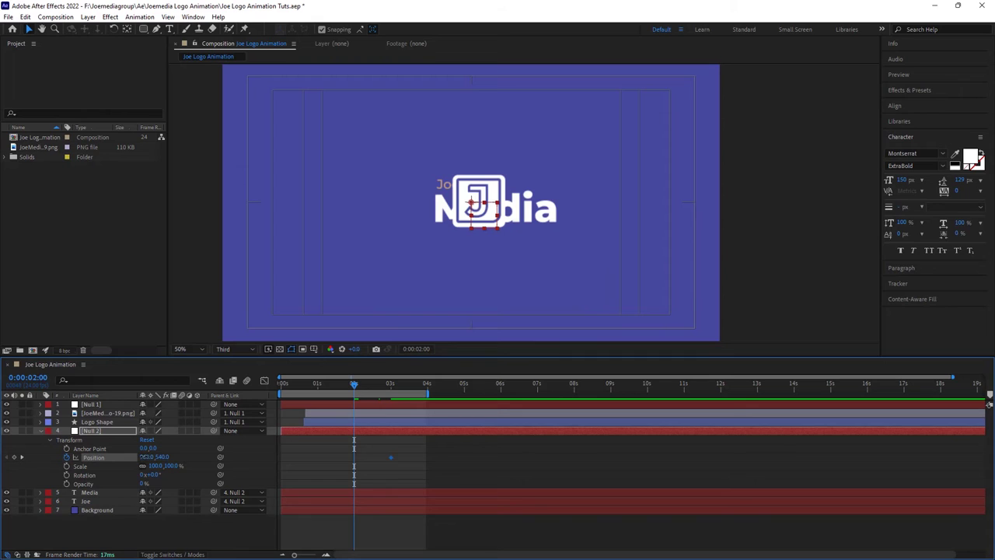
left_click_drag(148, 458, 56, 457)
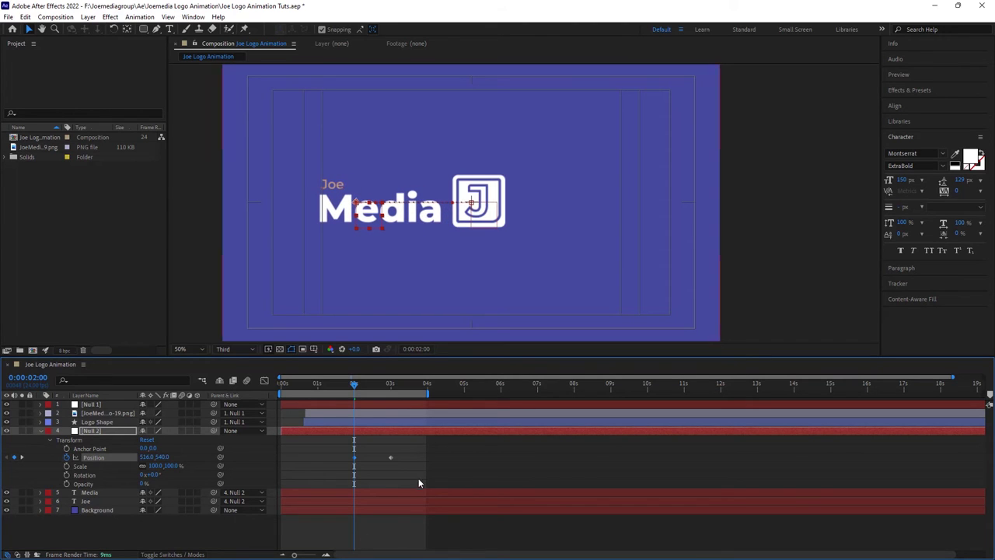
left_click_drag(328, 473, 420, 447)
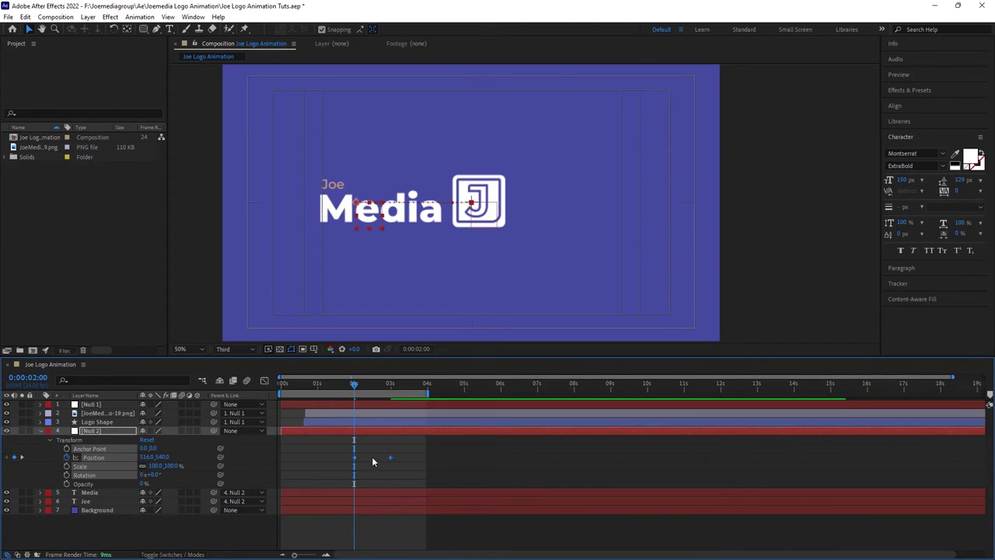
Easy Ease Null 2's position keyframes, steepen the speed-graph peak, and start the work area near 2 seconds.
right_click(391, 457)
mouse_move(456, 452)
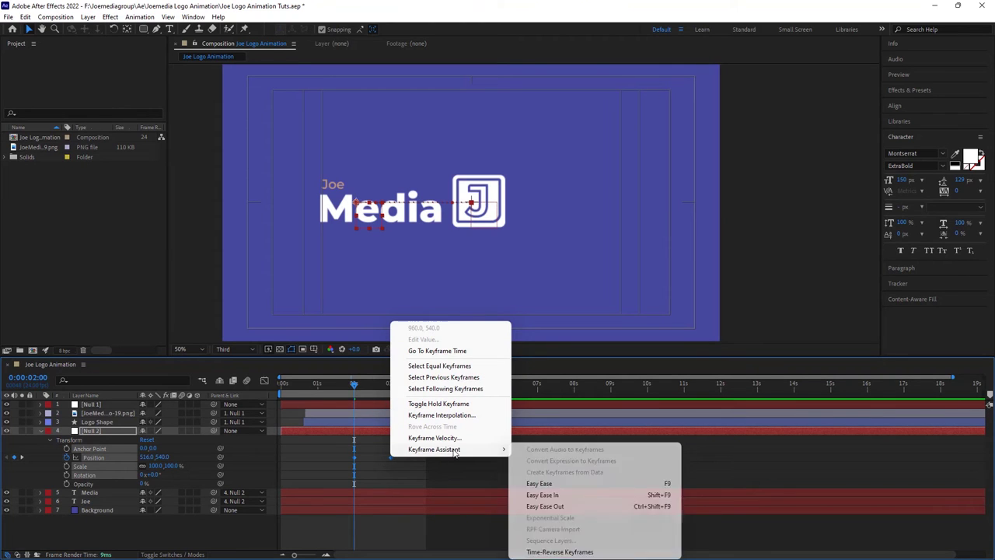
left_click(539, 484)
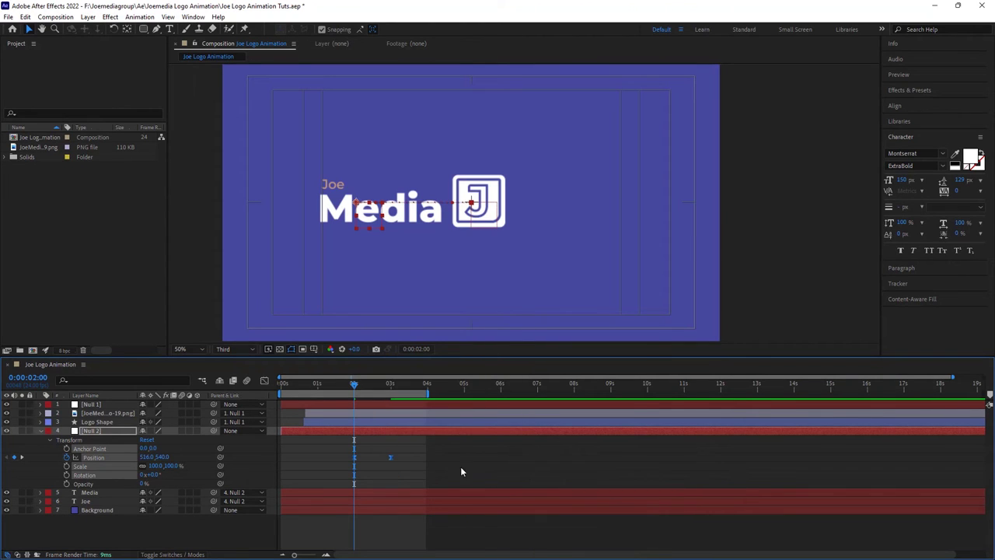
left_click(265, 380)
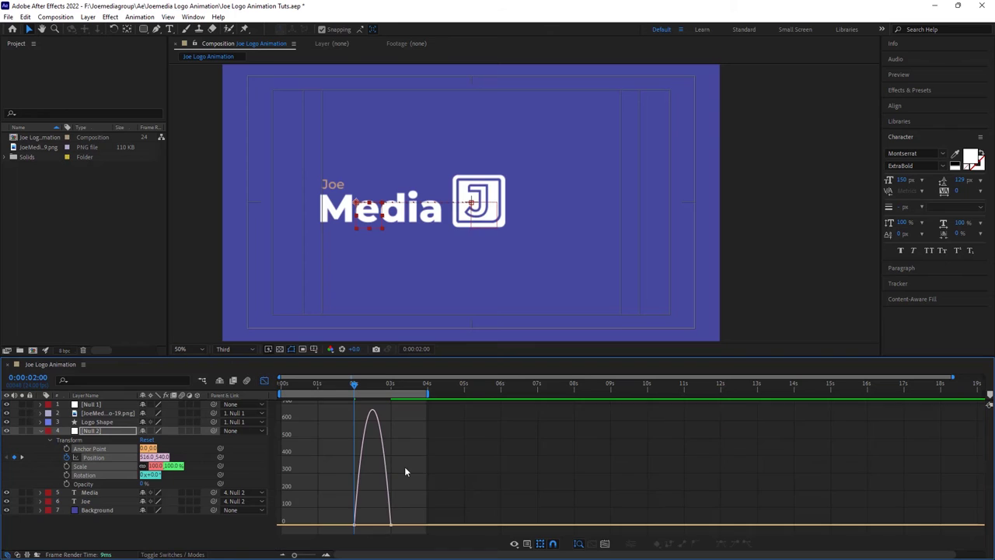
left_click_drag(329, 549, 420, 476)
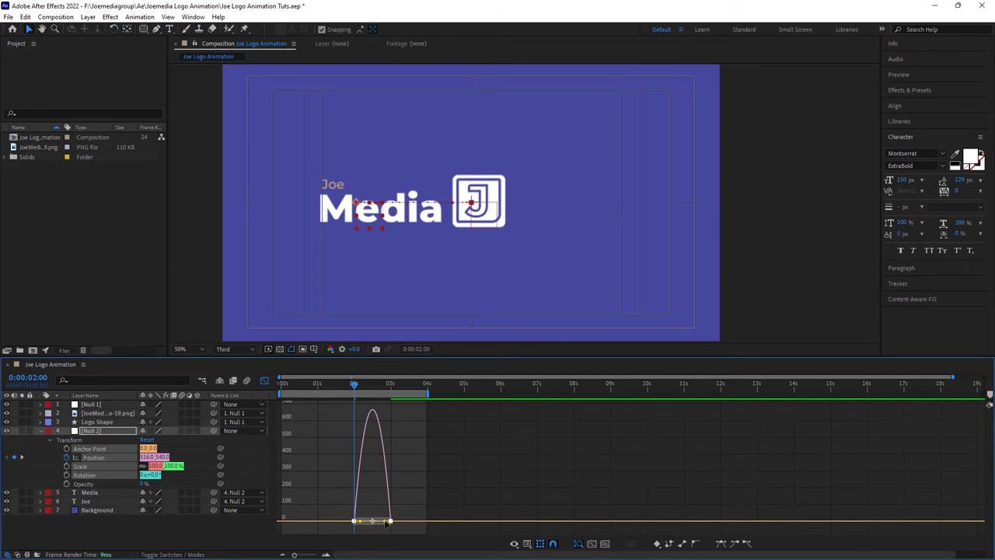
left_click_drag(386, 522, 372, 528)
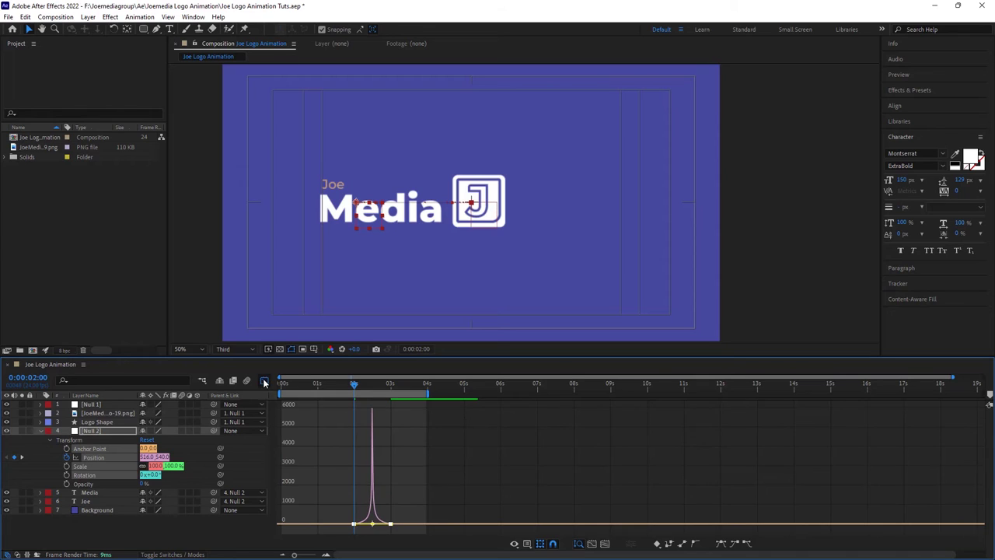
left_click(264, 380)
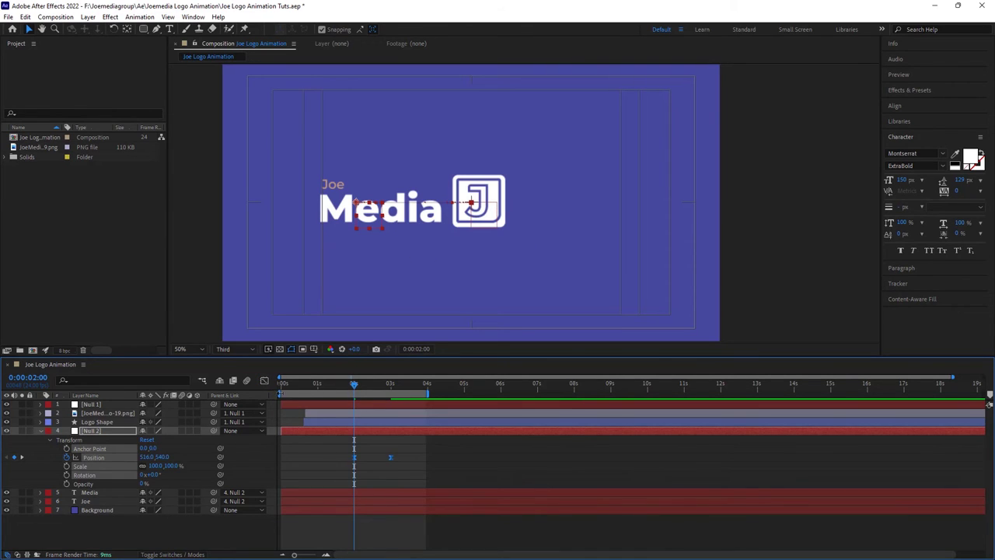
left_click_drag(280, 393, 350, 392)
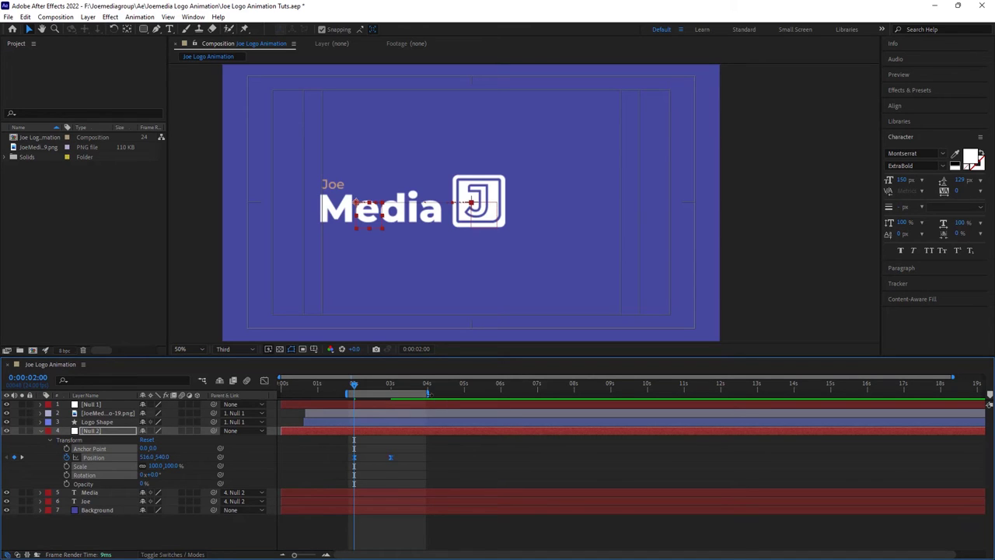
Pull the work-area end just before 4 seconds and play the logo animation preview twice.
left_click_drag(427, 392, 422, 393)
key("space")
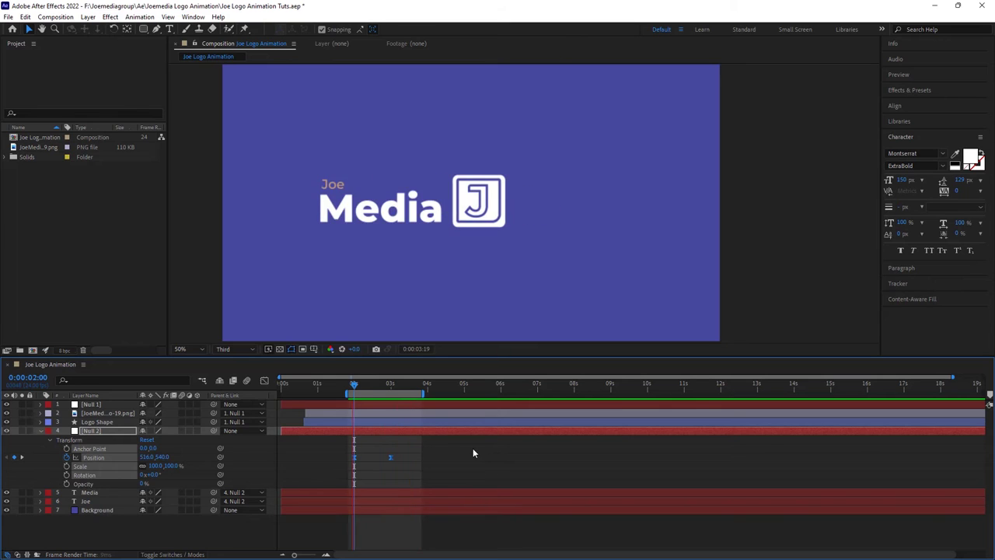
key("space")
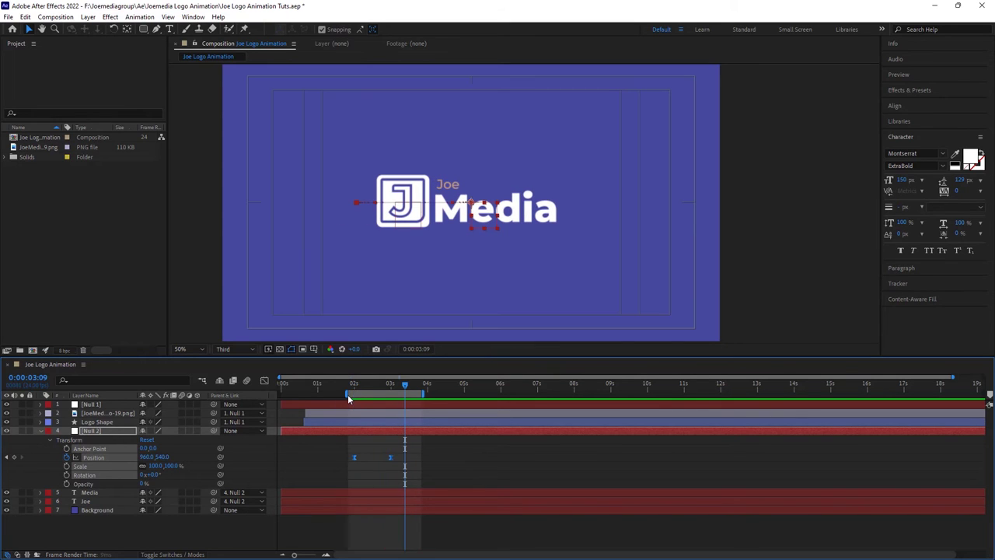
key("space")
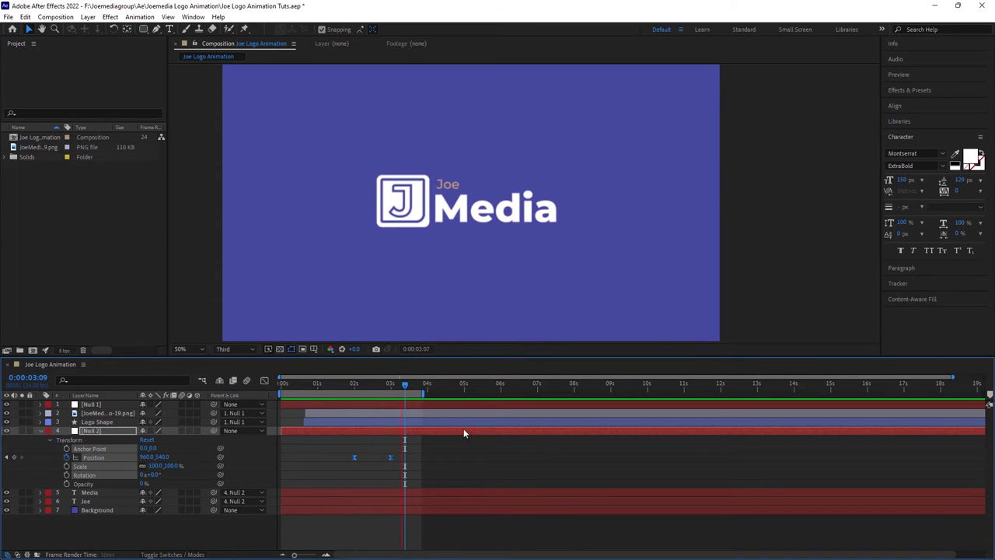
Stop the preview, scrub through the logo animation, and collapse Null 2's Transform properties.
key("space")
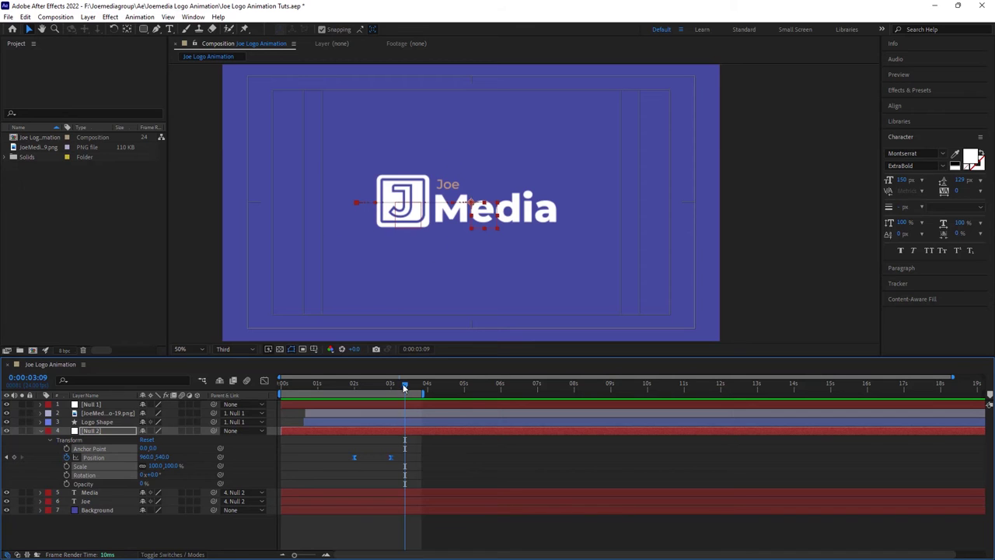
left_click_drag(361, 392, 392, 397)
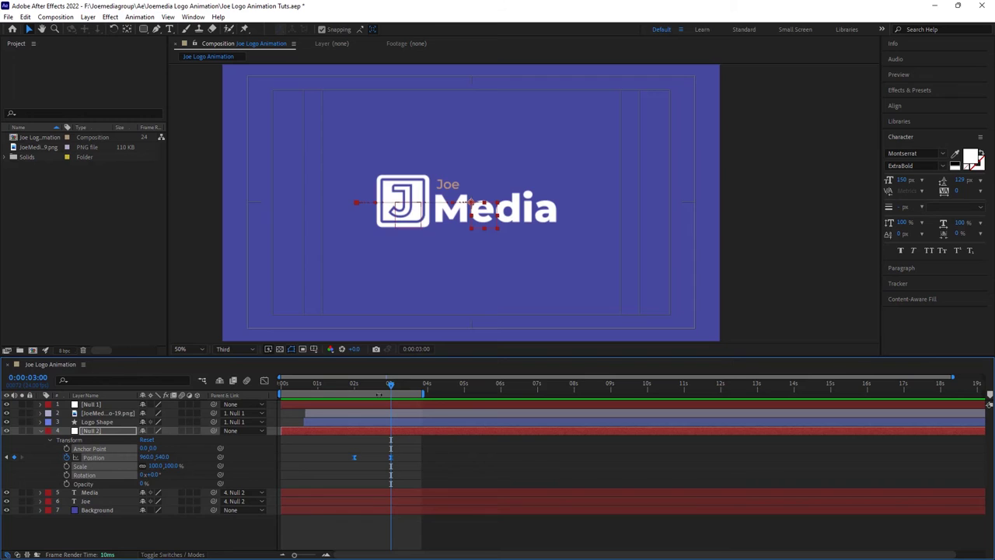
left_click(40, 431)
left_click(125, 489)
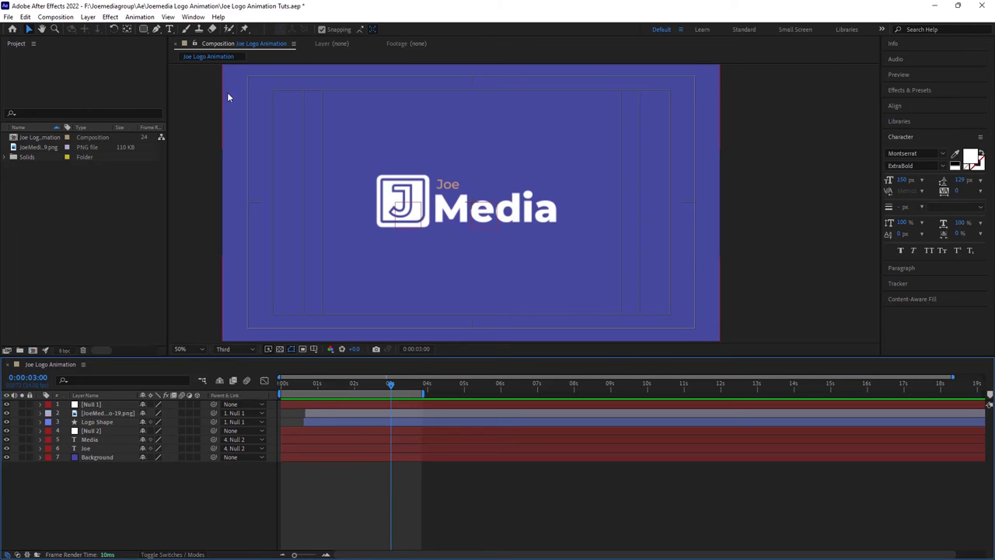
Draw a white rectangle shape layer over the left of the frame, covering the J logo.
left_click(145, 29)
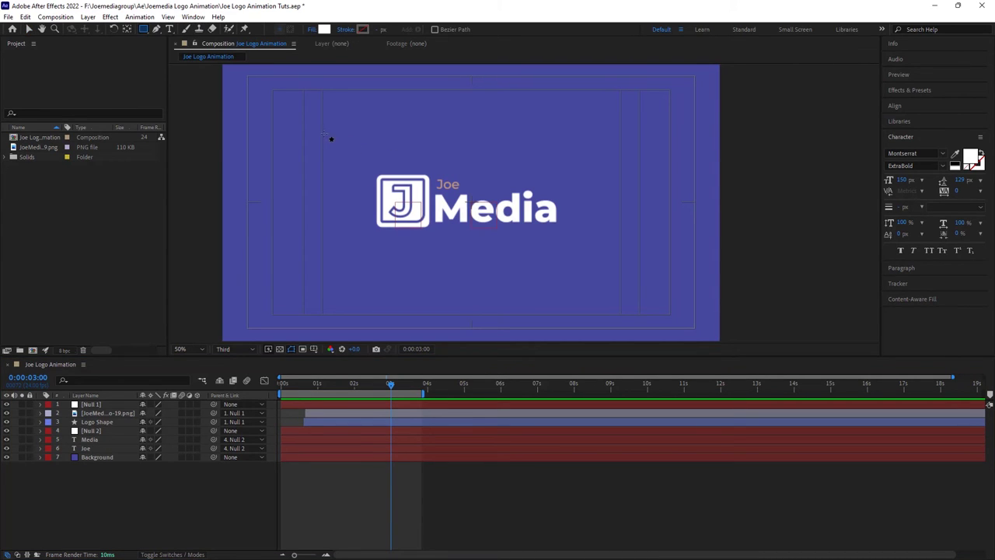
mouse_move(321, 125)
left_mouse_down()
mouse_move(420, 253)
mouse_move(427, 303)
mouse_move(528, 313)
mouse_move(404, 278)
mouse_move(340, 277)
mouse_move(381, 280)
left_mouse_up()
left_click(29, 30)
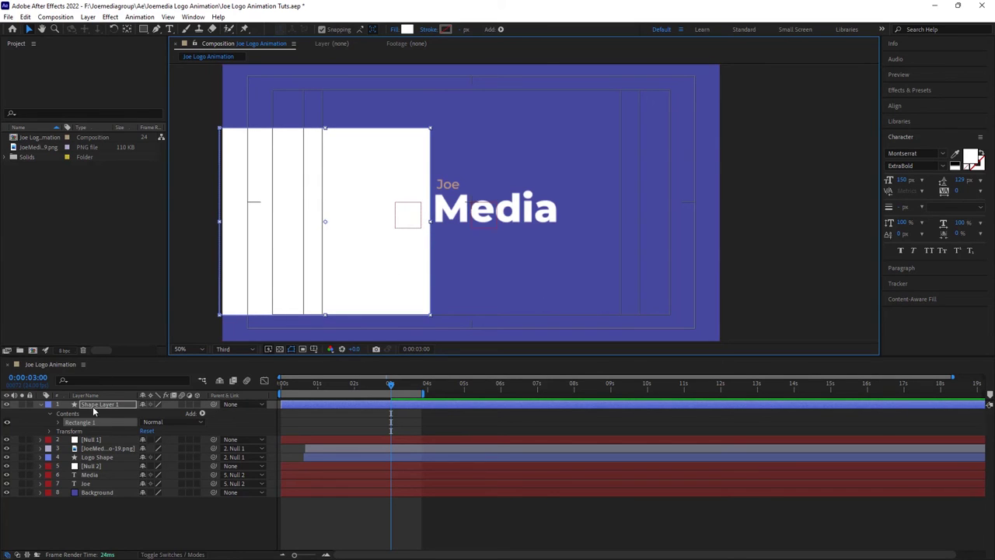
Rename Shape Layer 1 to 'Mask'.
right_click(112, 400)
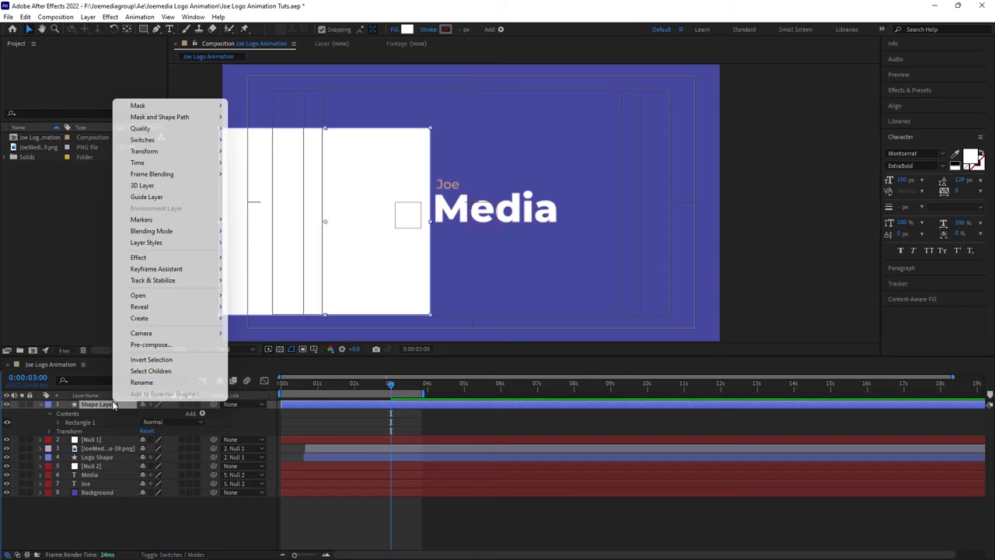
left_click(159, 380)
type("Mask")
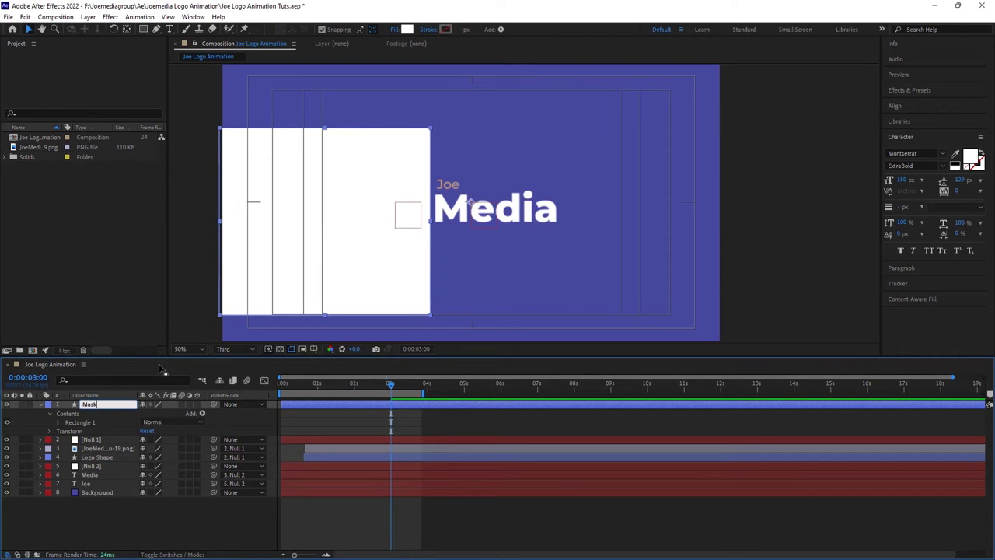
left_click(127, 521)
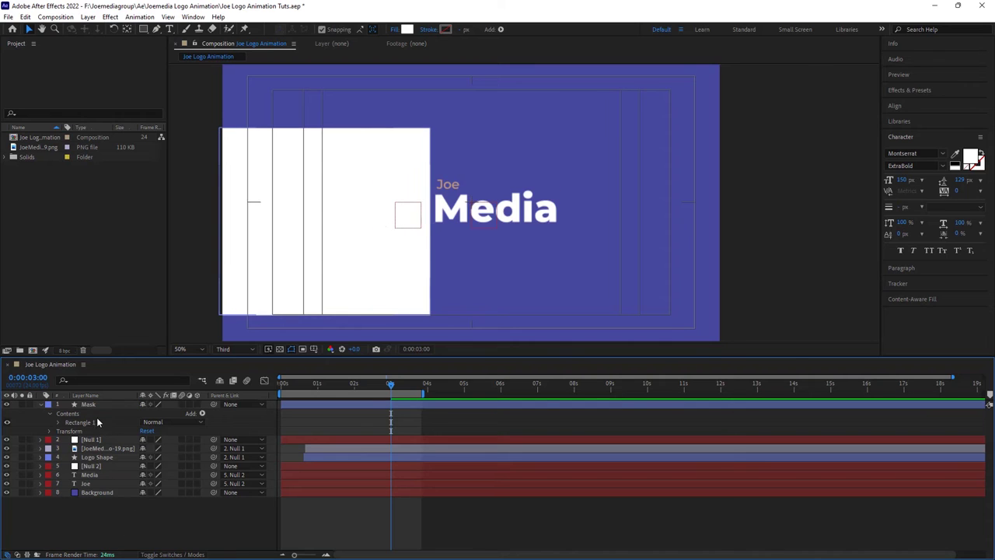
Move the Mask layer directly above the Media text layer and select Media.
left_click(100, 404)
left_click_drag(99, 409, 112, 469)
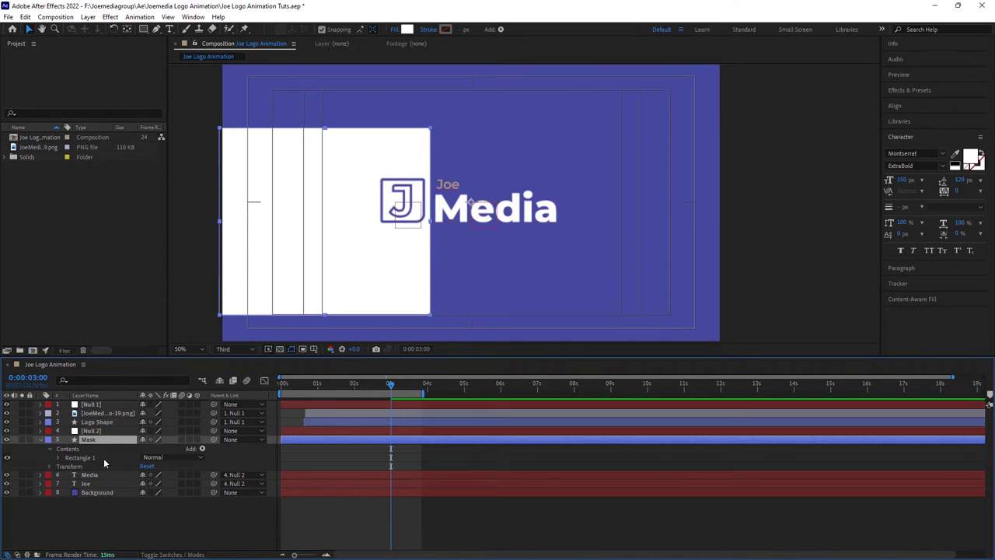
left_click(41, 439)
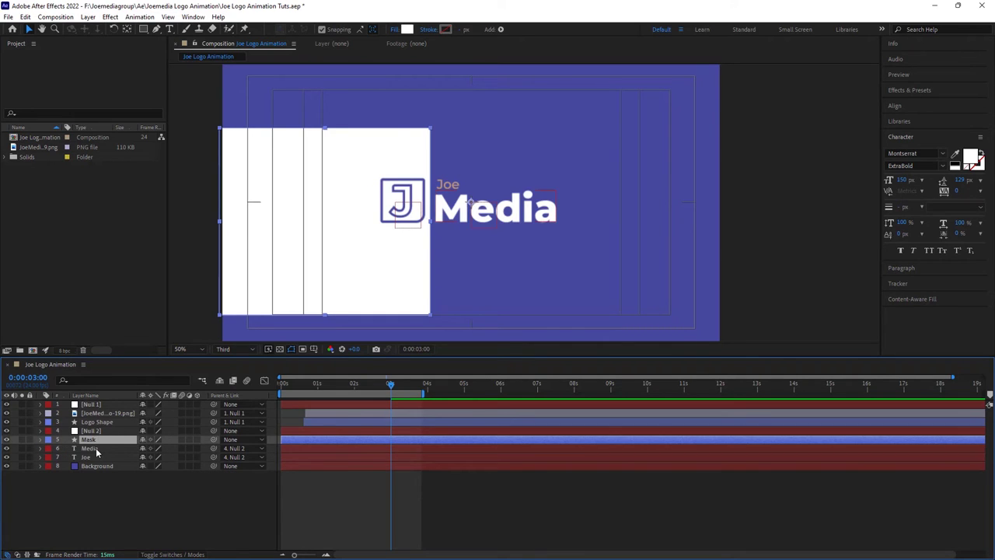
left_click(90, 449)
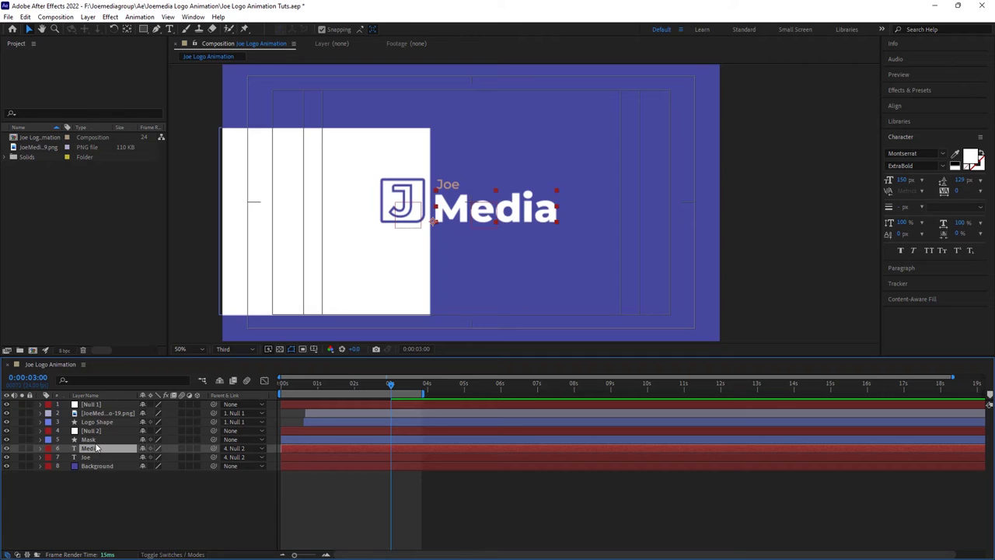
Set Media's track matte to Alpha Inverted Matte 'Mask' and scrub back to check the reveal.
left_click(171, 555)
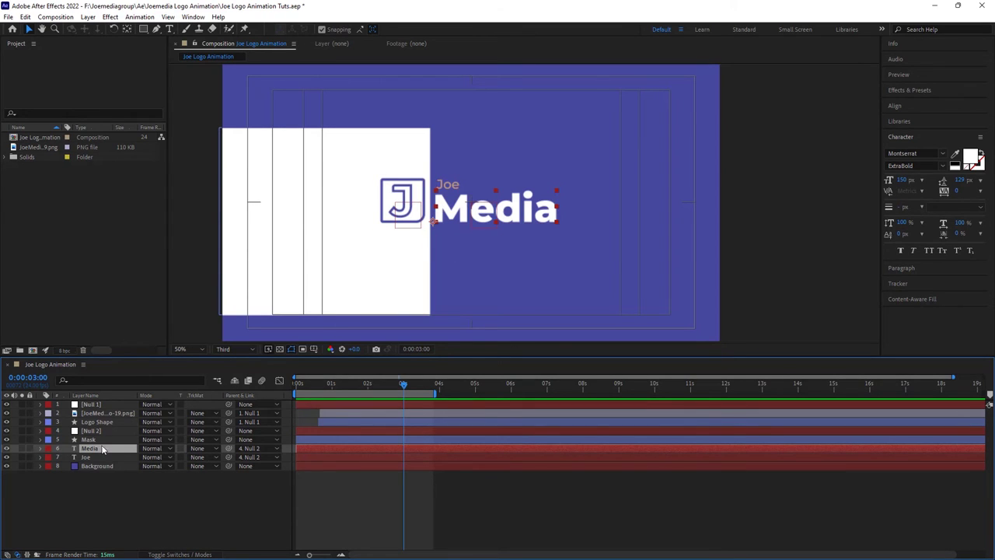
left_click(200, 449)
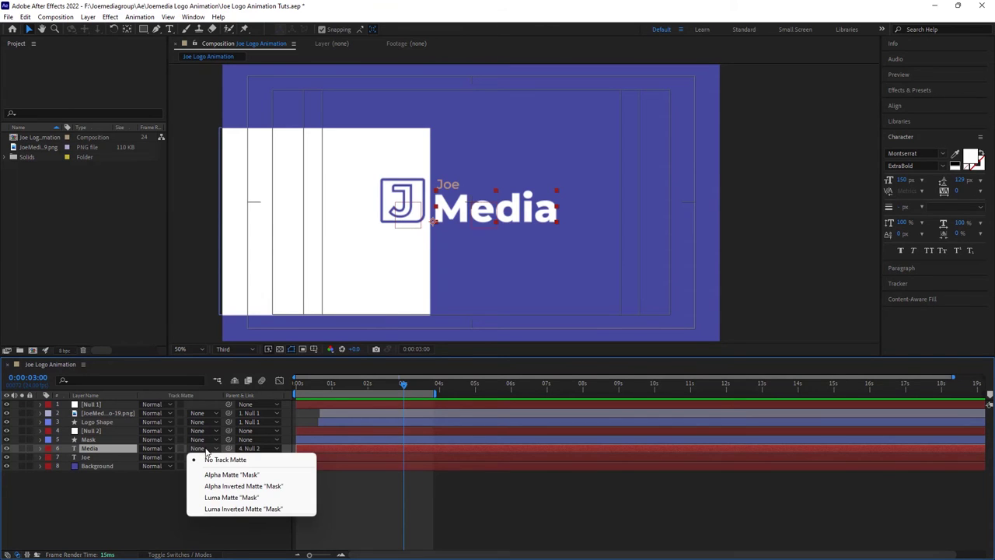
left_click(220, 486)
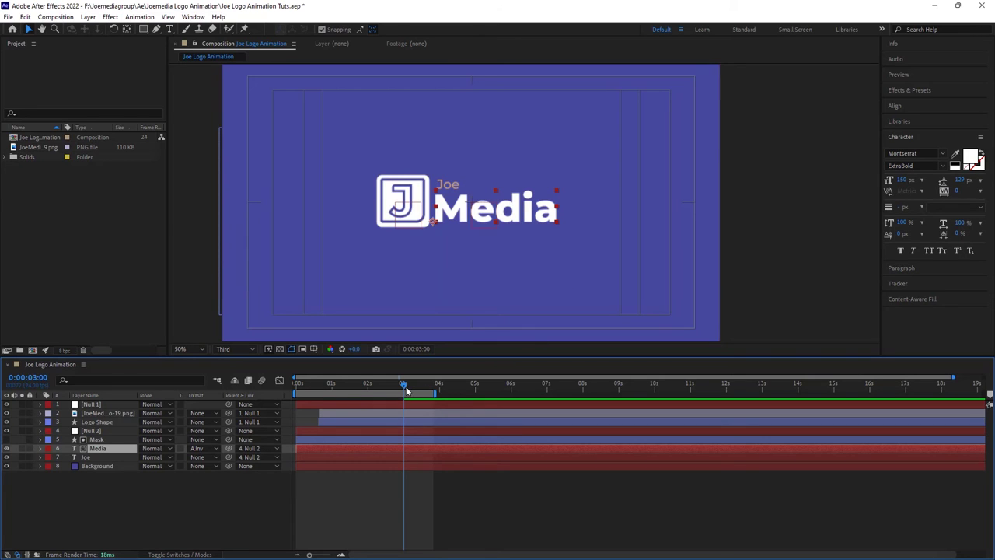
left_click_drag(405, 383, 316, 411)
left_click(389, 396)
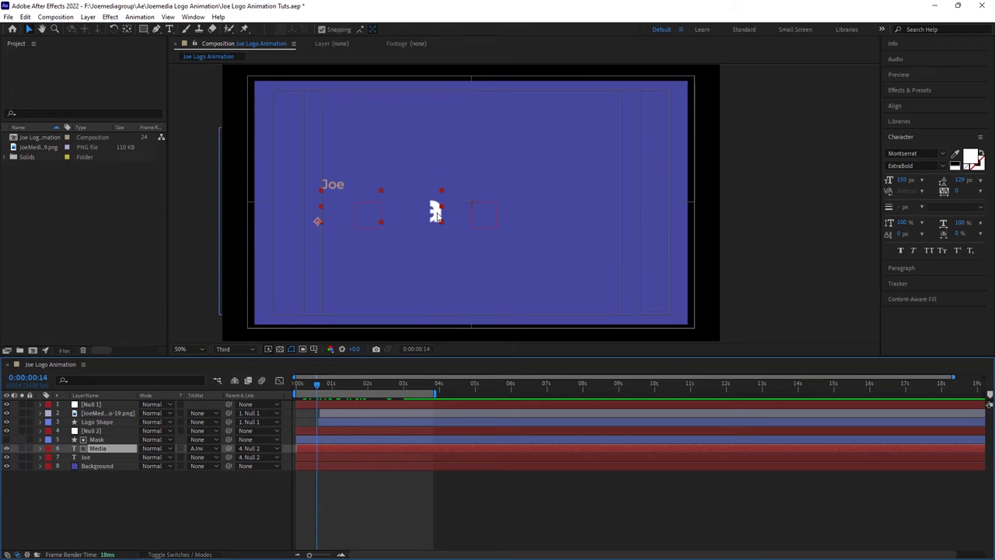
Nudge the Mask rectangle four steps right, then preview the reveal from the start.
left_click(411, 289)
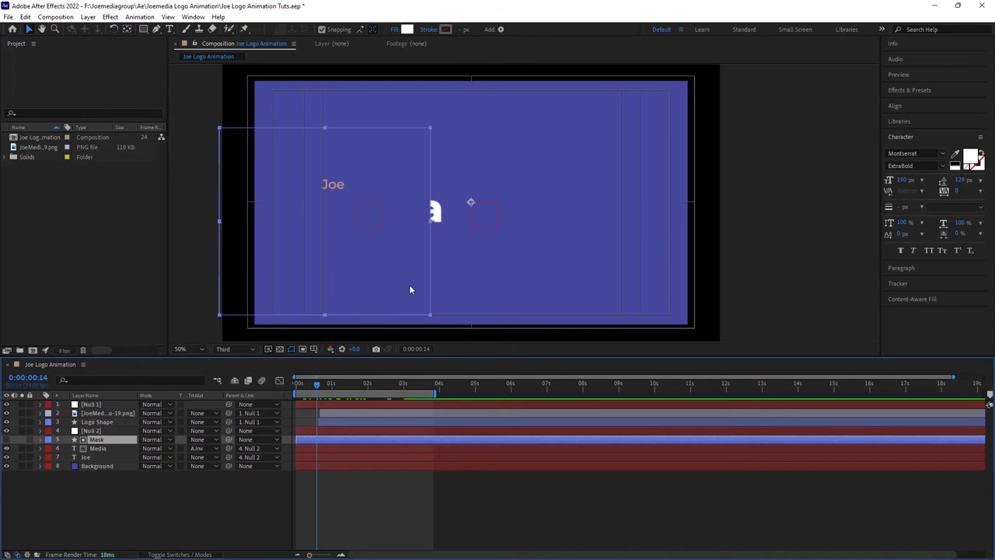
key("Right")
key("Right")
key("Right")
key("Right")
key("Right")
key("Right")
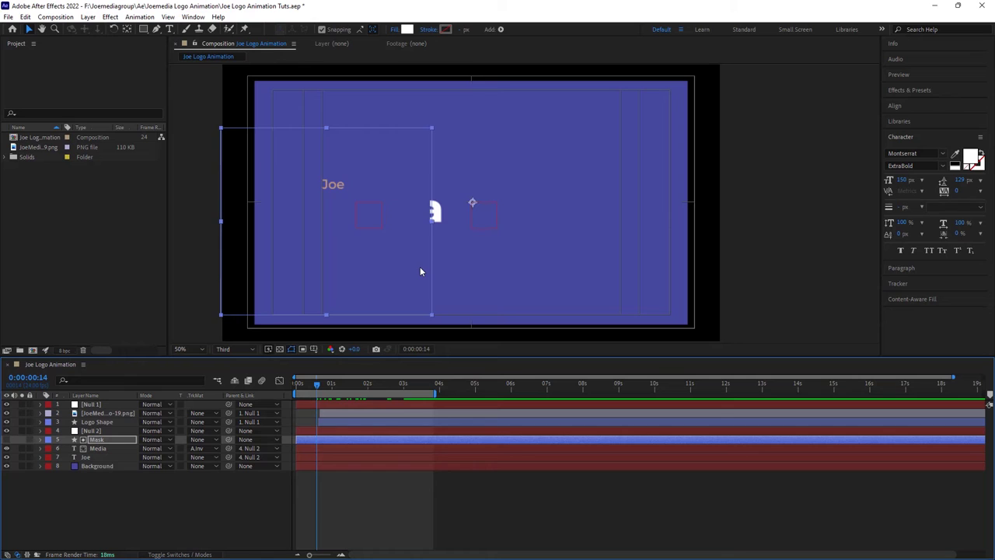
key("Right")
key("Right")
key("Right")
key("Right")
key("Right")
key("Right")
key("Right")
key("Right")
key("Right")
key("Right")
key("Right")
key("Right")
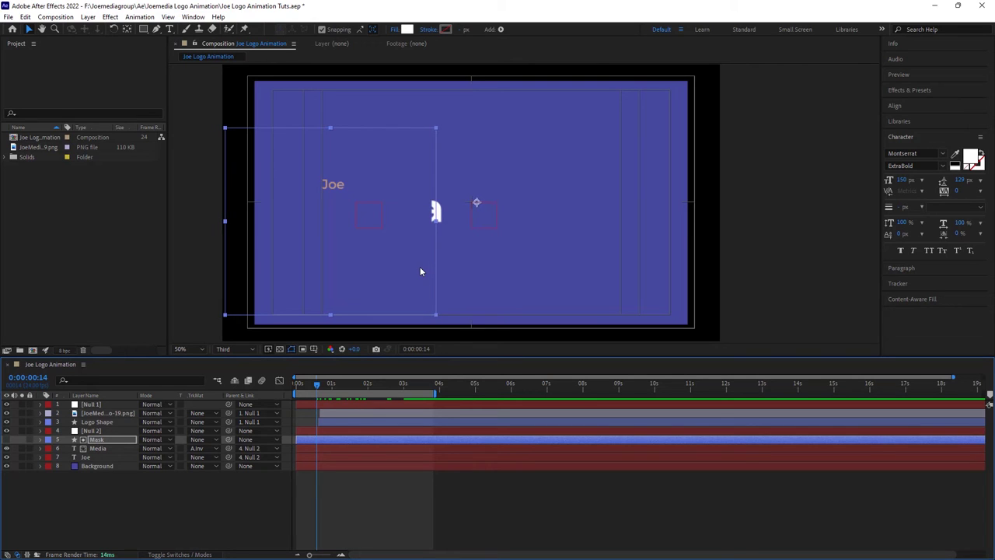
key("Right")
key("Right")
key("Right")
key("Right")
key("Right")
key("Right")
key("Right")
key("Right")
key("Right")
key("Right")
key("Right")
key("Right")
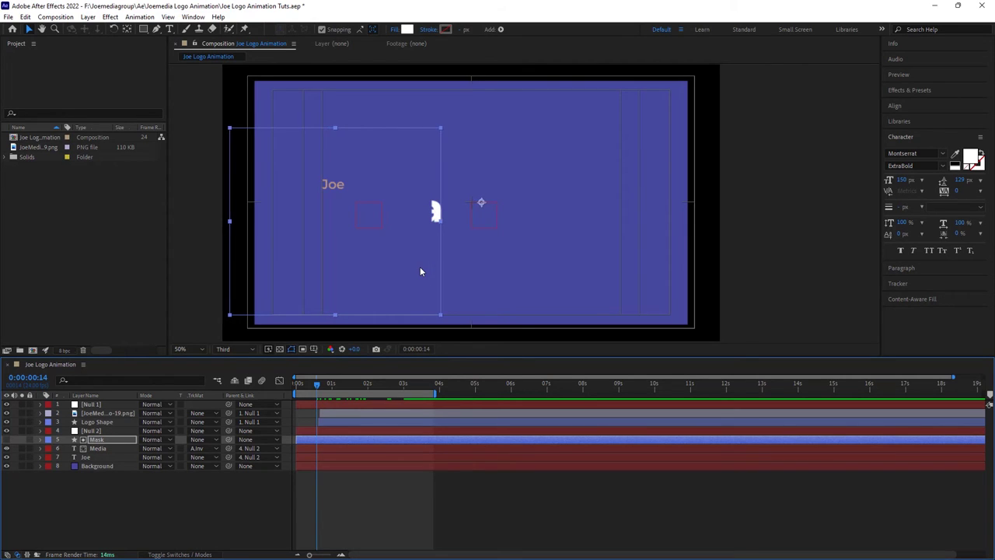
key("Right")
key("Right")
key("Right")
key("Right")
key("Right")
key("Right")
key("Right")
key("Right")
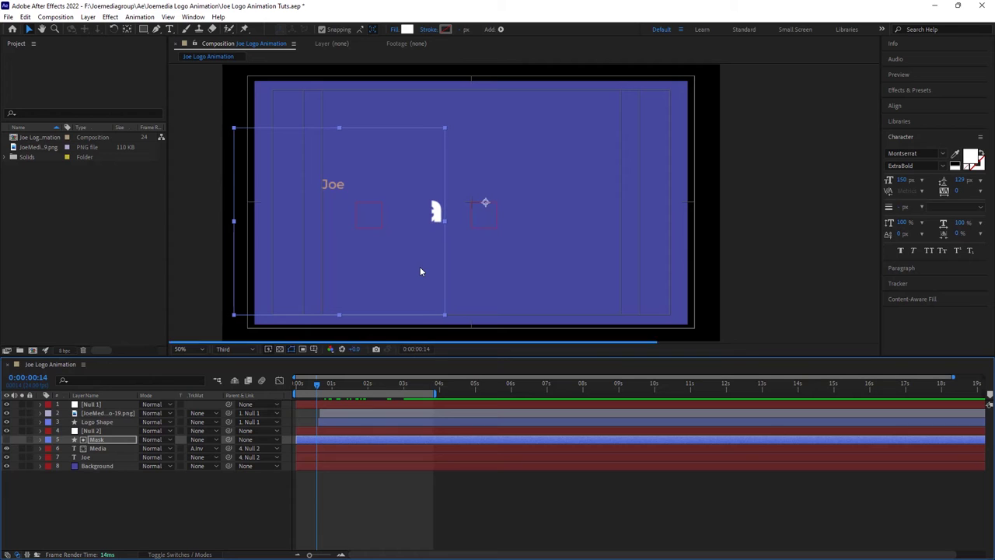
left_click(215, 507)
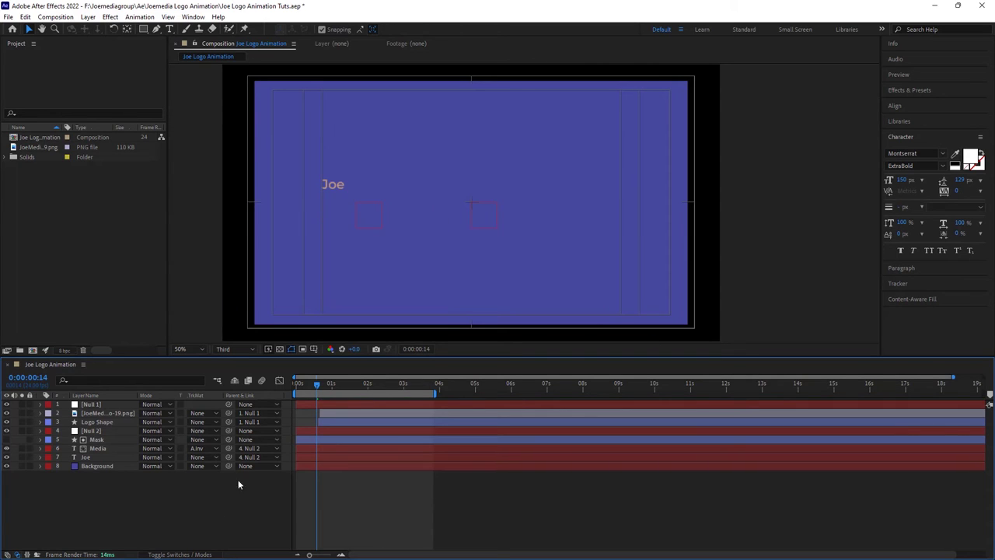
left_click_drag(320, 387, 280, 397)
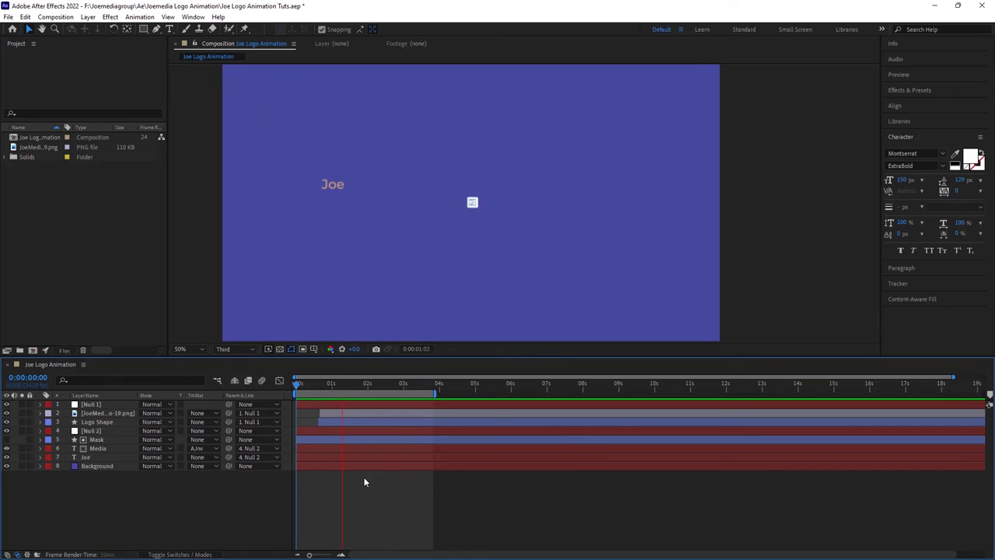
key("space")
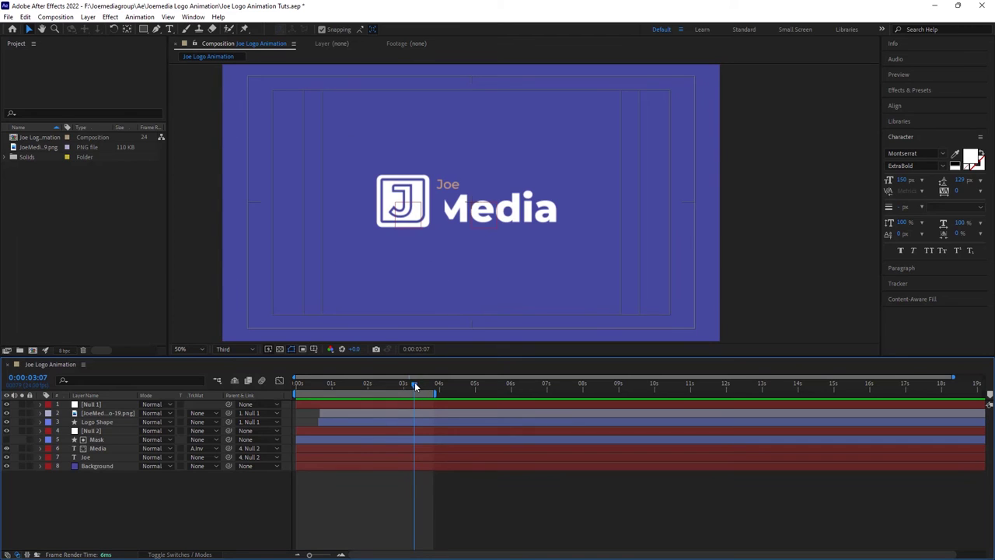
Nudge the Mask rectangle four steps left to show more of the M, then preview.
mouse_move(415, 383)
left_mouse_down()
mouse_move(314, 391)
mouse_move(412, 394)
left_mouse_up()
left_click(106, 441)
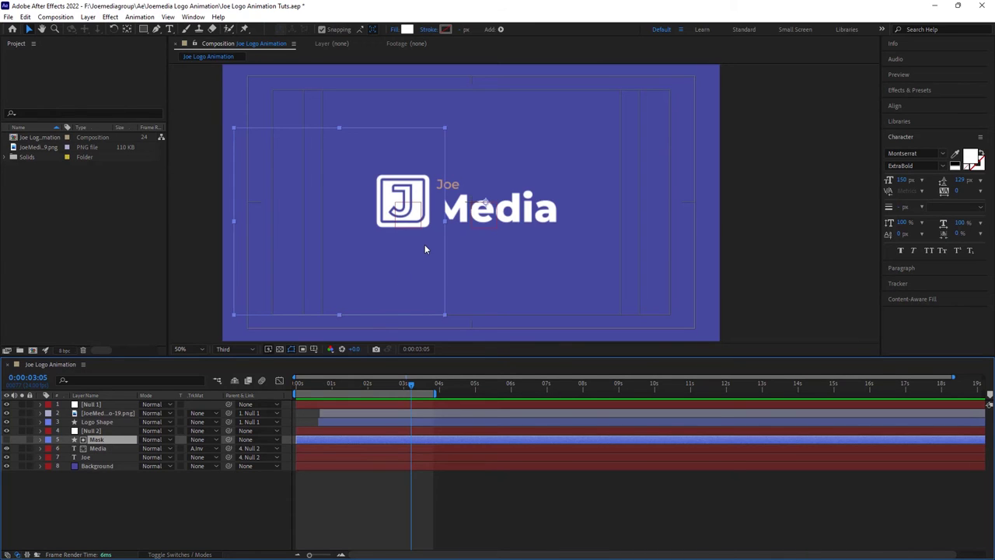
key("Left")
key("Left")
key("Left")
key("Left")
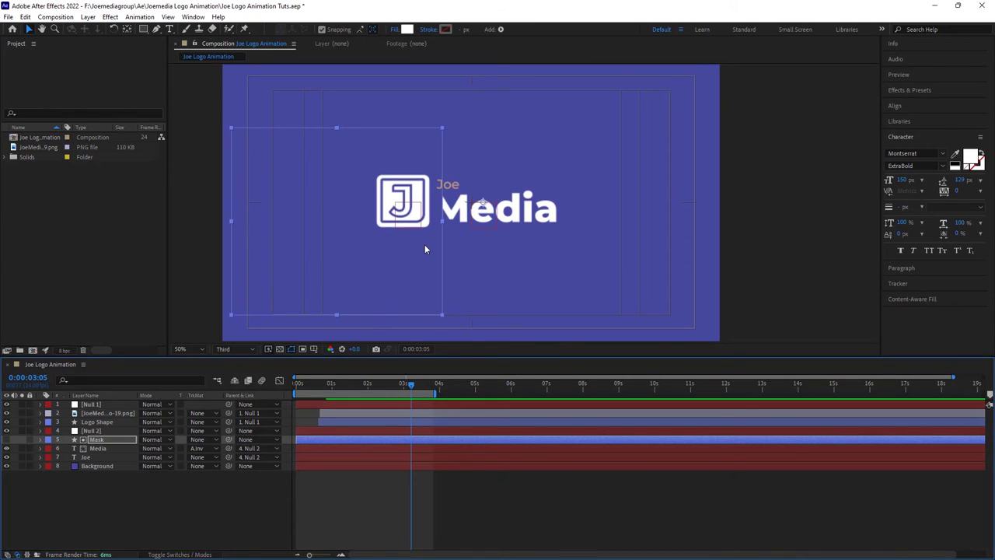
key("Left")
key("Left")
key("Left")
key("Left")
key("Left")
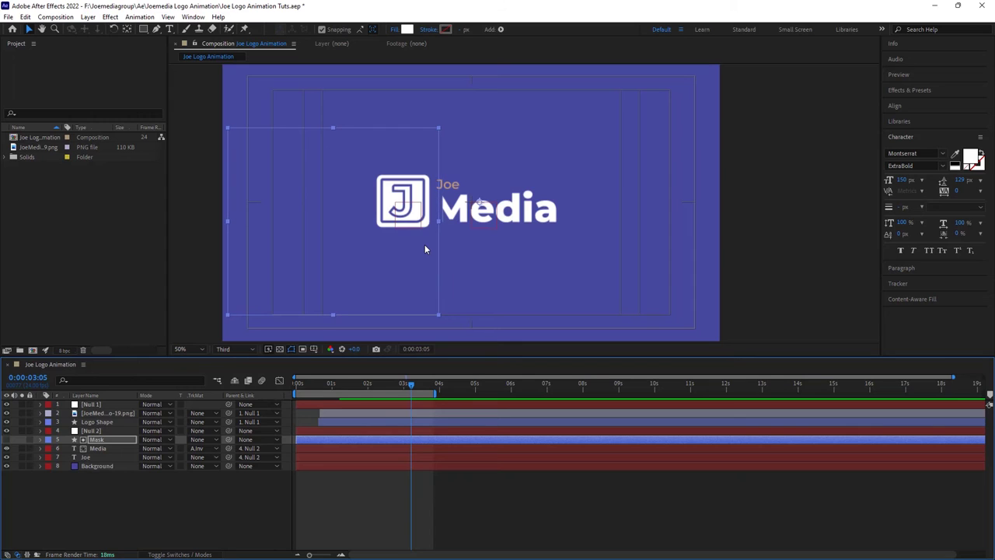
key("Left")
key("Left")
key("Left")
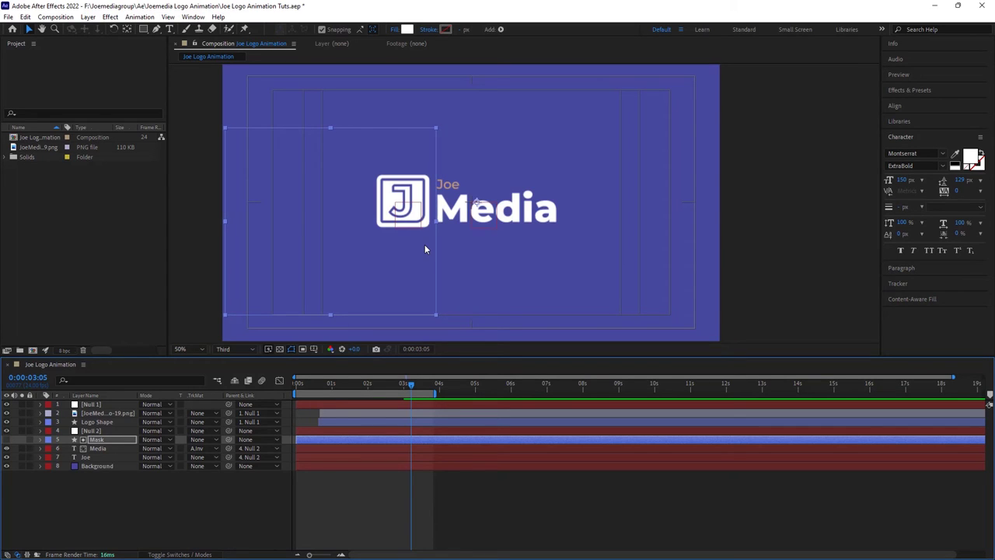
key("Left")
left_click(266, 520)
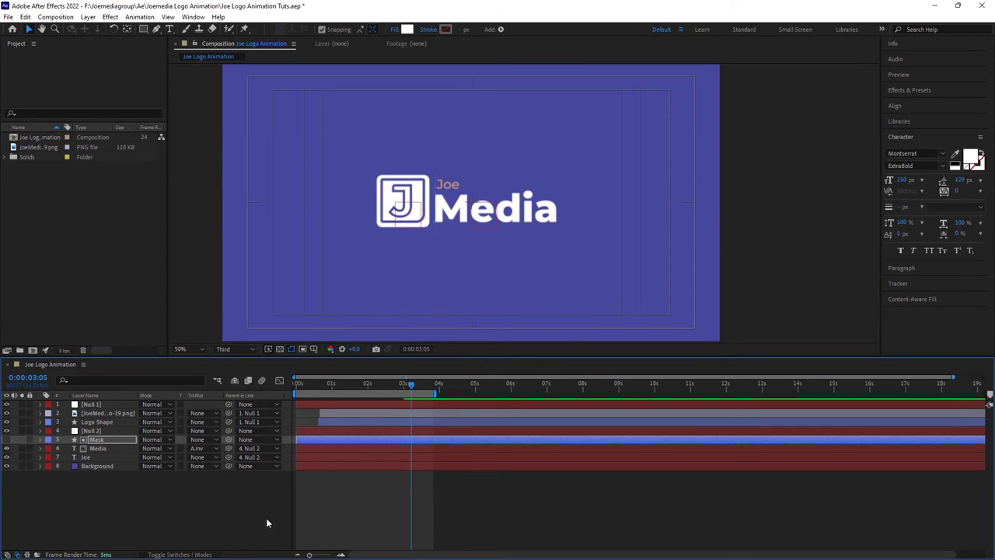
key("space")
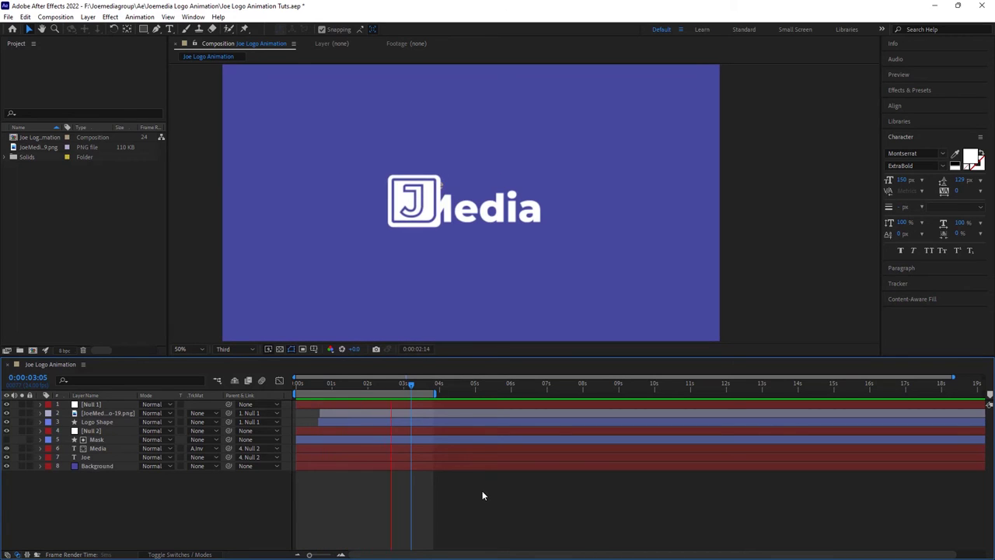
key("space")
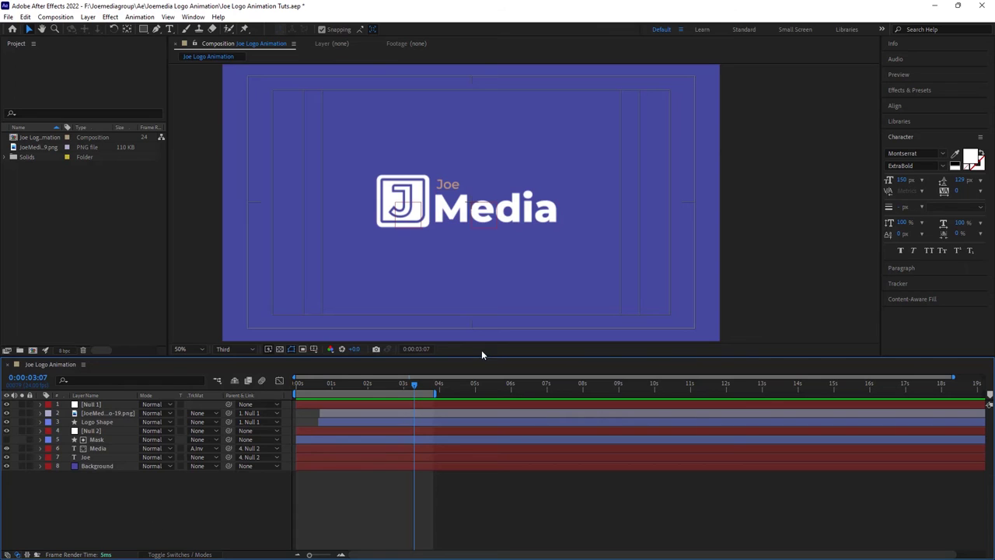
Duplicate the Mask layer as Mask 2 and place it below the Media layer.
left_click(101, 439)
key("ctrl+d")
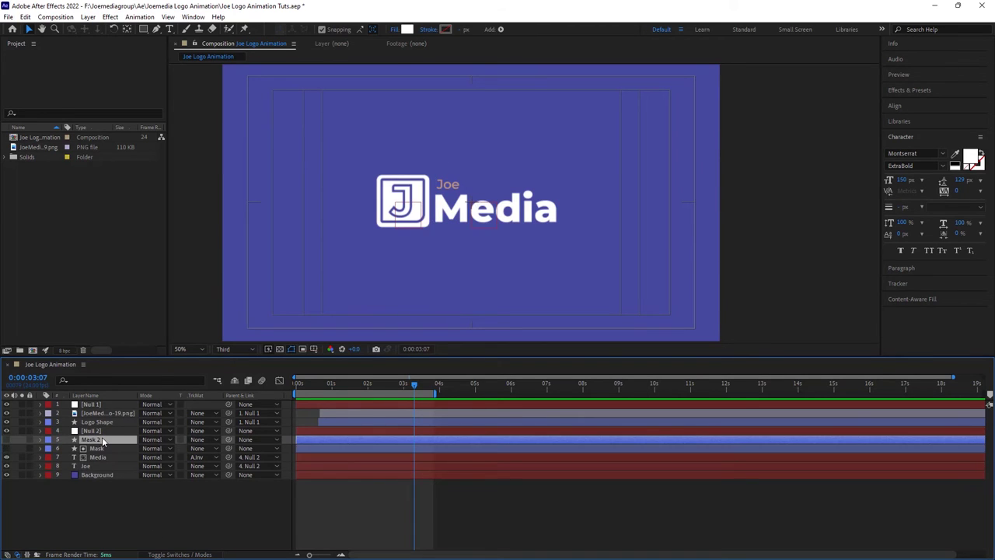
left_click_drag(105, 437, 113, 467)
Set Joe's track matte to Alpha Inverted Matte 'Mask 2' and scrub back to check.
left_click(113, 467)
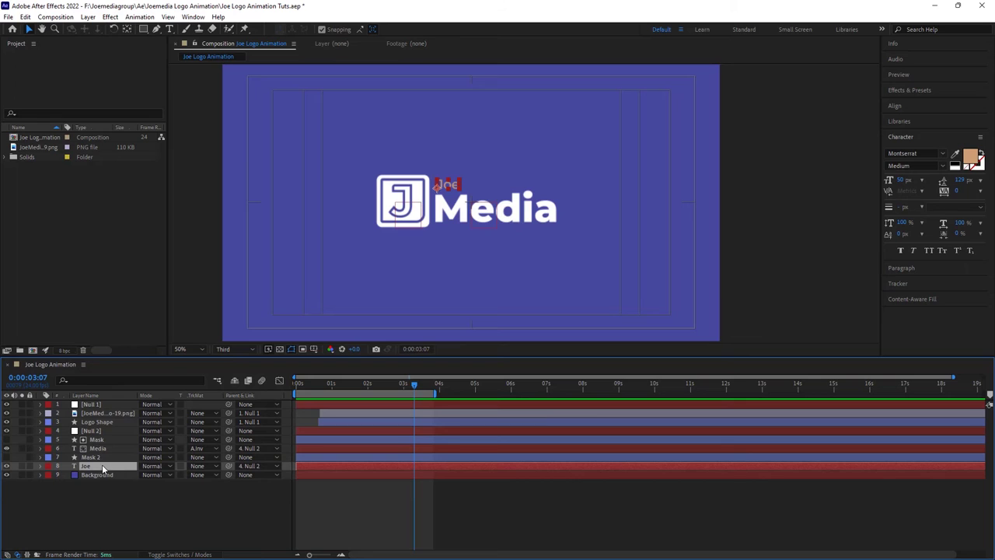
left_click(205, 467)
left_click(228, 504)
left_click_drag(402, 385, 344, 404)
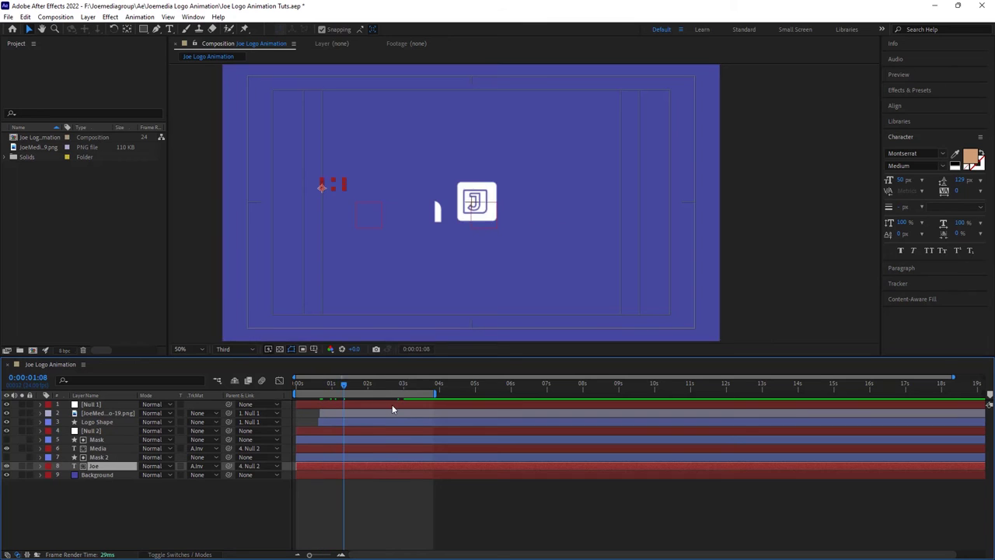
left_click(341, 415)
Drag the Mask shape slightly right in the viewer, then replay from the start.
left_click(230, 512)
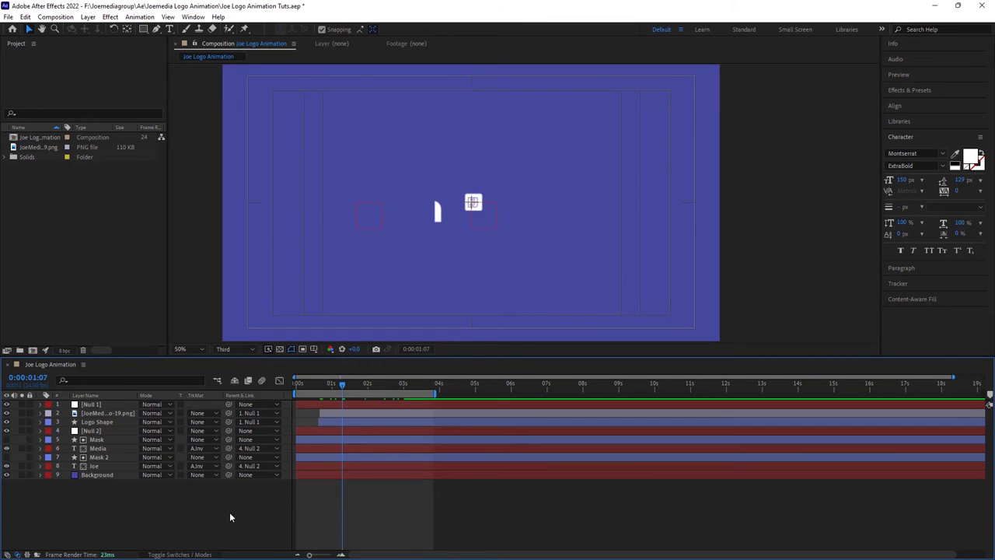
left_click_drag(339, 391, 378, 411)
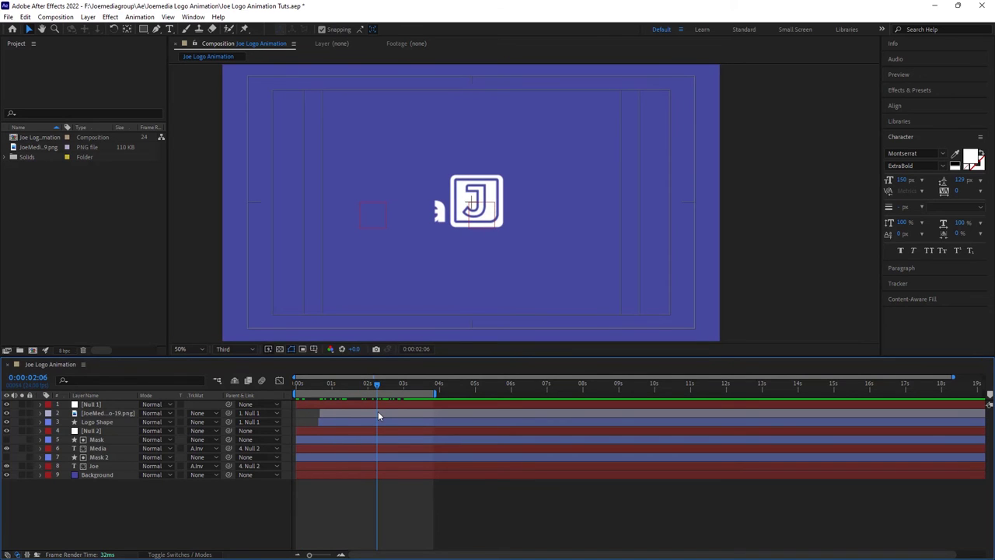
left_click_drag(377, 412, 378, 417)
left_click(111, 440)
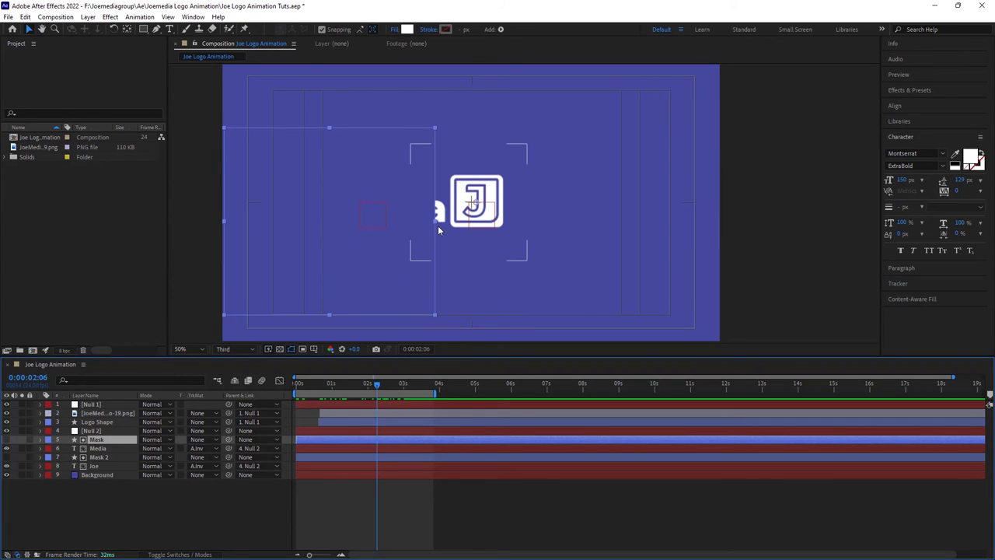
left_click_drag(435, 221, 446, 221)
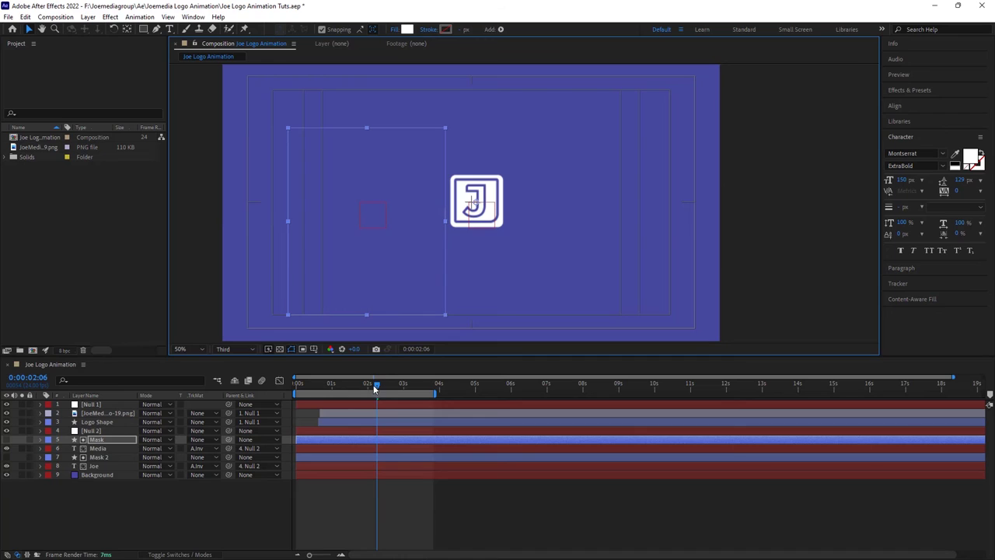
left_click_drag(375, 389, 290, 399)
key("space")
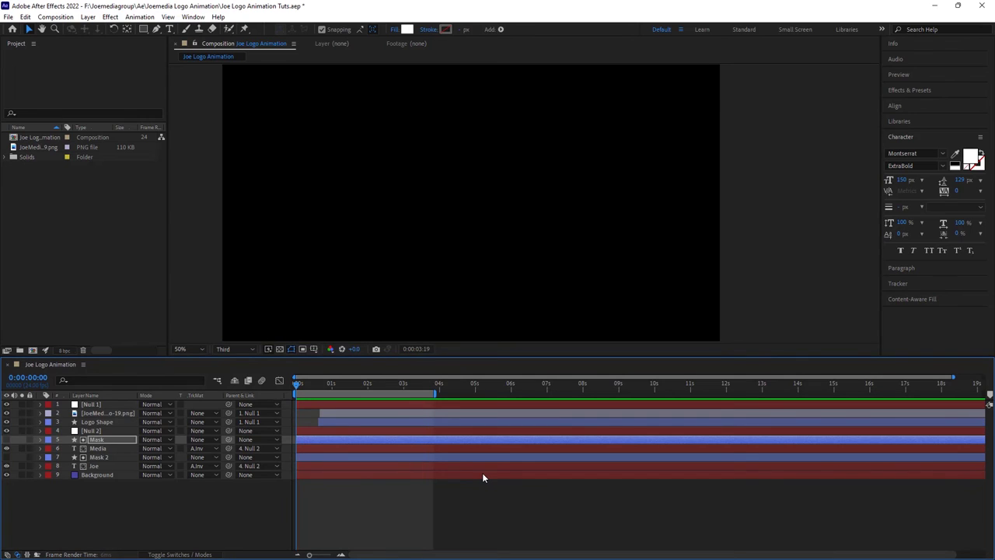
Stop the preview and delete the Mask layer.
key("space")
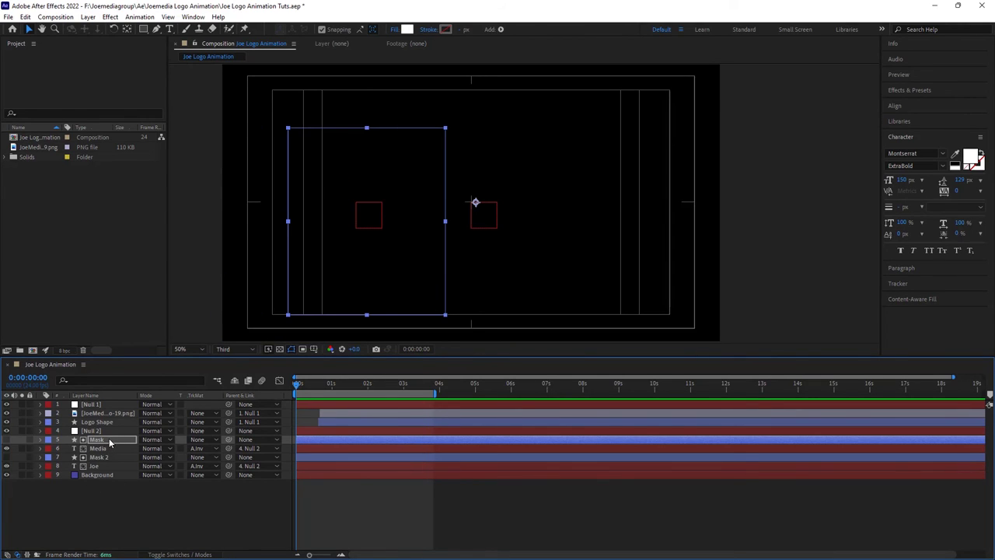
key("Delete")
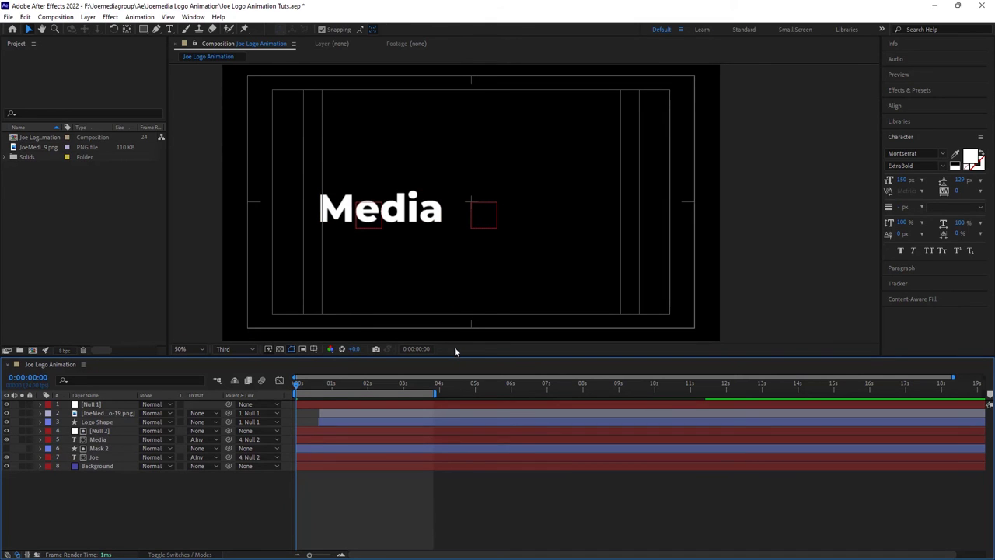
left_click_drag(298, 384, 371, 387)
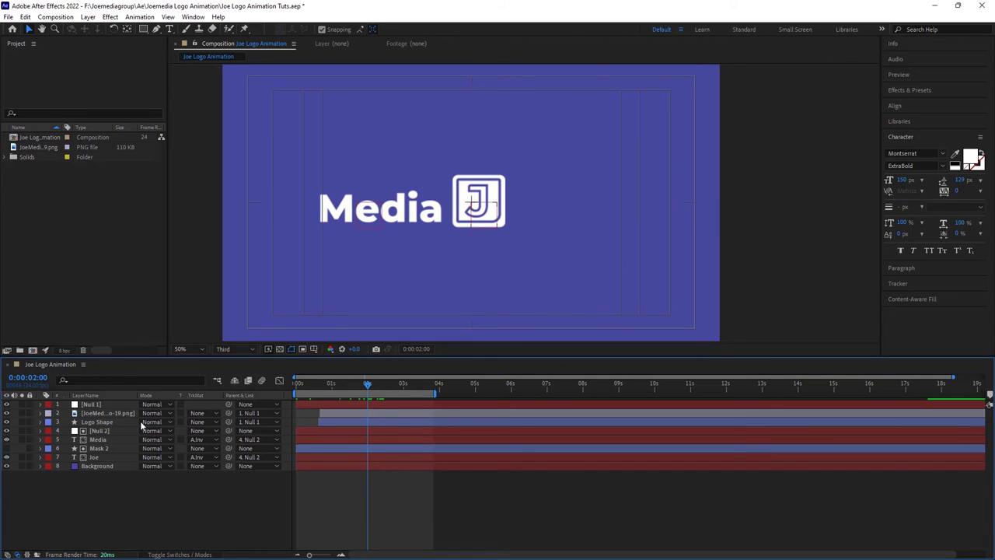
Reduce the Media text's font size from 150 to 130 px.
left_click(403, 215)
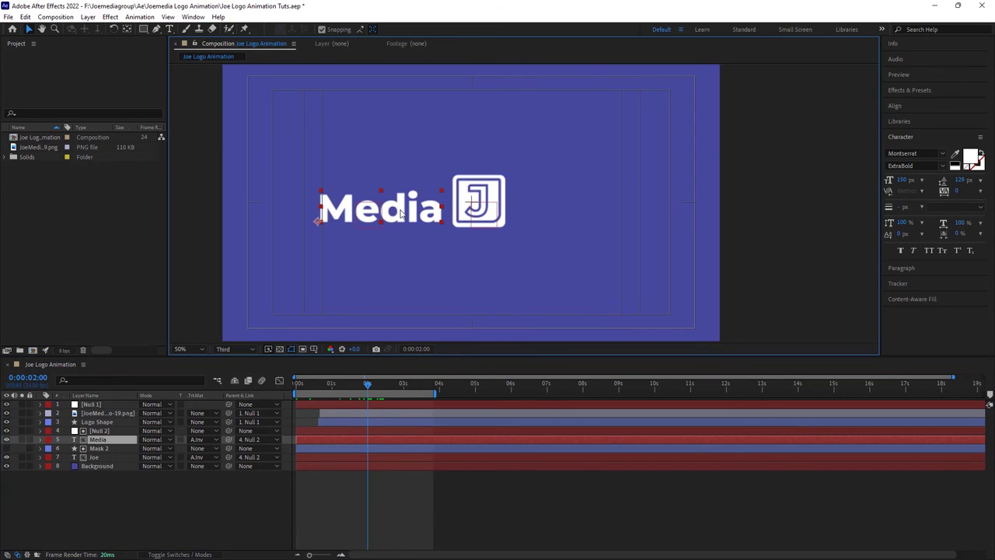
double_click(402, 215)
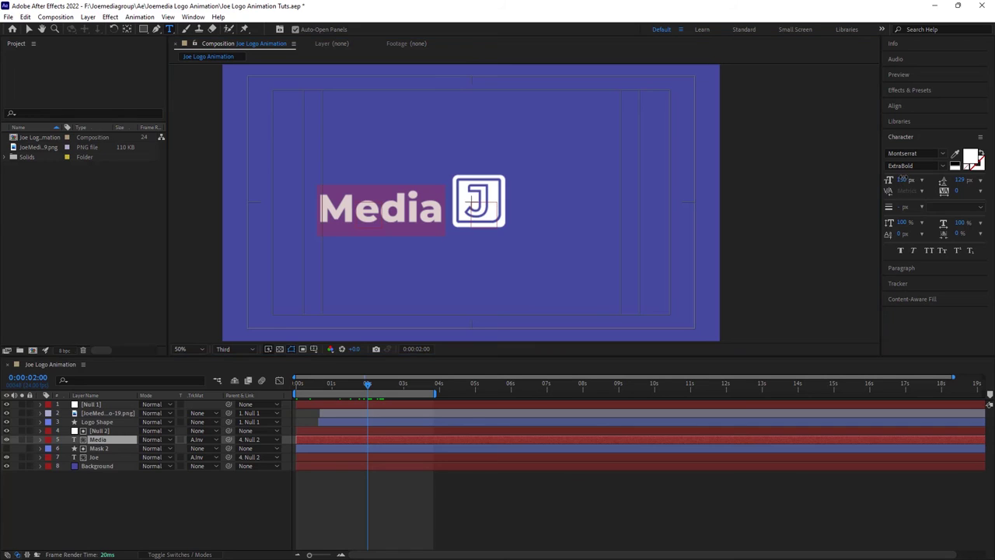
left_click(902, 180)
type("130")
key("Return")
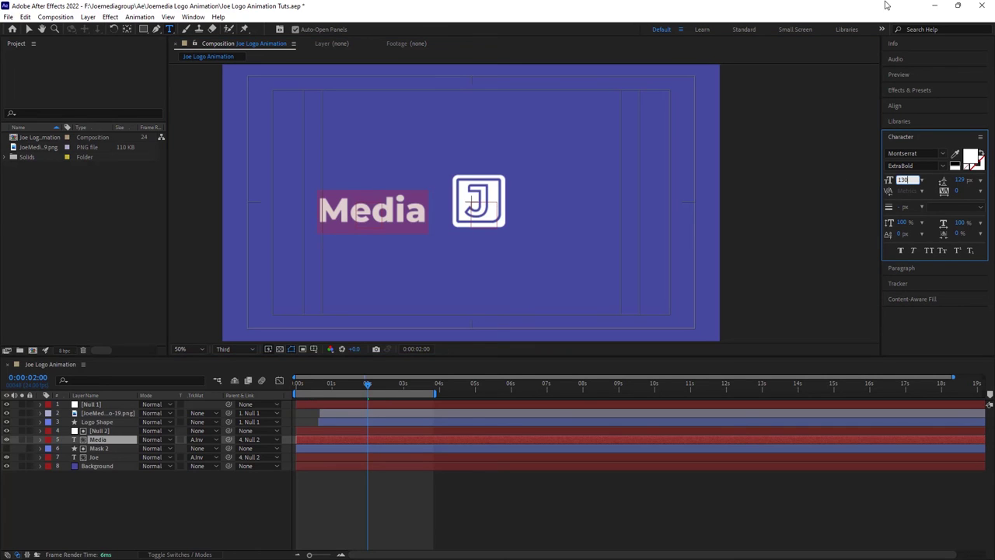
left_click(164, 512)
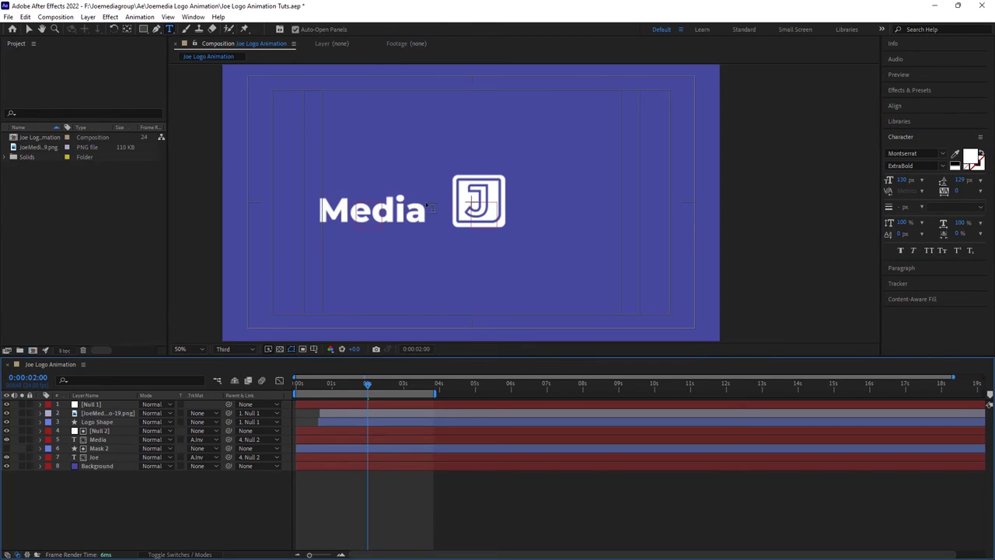
Duplicate Mask 2 as Mask 3 directly above Media, then preview from the start.
left_click(111, 451)
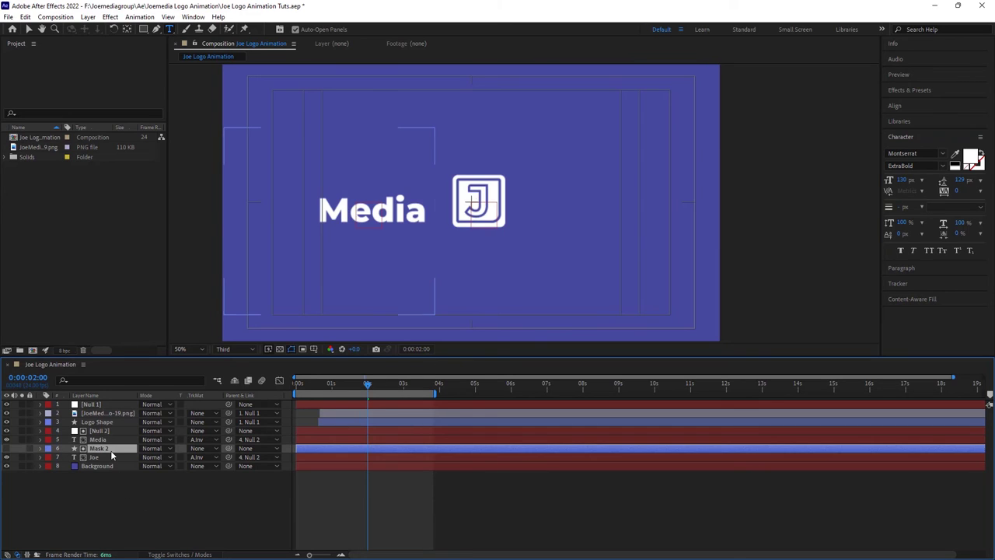
key("ctrl+d")
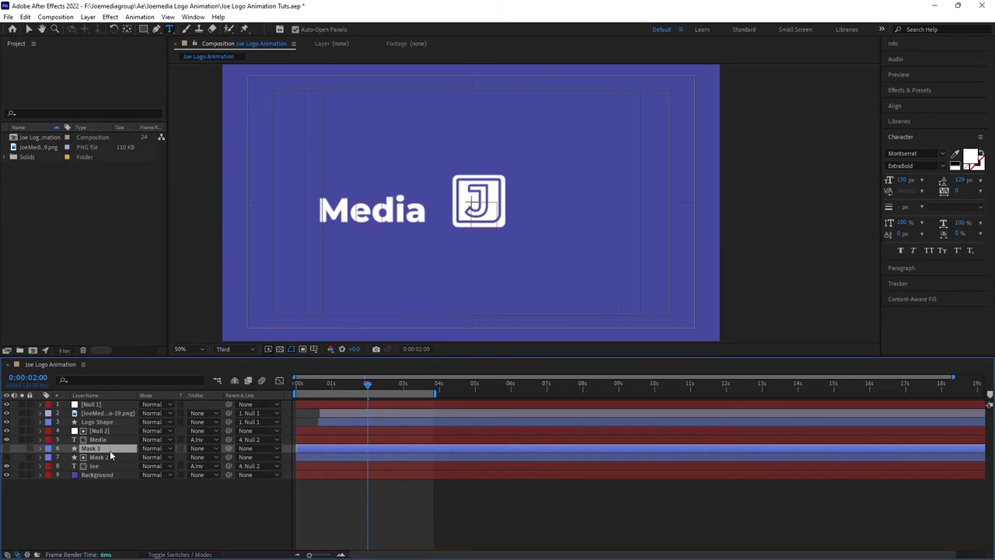
key("Return")
left_click_drag(112, 447, 112, 438)
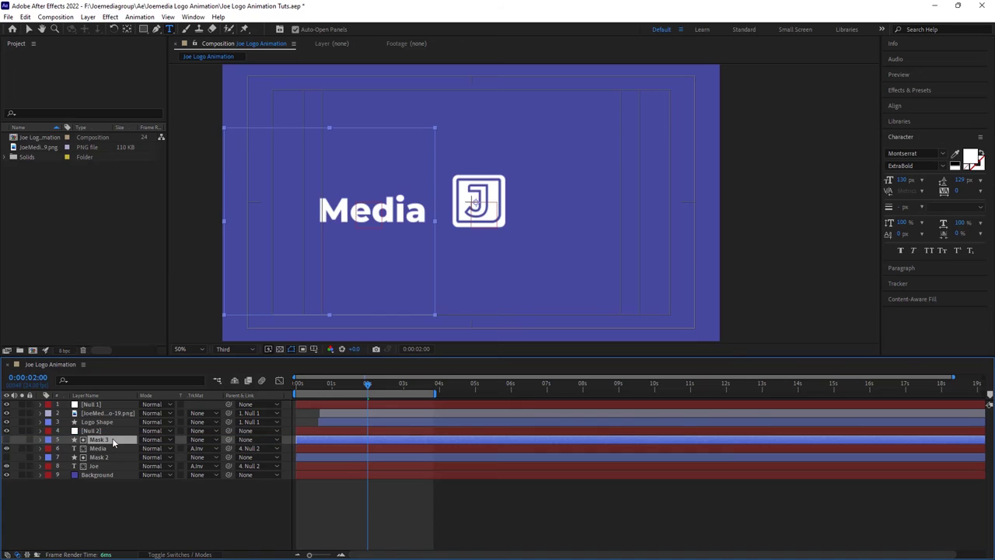
left_click(109, 450)
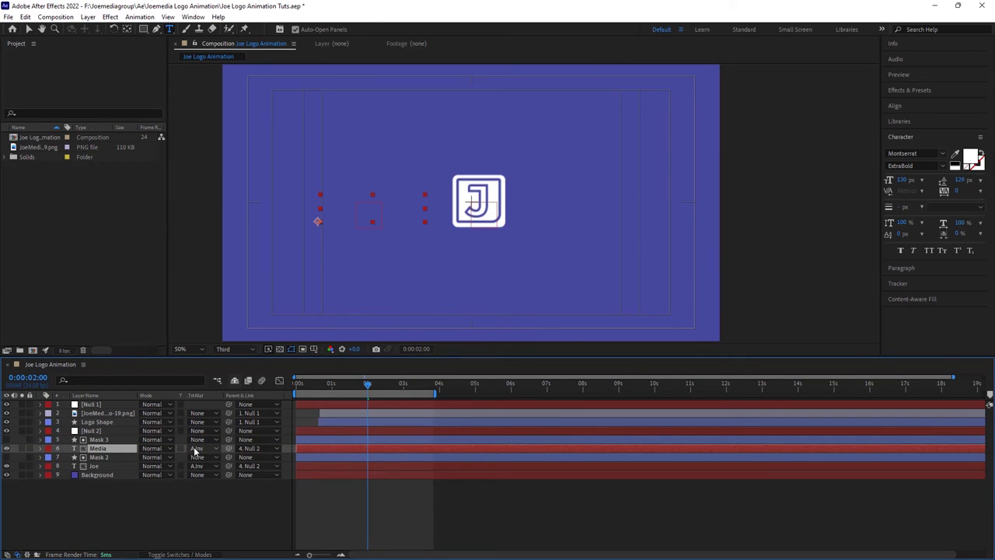
left_click_drag(375, 386, 289, 397)
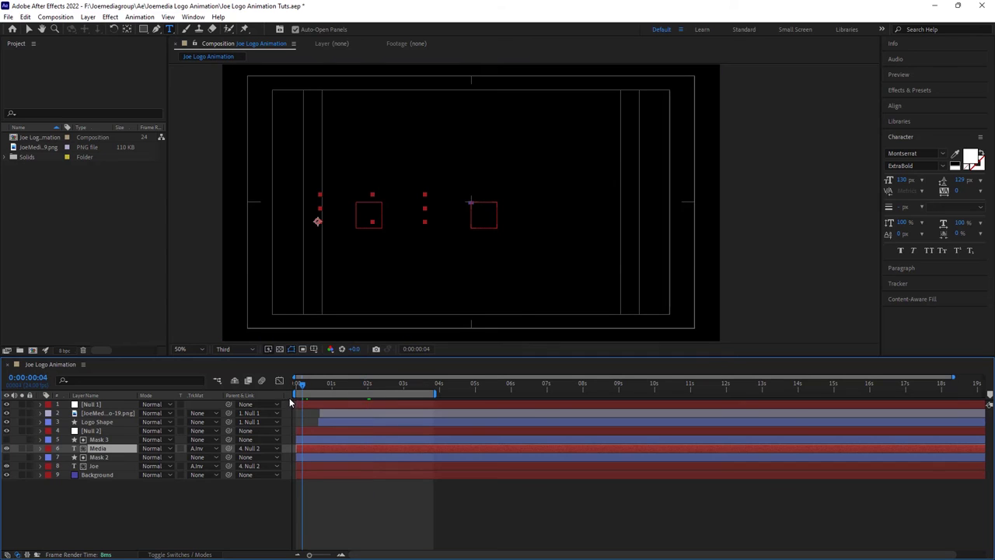
key("space")
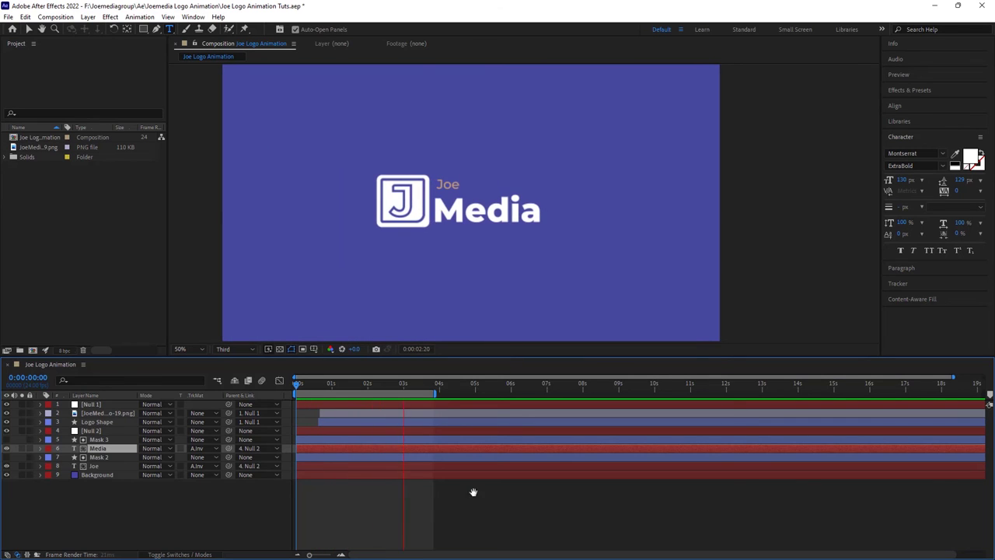
left_click(405, 384)
key("space")
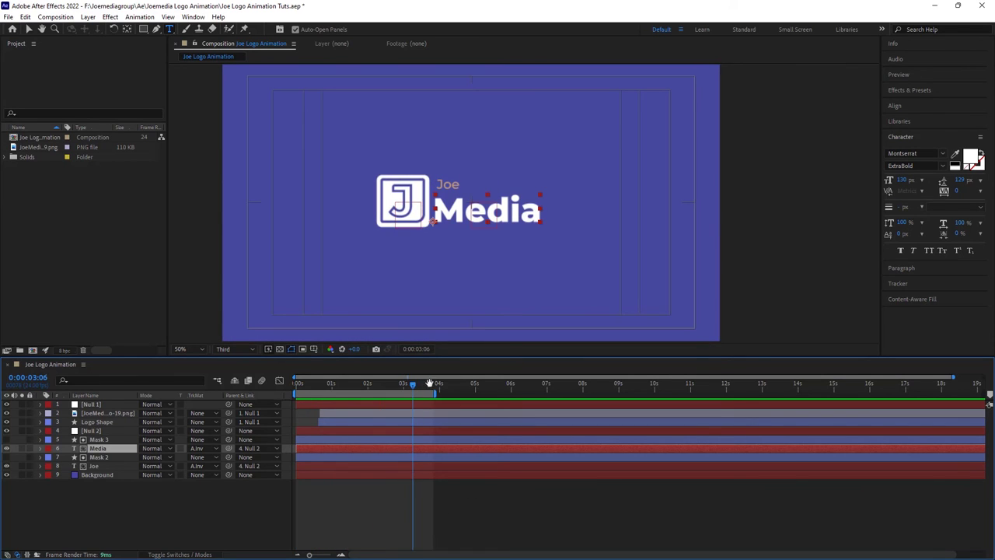
mouse_move(419, 383)
left_mouse_down()
mouse_move(278, 406)
mouse_move(365, 405)
mouse_move(416, 388)
left_mouse_up()
key("ctrl+space")
key("Escape")
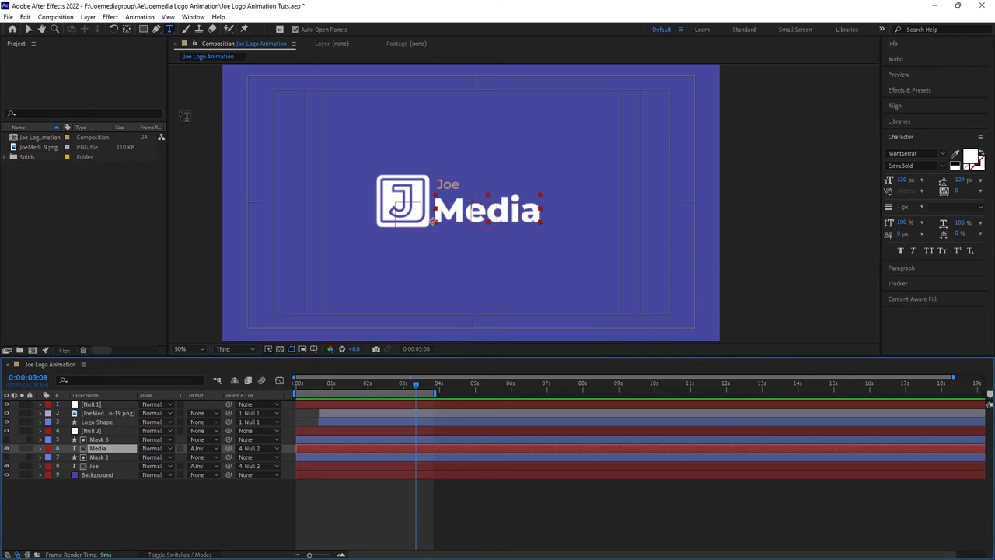
left_click(28, 29)
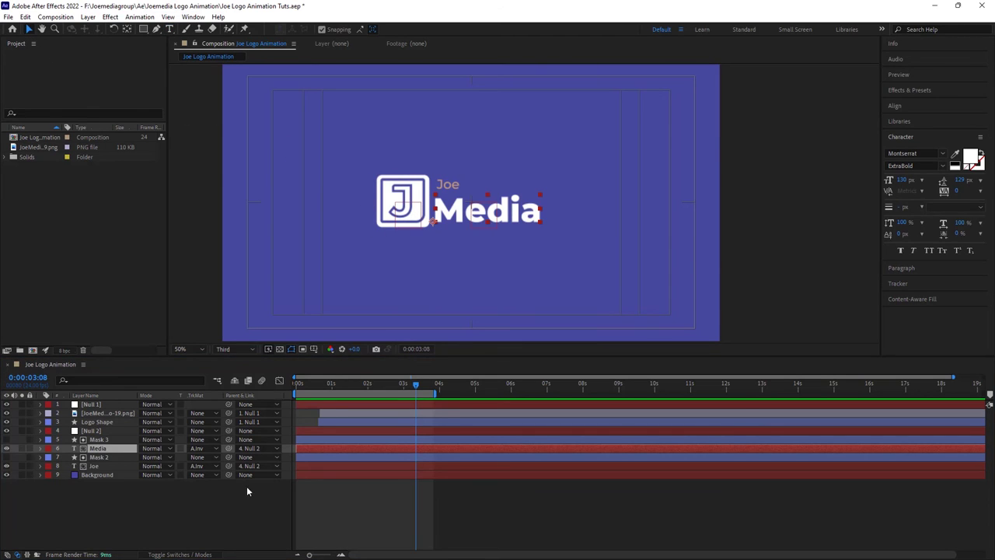
Duplicate Logo Shape with Ctrl+D and rename the Logo Shape 2 copy to 'Logo Path'.
left_click(115, 420)
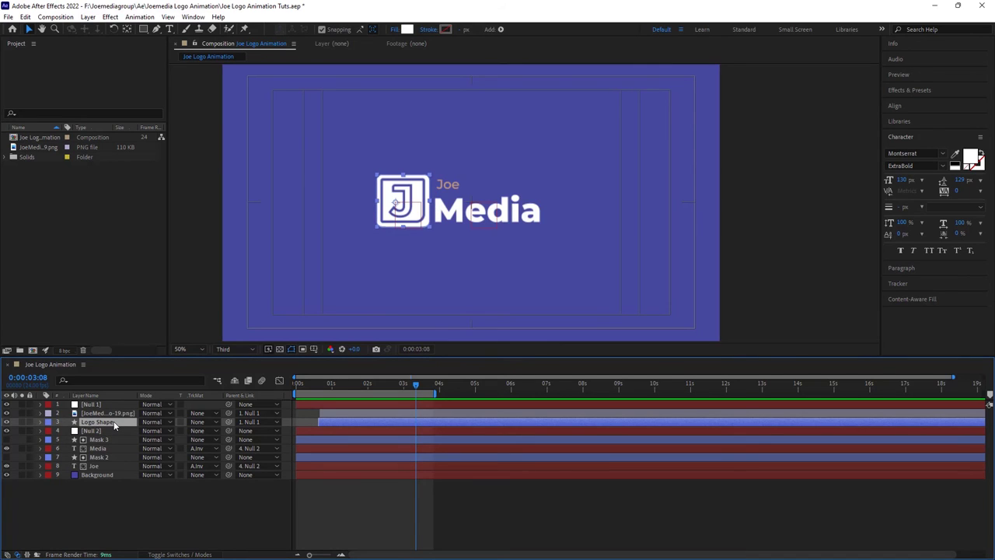
key("ctrl+d")
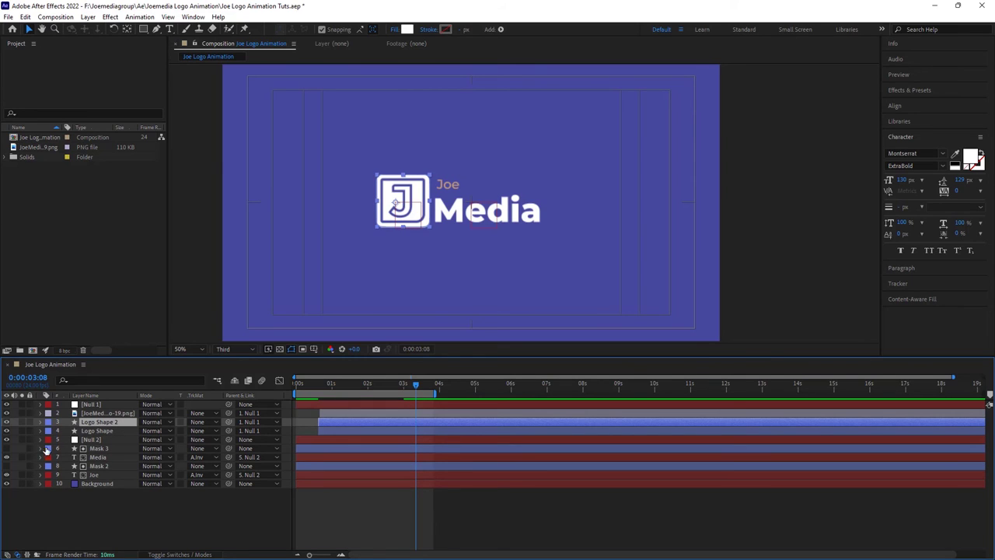
left_click(95, 431)
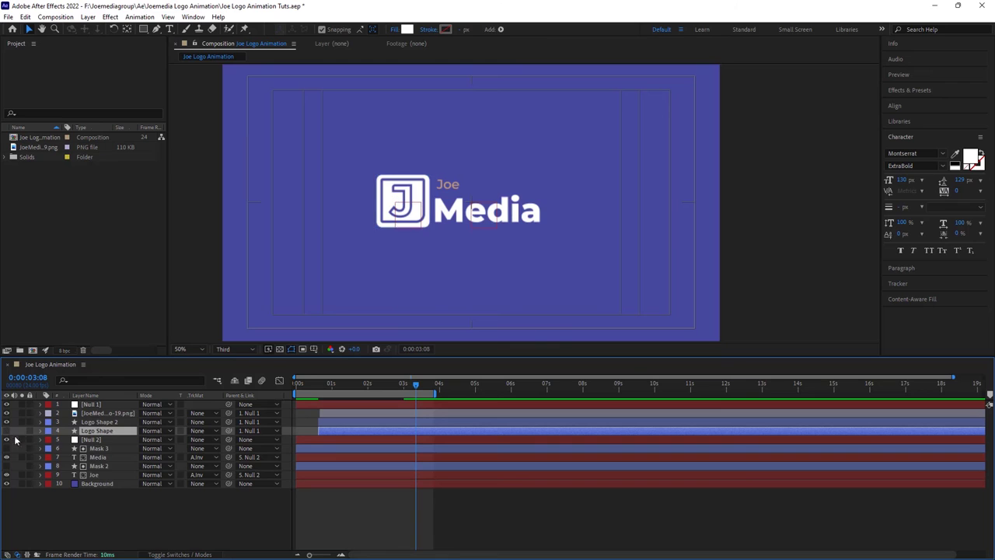
left_click(109, 423)
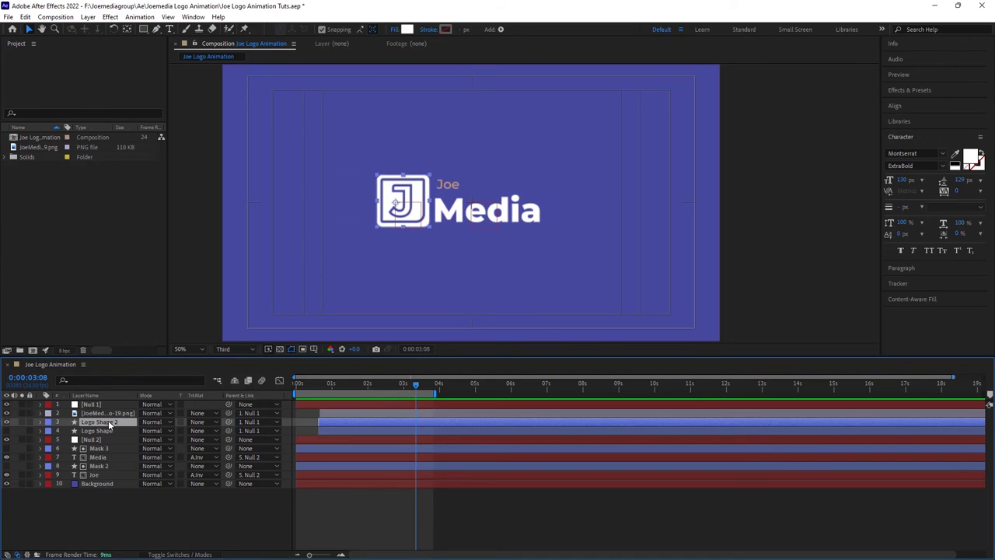
right_click(110, 424)
left_click(148, 405)
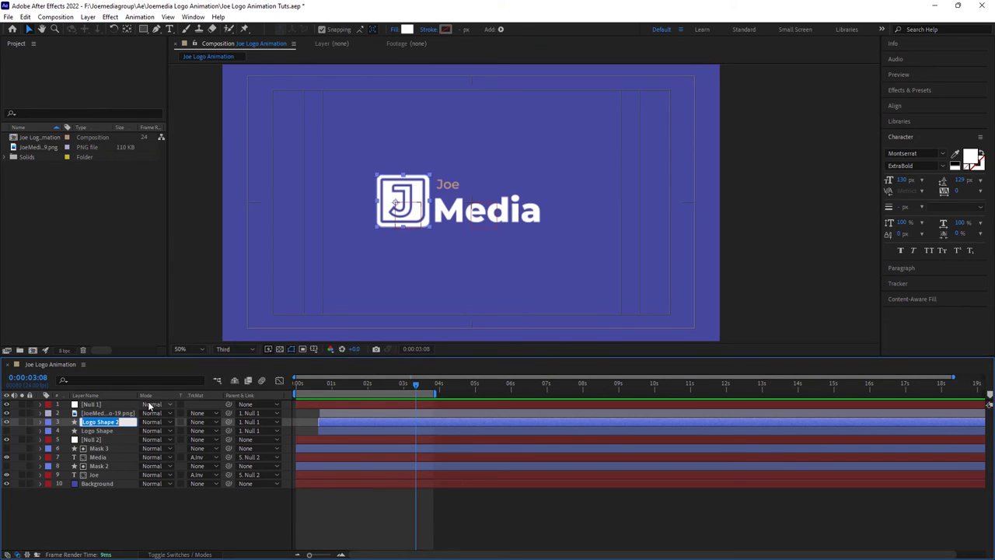
type("Log")
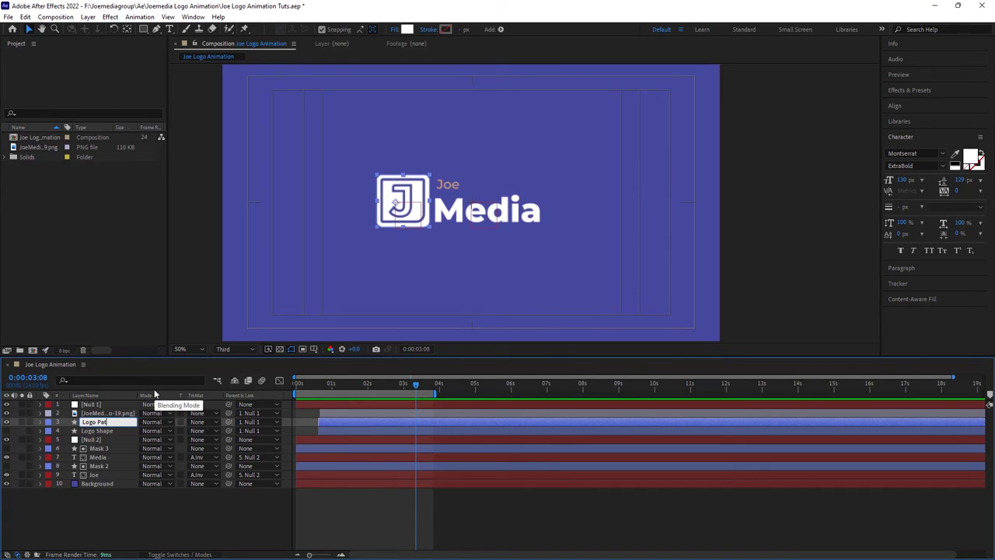
left_click(141, 513)
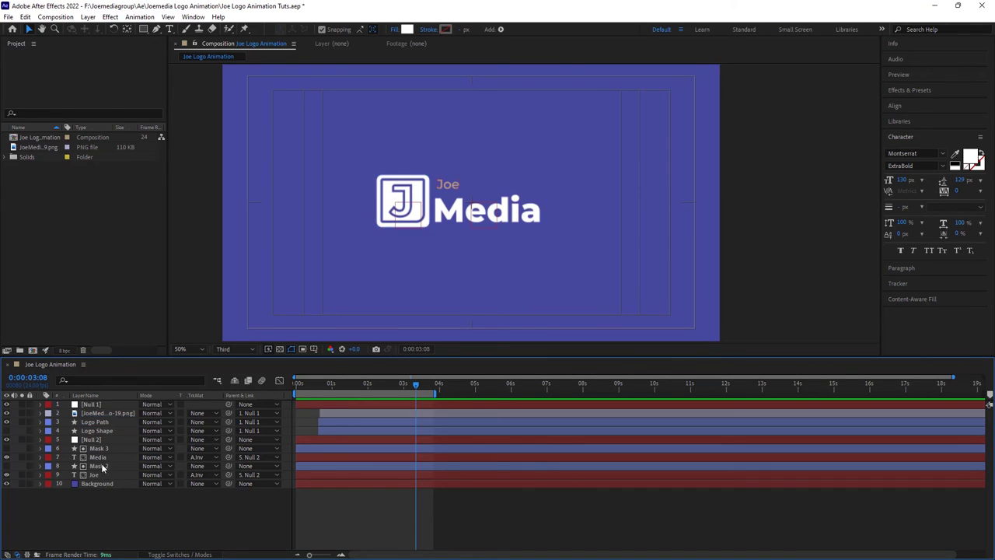
left_click(114, 422)
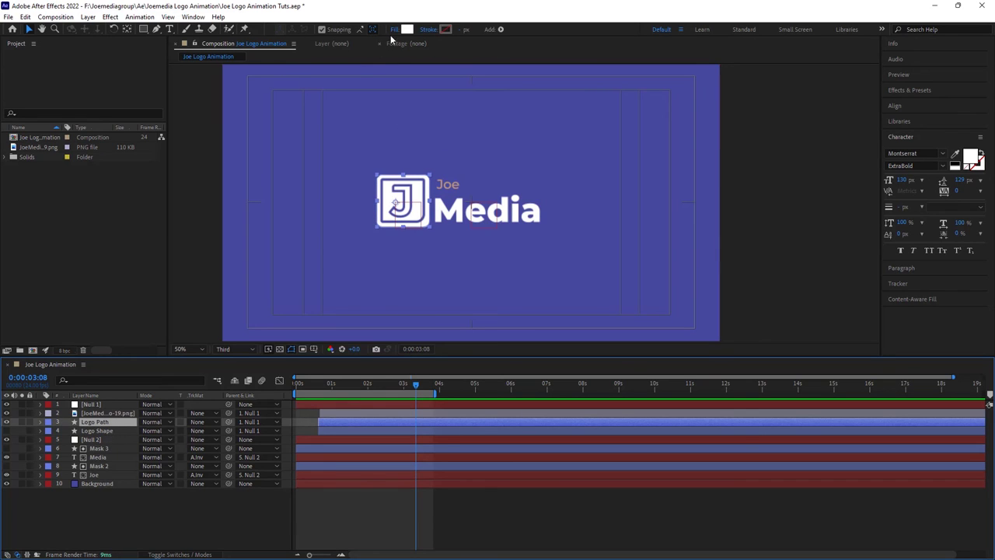
Set the Logo Path layer's fill to None.
left_click(395, 30)
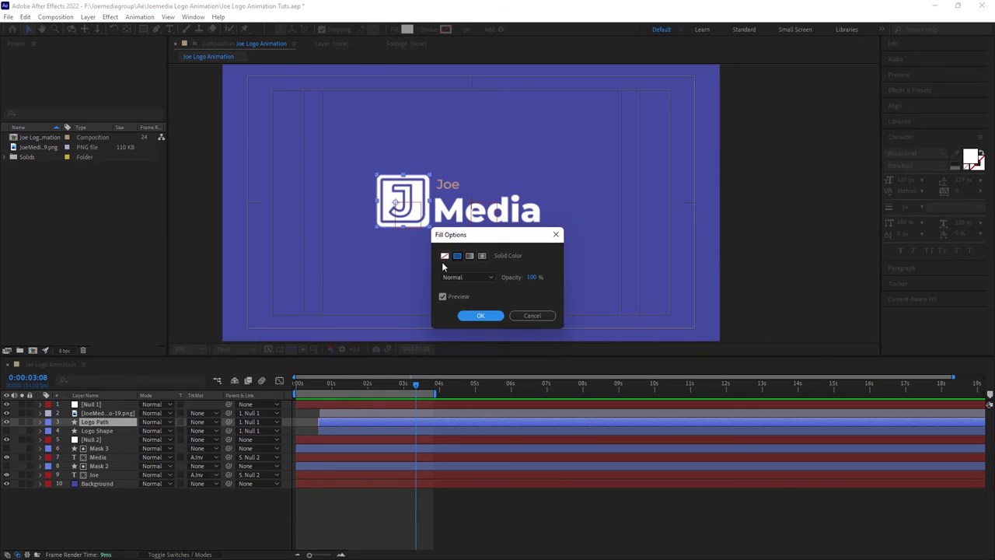
left_click(445, 255)
left_click(480, 315)
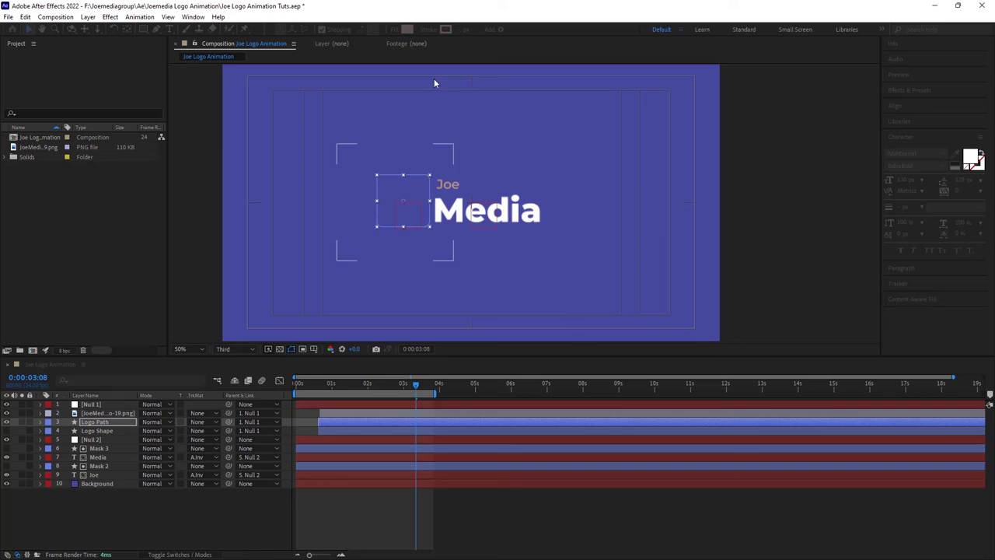
Set the stroke colour to the tan CFA075 sampled from the word Joe.
left_click(445, 30)
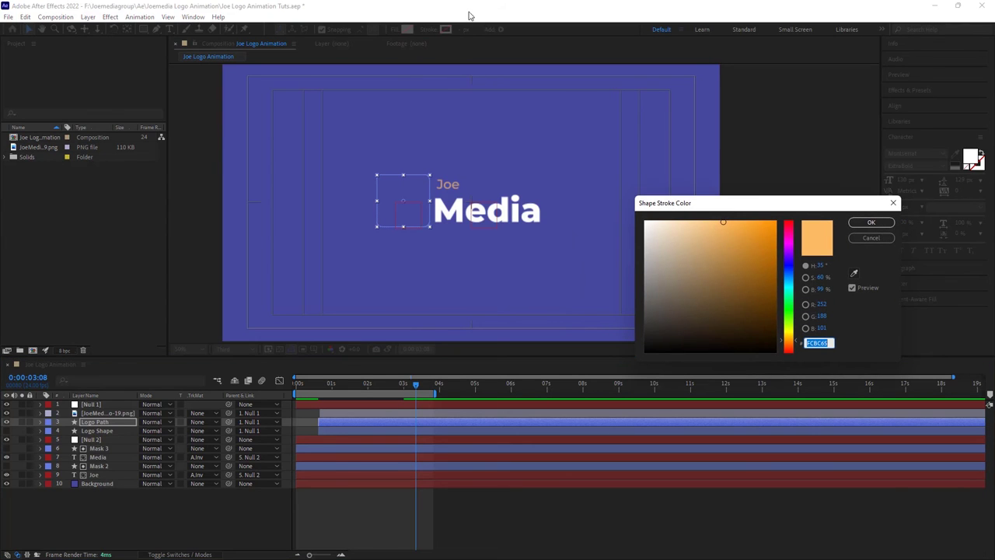
left_click_drag(659, 236, 644, 221)
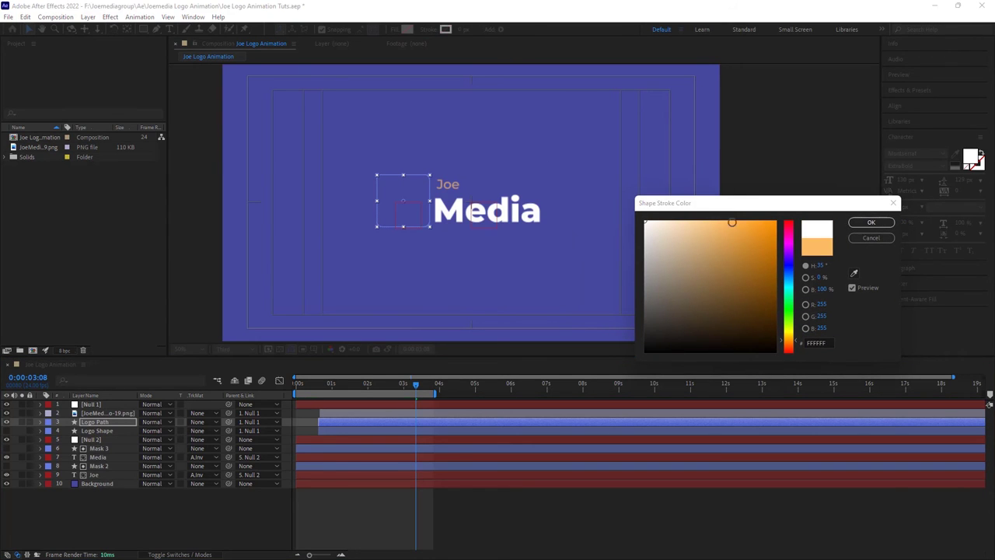
left_click(853, 273)
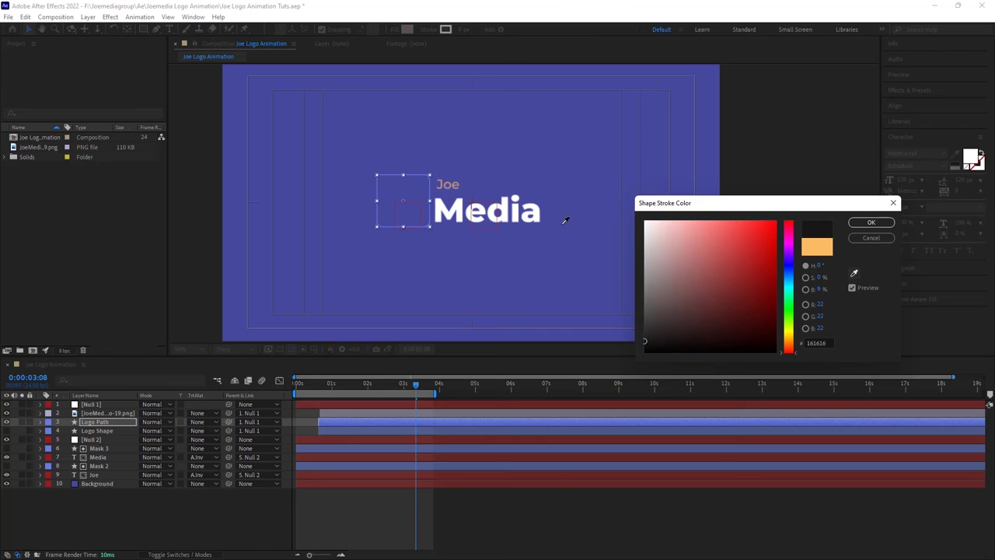
left_click(452, 182)
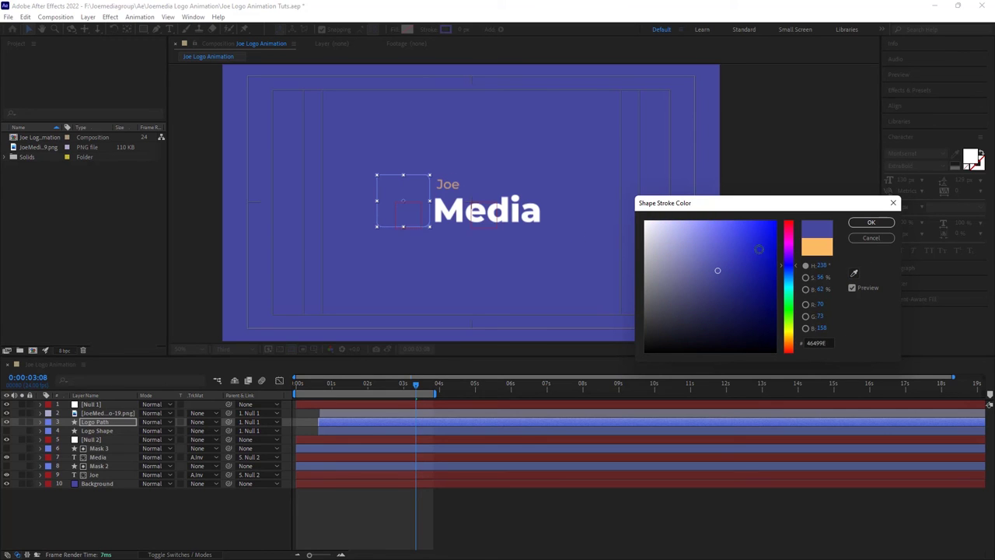
left_click(854, 271)
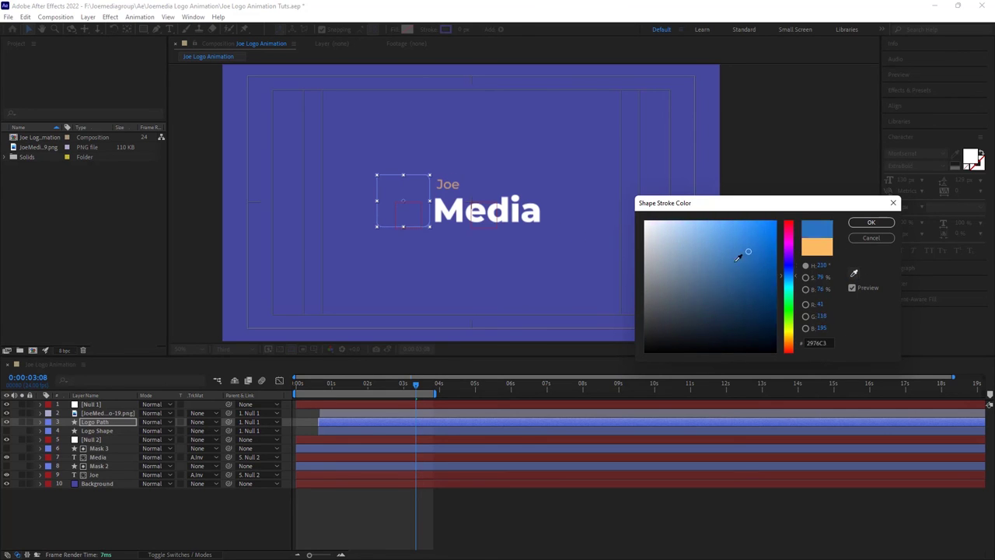
left_click(451, 181)
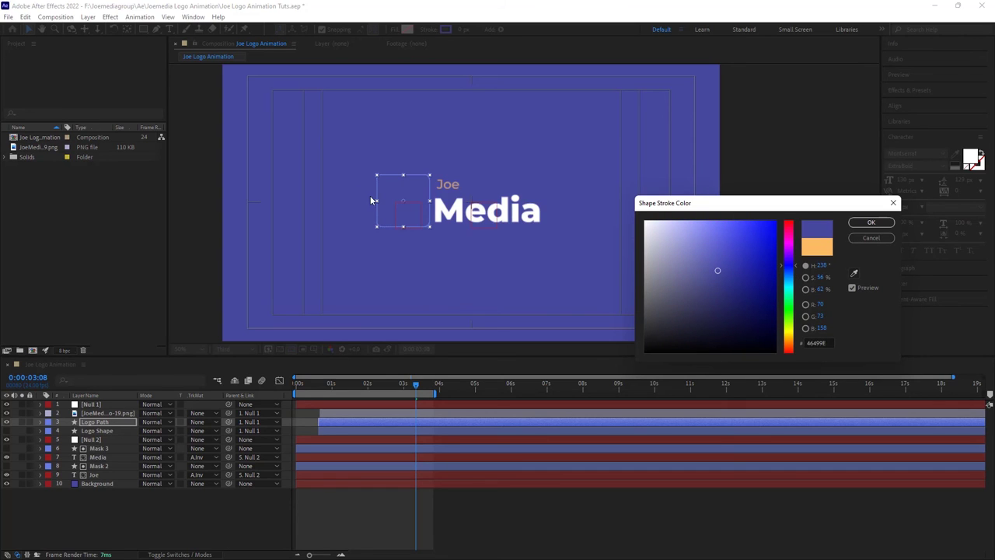
left_click(855, 274)
left_click(445, 178)
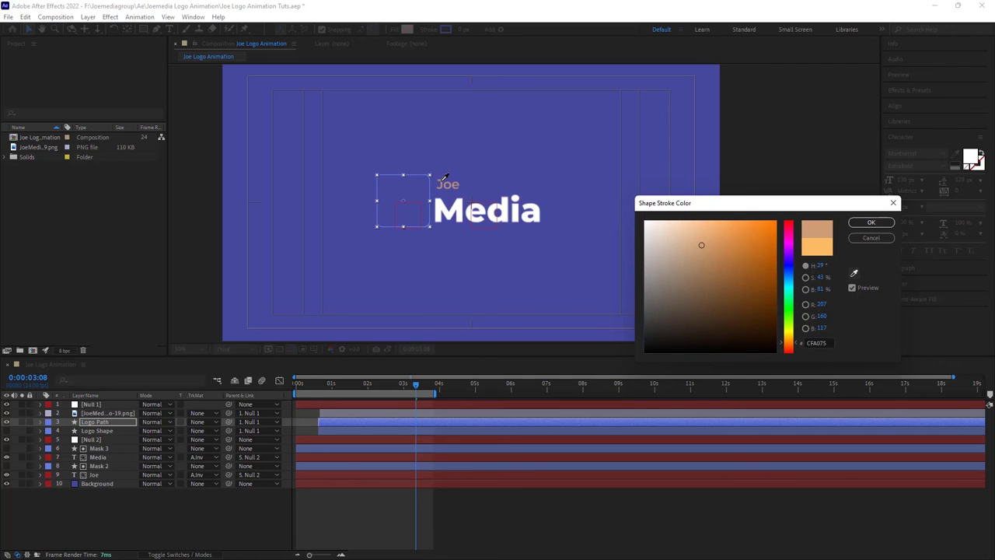
left_click(872, 223)
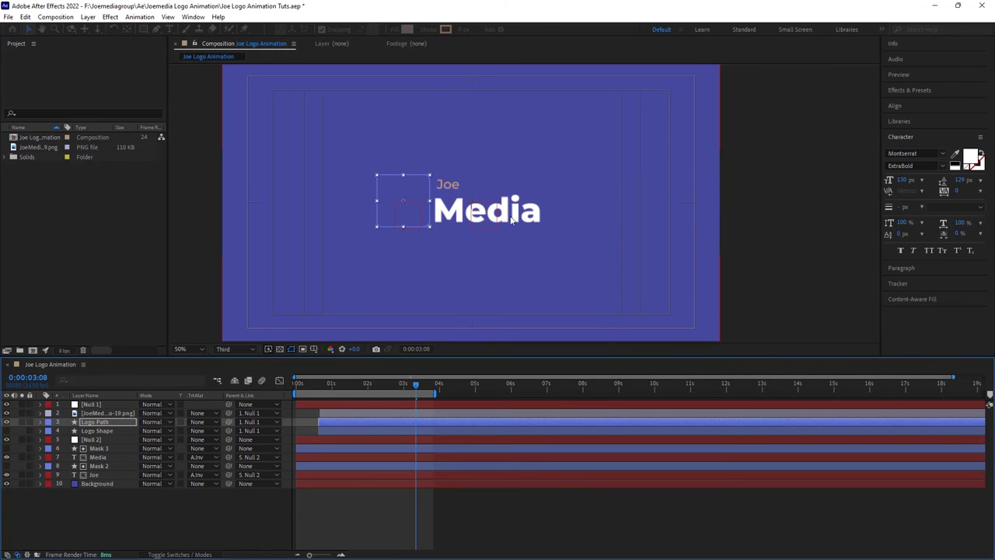
Set the stroke width to 2 px.
left_click(463, 29)
type("2")
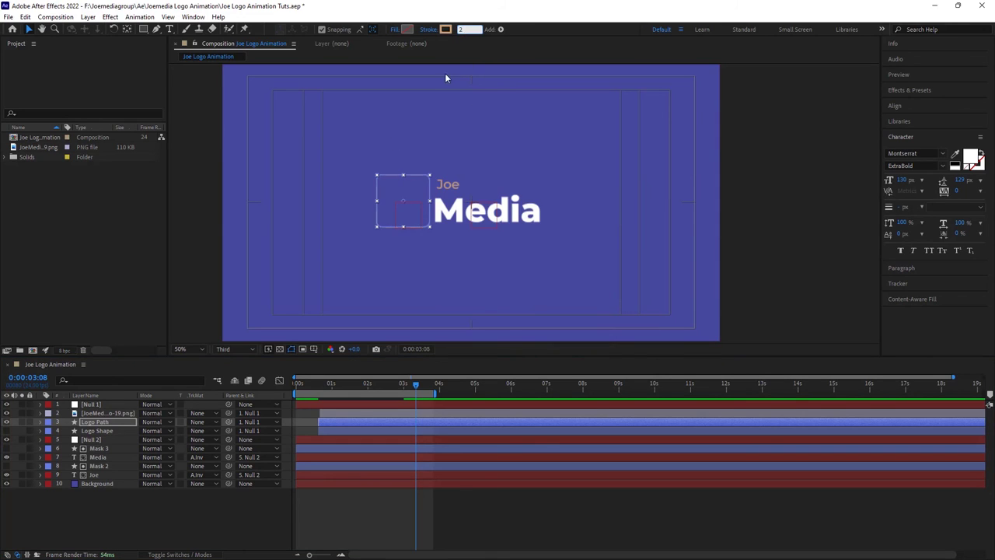
left_click(120, 231)
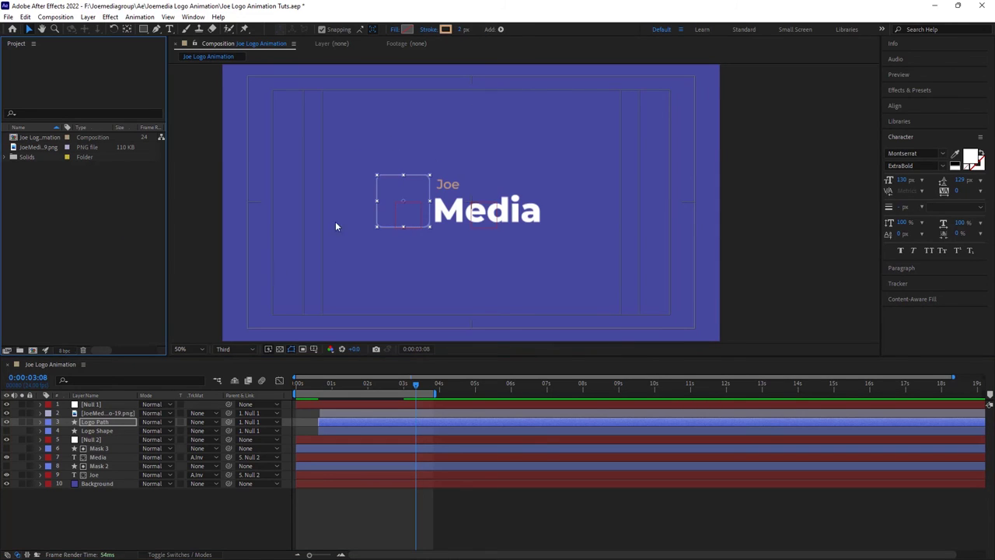
Key Logo Path's Scale at 105% at 3:08.
left_click(42, 426)
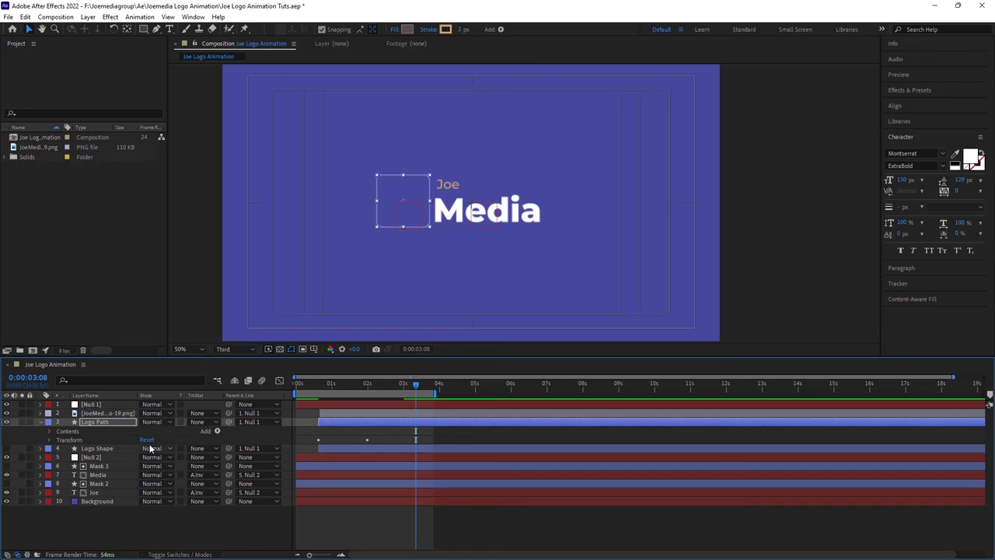
key("s")
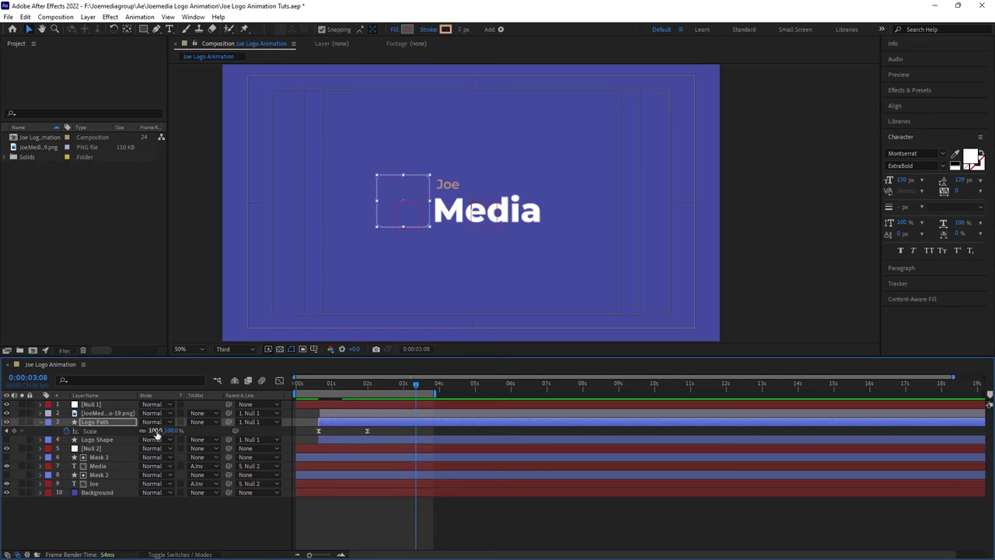
left_click(155, 431)
type("05")
key("Return")
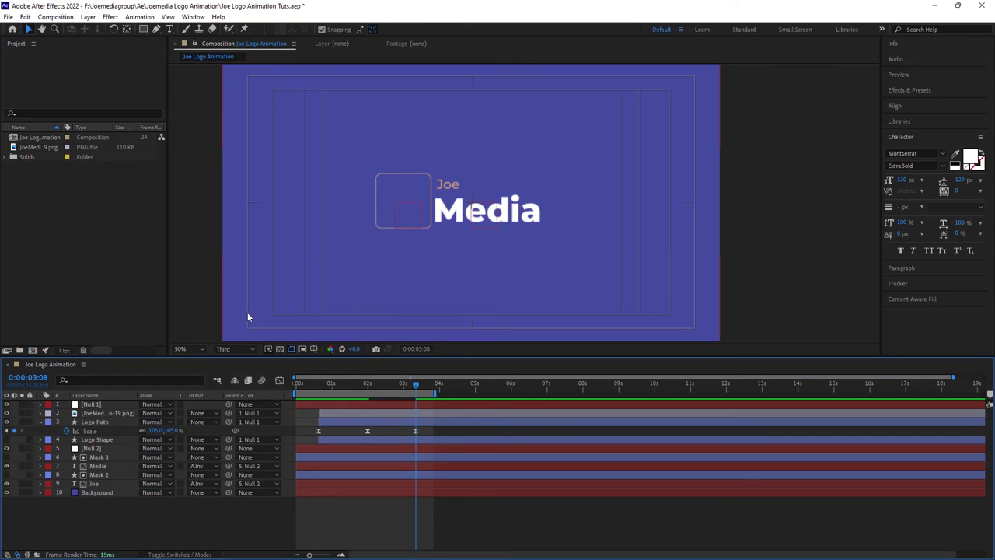
Make Logo Shape visible again, set preview resolution to Full, and play the preview.
left_click(7, 440)
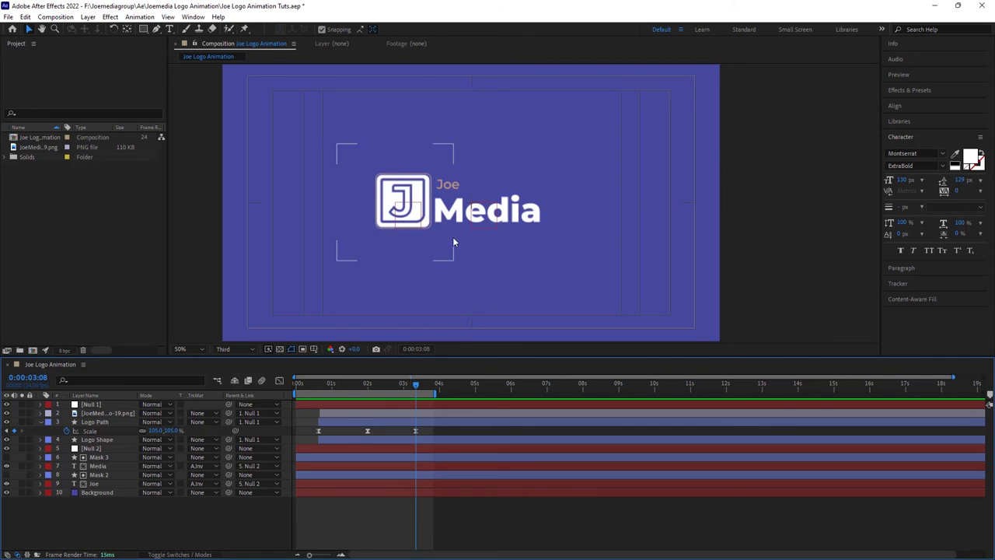
scroll(415, 231, "up", 2)
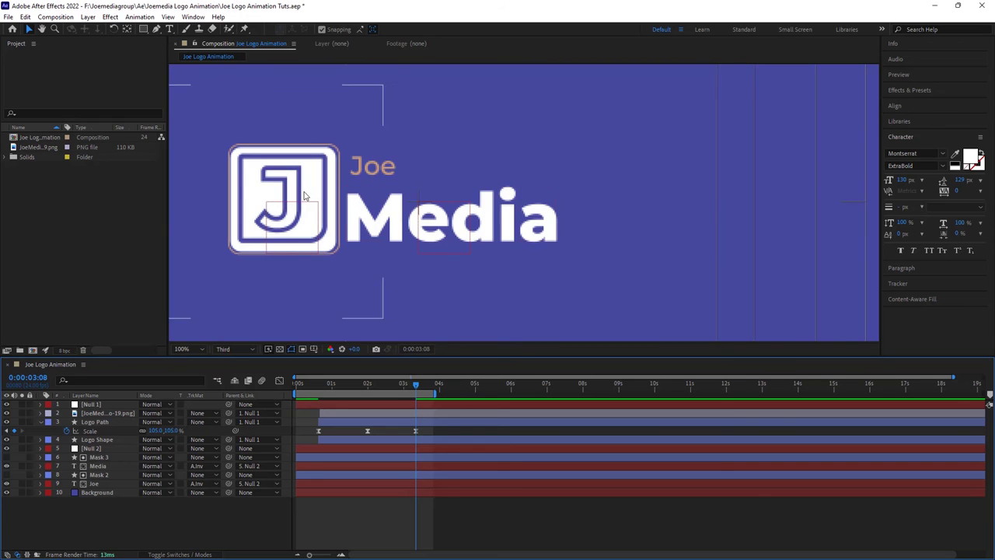
left_click(241, 349)
left_click(232, 373)
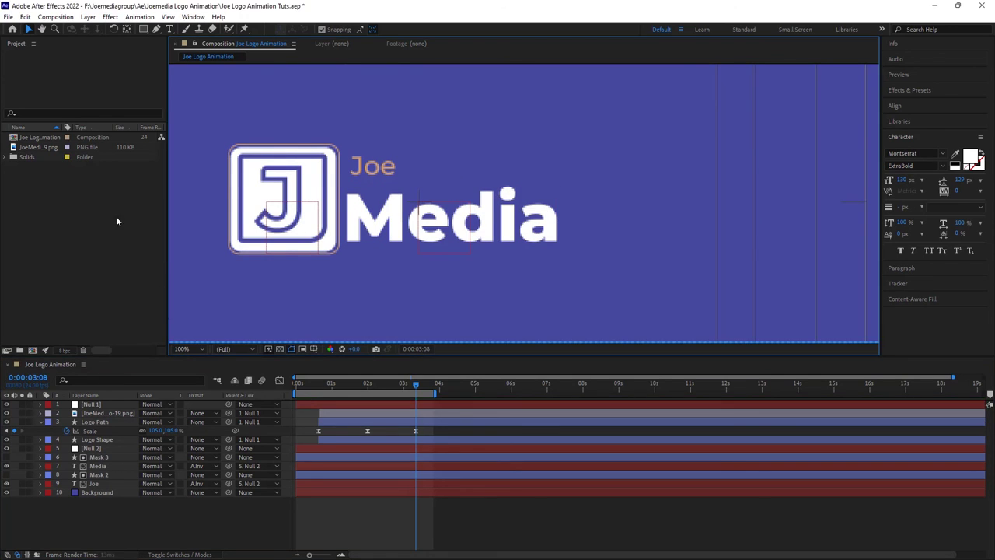
key("space")
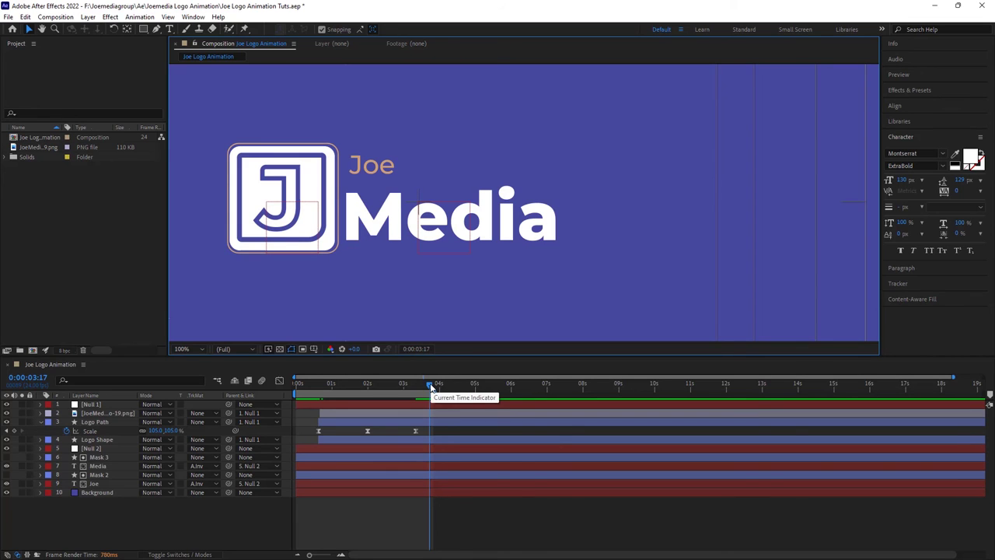
Hide Logo Shape and add Trim Paths to the Logo Path layer.
left_click(7, 439)
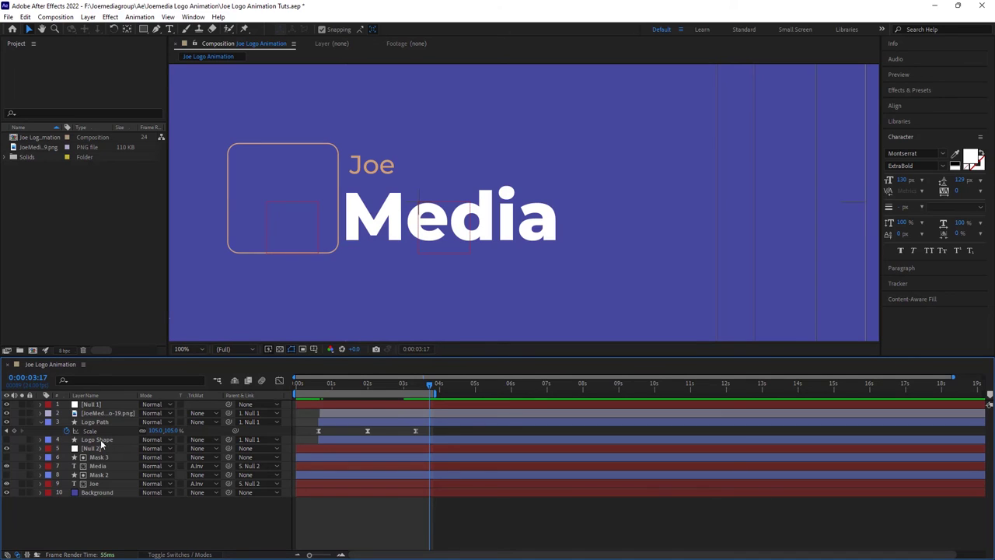
left_click(105, 423)
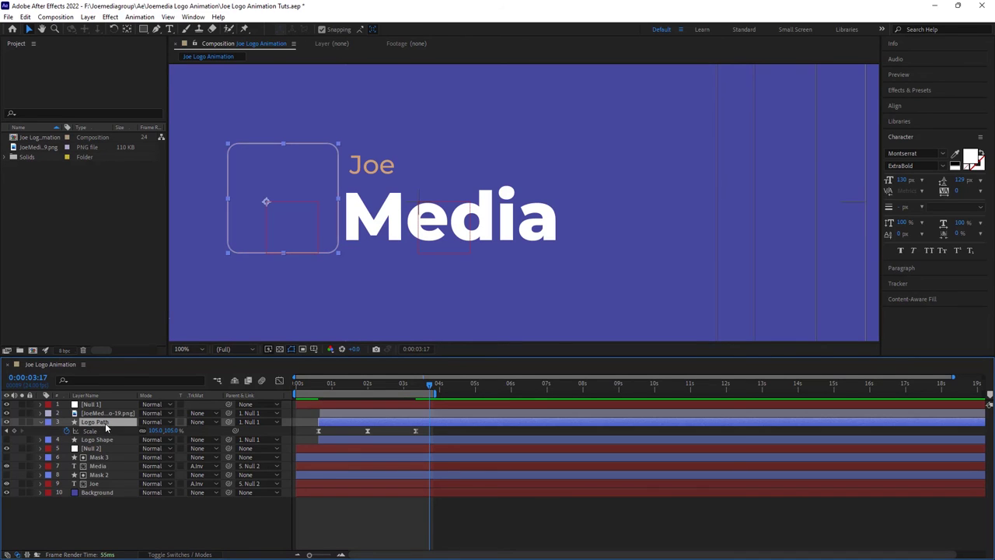
left_click(40, 422)
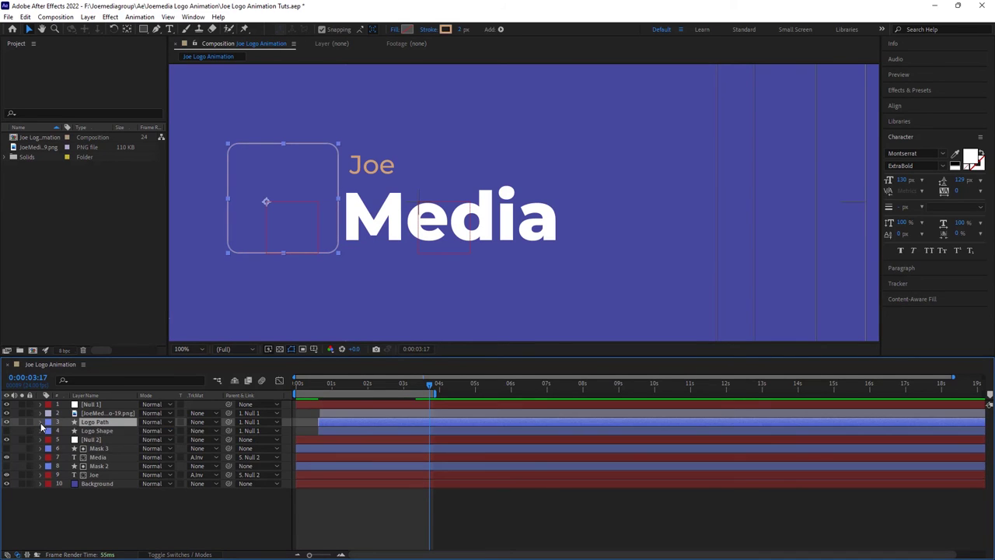
left_click(41, 423)
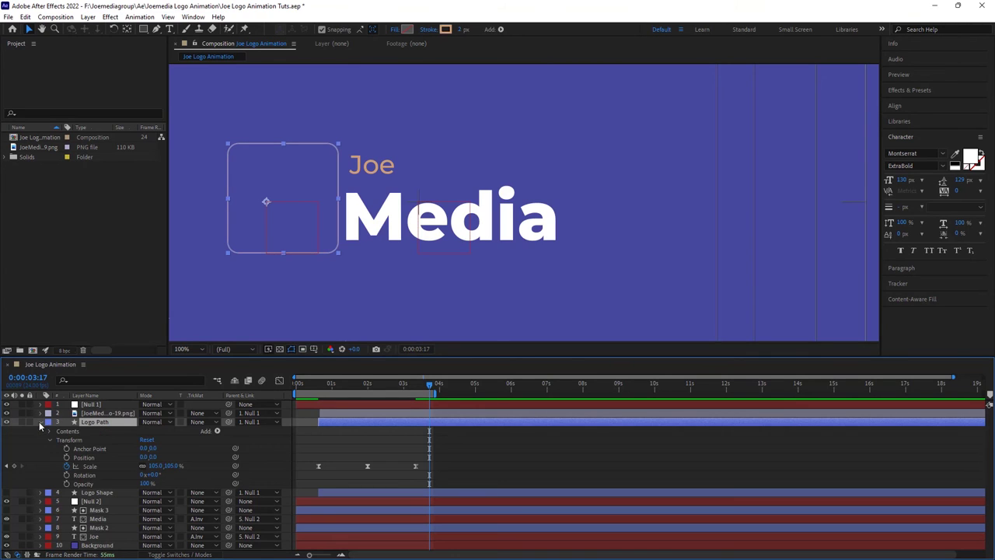
left_click(217, 430)
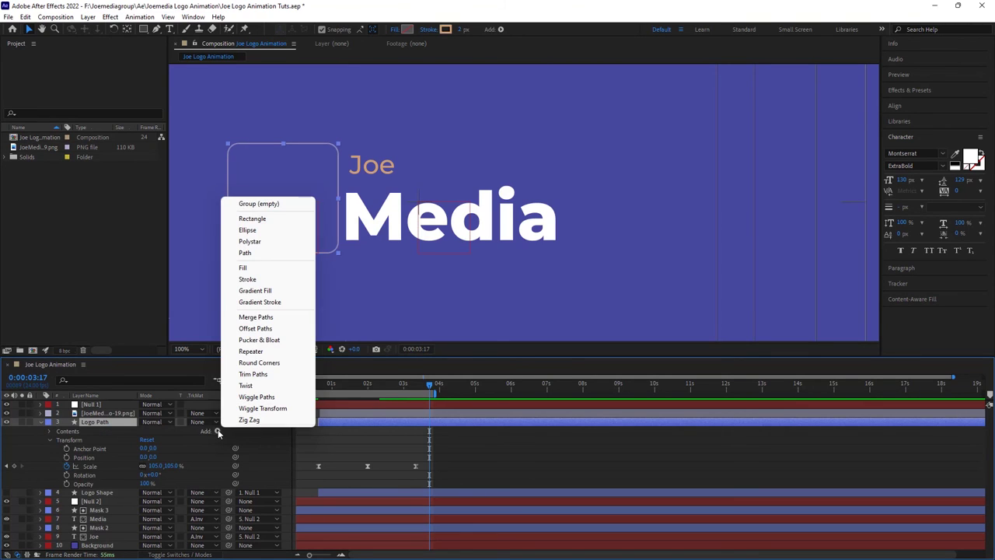
left_click(254, 374)
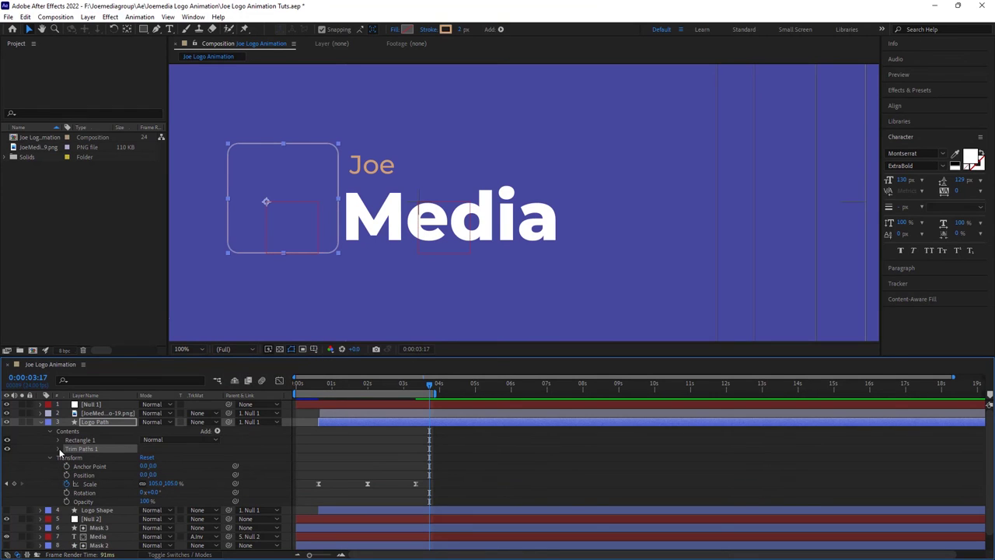
left_click(58, 448)
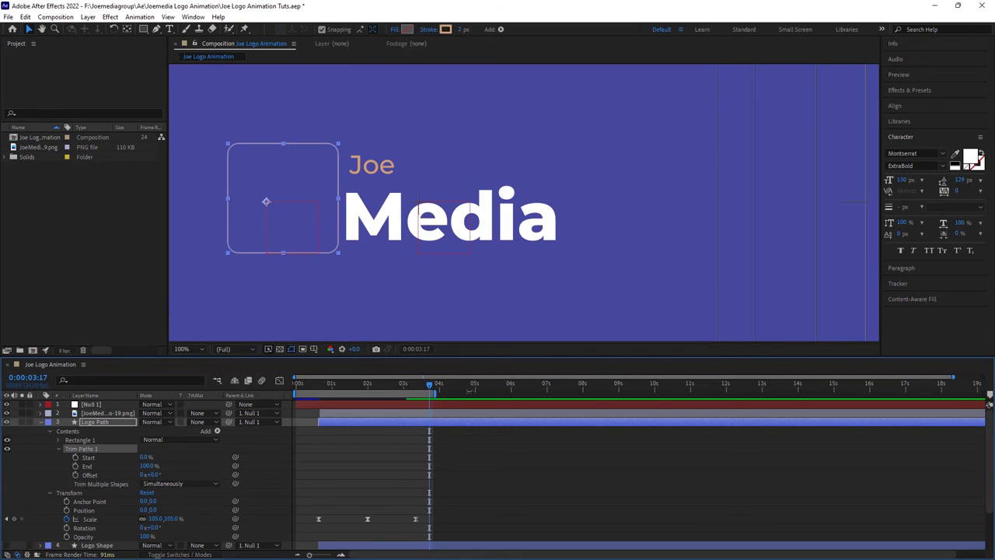
At about 2:01, set Trim Paths End to 0% and start its keyframe.
left_click_drag(470, 391, 502, 392)
left_click_drag(430, 386, 370, 395)
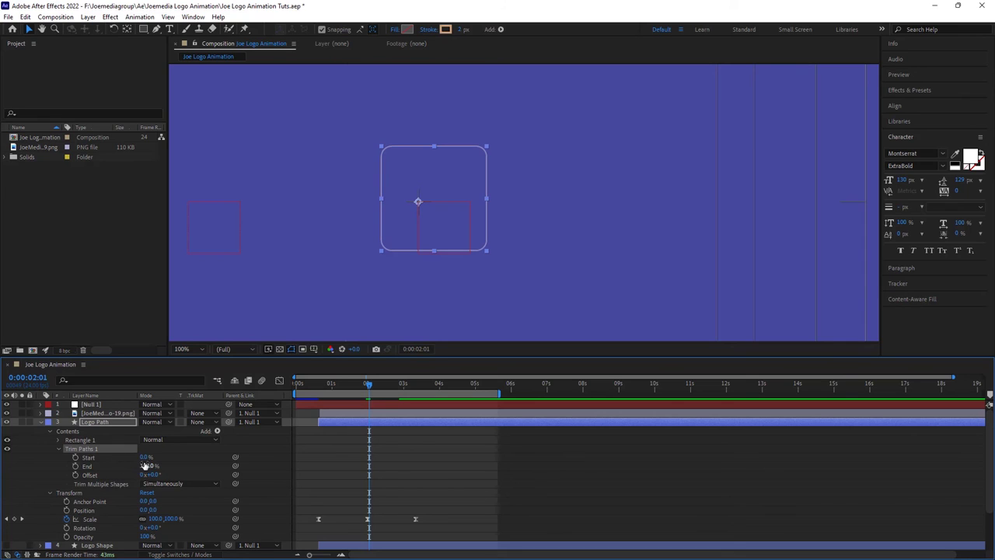
left_click_drag(147, 466, 97, 469)
scroll(100, 466, "down", 1)
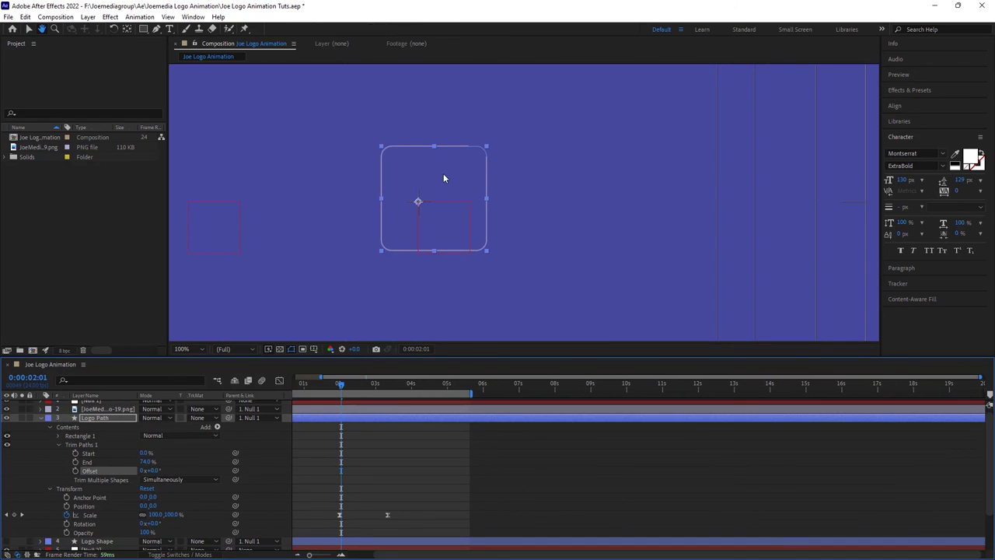
key("v")
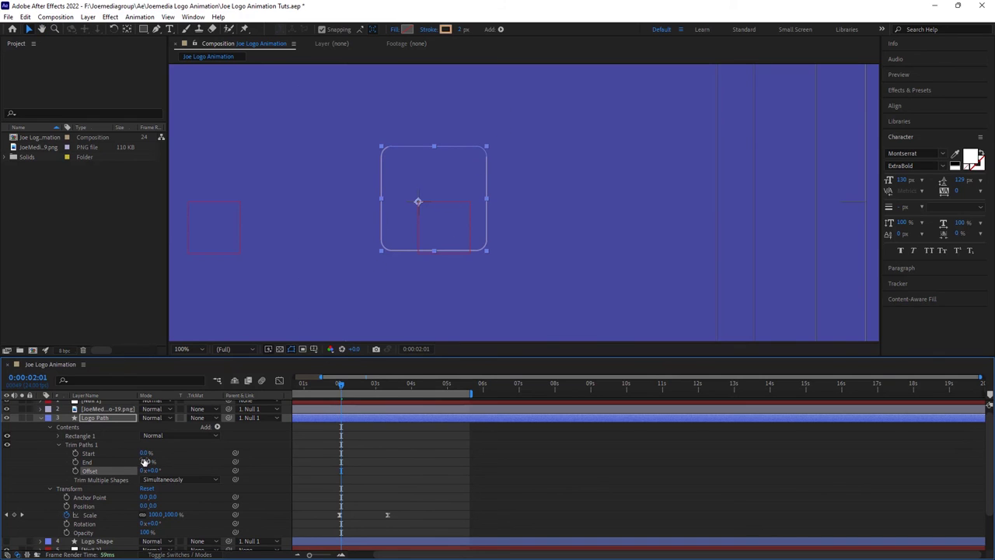
left_click_drag(144, 462, 101, 467)
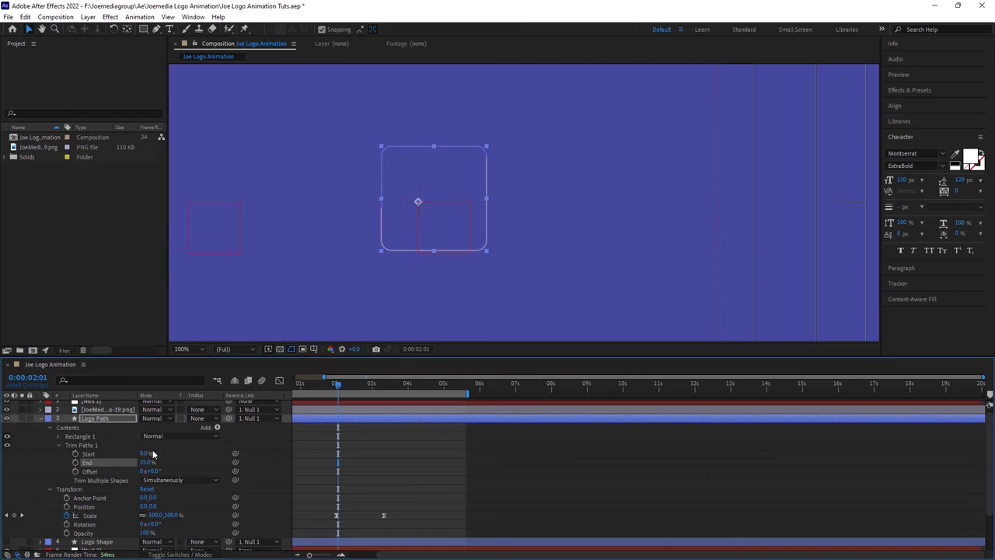
key("h")
key("v")
left_click(144, 463)
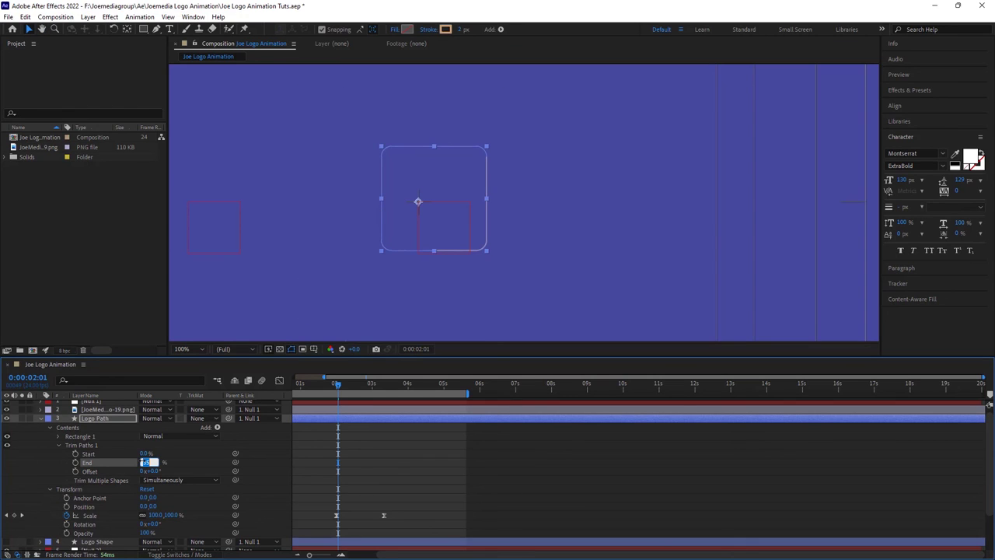
type("0")
key("Return")
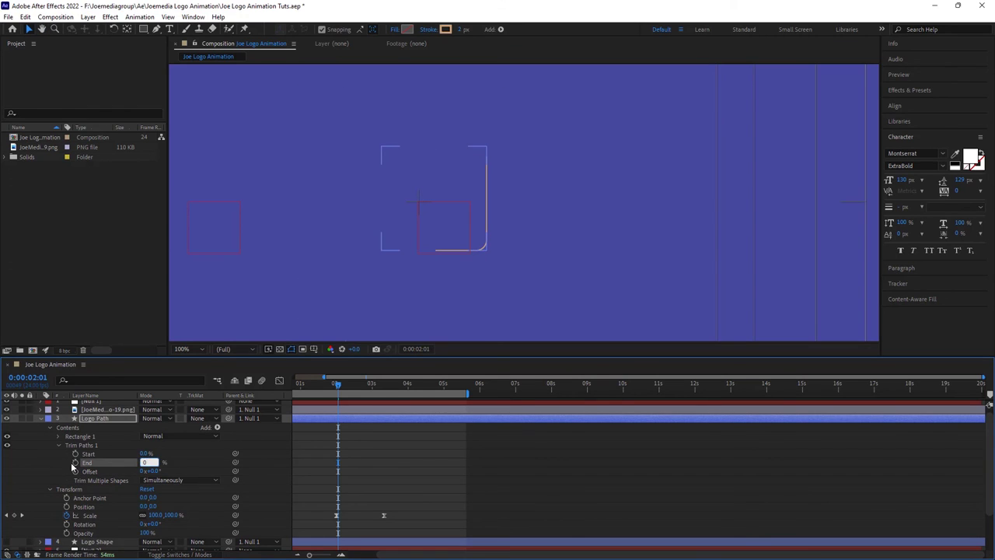
left_click(76, 463)
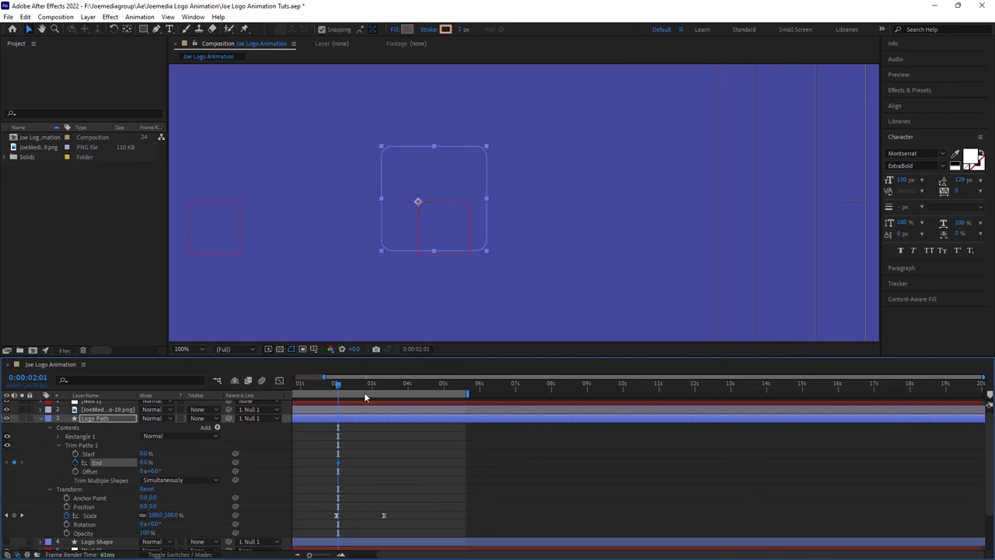
At 3:00, key Trim Paths End at 100% and select that keyframe.
left_click_drag(338, 383, 372, 385)
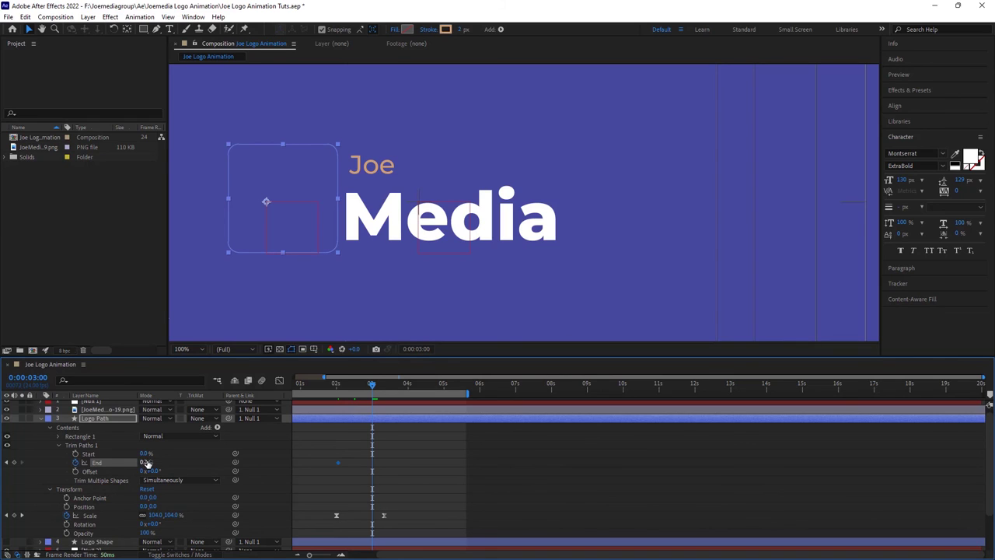
key("F2")
left_click(149, 462)
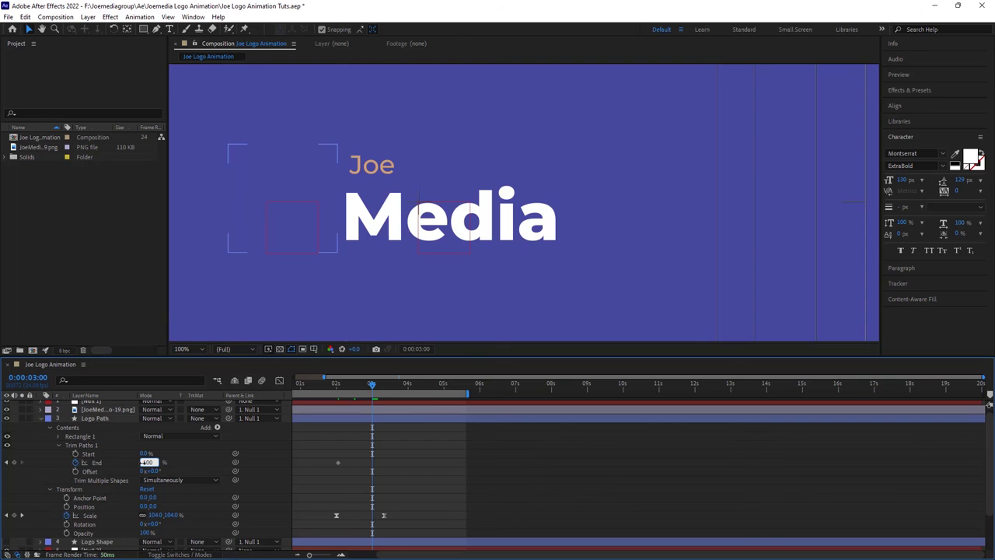
key("Return")
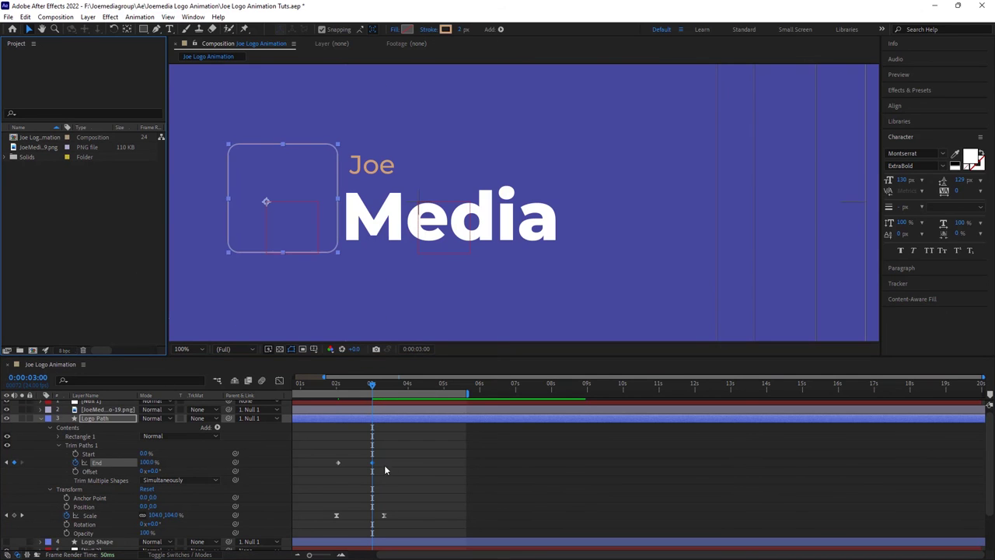
key("F2")
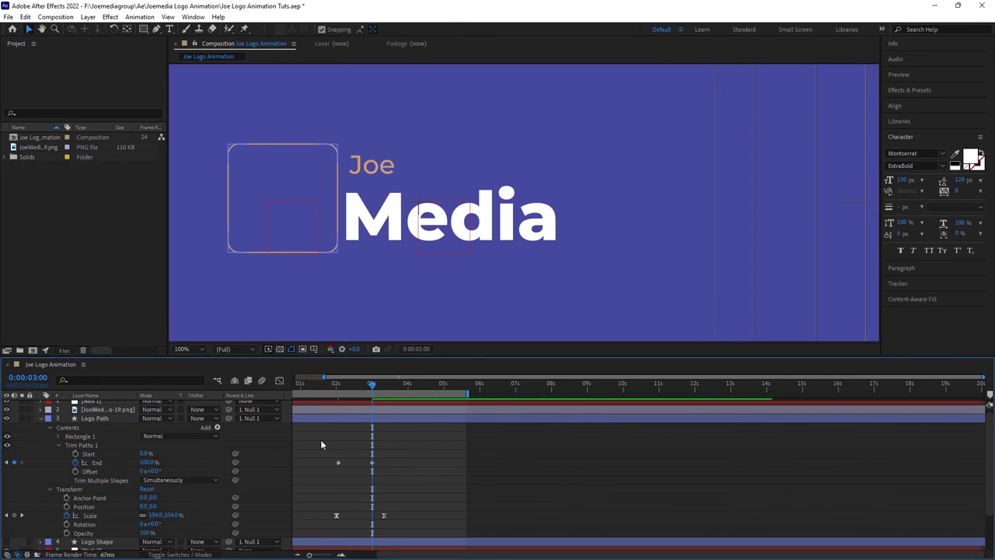
left_click_drag(320, 444, 389, 467)
Apply Easy Ease to the selected End keyframe.
right_click(372, 463)
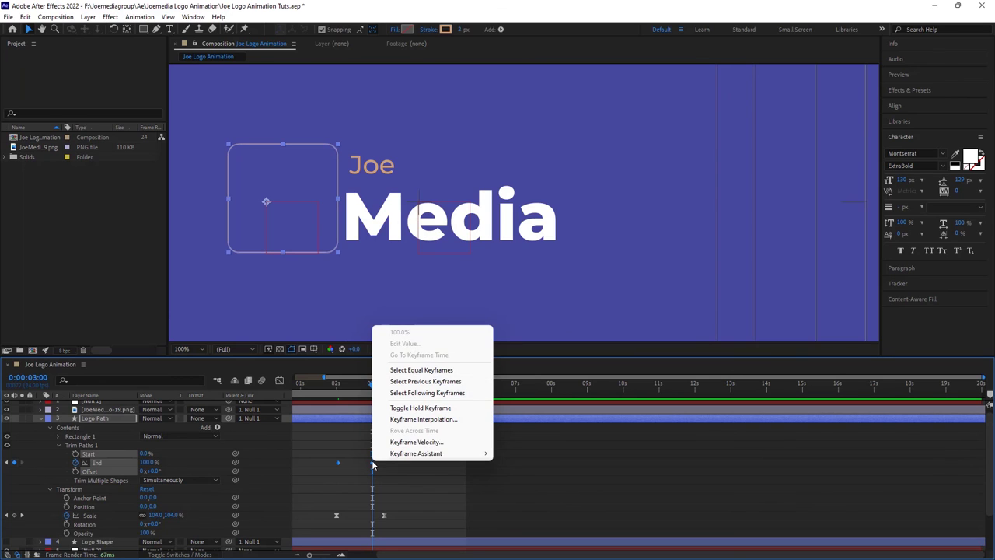
mouse_move(449, 454)
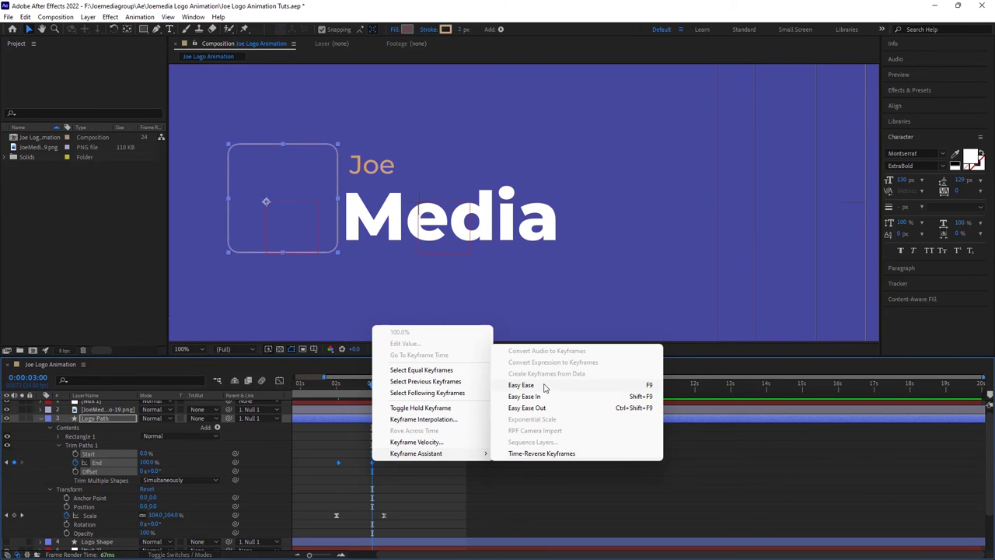
left_click(545, 386)
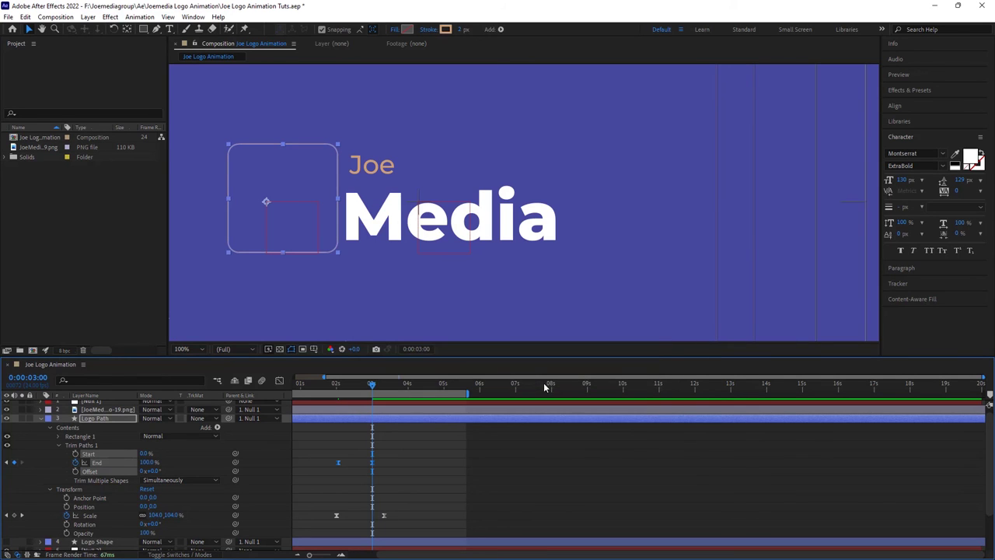
In the Graph Editor, drag the End curve handle to sharpen the acceleration to 100% influence.
left_click(280, 380)
left_click_drag(438, 486, 306, 539)
left_click_drag(369, 524, 355, 527)
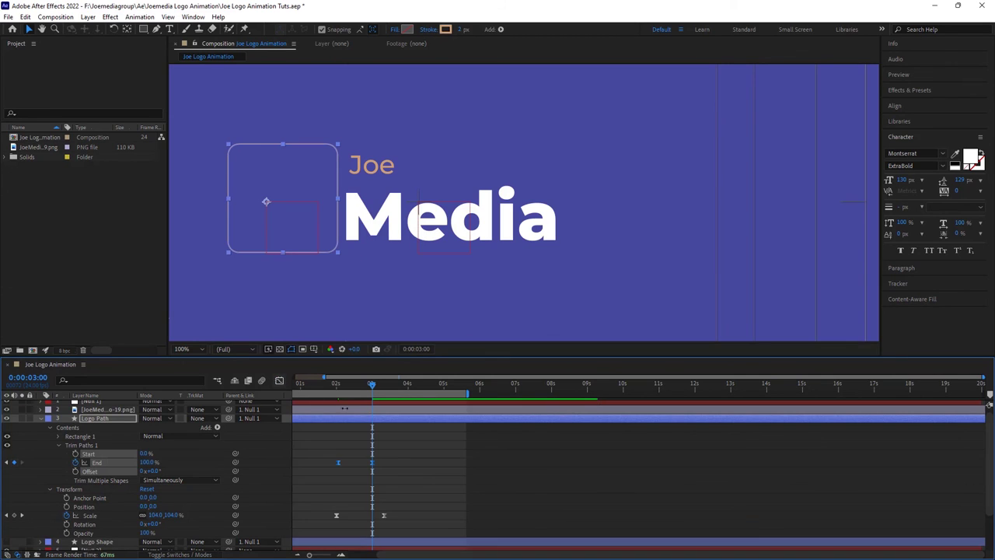
left_click(280, 380)
key("space")
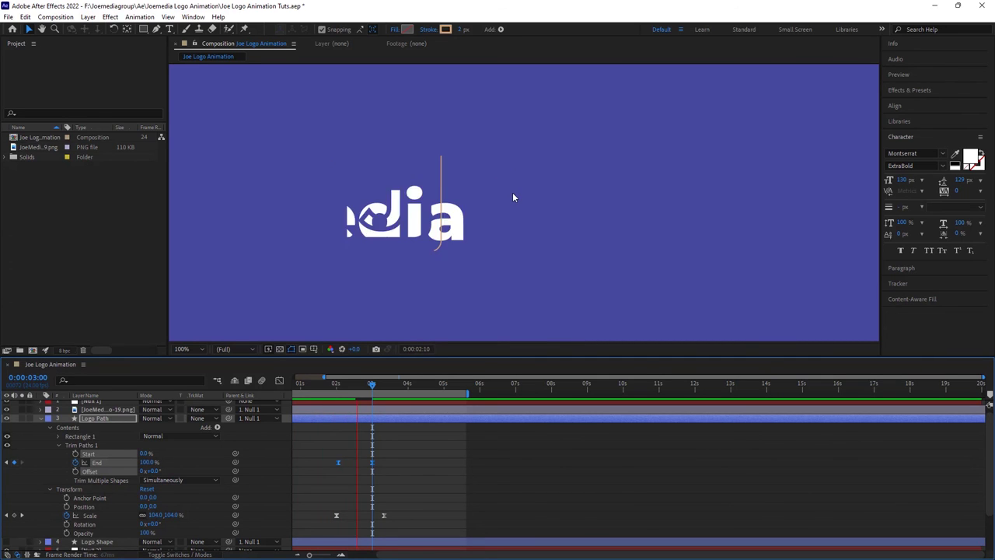
key("space")
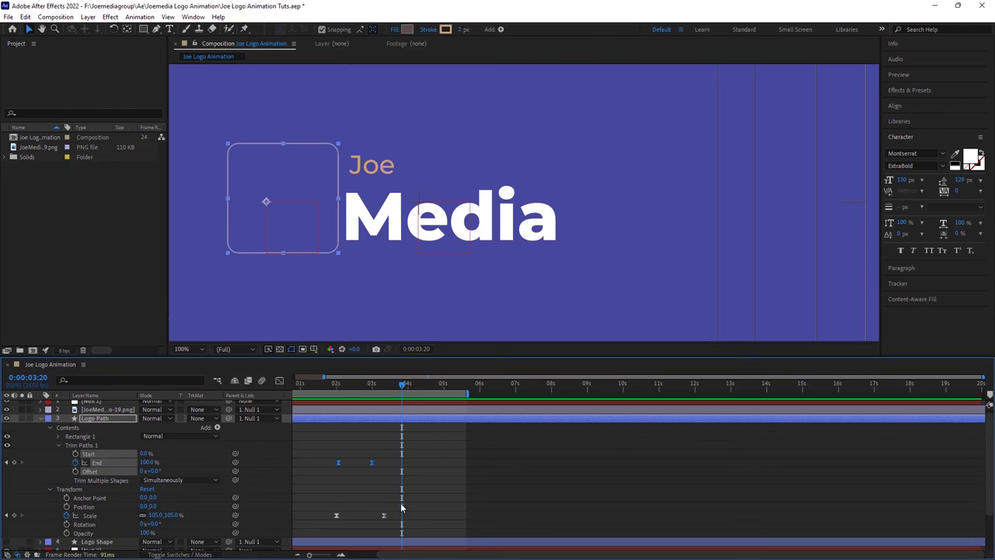
left_click_drag(393, 388, 347, 397)
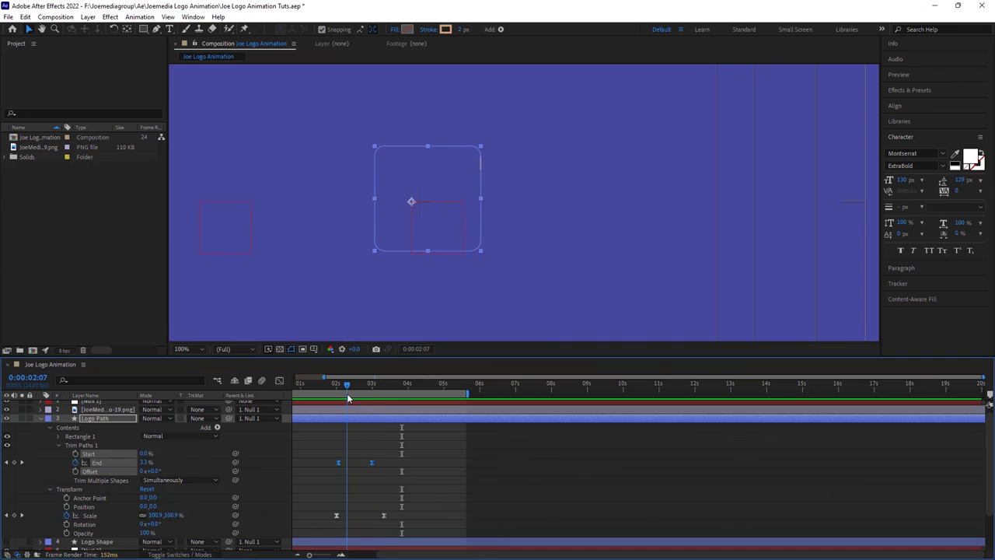
Show Logo Path's Scale keyframes and delete the one near 2 seconds.
left_click(41, 418)
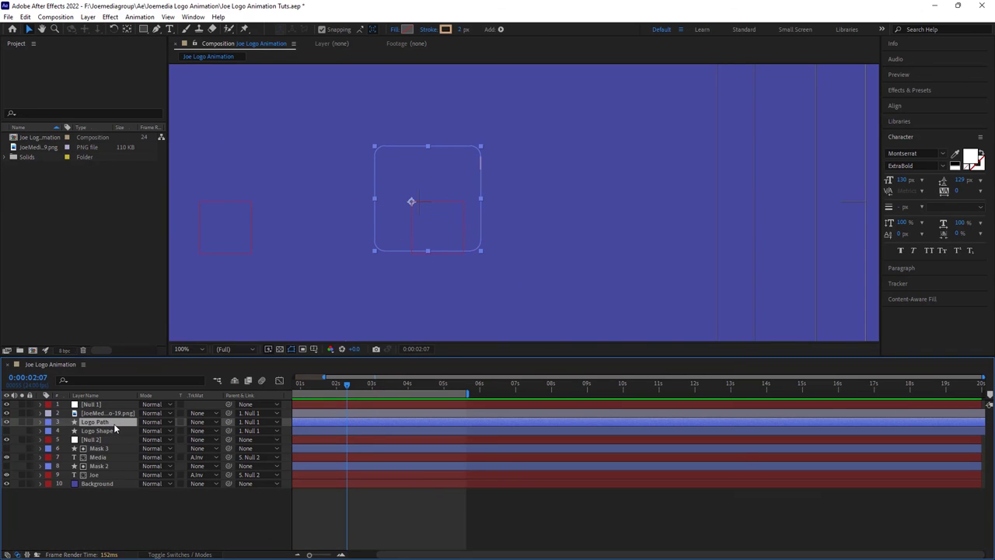
key("p")
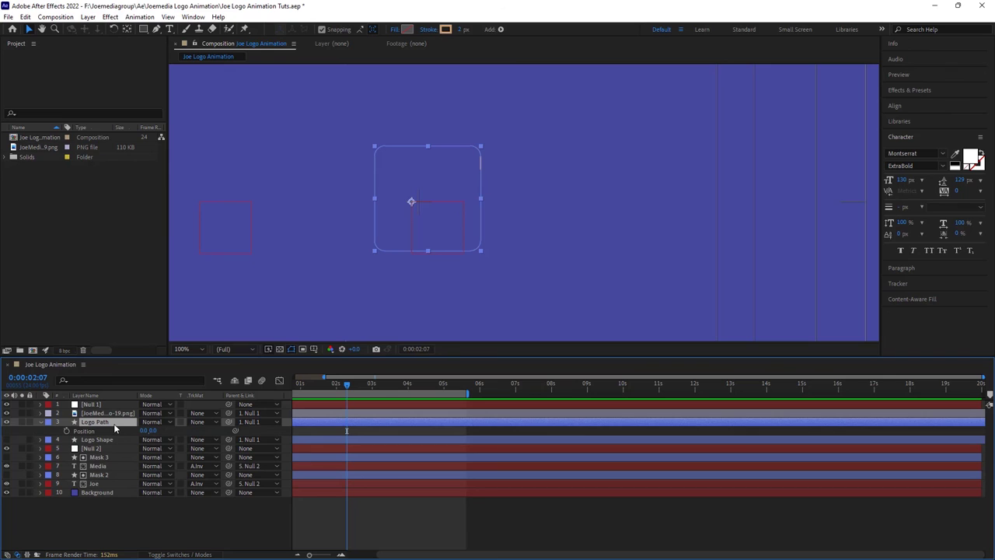
key("s")
left_click_drag(347, 384, 382, 408)
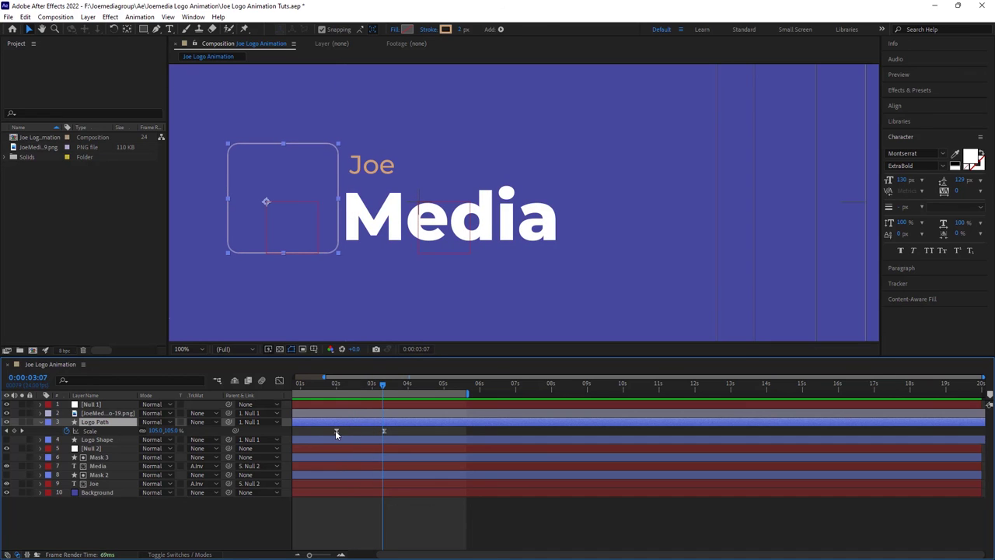
left_click(336, 431)
key("Delete")
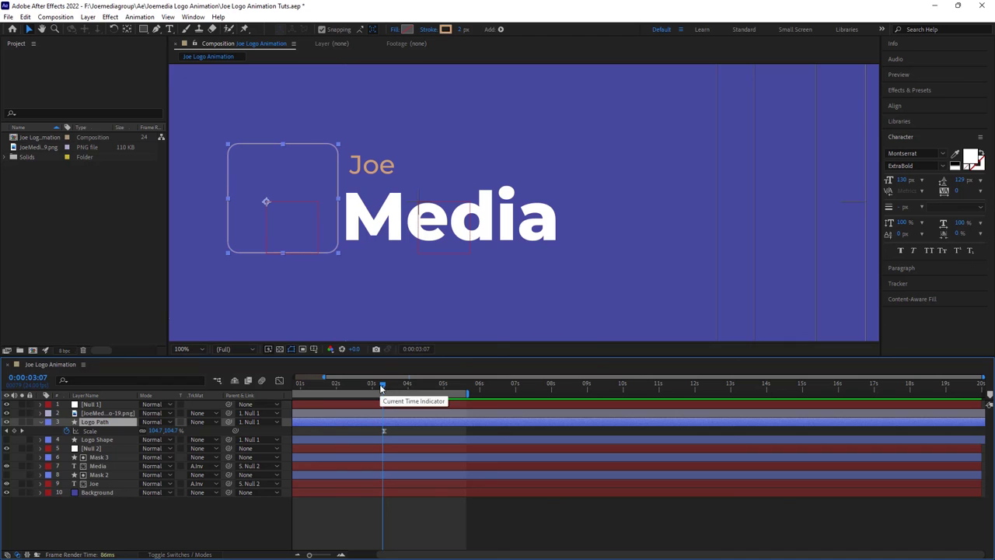
Delete the first Scale keyframe at 0:00:00:17 and return the playhead to 0.
left_click_drag(382, 384, 416, 408)
scroll(265, 401, "left", 2)
left_click(416, 408)
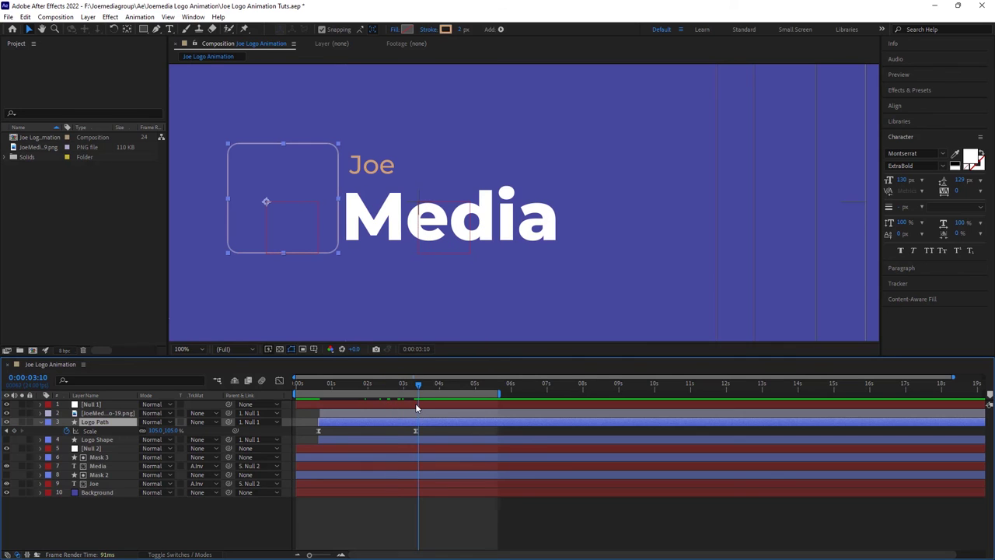
key("p")
left_click_drag(400, 395, 319, 431)
key("s")
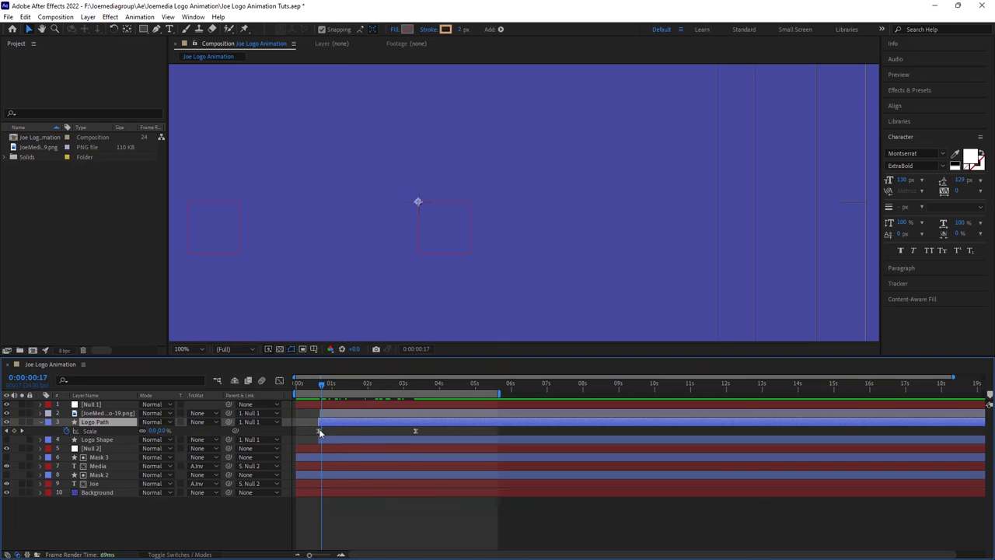
left_click(319, 430)
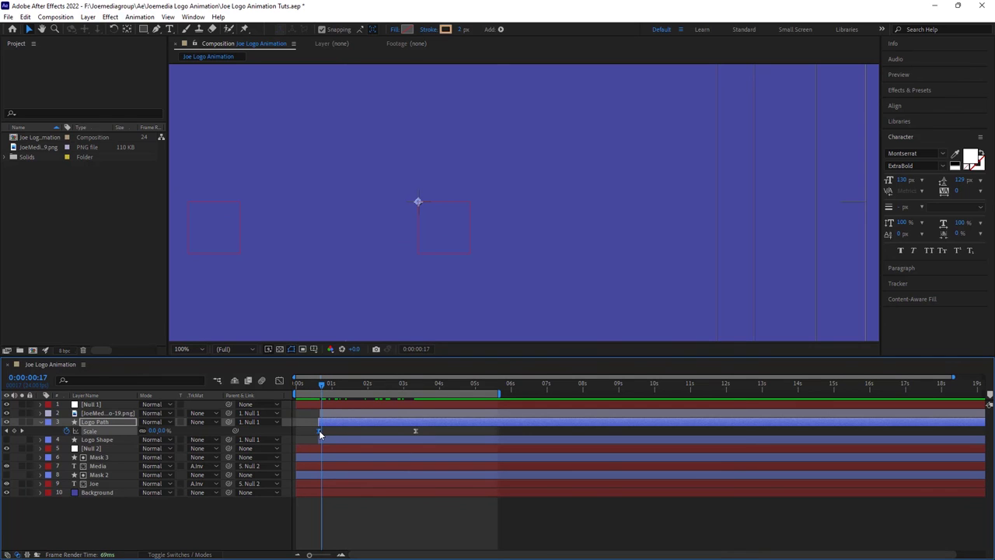
key("Delete")
left_click_drag(323, 398, 248, 395)
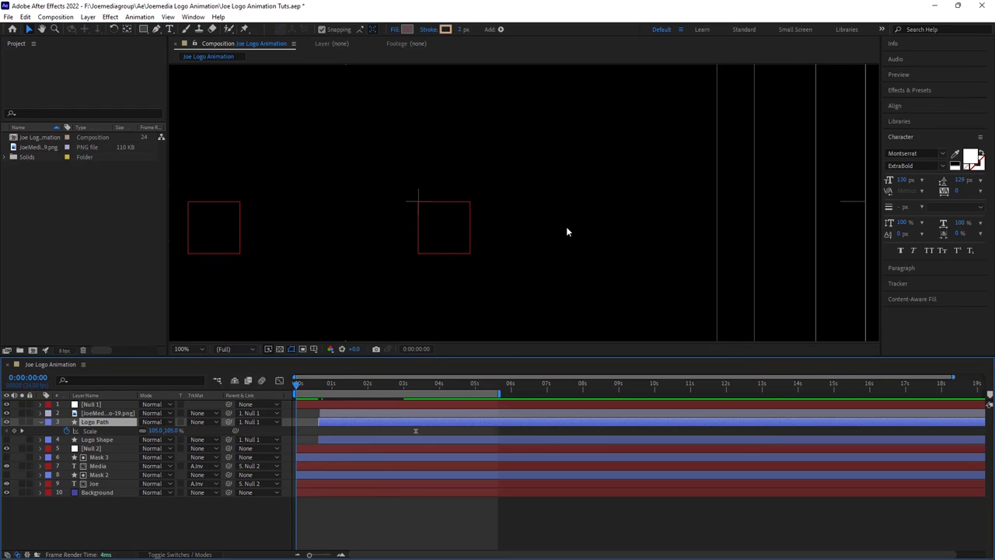
Set viewer magnification to Fit and keep preview resolution at Half.
left_click(191, 348)
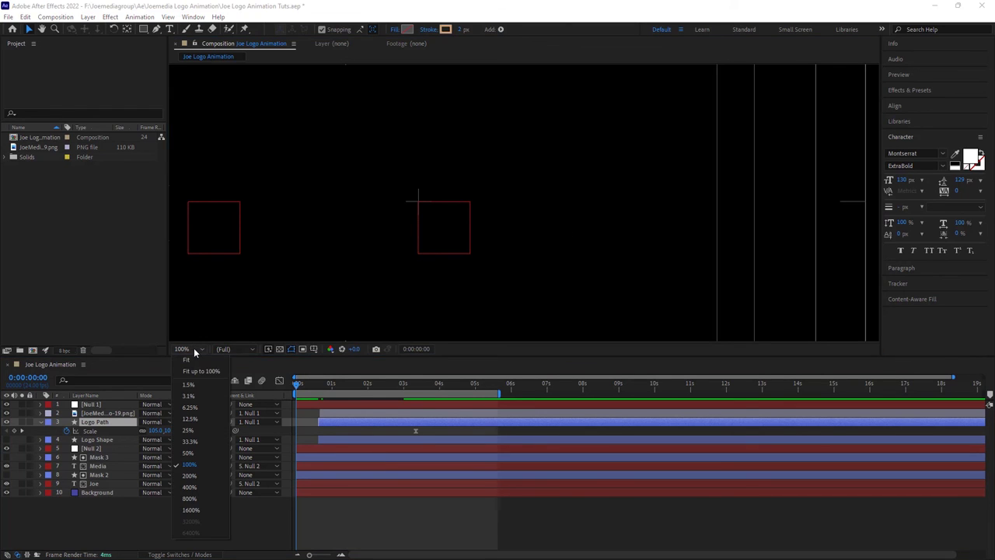
left_click(192, 361)
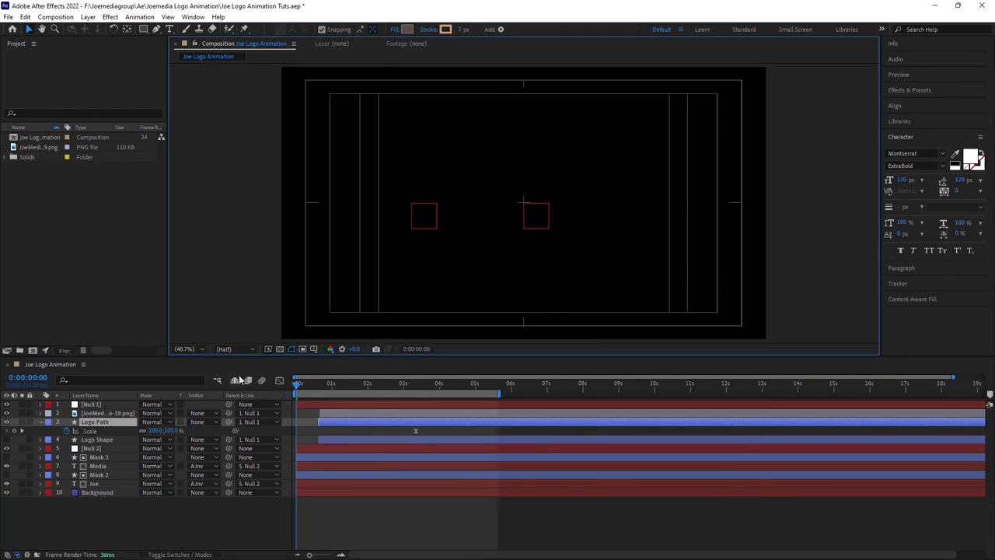
left_click(230, 348)
left_click(226, 347)
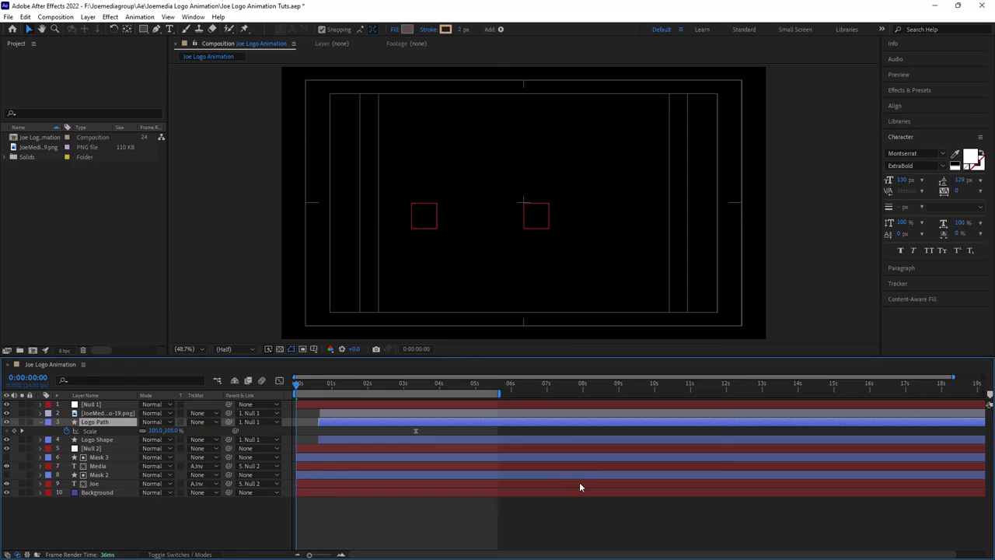
Preview the logo animation, then collapse and deselect Logo Path.
key("apostrophe")
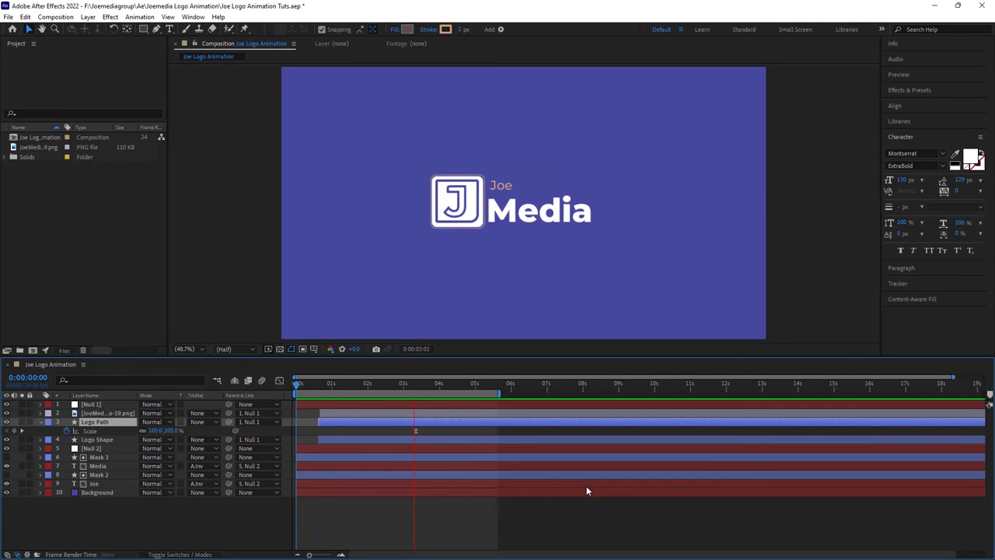
key("space")
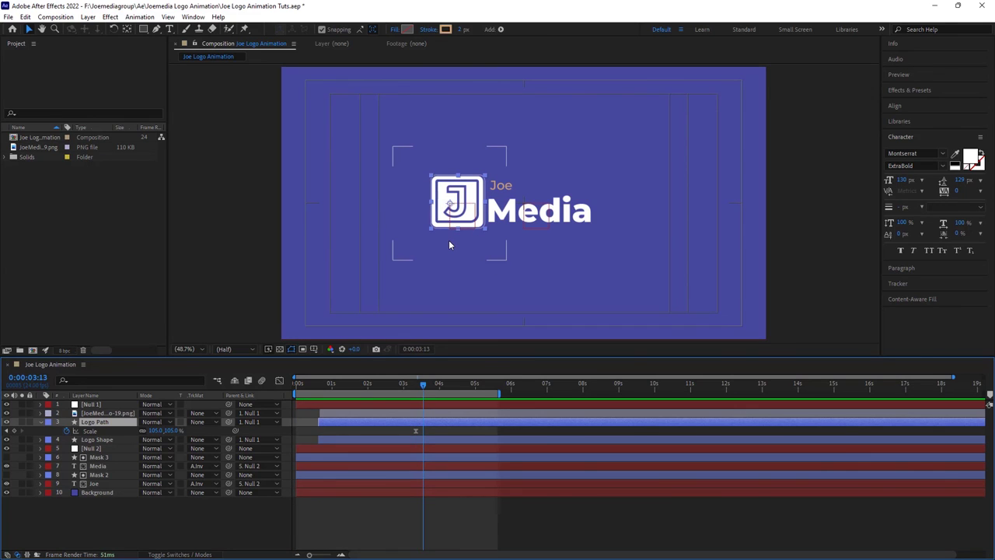
left_click(41, 421)
left_click(90, 513)
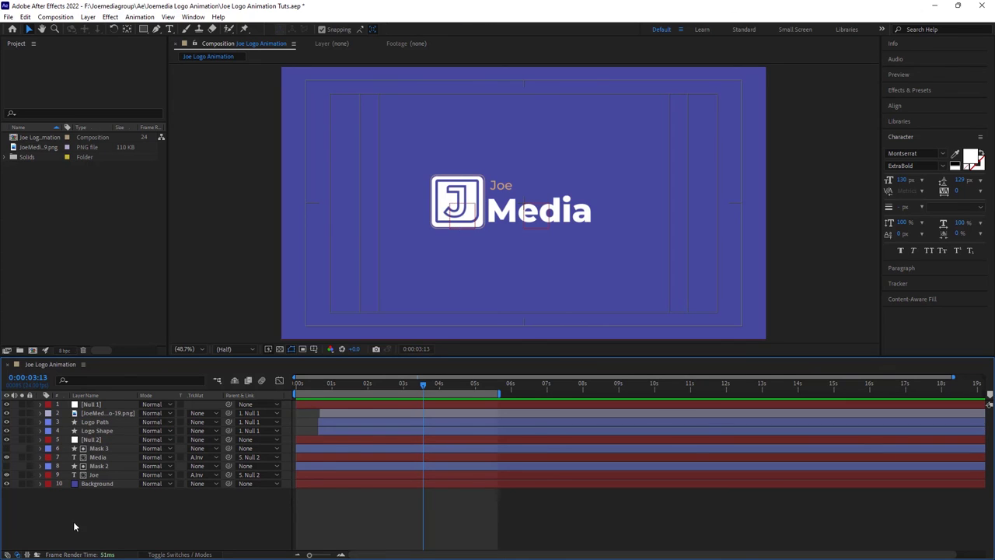
Select all ten layers and pre-compose them into a new composition named 'Logo Comp'.
key("ctrl+a")
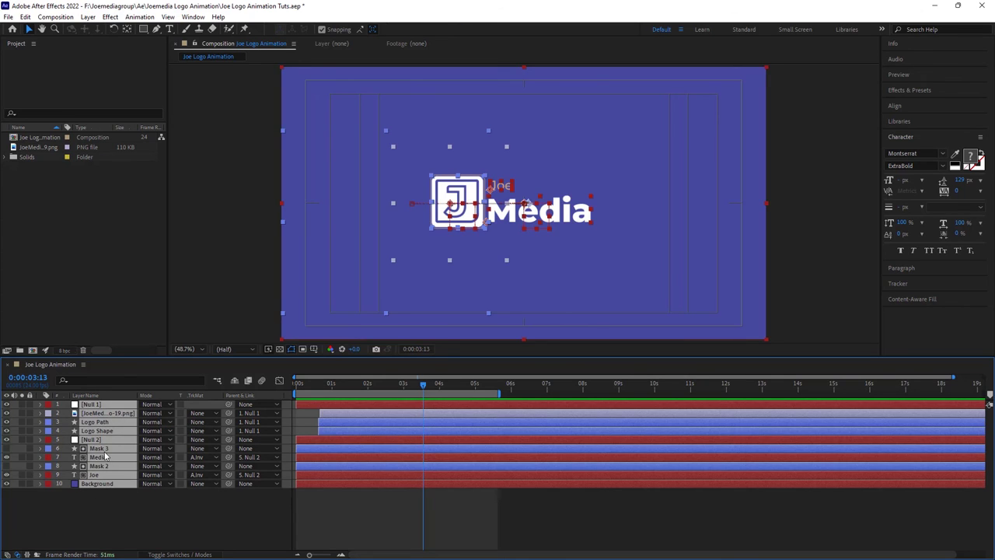
right_click(105, 439)
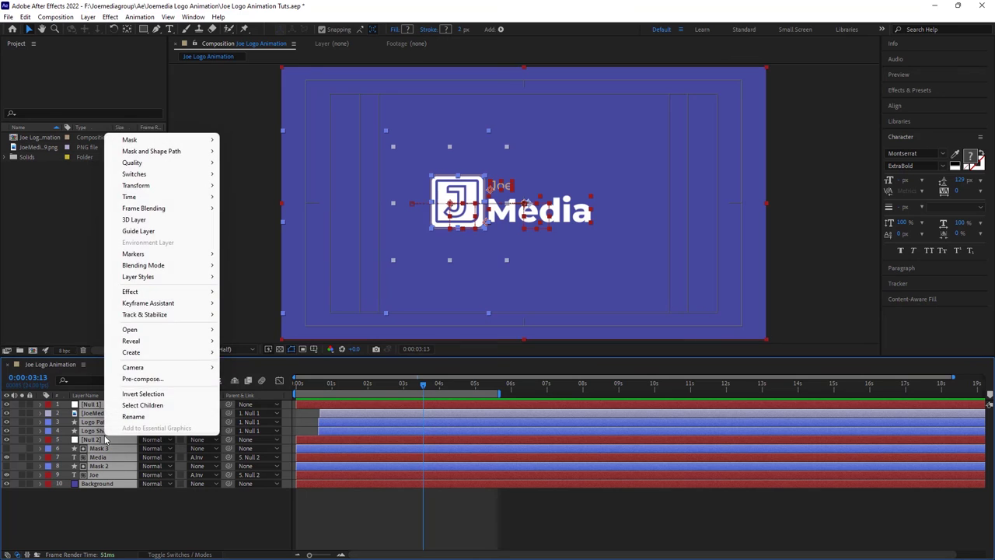
left_click(147, 379)
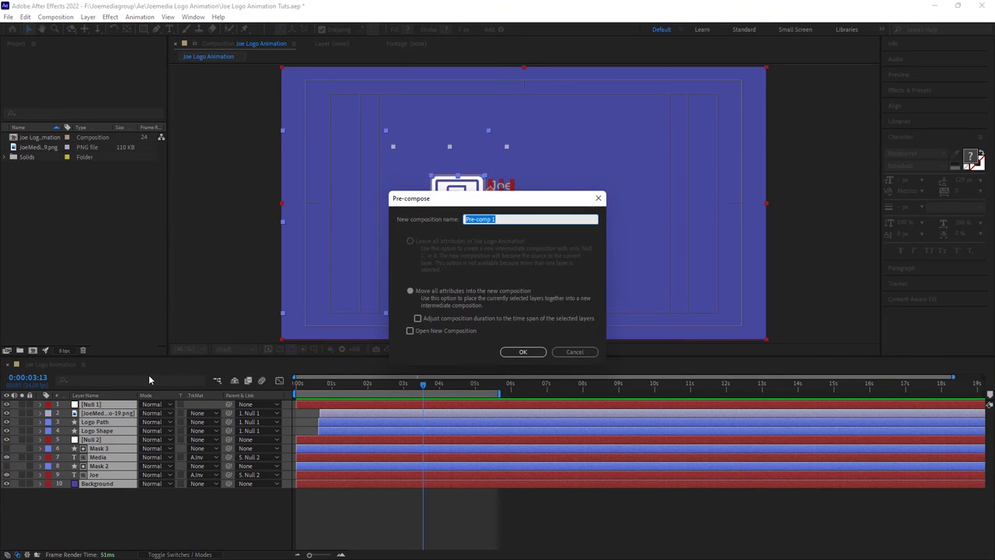
key("BackSpace")
left_click(523, 351)
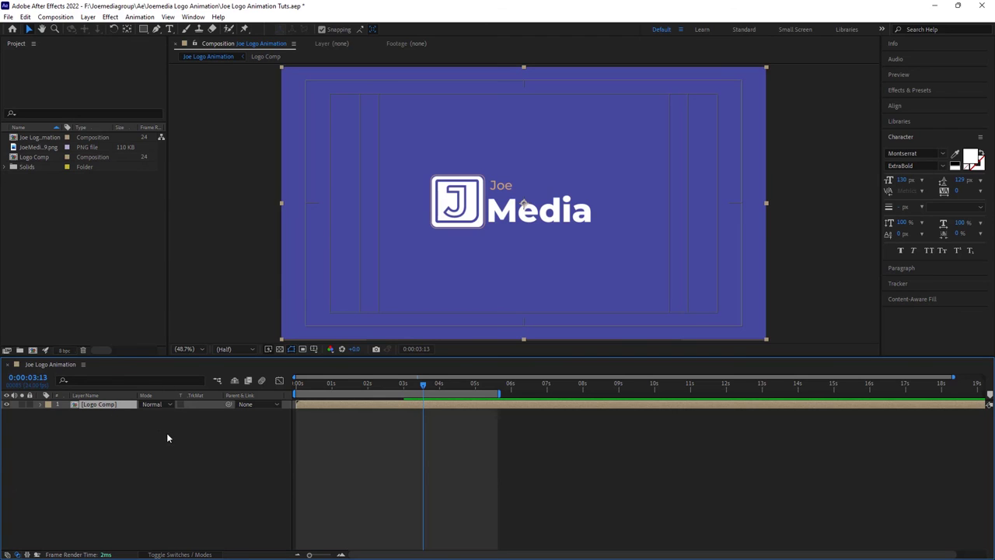
Preview the Logo Comp animation, then place the playhead at exactly 0:00:05:00.
left_click(479, 384)
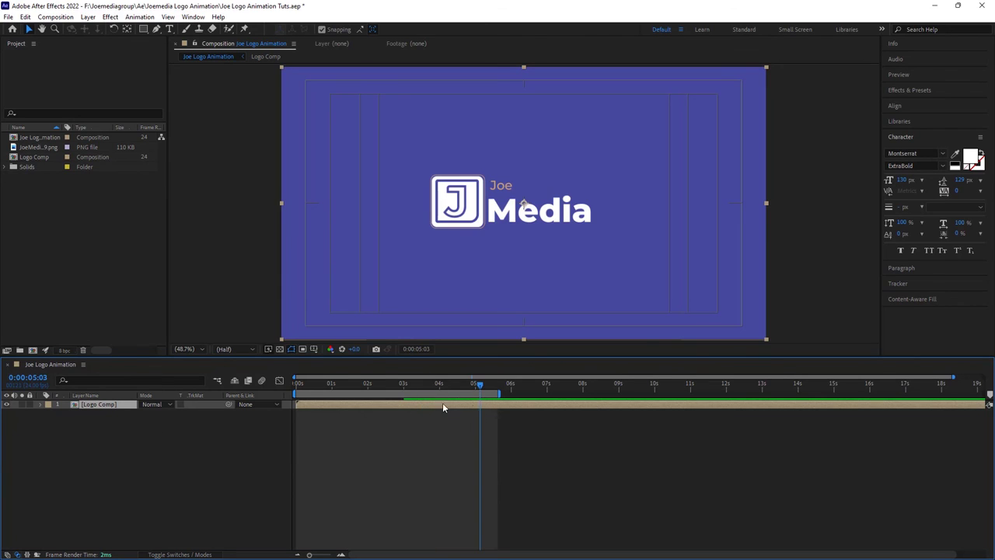
key("space")
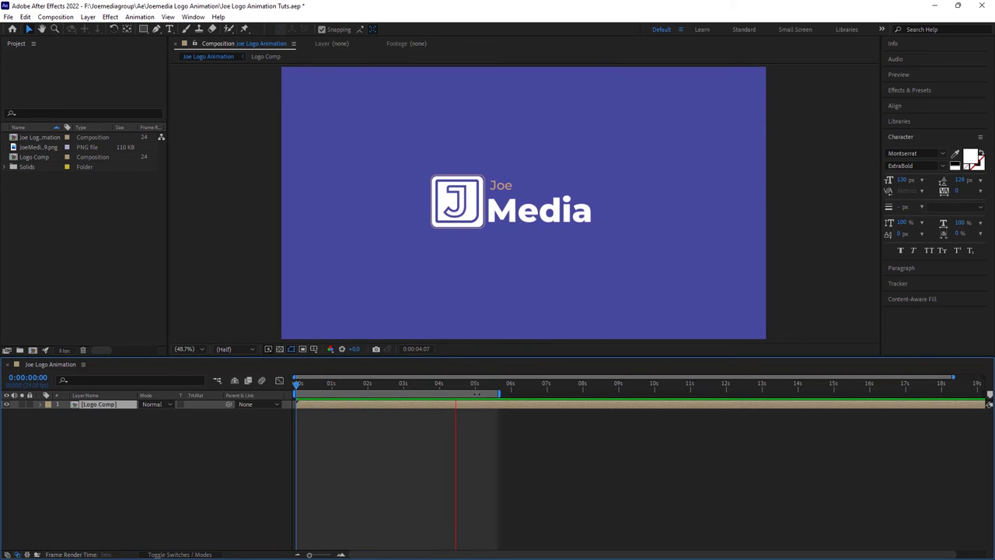
key("space")
left_click(476, 384)
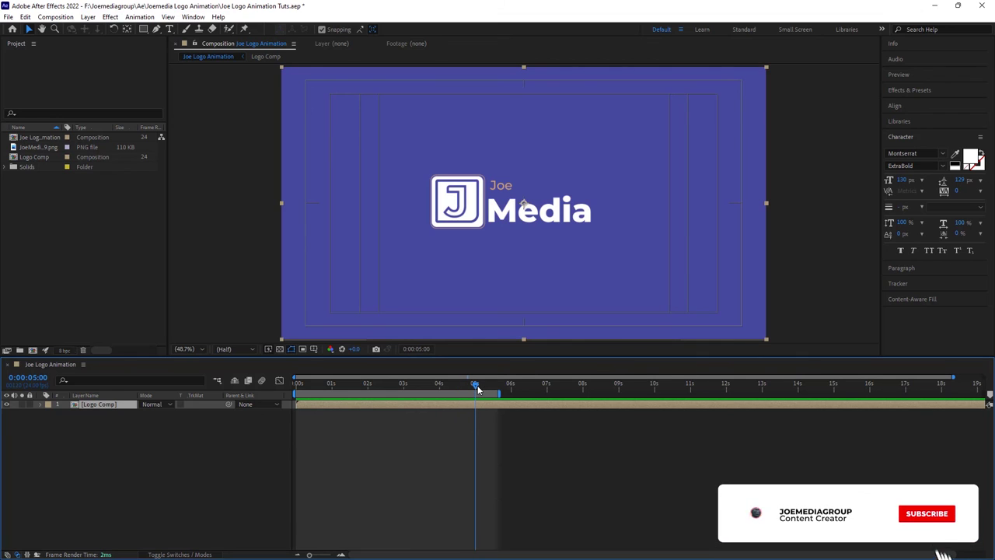
Change Joe Logo Animation's duration from 20 seconds to 0:00:05:00 in Composition Settings.
left_click(60, 20)
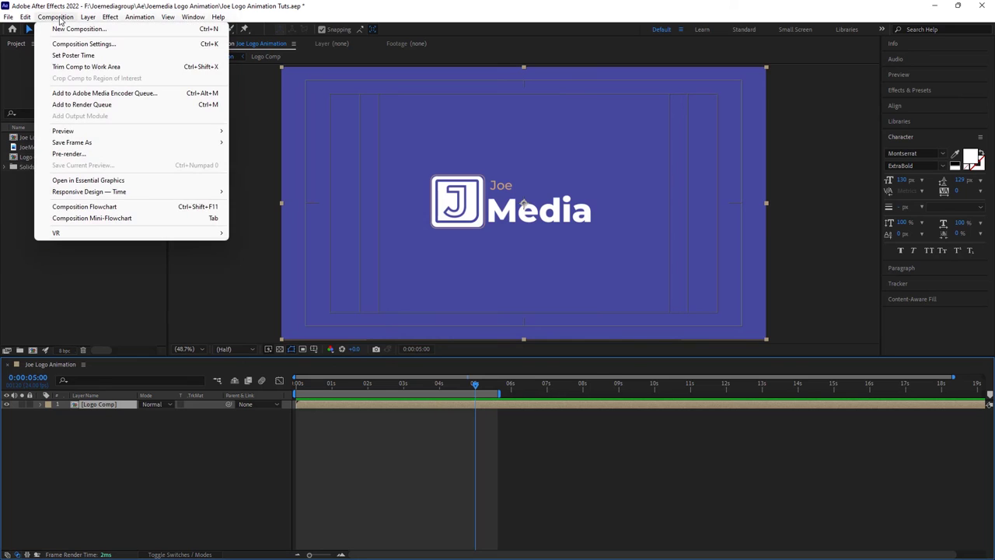
left_click(94, 49)
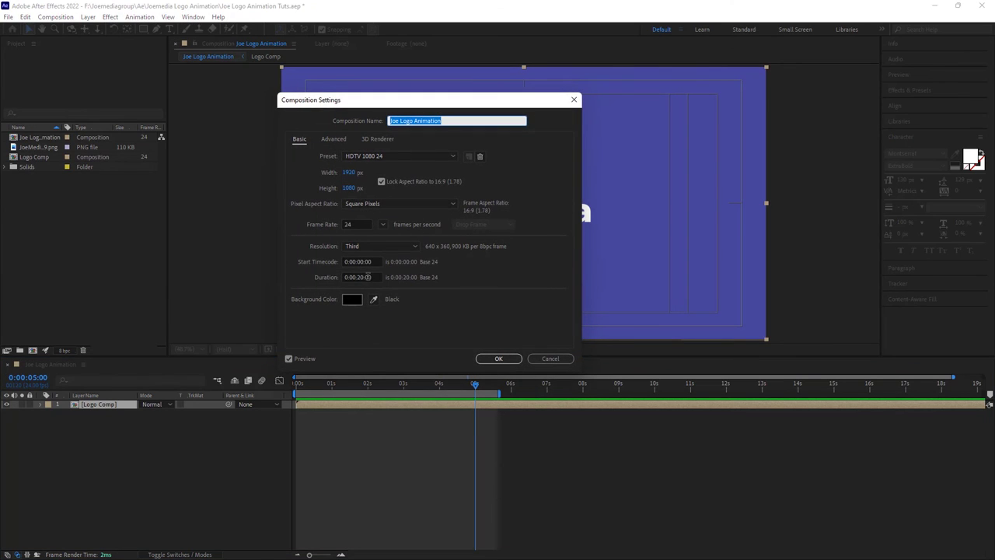
left_click(362, 276)
key("BackSpace")
key("BackSpace")
key("BackSpace")
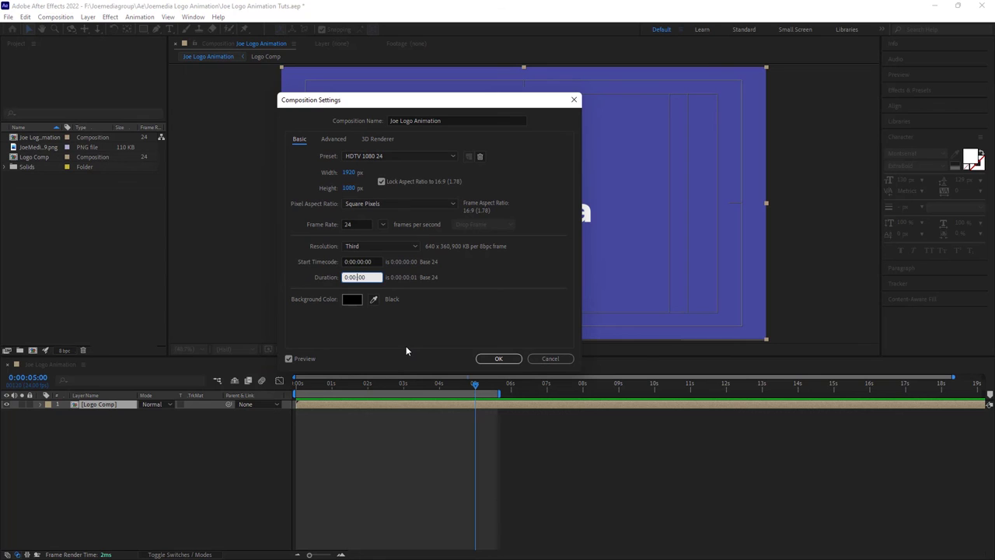
type("00")
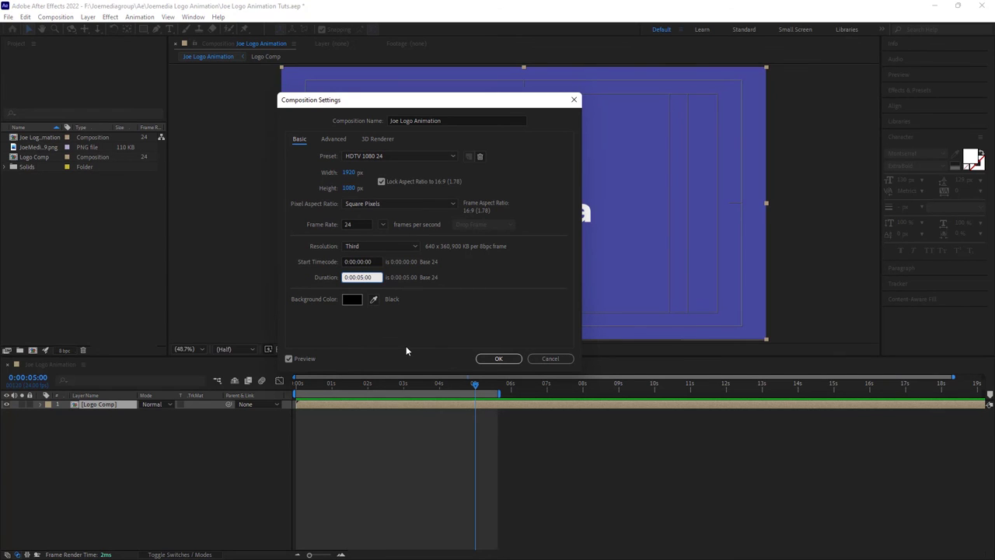
key("Return")
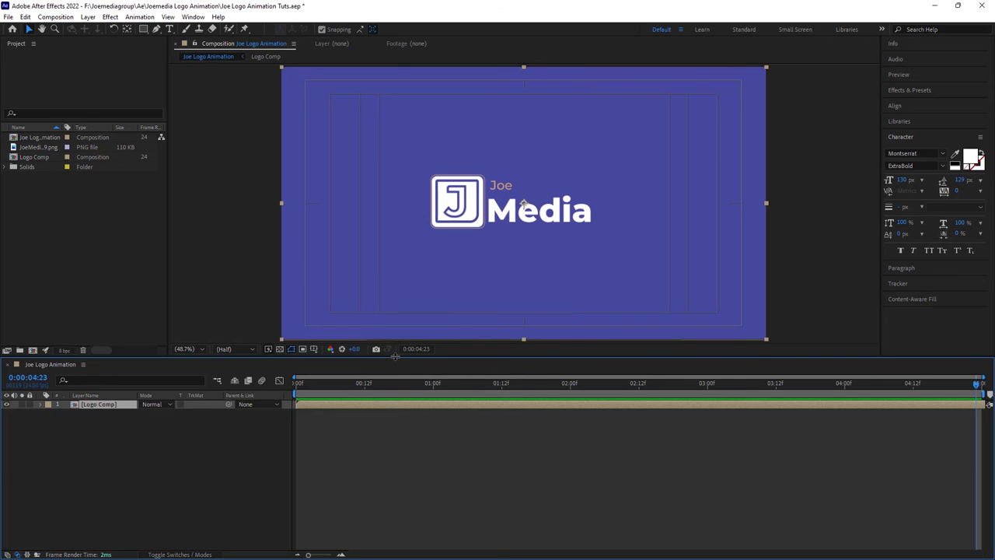
Add the composition to the Adobe Media Encoder queue.
left_click_drag(395, 359, 396, 411)
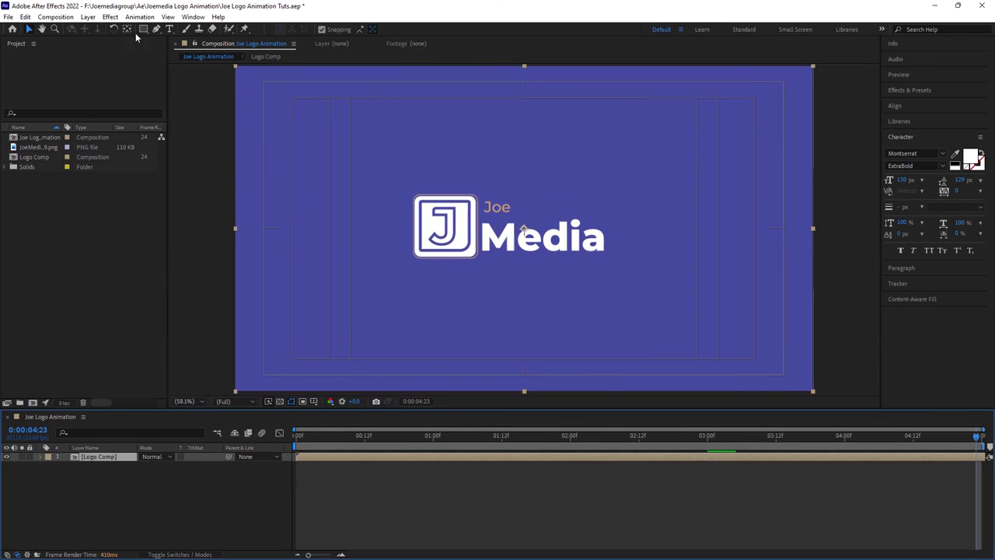
left_click(57, 18)
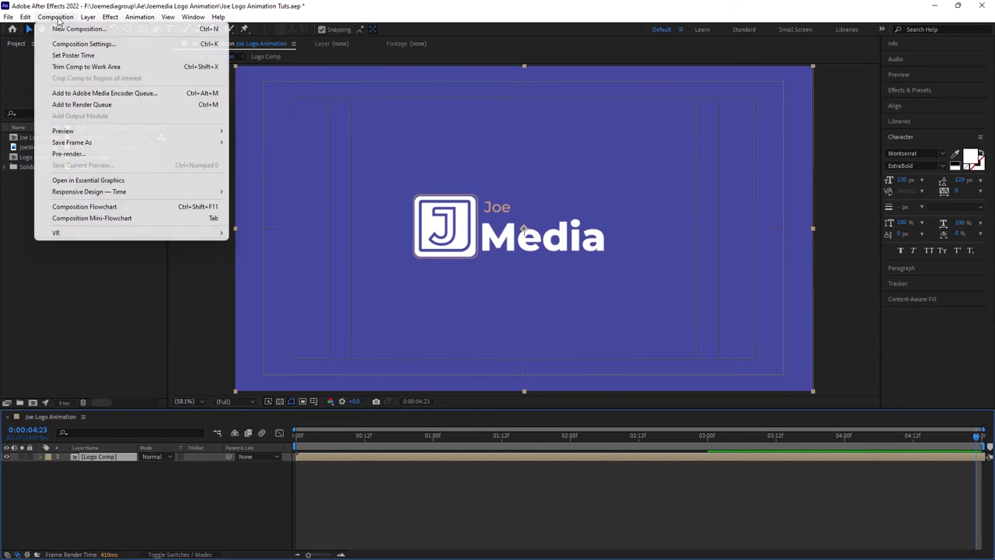
left_click(113, 94)
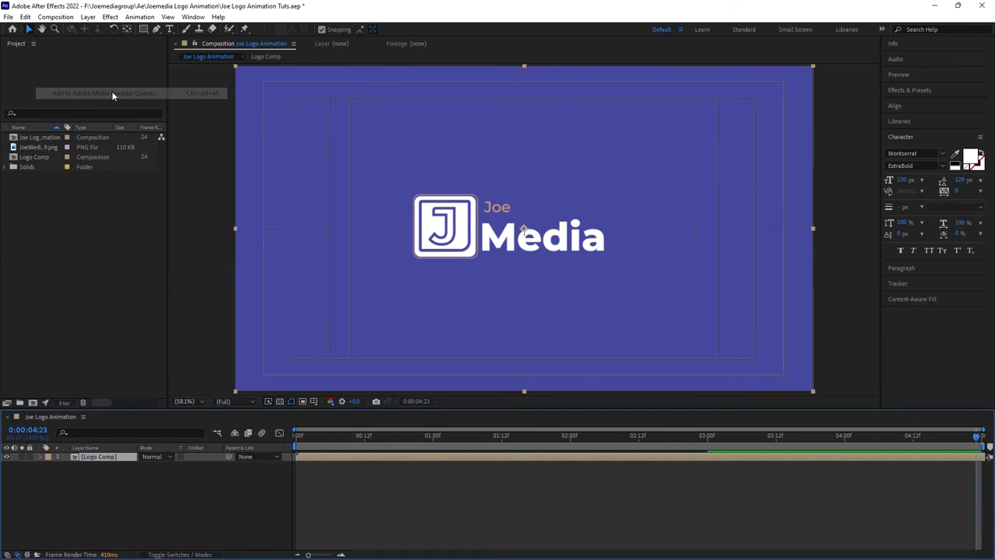